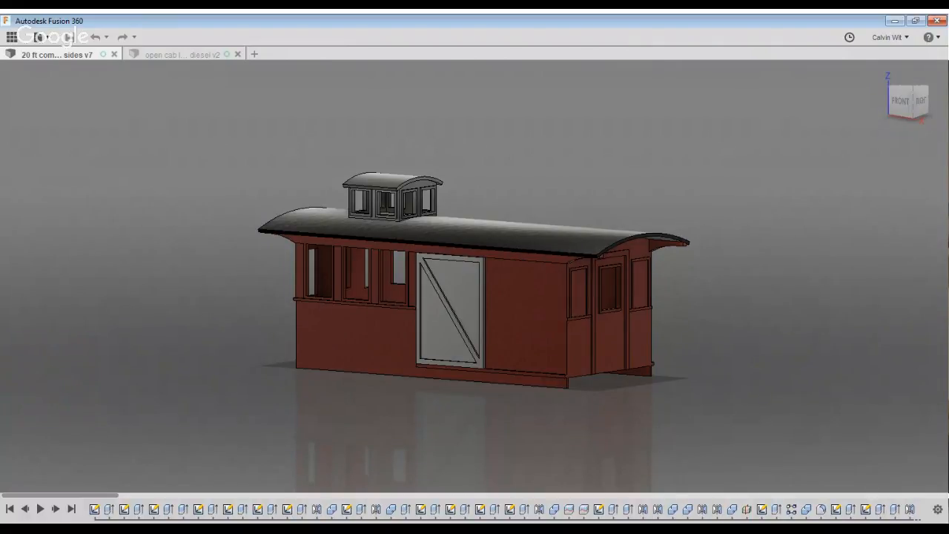
Hide the cupola and the main roof so the car body and roof ribs are exposed
click(40, 243)
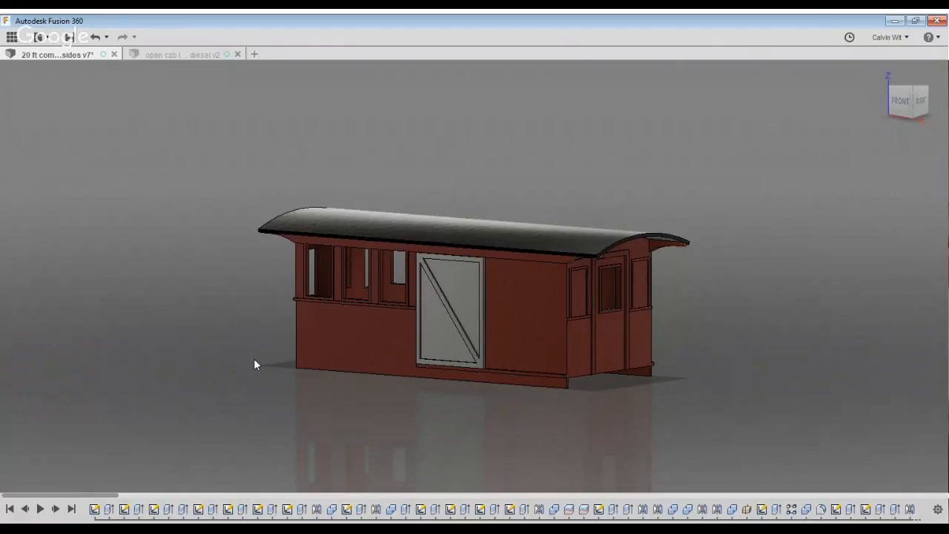
shift+middle_drag(254, 359, 233, 361)
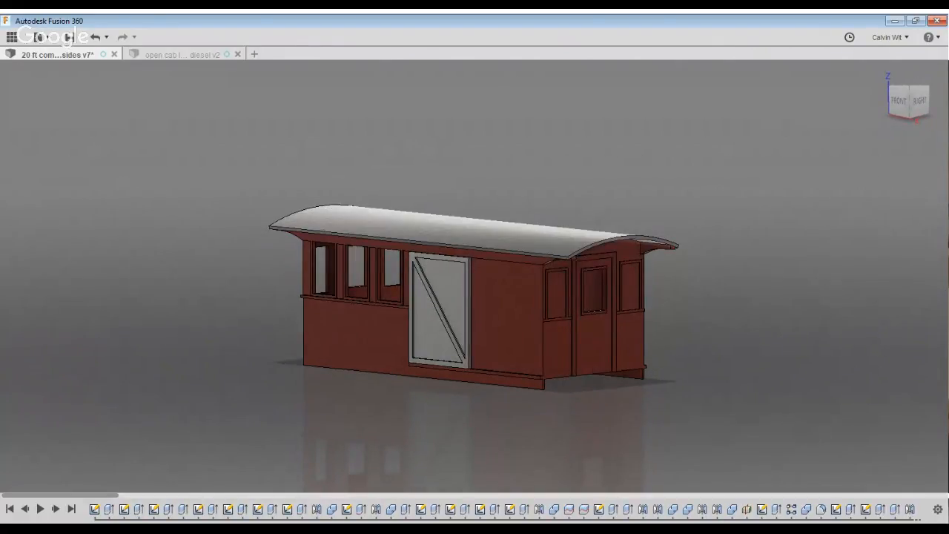
click(40, 252)
shift+middle_drag(349, 414, 616, 376)
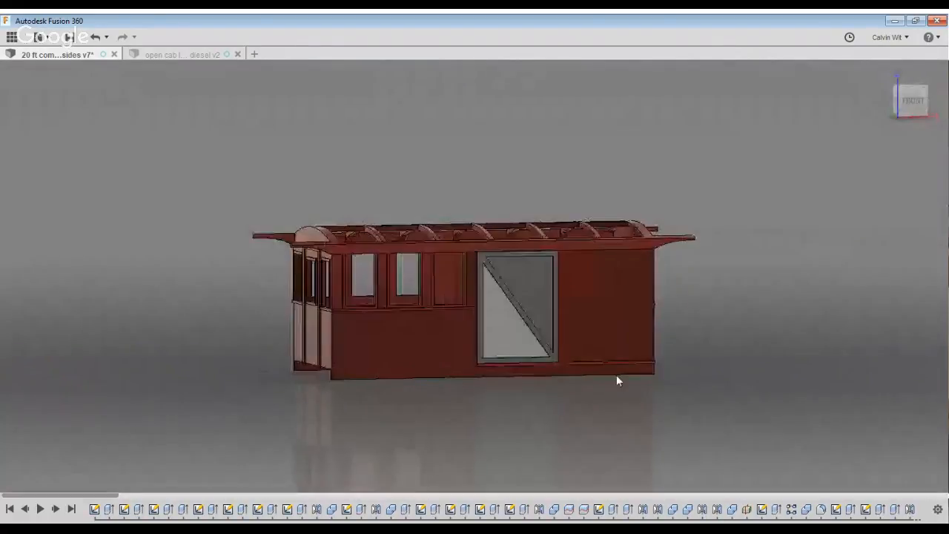
Open the sketch of the sliding side door for editing
scroll(616, 378, up, 5)
scroll(888, 448, up, 1)
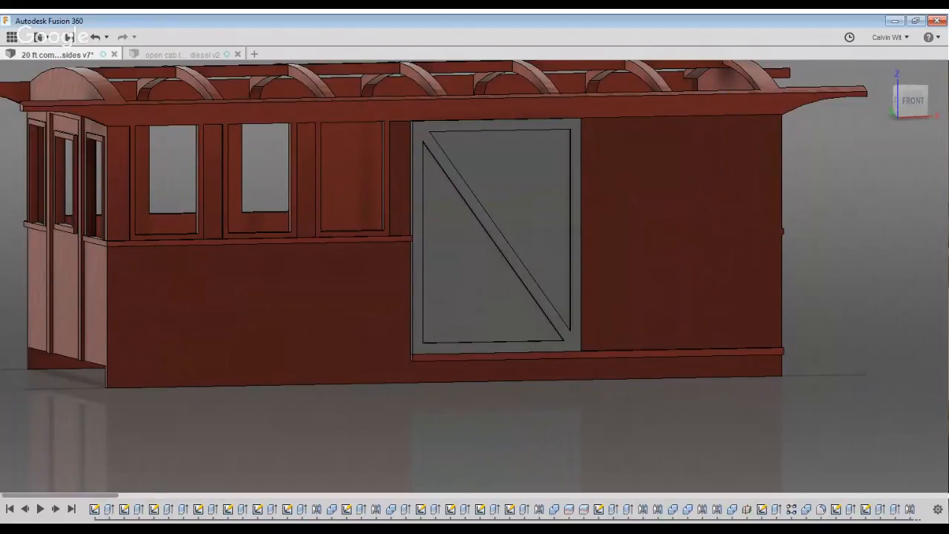
mouse_move(59, 496)
mouse_down()
mouse_move(894, 495)
mouse_move(799, 495)
mouse_up()
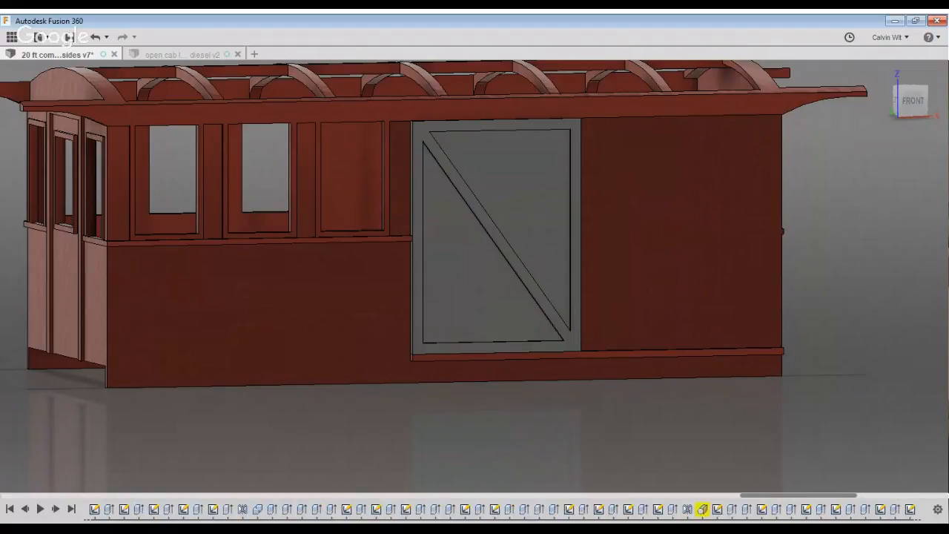
scroll(864, 255, down, 5)
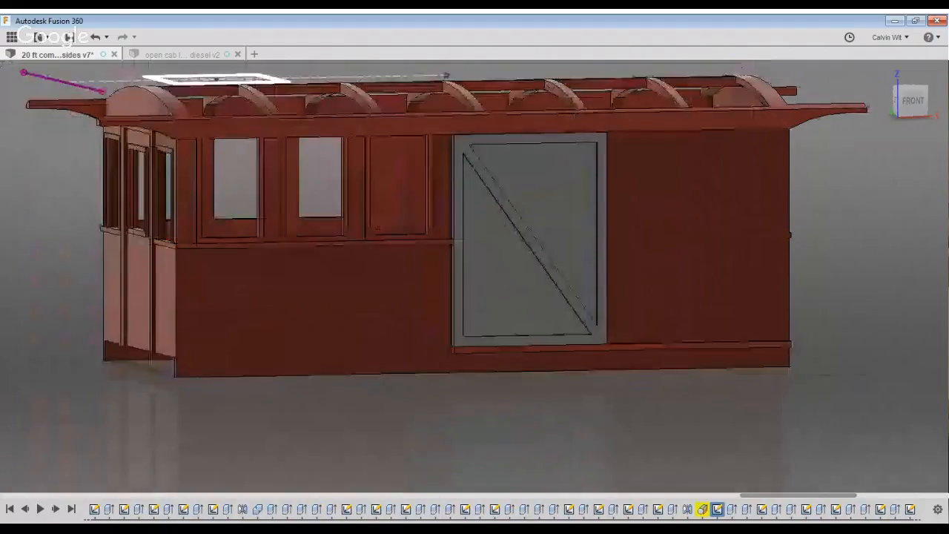
shift+middle_drag(865, 256, 734, 293)
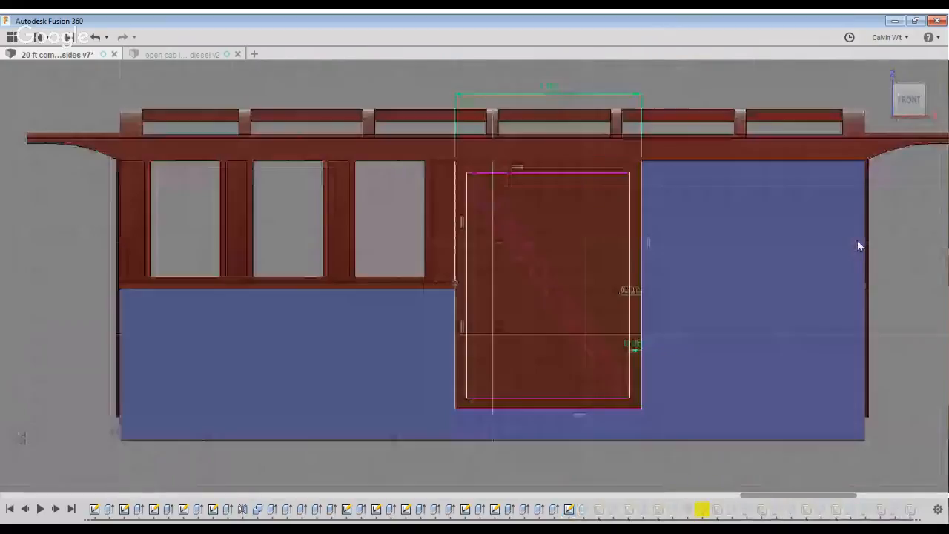
middle_drag(824, 284, 770, 301)
scroll(773, 347, down, 1)
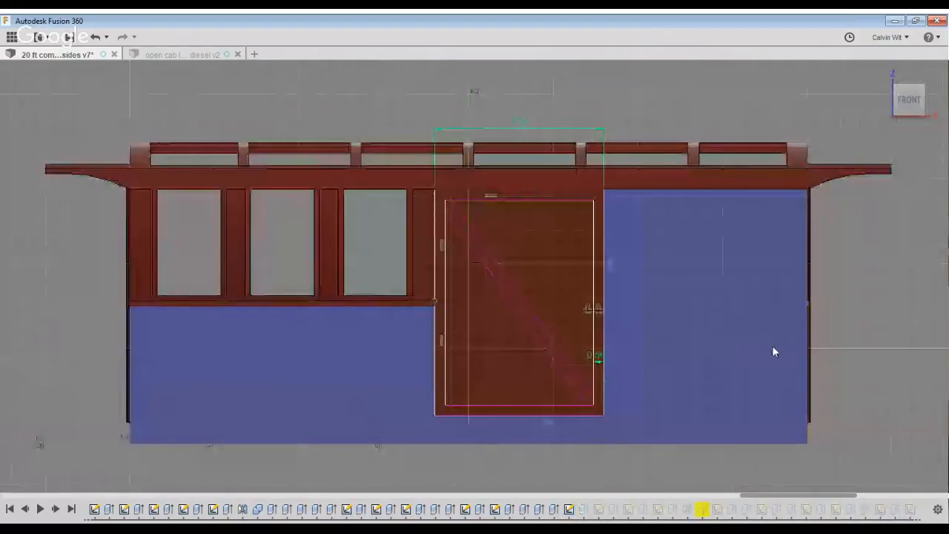
key(d)
click(693, 238)
click(692, 518)
click(709, 359)
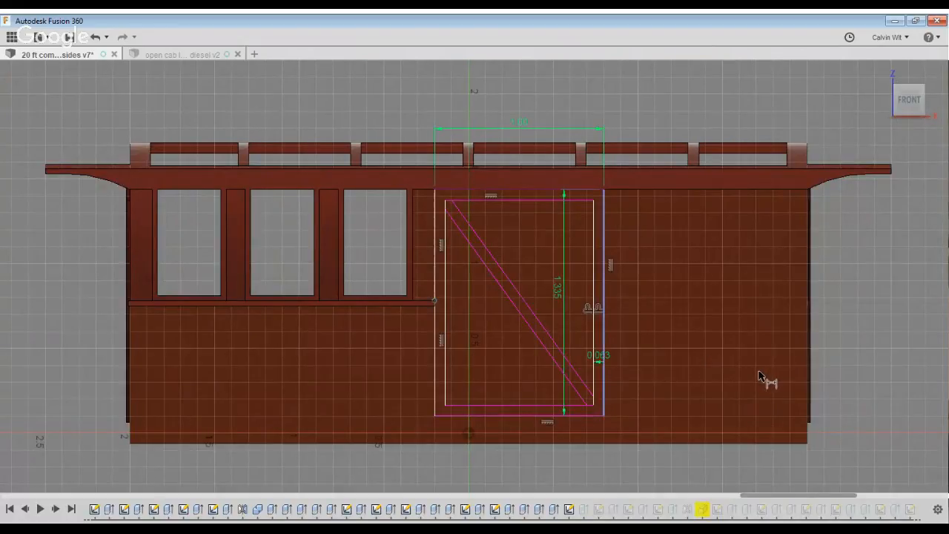
middle_drag(865, 375, 709, 367)
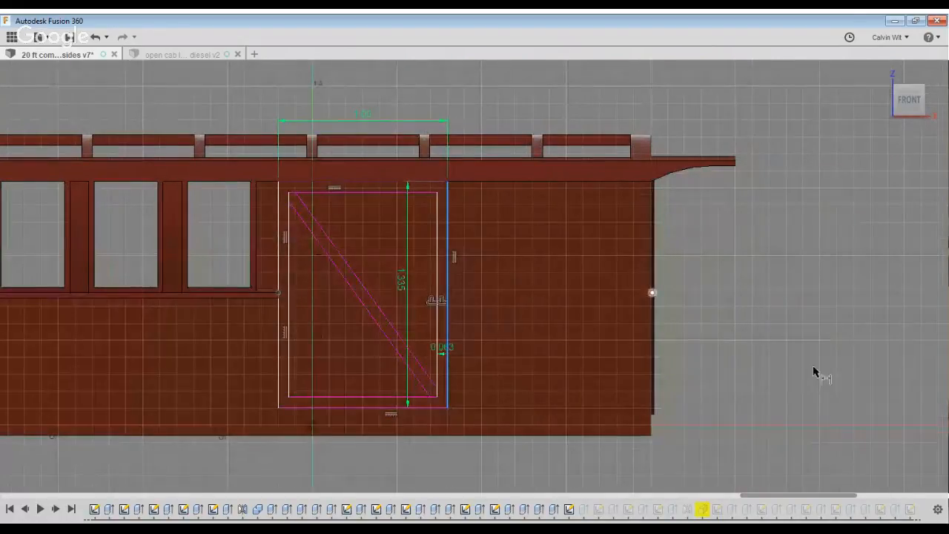
click(812, 339)
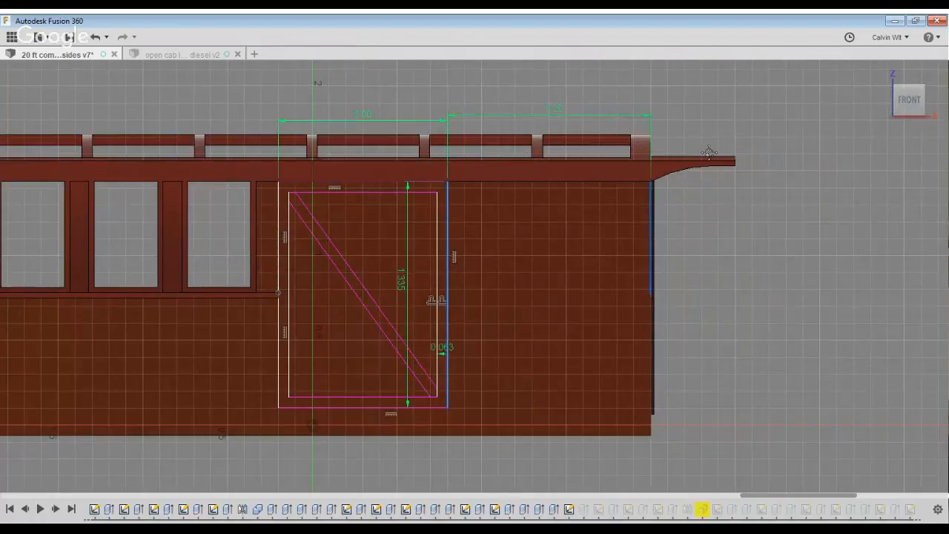
middle_drag(709, 152, 742, 173)
key(Escape)
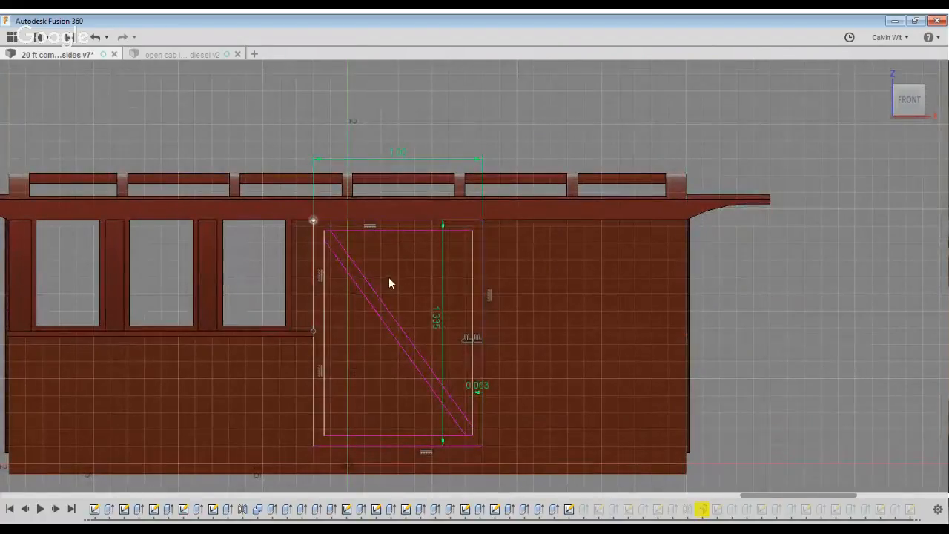
Delete the 0.063 offset between the door's inner and outer outlines and the constraint on the door's outer right edge
click(398, 270)
key(Delete)
key(d)
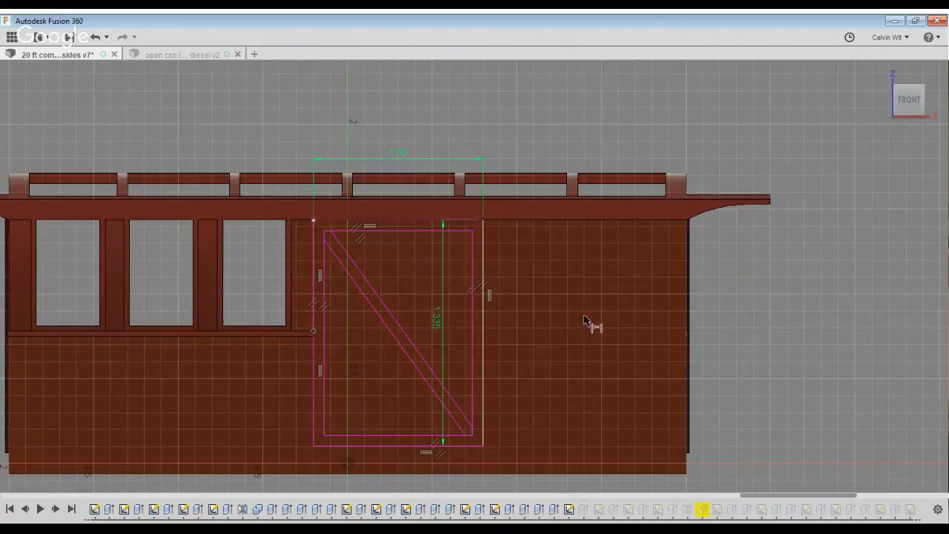
key(Escape)
click(600, 274)
key(Delete)
Dimension the horizontal distance from the door's outer right edge to the nearest end of the car wall
key(d)
click(602, 315)
click(859, 334)
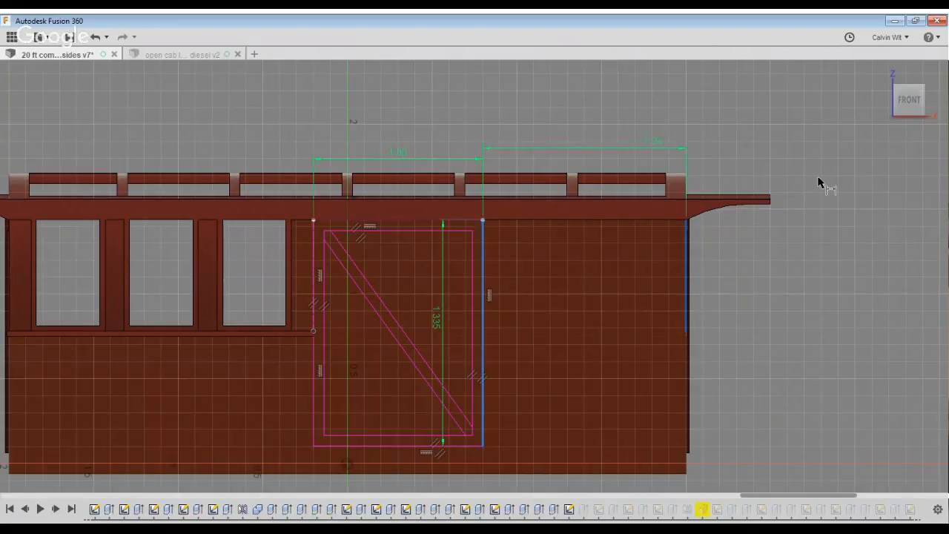
click(809, 170)
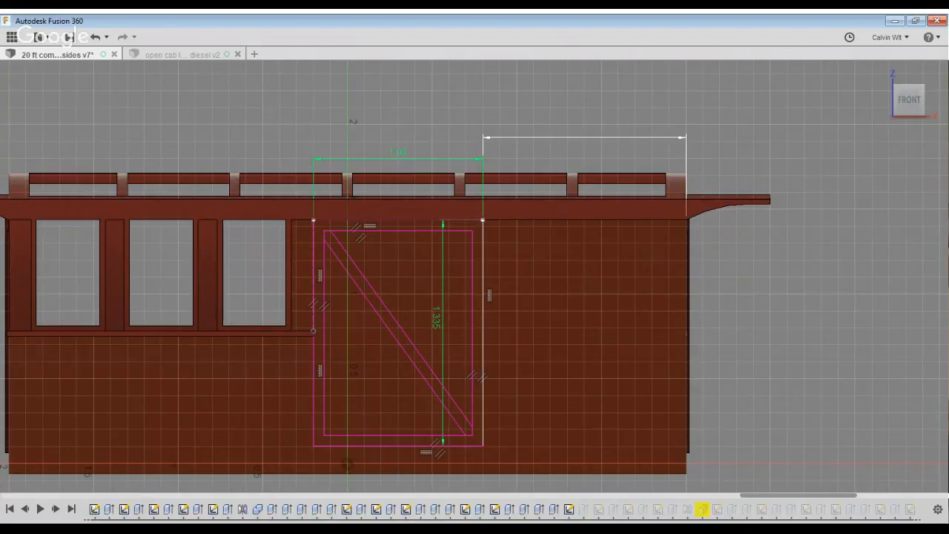
key(Return)
key(ctrl+z)
Dimension the frame width on both vertical sides of the door, keeping the current spacing
scroll(586, 327, up, 5)
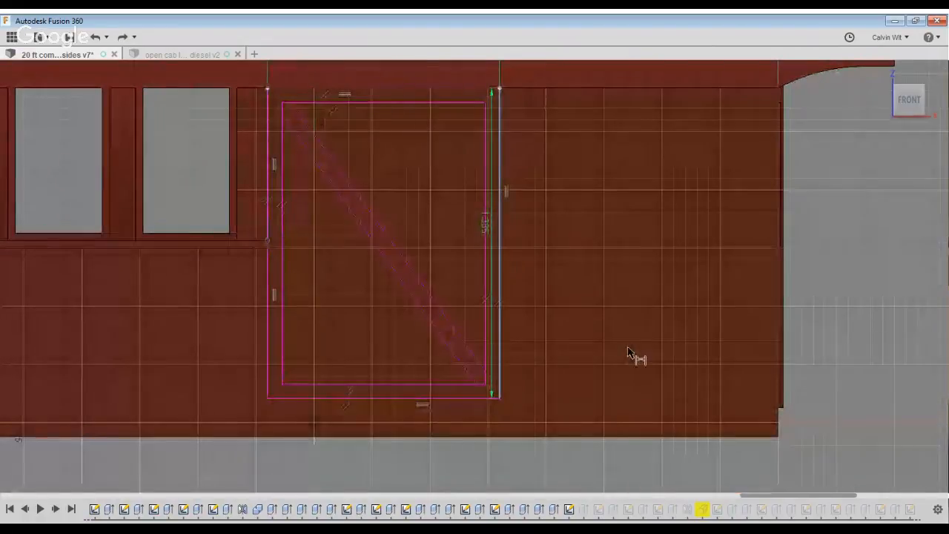
click(610, 355)
click(578, 292)
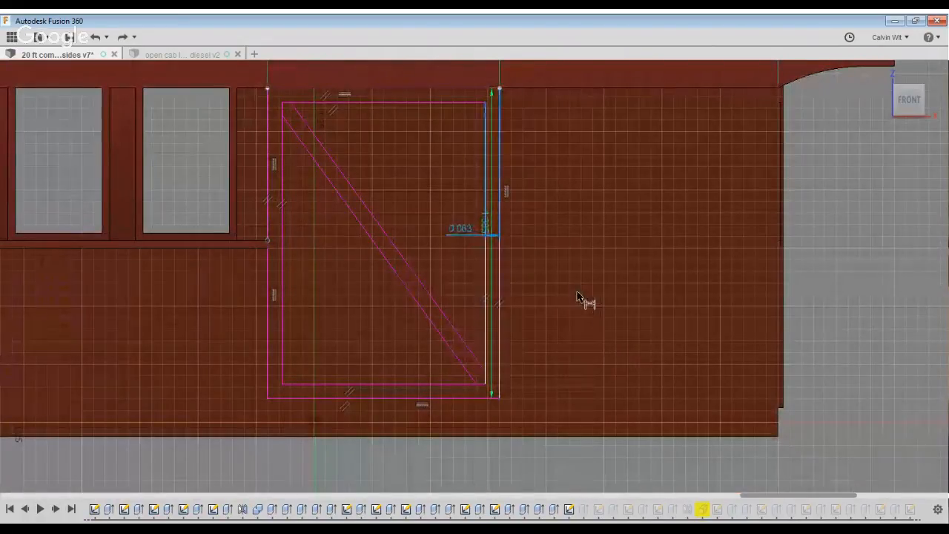
key(Return)
click(351, 333)
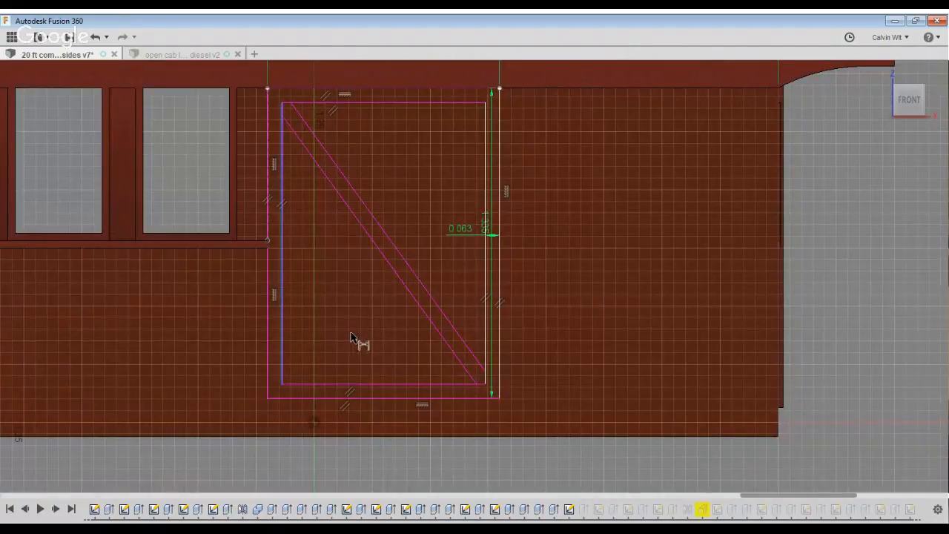
click(328, 340)
click(382, 333)
key(Return)
Dimension the frame width along the door's bottom and top, keeping the current spacing
click(424, 456)
click(425, 474)
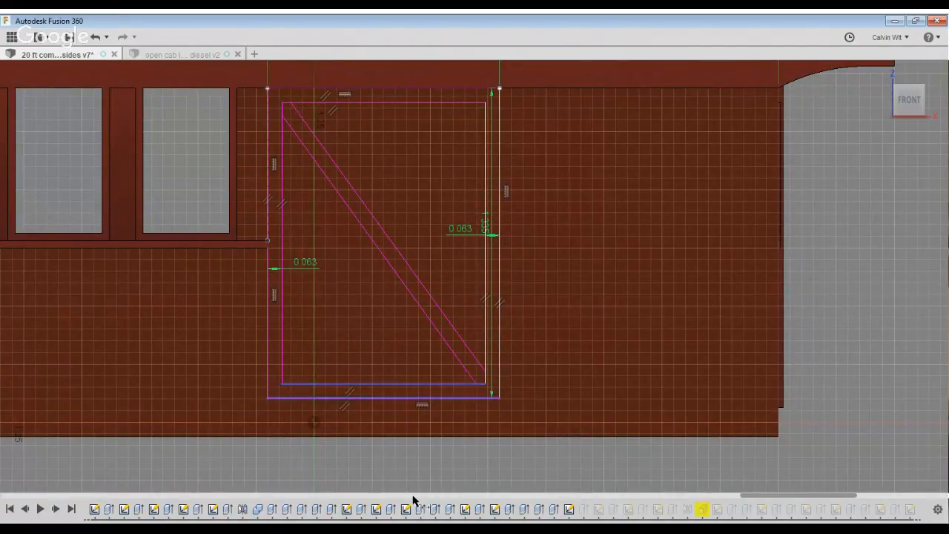
click(412, 439)
key(Return)
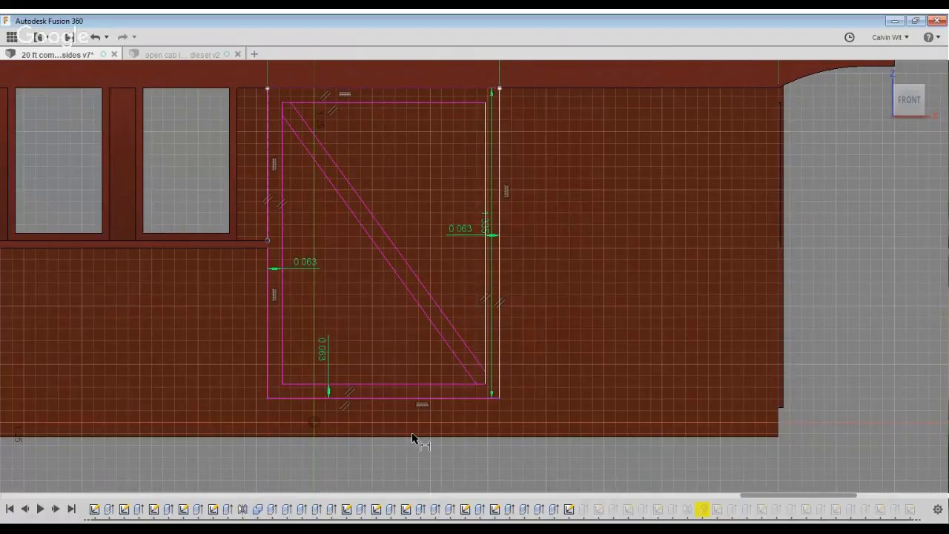
middle_drag(473, 389, 487, 493)
click(488, 237)
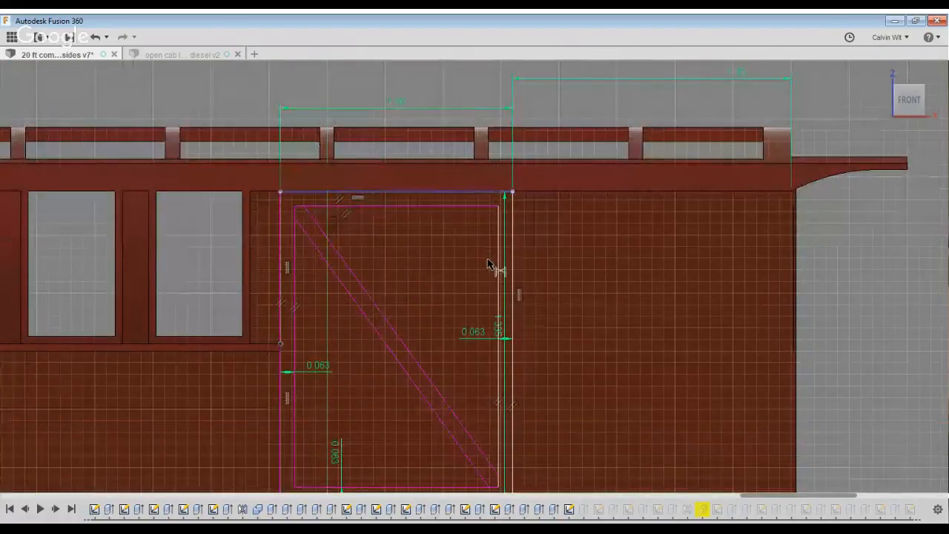
click(490, 254)
click(504, 280)
key(Return)
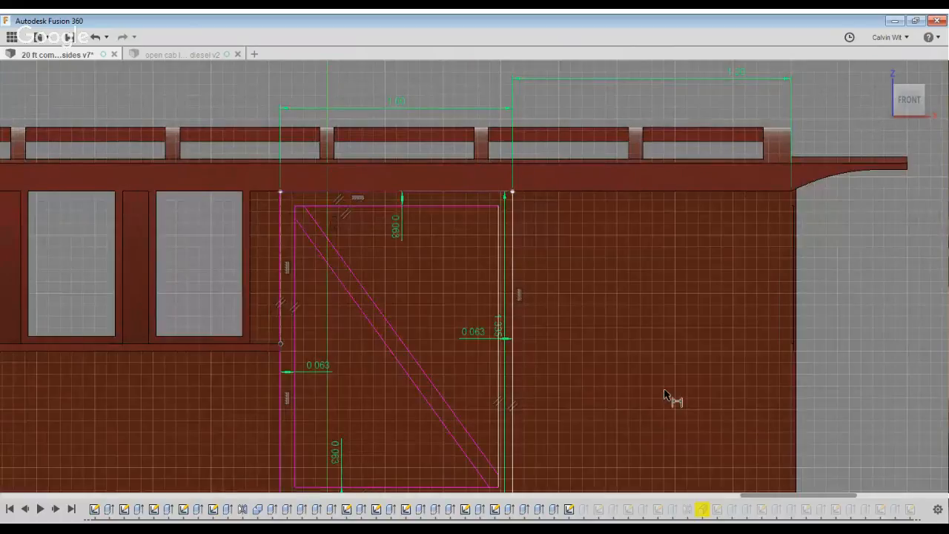
Try to set the distance from the door's outer right edge to the wall end to 1
scroll(665, 391, down, 2)
double_click(802, 168)
text(1)
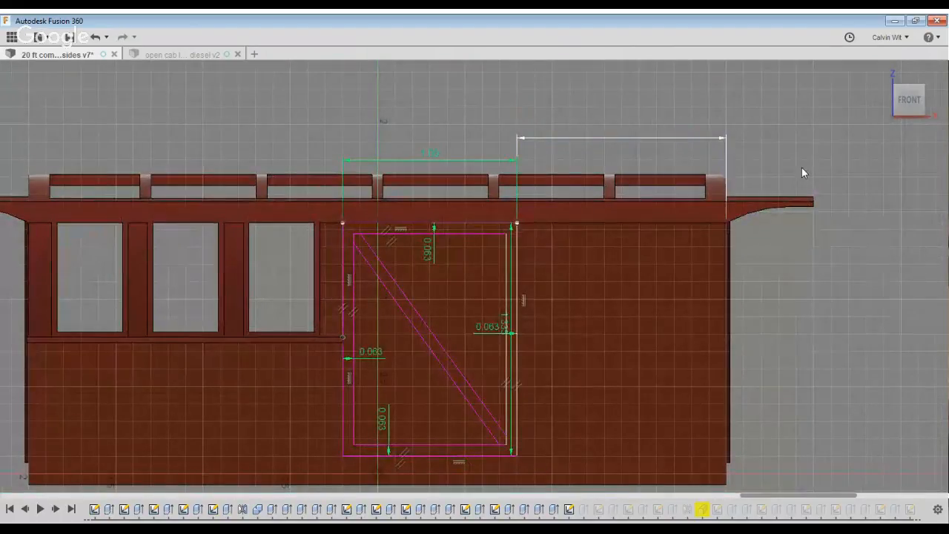
key(Return)
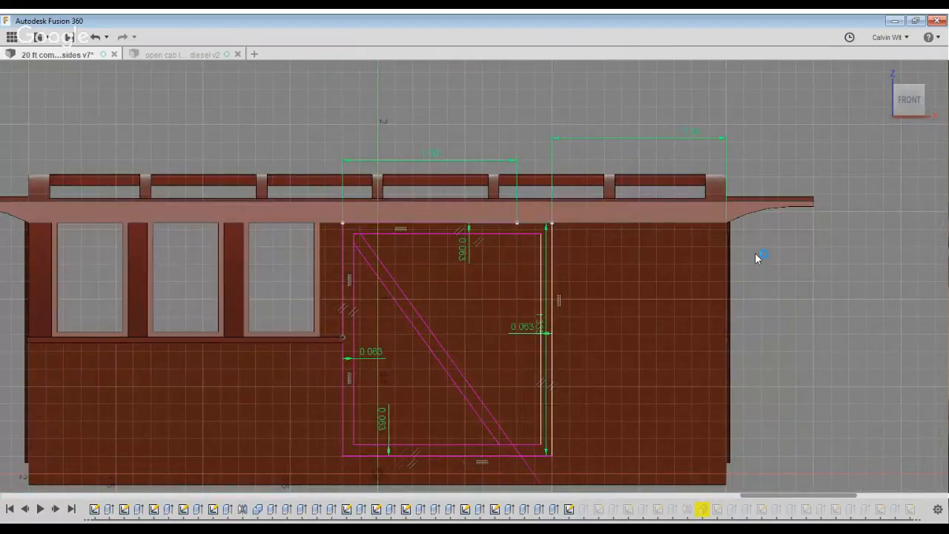
key(ctrl+z)
key(Escape)
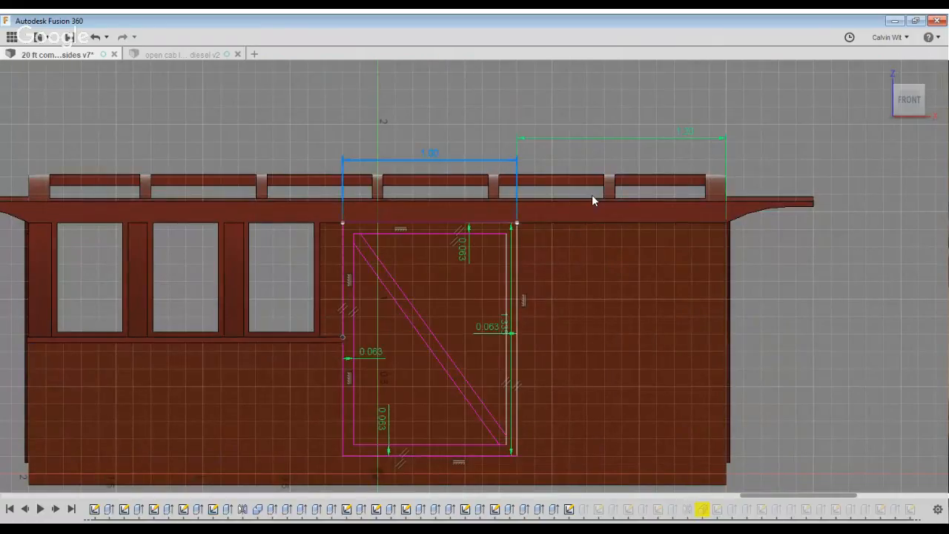
Replace the door's overall width dimension with a driven dimension between its outer vertical edges
key(Delete)
key(d)
click(517, 348)
click(342, 297)
click(429, 274)
click(532, 343)
key(Escape)
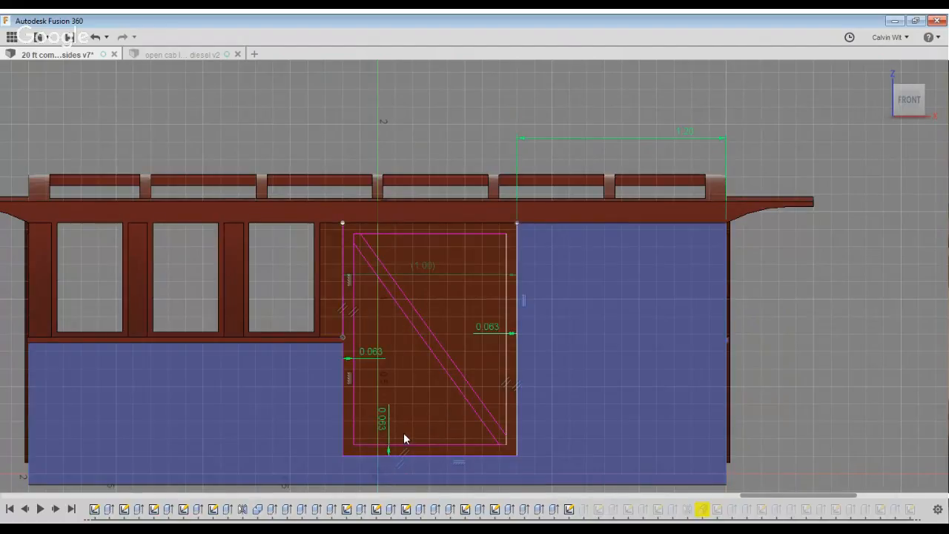
Delete the door's outer left edge and redraw it from the bottom corner to the wall top, continuing across to the right corner
key(Delete)
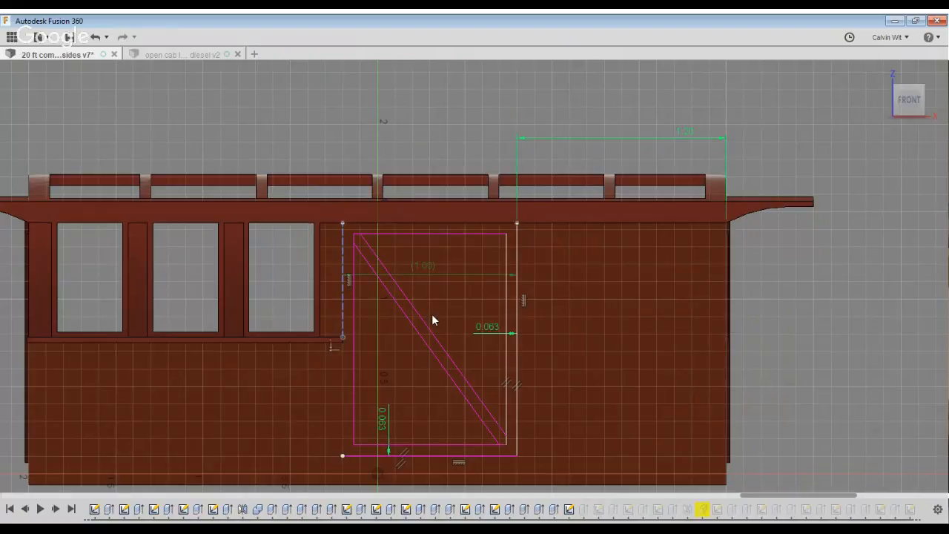
key(Delete)
key(l)
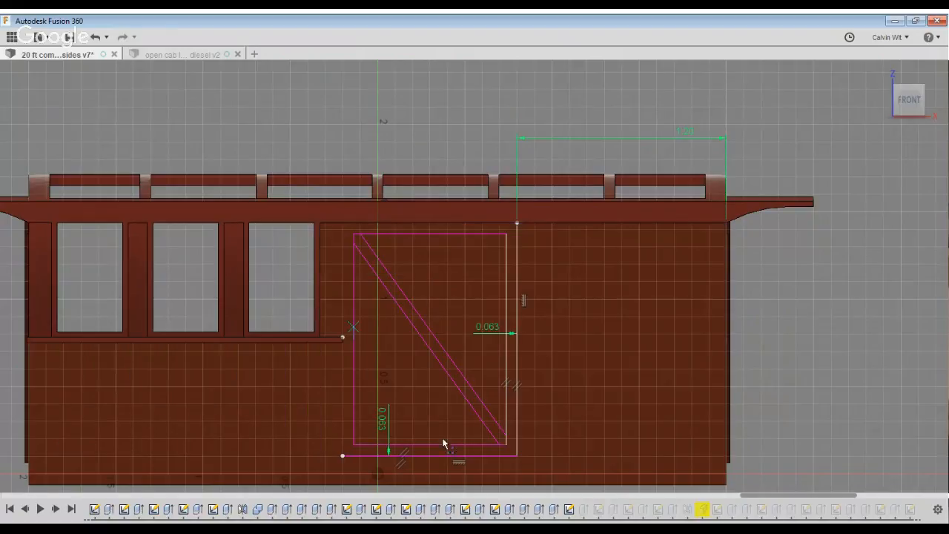
key(Escape)
key(l)
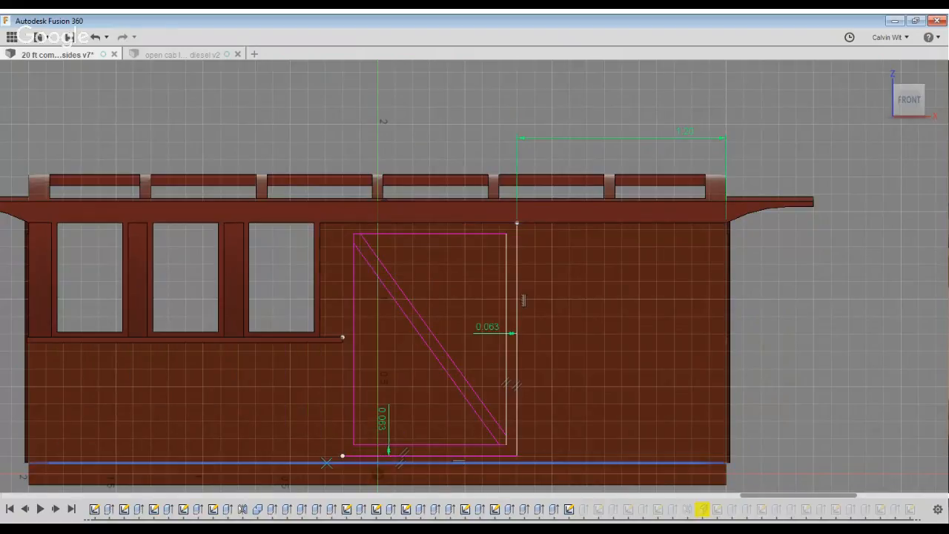
click(343, 455)
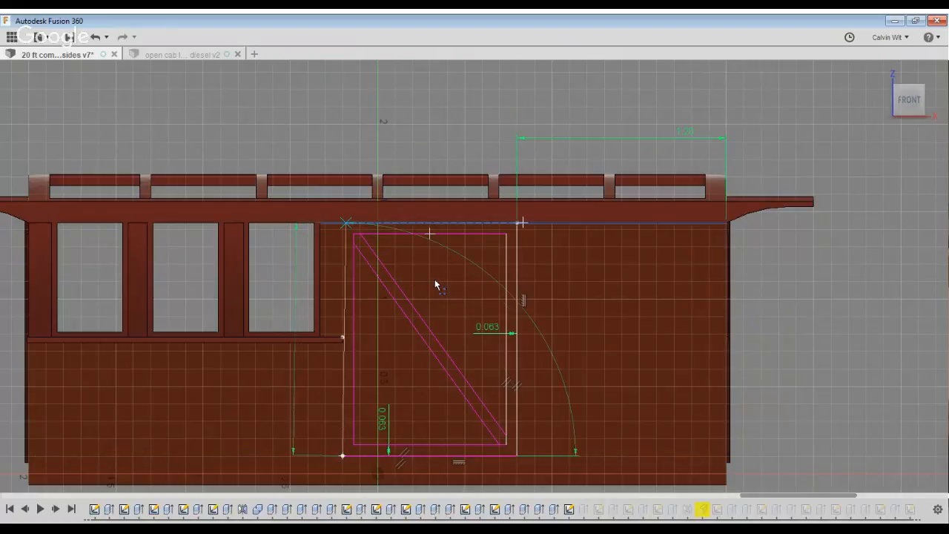
key(Escape)
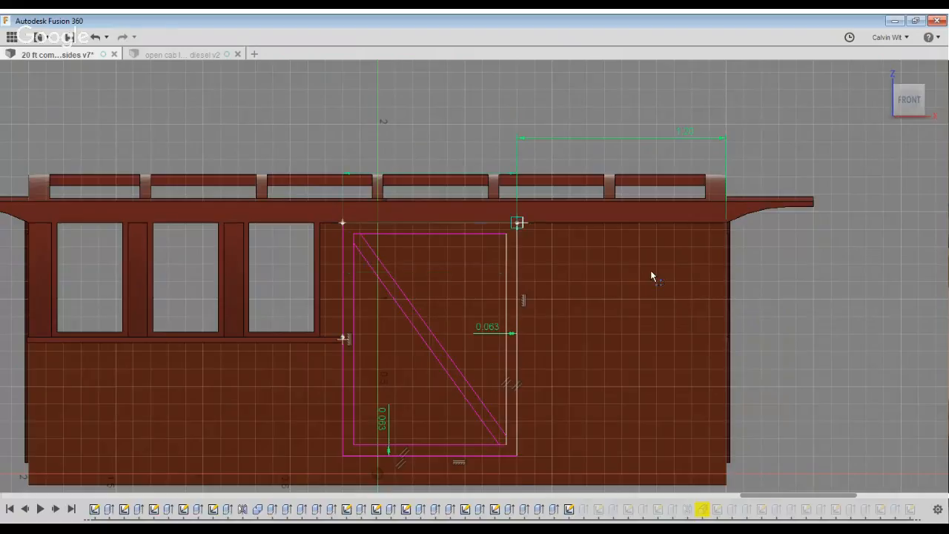
Set the distance from the door's outer right edge to the wall end to 1 and finish the sketch
double_click(714, 171)
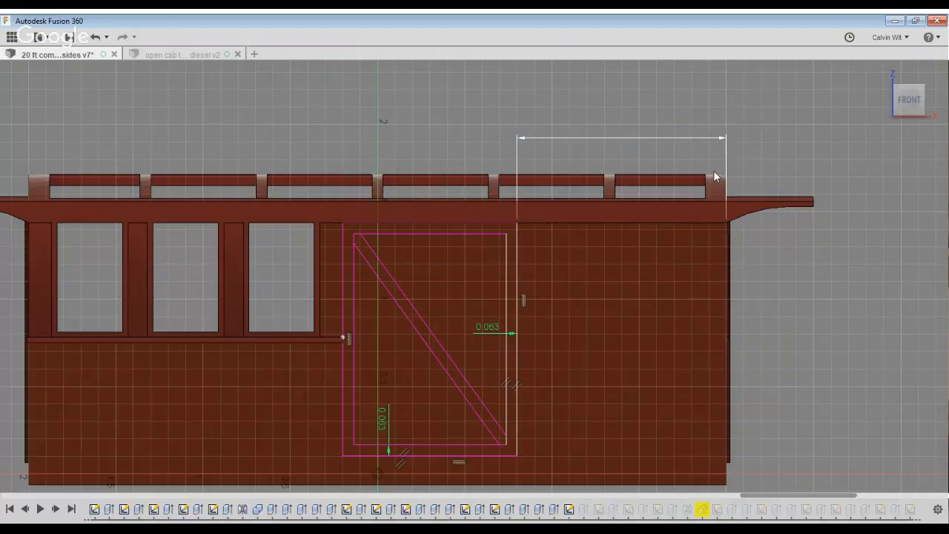
text(1)
key(Return)
middle_drag(818, 391, 772, 381)
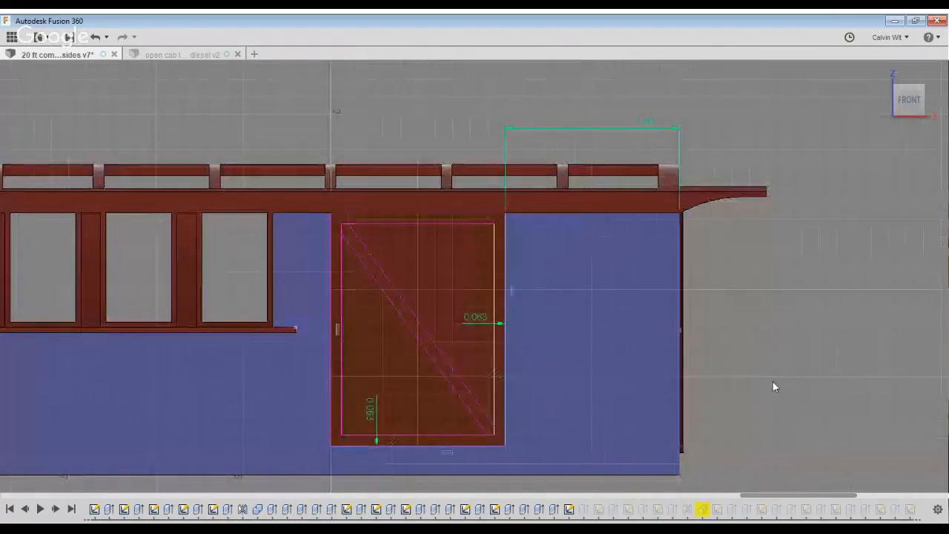
scroll(749, 369, down, 2)
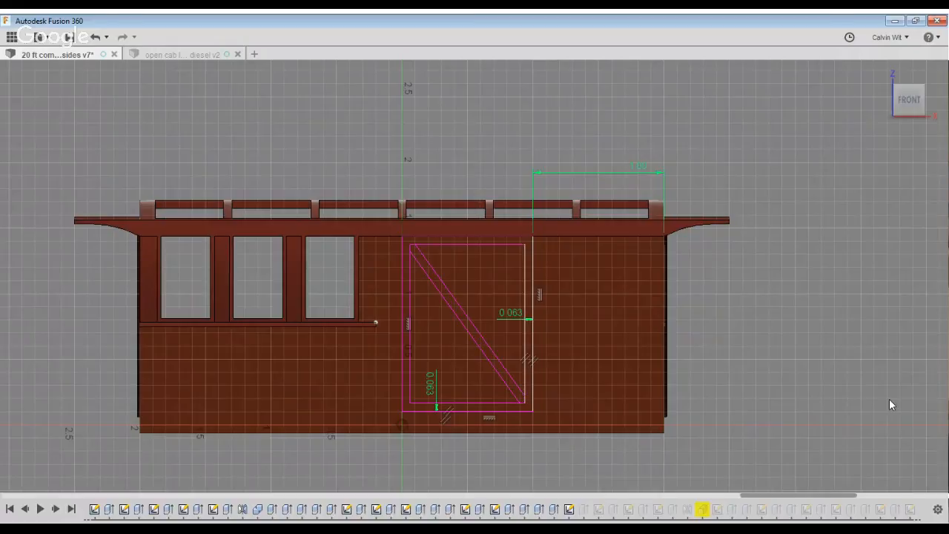
mouse_move(863, 396)
shift+middle_down()
mouse_move(878, 396)
mouse_move(869, 403)
mouse_move(886, 388)
mouse_move(875, 394)
shift+middle_up()
click(794, 478)
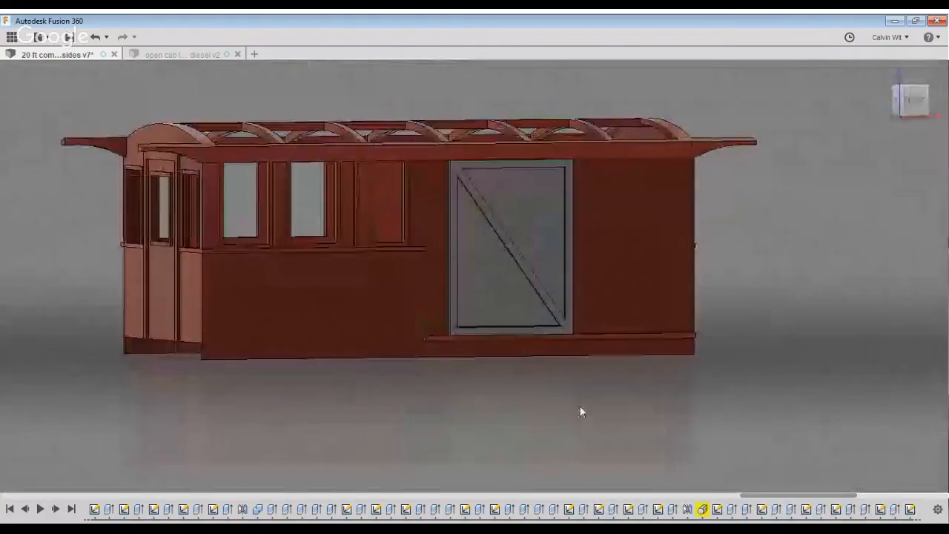
Examine the lower strip beneath the side door and look through the timeline for the sketch it was built from
scroll(580, 406, up, 5)
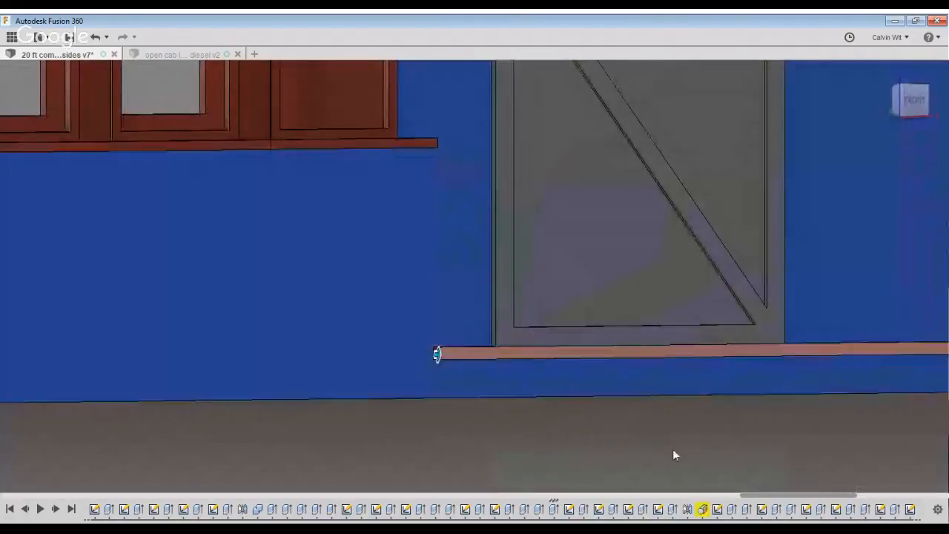
shift+middle_drag(438, 354, 425, 351)
scroll(490, 354, down, 6)
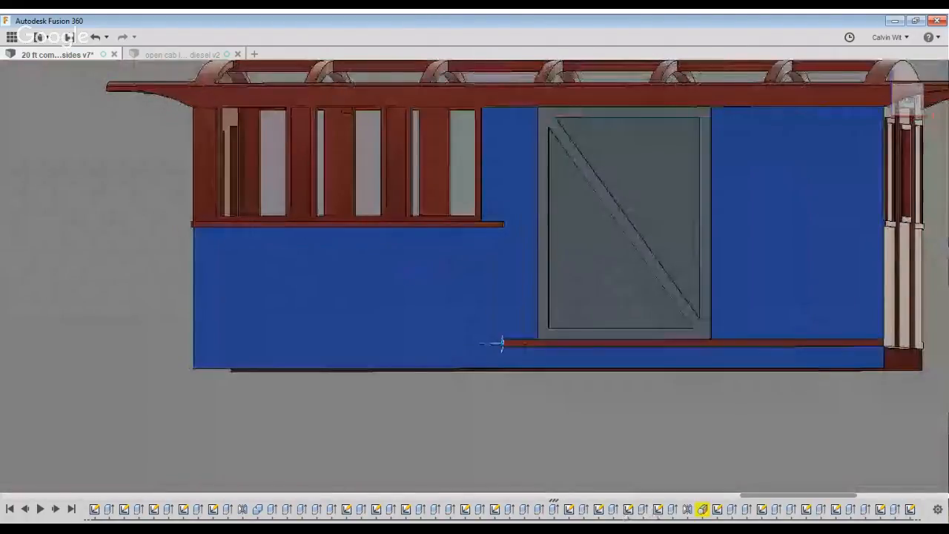
scroll(657, 468, up, 5)
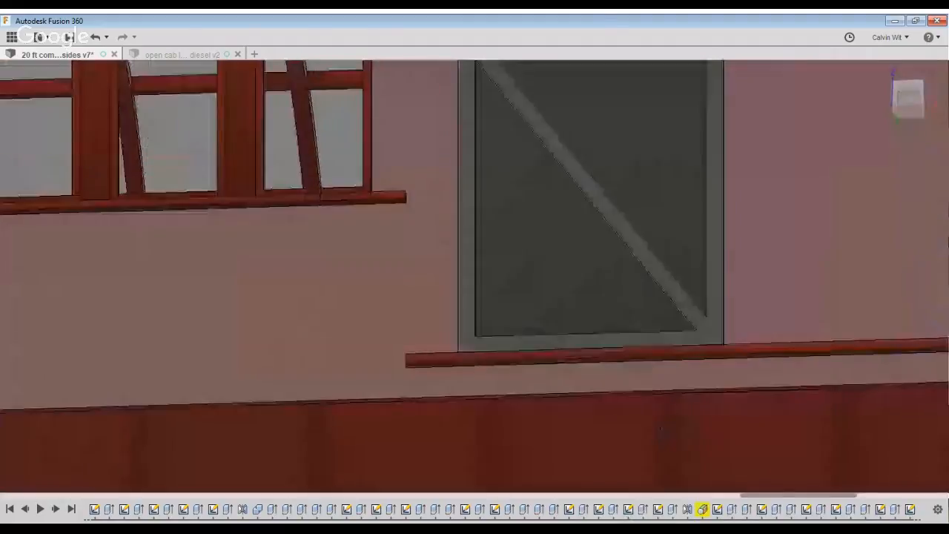
click(642, 453)
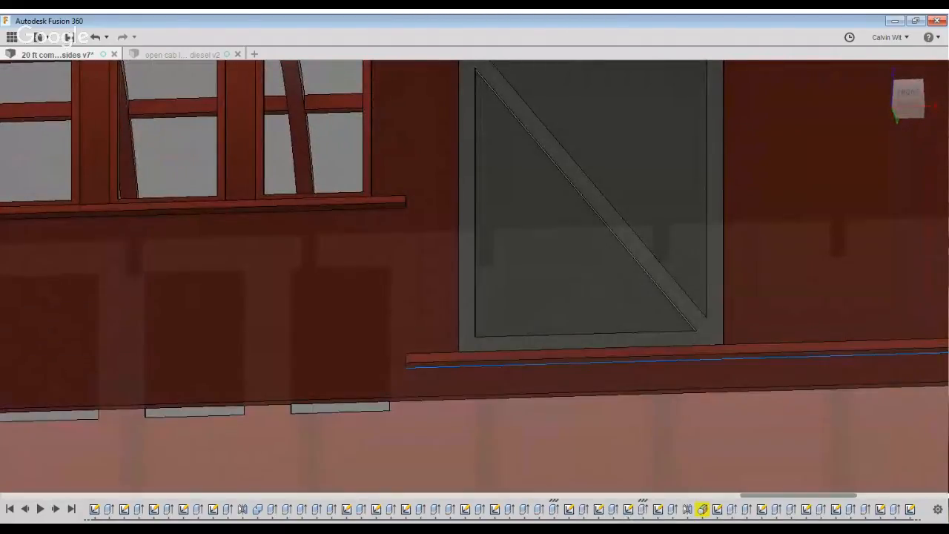
scroll(644, 510, up, 3)
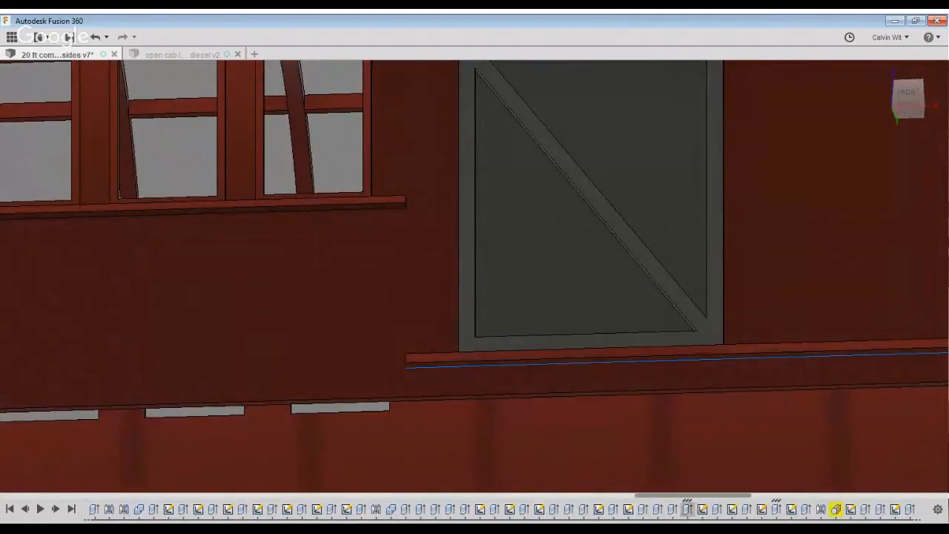
scroll(688, 510, up, 2)
click(687, 509)
scroll(720, 381, down, 3)
mouse_move(913, 476)
middle_down()
mouse_move(750, 324)
mouse_move(799, 404)
middle_up()
scroll(659, 510, up, 3)
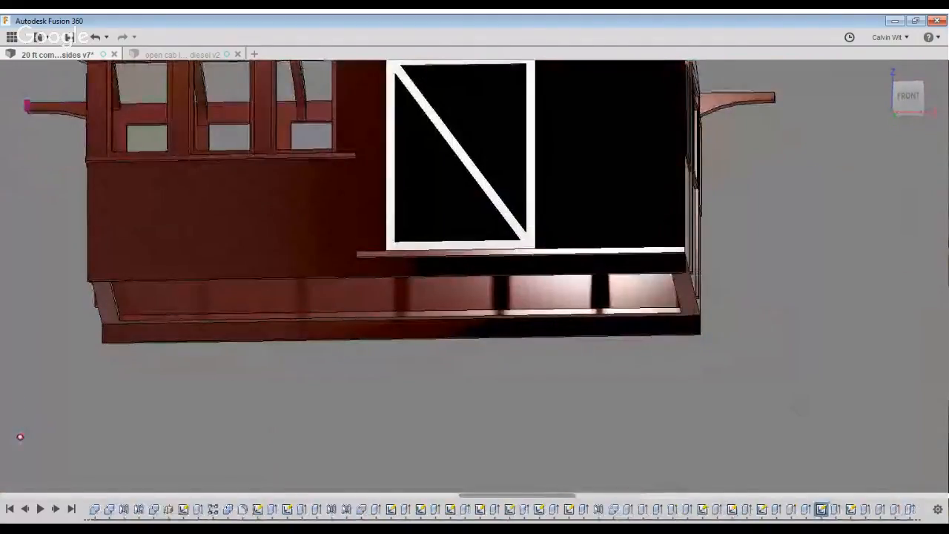
click(762, 509)
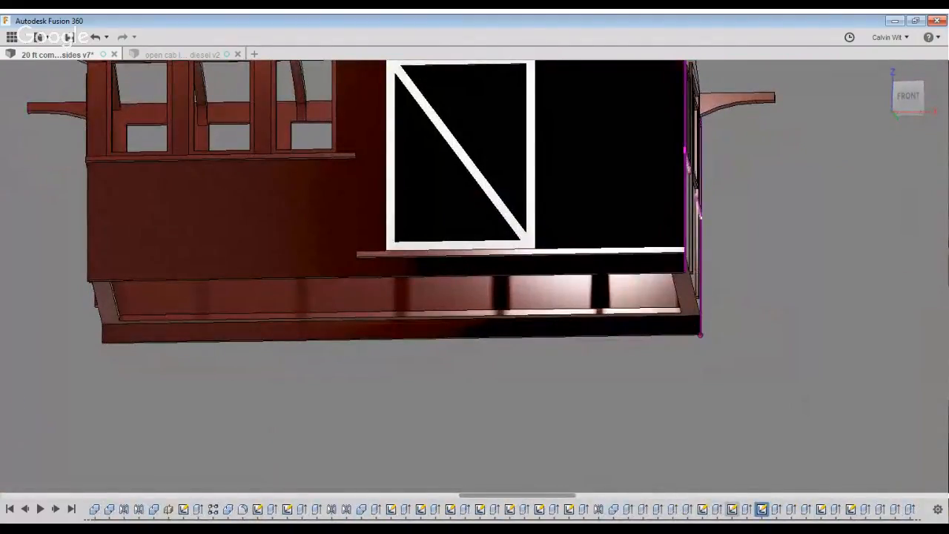
click(821, 510)
click(850, 510)
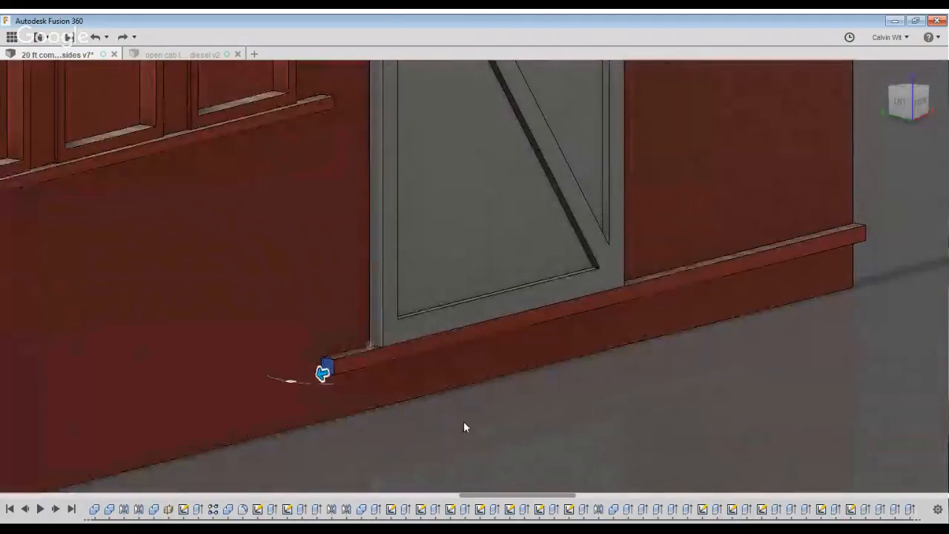
Push the lower strip's end face in by 0.1 toward the side door
text(-.2)
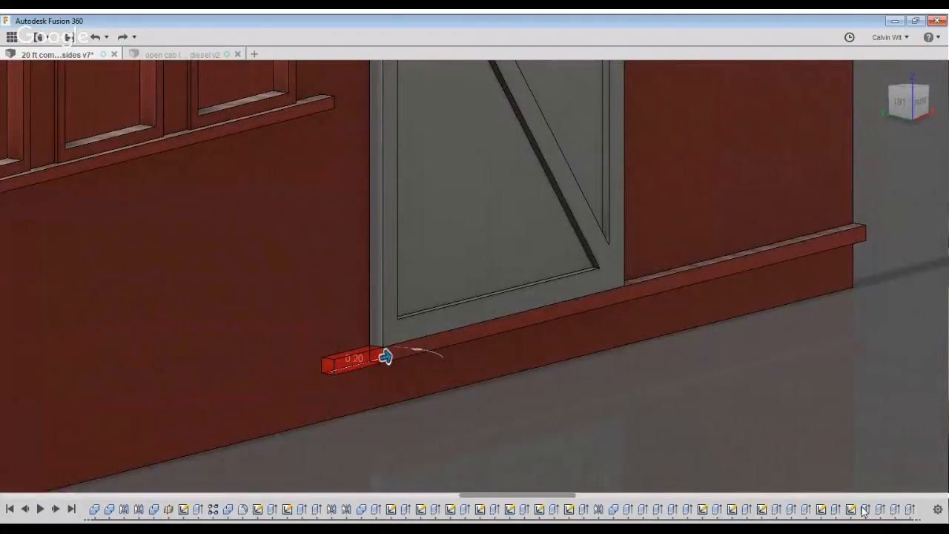
key(BackSpace)
text(1)
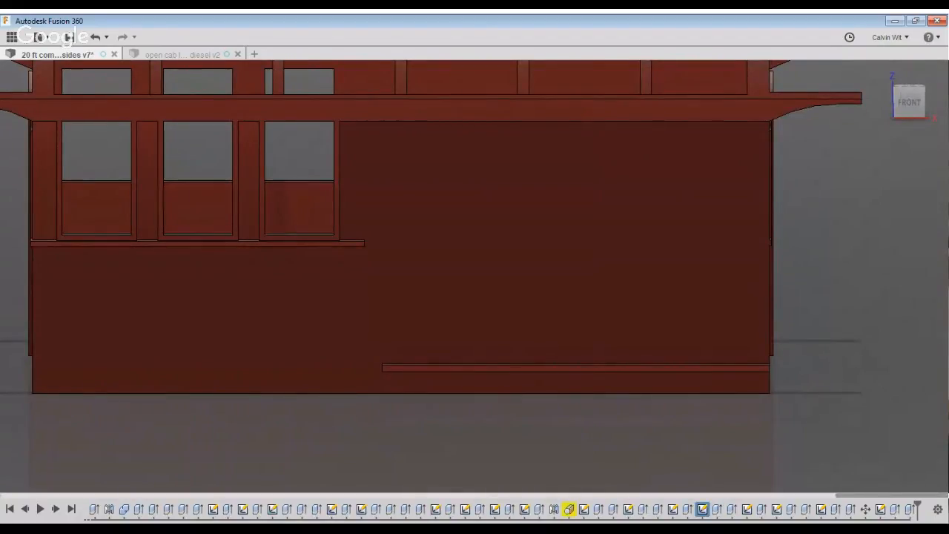
Find the lower strip's sketch in the timeline and open it for editing
drag(881, 495, 730, 496)
click(717, 509)
scroll(717, 510, up, 2)
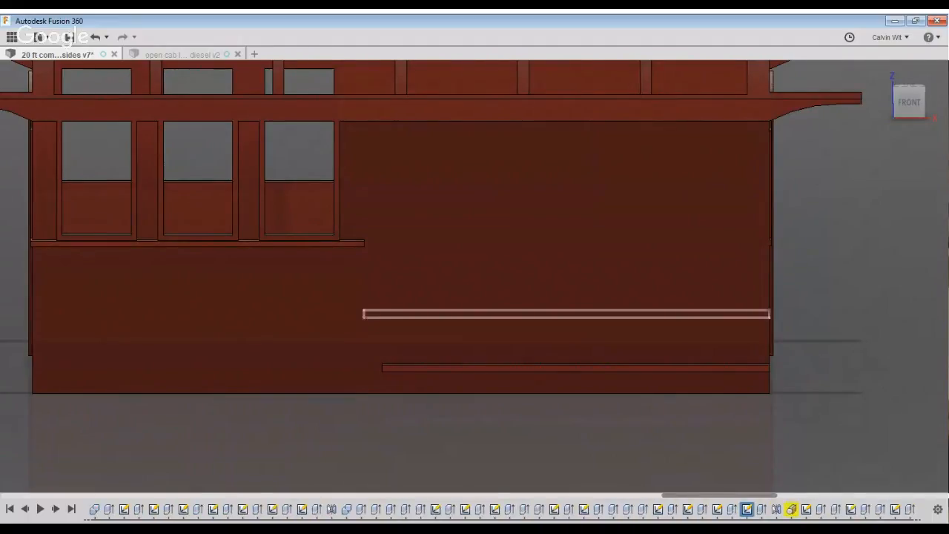
key(ctrl+z)
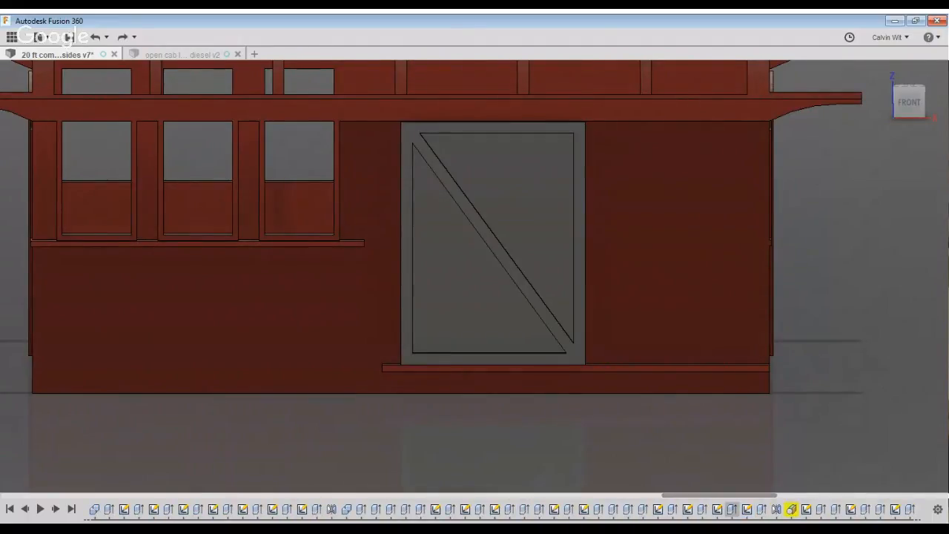
click(717, 510)
double_click(717, 510)
Dimension the lower strip's left end 0.1 from the door's outer left edge and finish the sketch
scroll(434, 364, up, 4)
key(d)
click(373, 341)
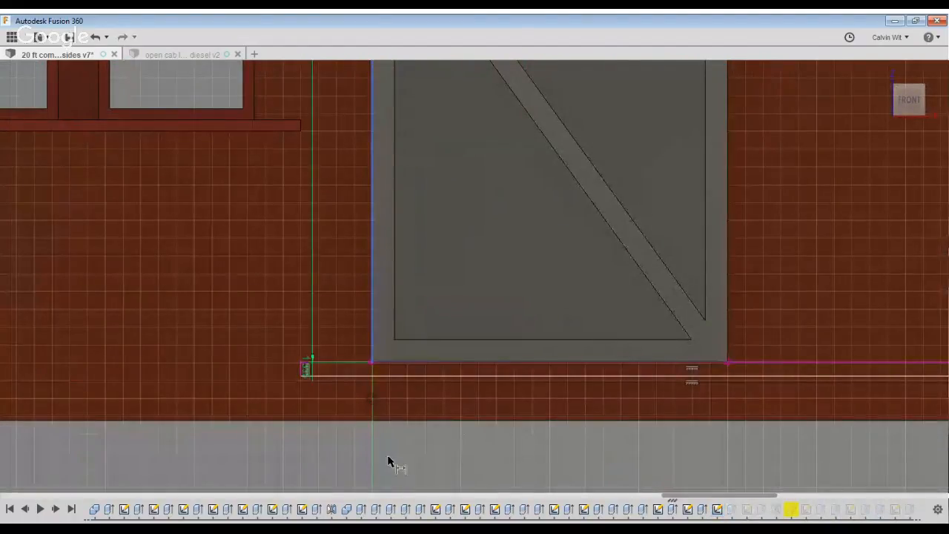
click(301, 363)
click(332, 340)
text(1)
key(Return)
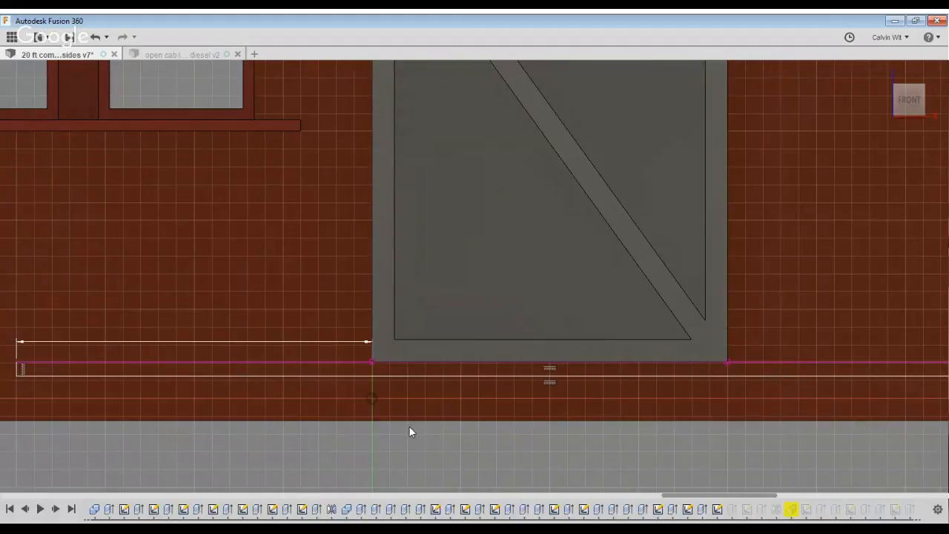
text(.1)
key(Return)
scroll(679, 256, down, 3)
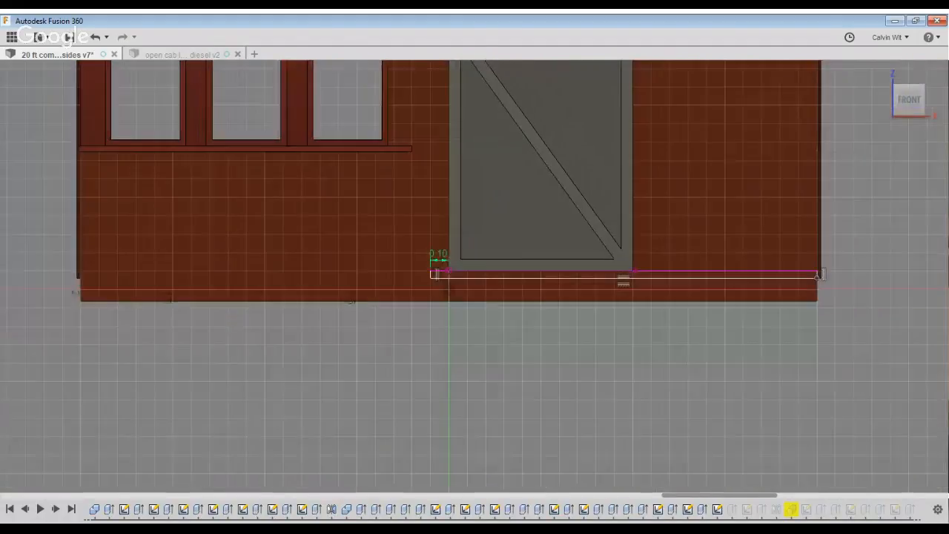
middle_drag(746, 459, 830, 530)
scroll(829, 530, down, 1)
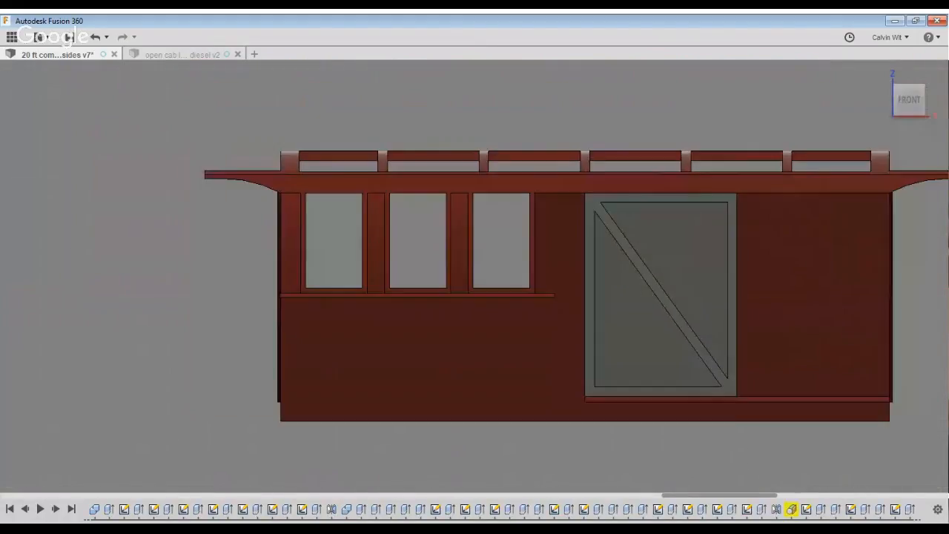
Delete the final timeline feature that shortened the lower strip
shift+middle_drag(697, 438, 731, 451)
drag(732, 496, 907, 496)
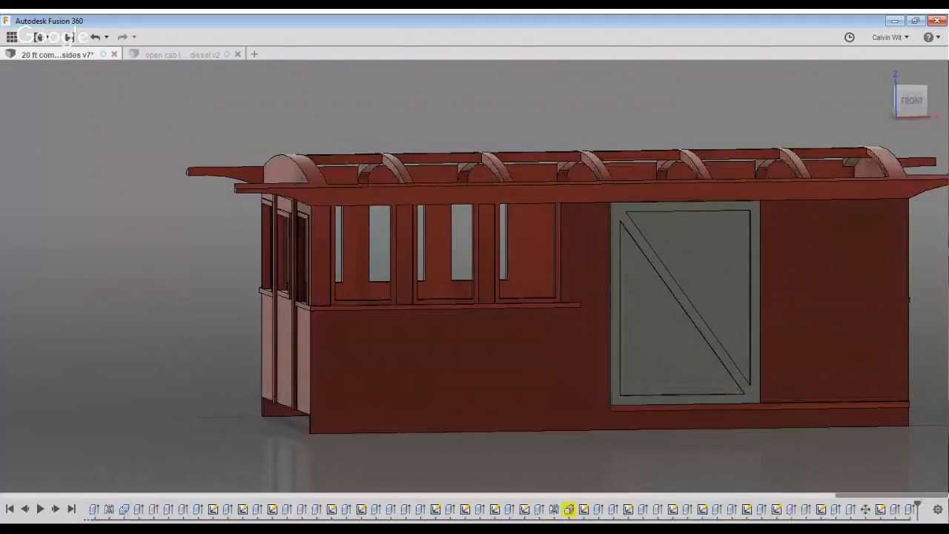
click(910, 509)
key(Delete)
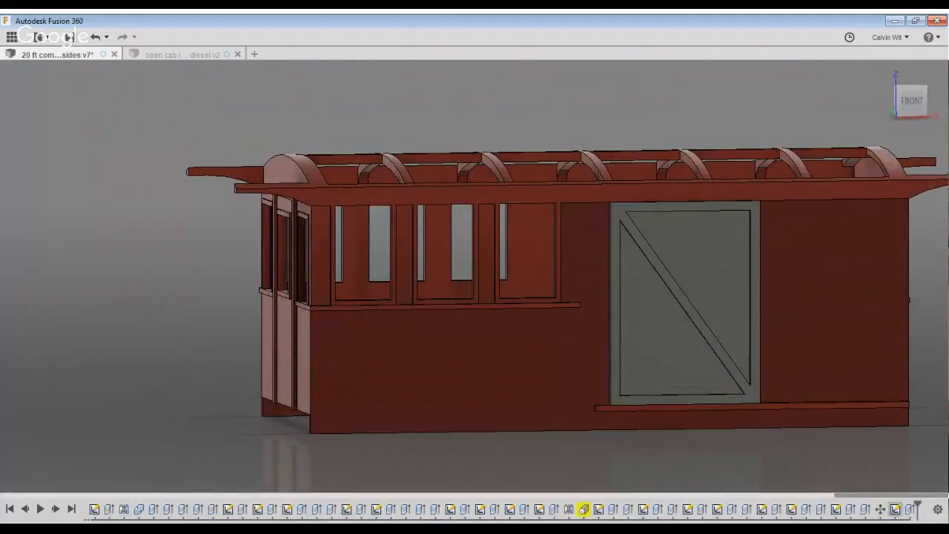
Show the side door's sketch on the wall and hide the door body
drag(892, 495, 690, 496)
click(703, 509)
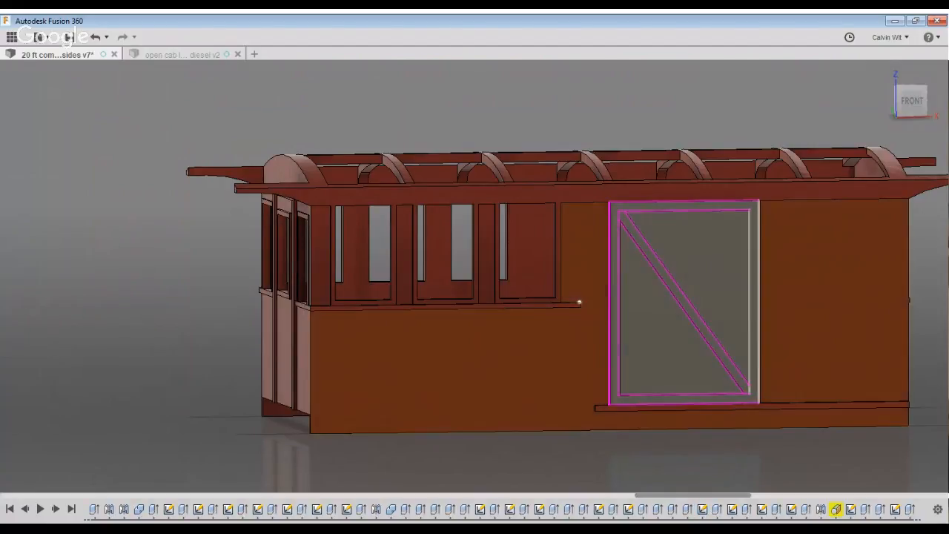
scroll(832, 417, up, 3)
scroll(775, 408, down, 3)
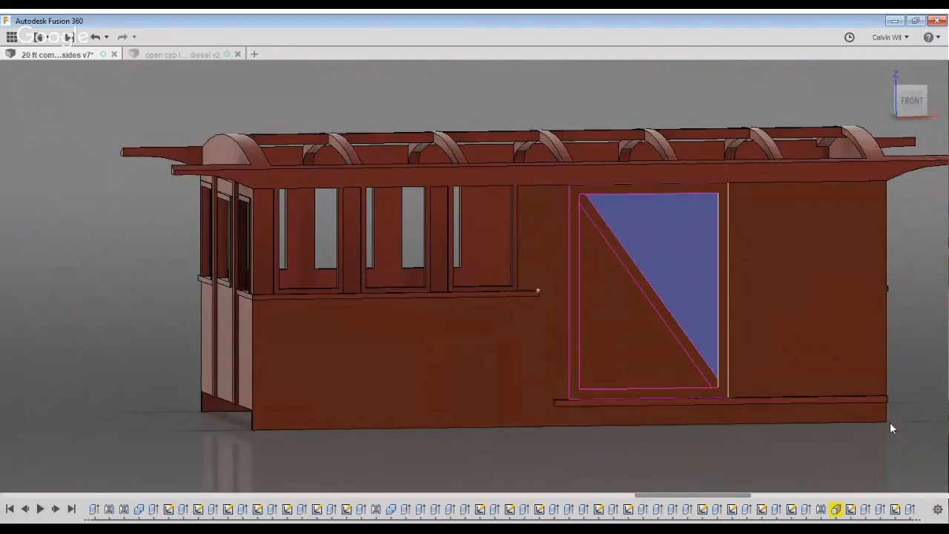
Try to cut the door's sketch profiles through the car body with an extrusion, and undo the cut
click(715, 321)
click(779, 343)
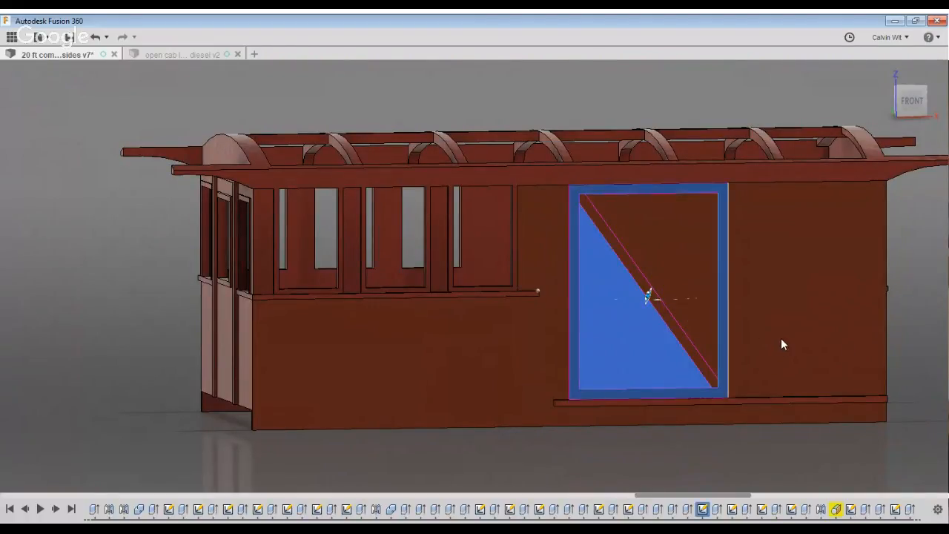
click(787, 333)
click(865, 335)
shift+middle_drag(865, 334, 597, 354)
drag(608, 385, 888, 320)
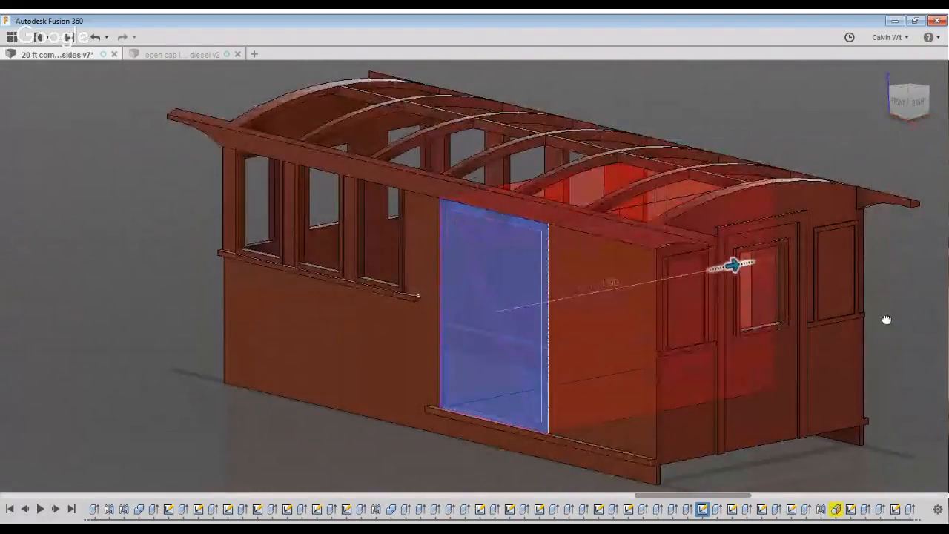
shift+middle_drag(877, 370, 720, 423)
key(Return)
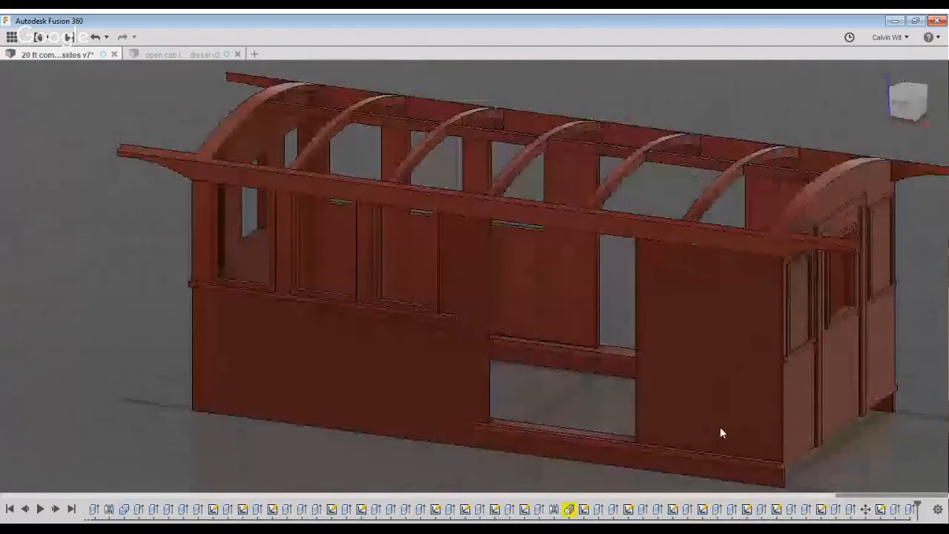
key(ctrl+z)
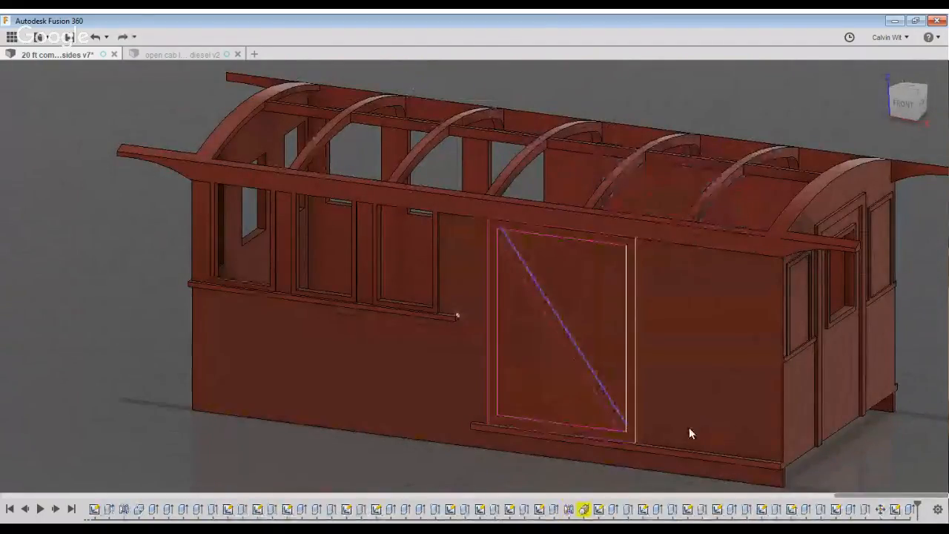
Edit the side door's sketch and offset the door's outer outline inward by 0.031
scroll(643, 448, up, 3)
shift+drag(644, 449, 688, 412)
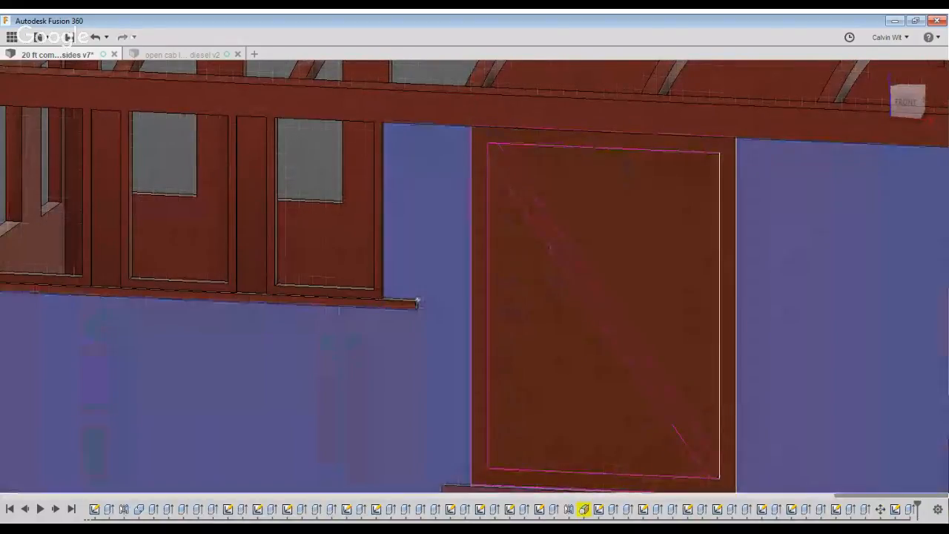
key(r)
click(831, 266)
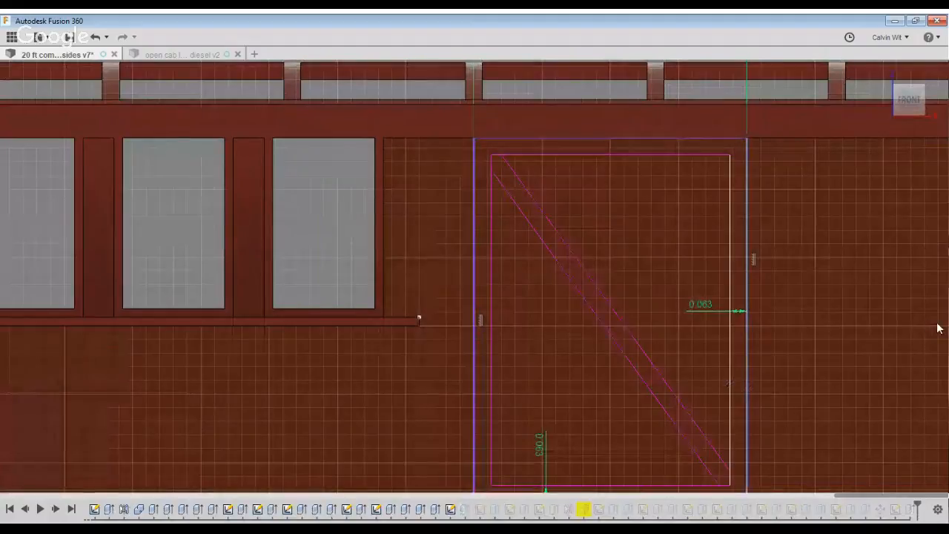
text(.02)
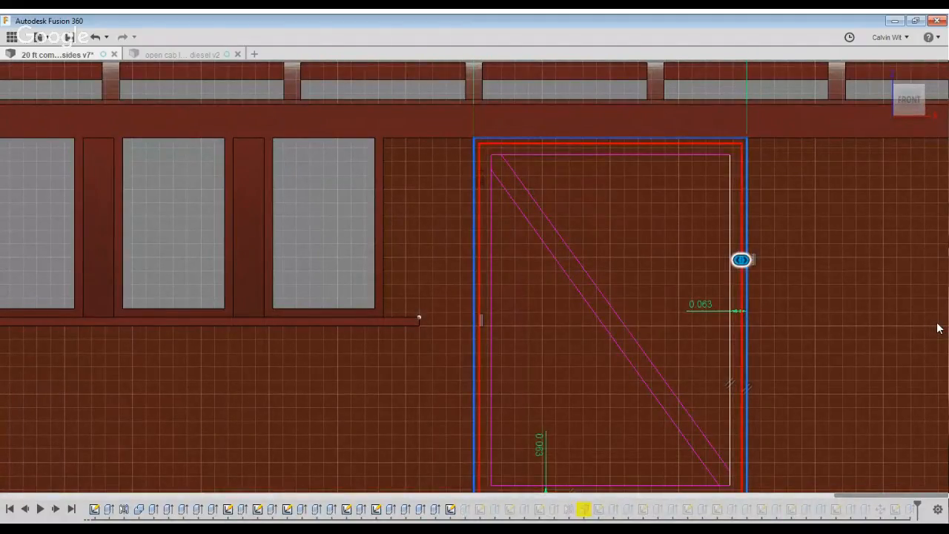
key(Return)
scroll(860, 310, down, 3)
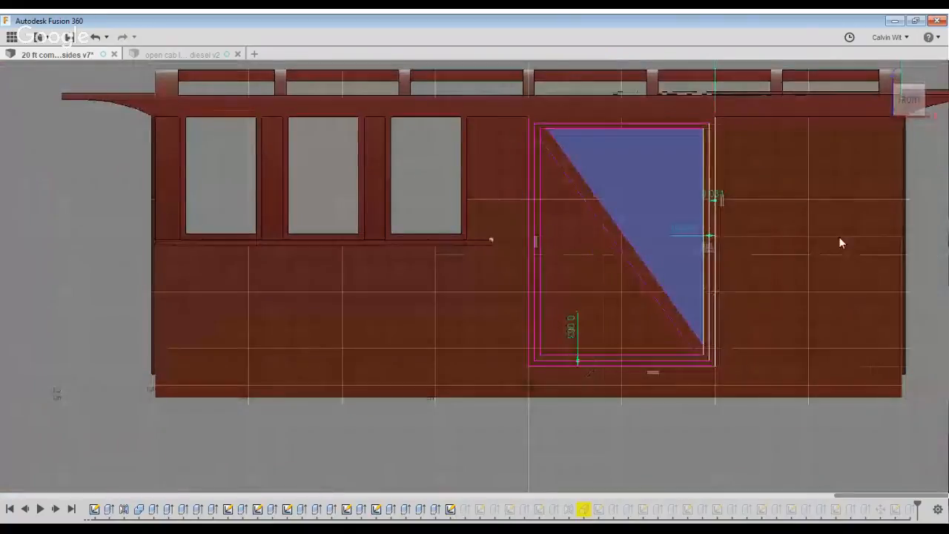
Extend the offset side lines down to the door's bottom edge and finish the sketch
scroll(599, 368, up, 6)
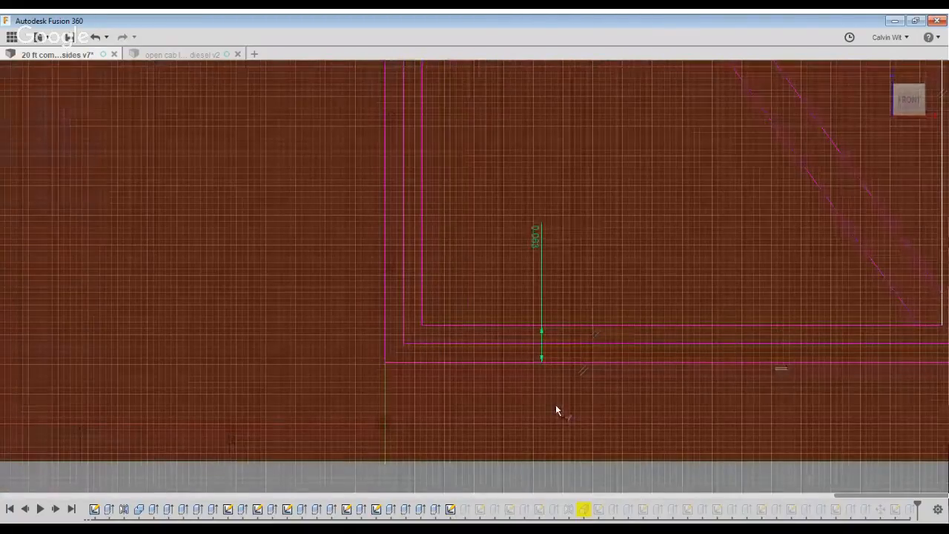
scroll(560, 377, down, 2)
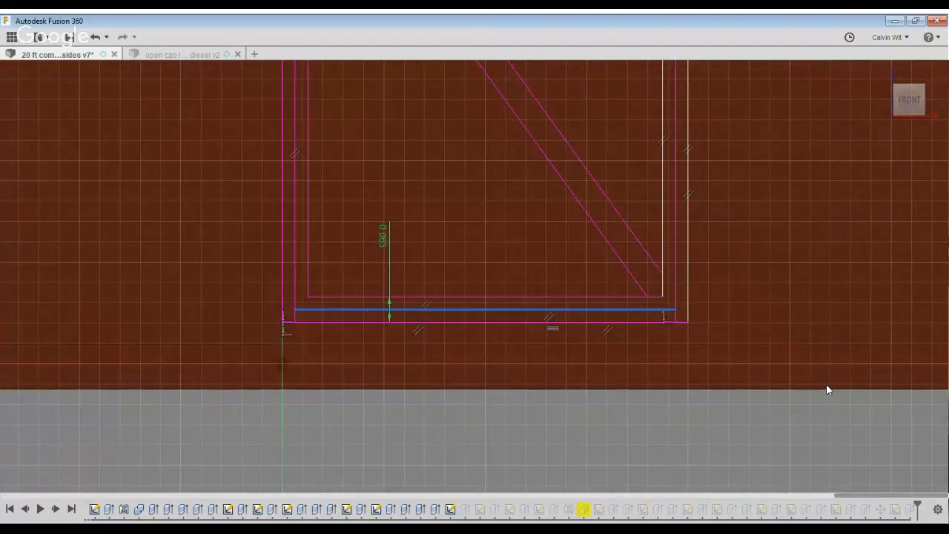
click(913, 141)
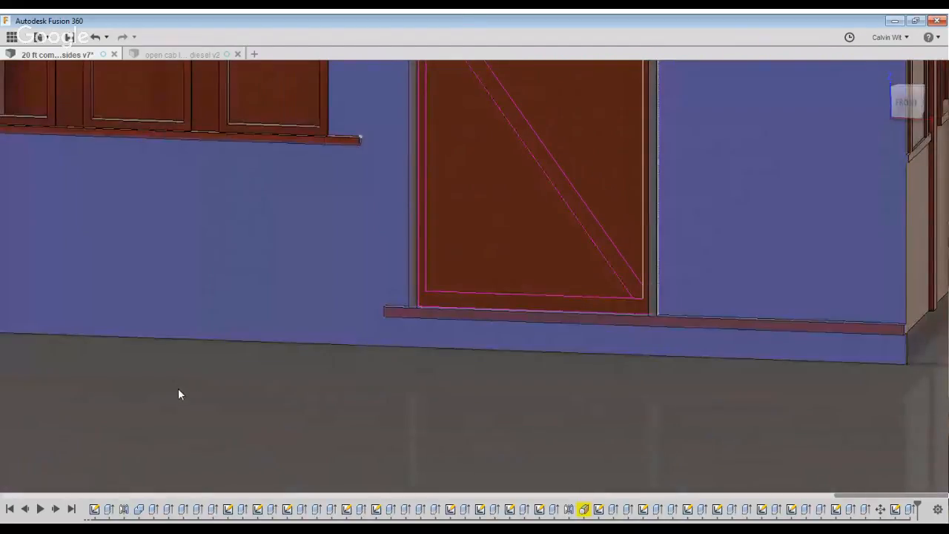
Roll the timeline back to just before the mirror feature and select the last strip sketch preceding it
scroll(652, 291, down, 1)
middle_drag(651, 291, 647, 469)
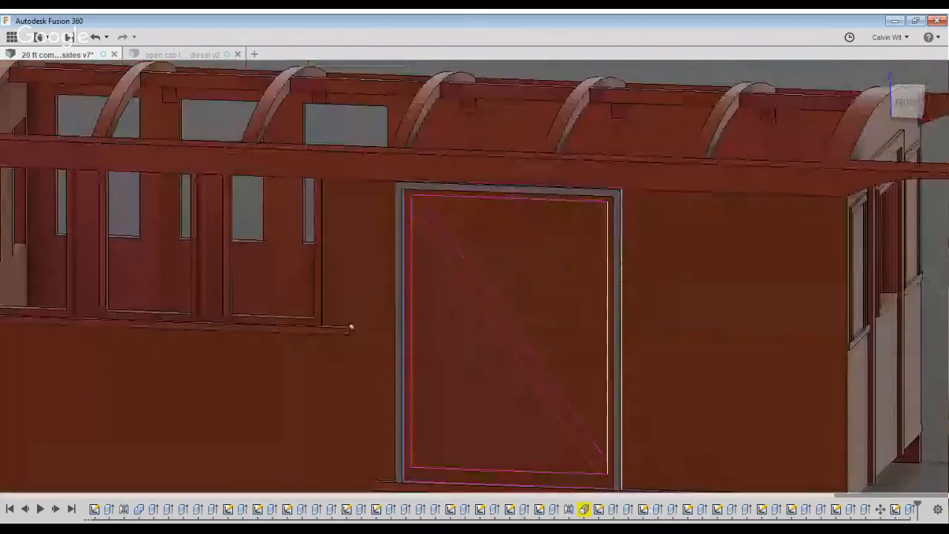
drag(917, 505, 725, 505)
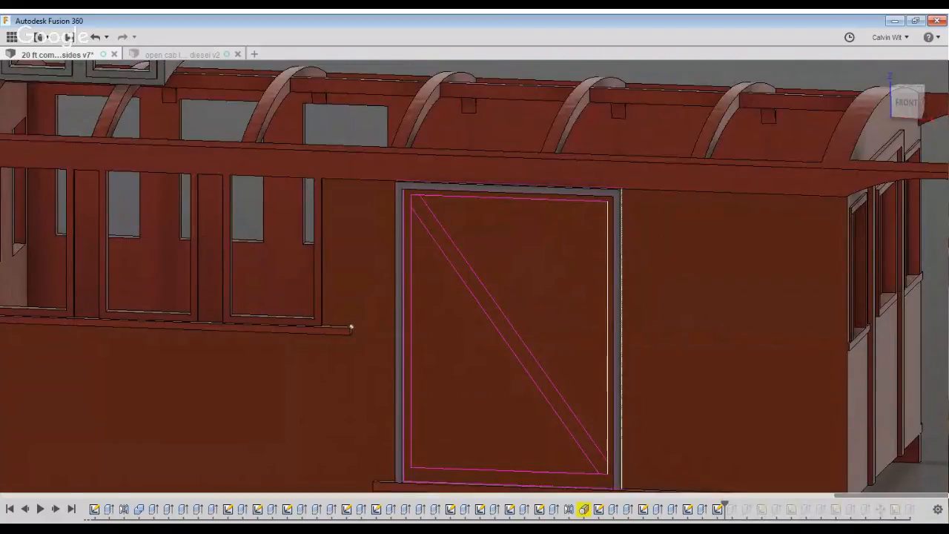
drag(724, 505, 562, 505)
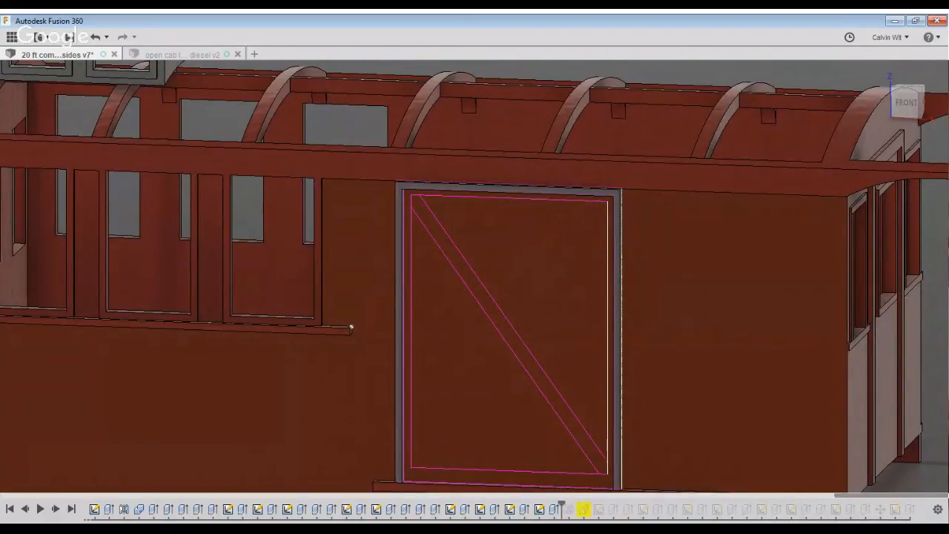
scroll(563, 356, down, 1)
middle_drag(564, 356, 602, 242)
click(540, 510)
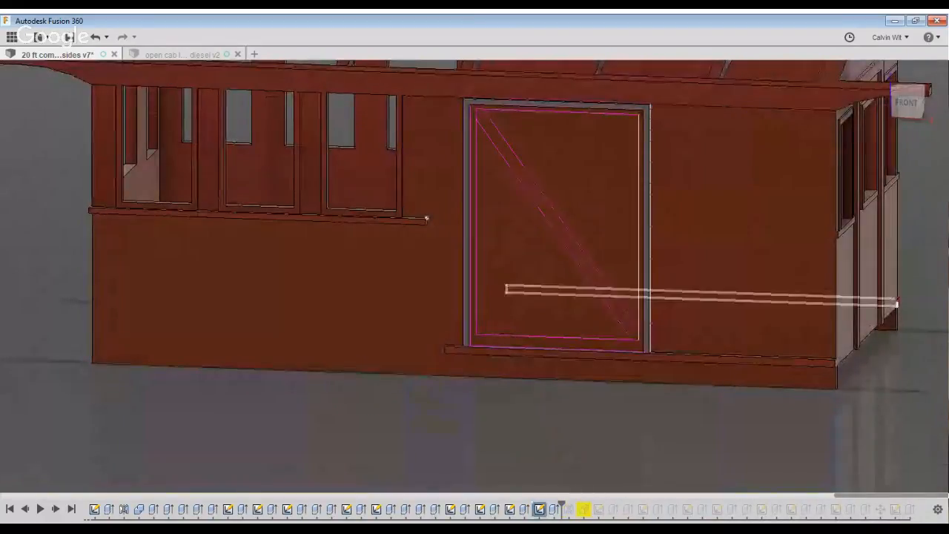
Roll the timeline back to just after the side door's frame extrusion and check that extrusion's profiles
click(509, 510)
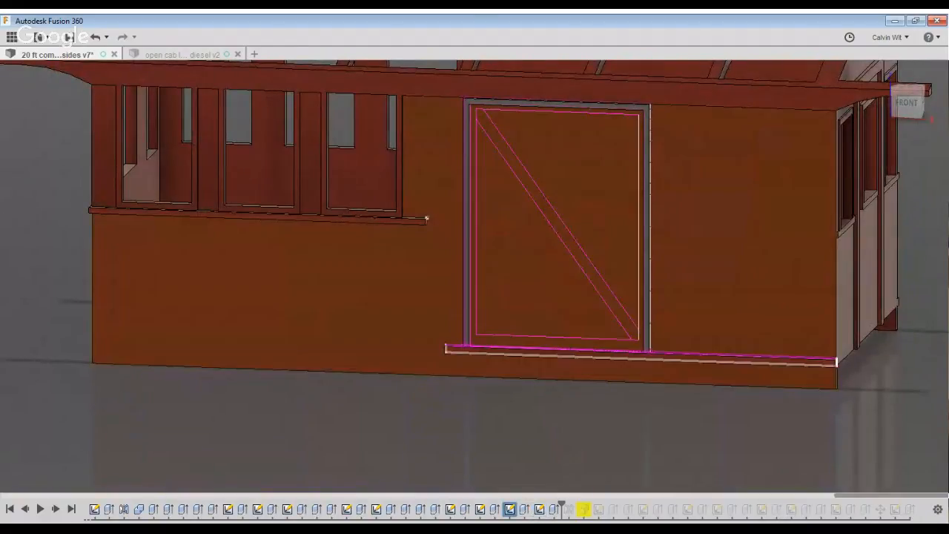
drag(562, 506, 532, 505)
scroll(583, 439, down, 3)
click(582, 439)
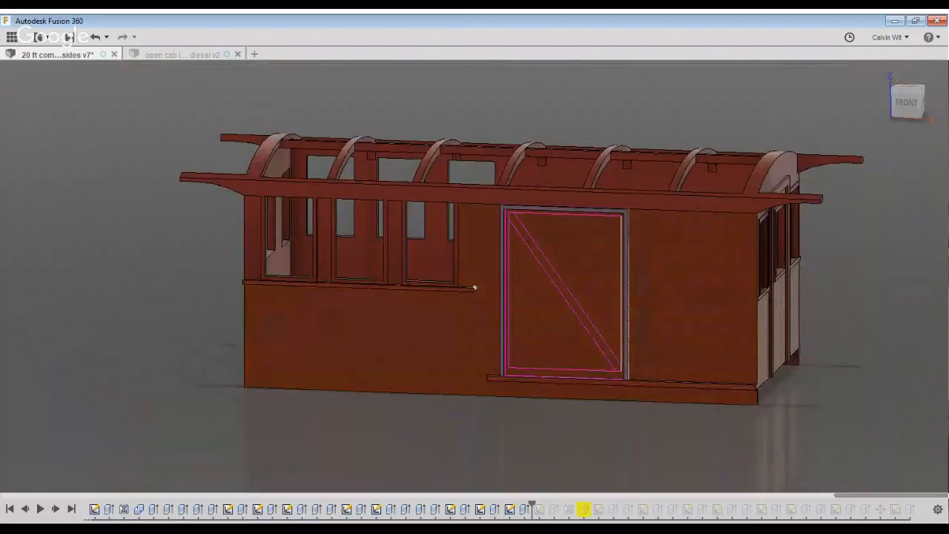
click(474, 287)
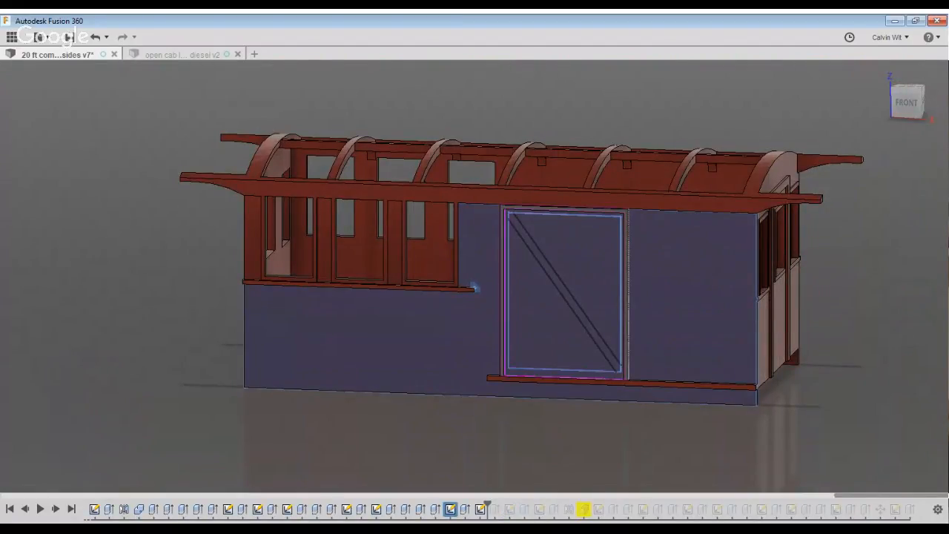
click(465, 510)
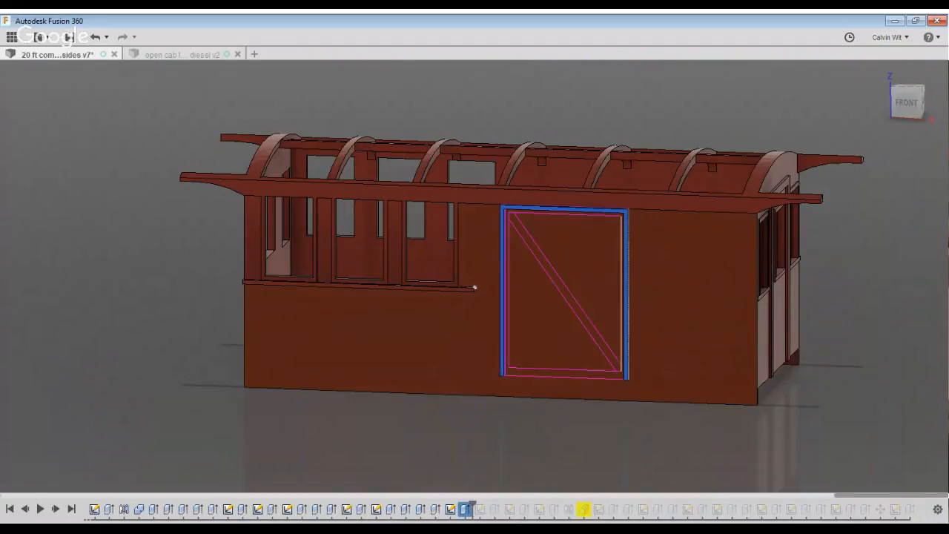
scroll(685, 455, up, 3)
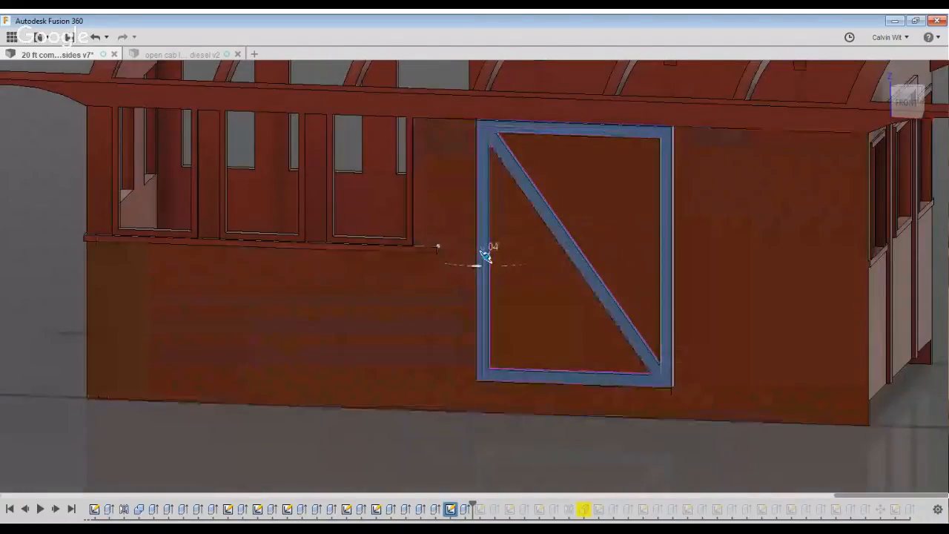
click(930, 429)
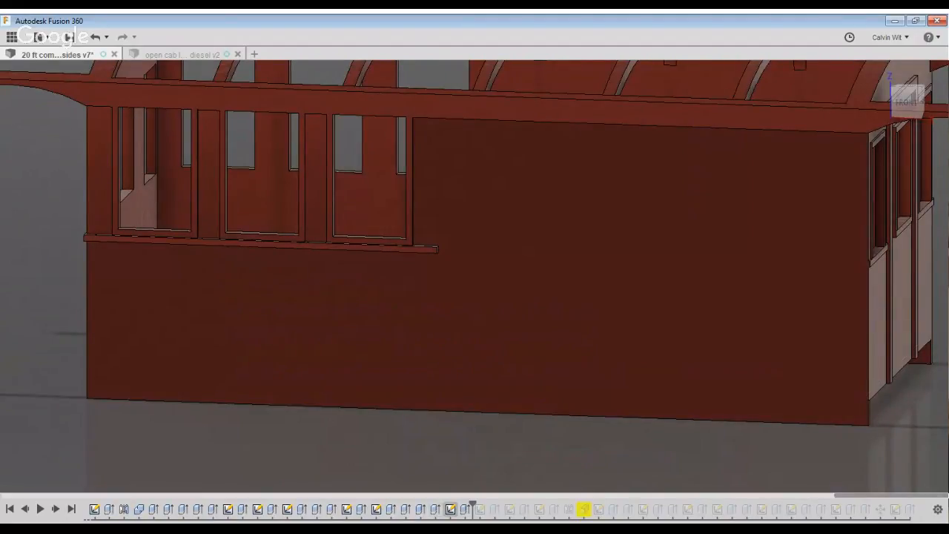
Extrude-cut the inner profiles of the side door's sketch 2.00 through the car body to open the doorway
click(450, 509)
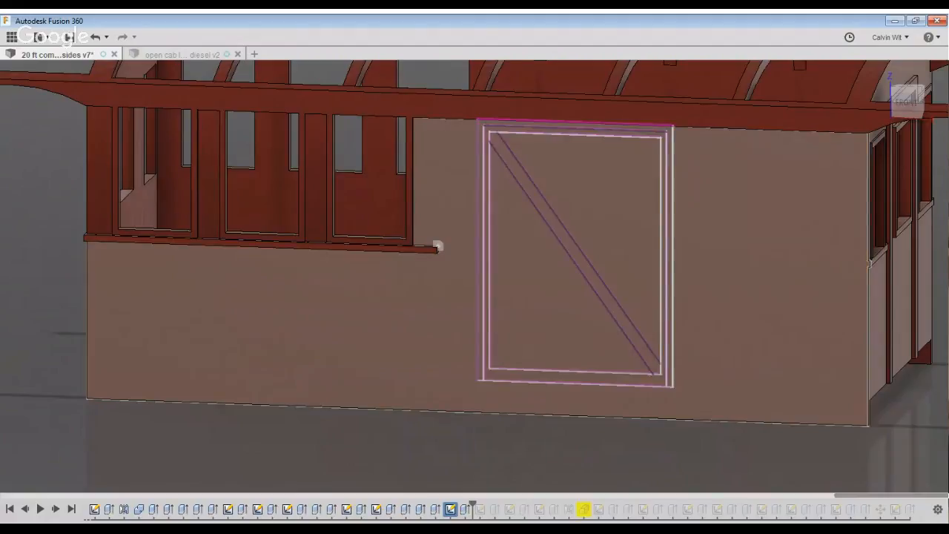
key(e)
click(549, 377)
click(582, 328)
click(629, 327)
scroll(777, 384, down, 4)
shift+middle_drag(777, 384, 628, 358)
drag(629, 358, 888, 394)
middle_drag(888, 395, 684, 474)
key(Return)
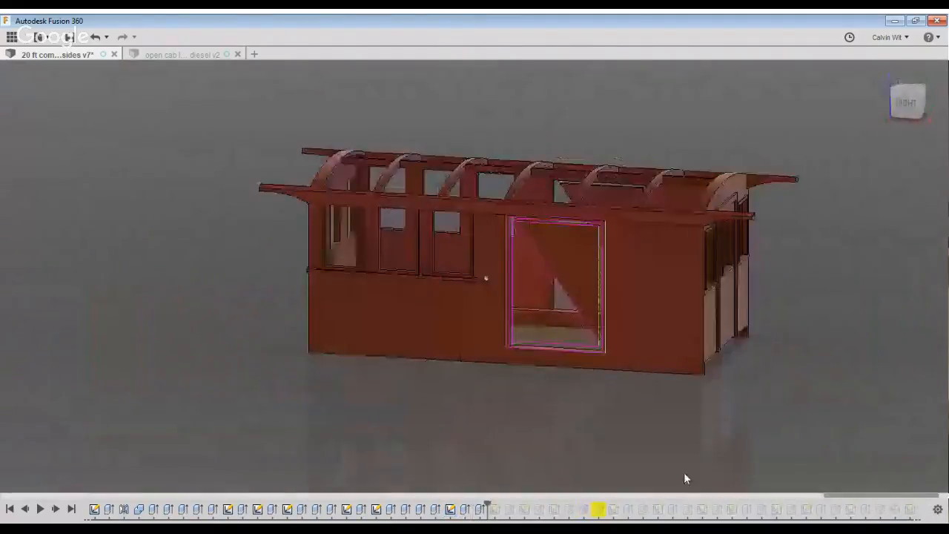
Roll the timeline forward to its end and inspect the door opening on the complete car body
scroll(449, 200, up, 5)
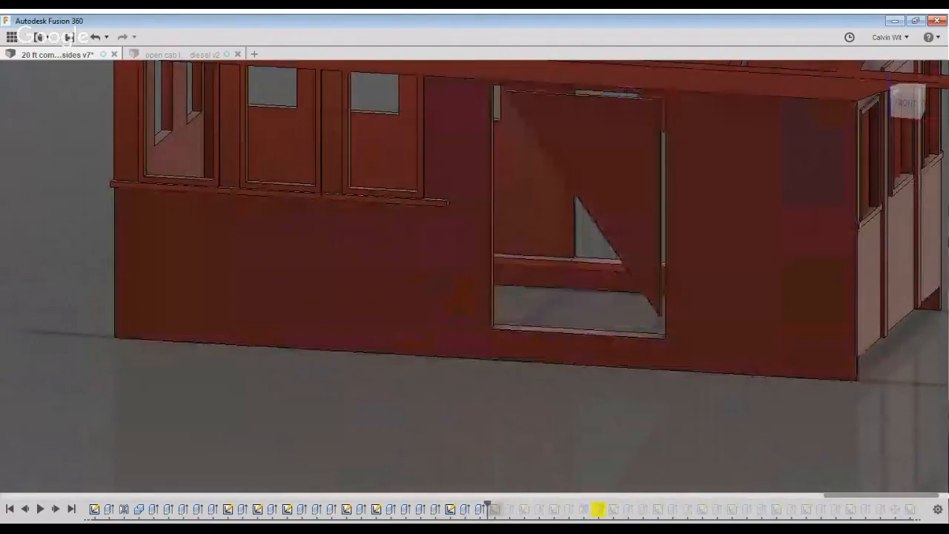
drag(488, 507, 918, 507)
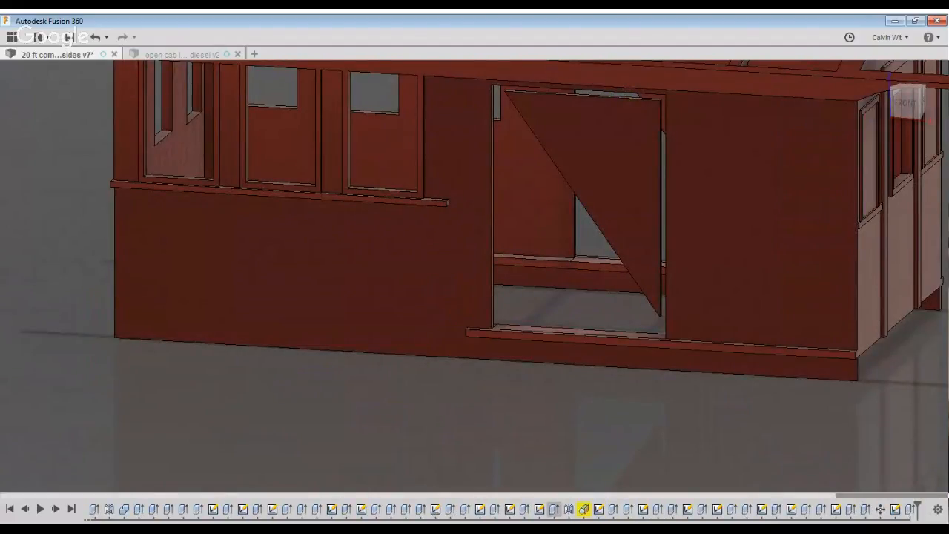
scroll(619, 438, down, 3)
middle_drag(620, 437, 540, 468)
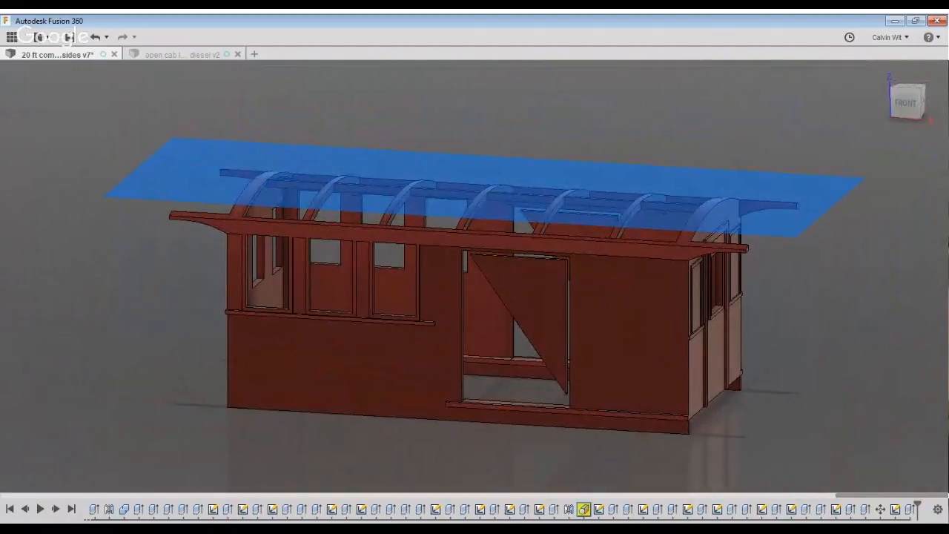
key(Escape)
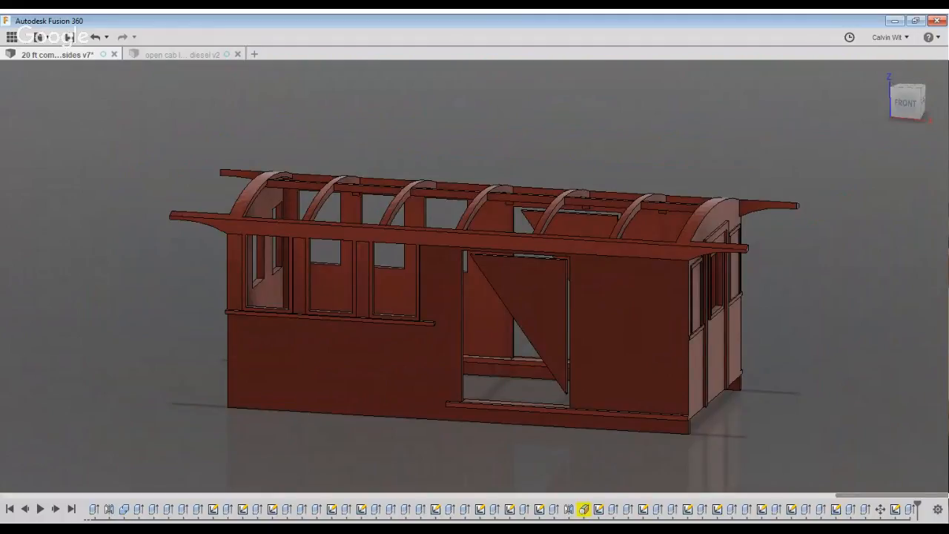
middle_drag(474, 304, 447, 300)
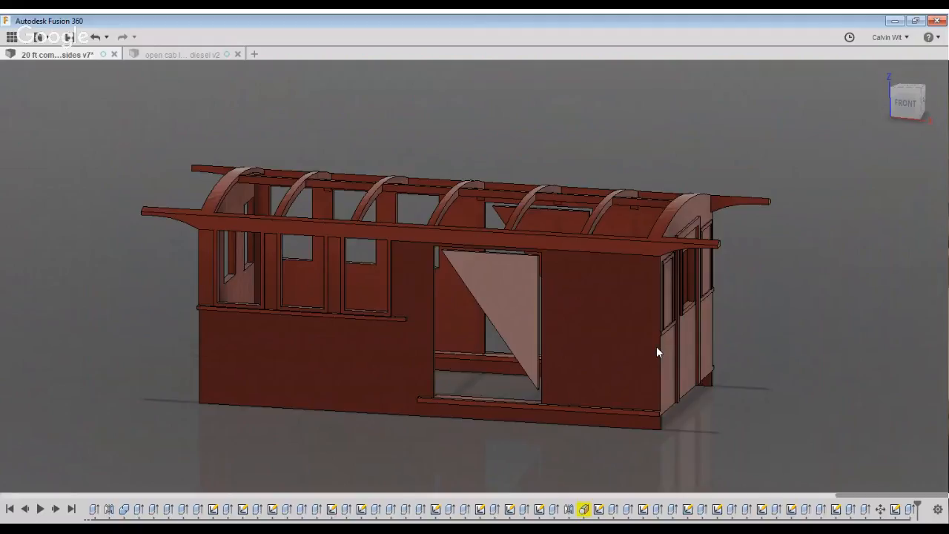
shift+middle_drag(656, 346, 656, 375)
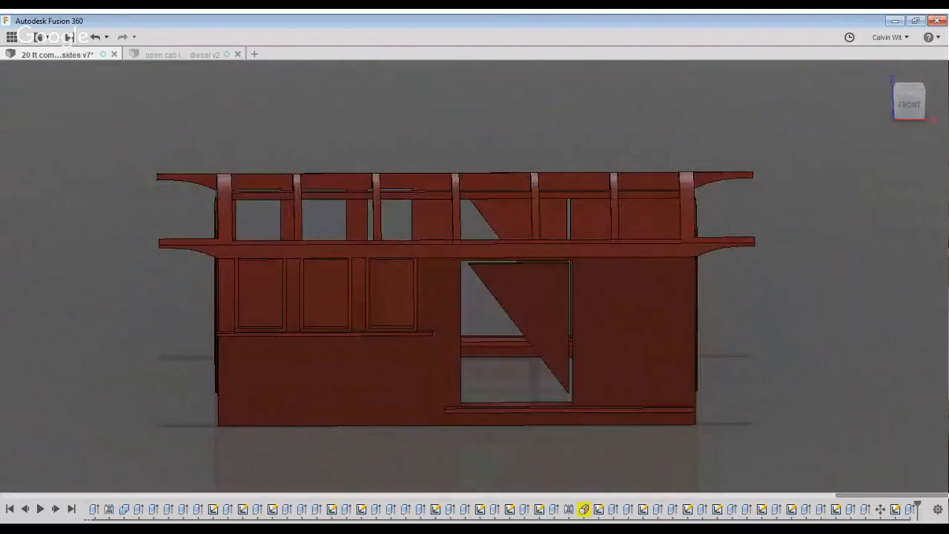
Roll the timeline back to just after the doorway cut and review the door frame extrusion's selected profiles
drag(918, 505, 355, 506)
shift+middle_drag(474, 341, 422, 367)
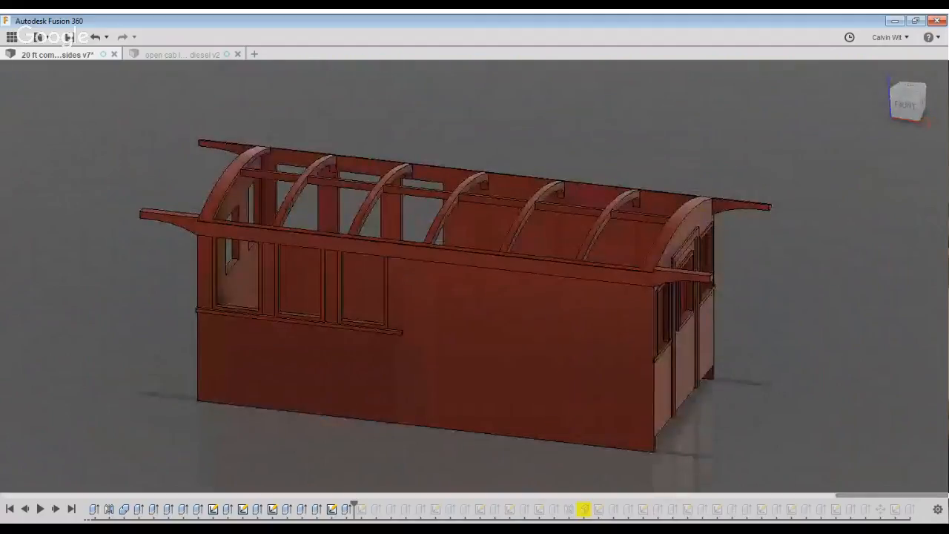
drag(355, 505, 472, 505)
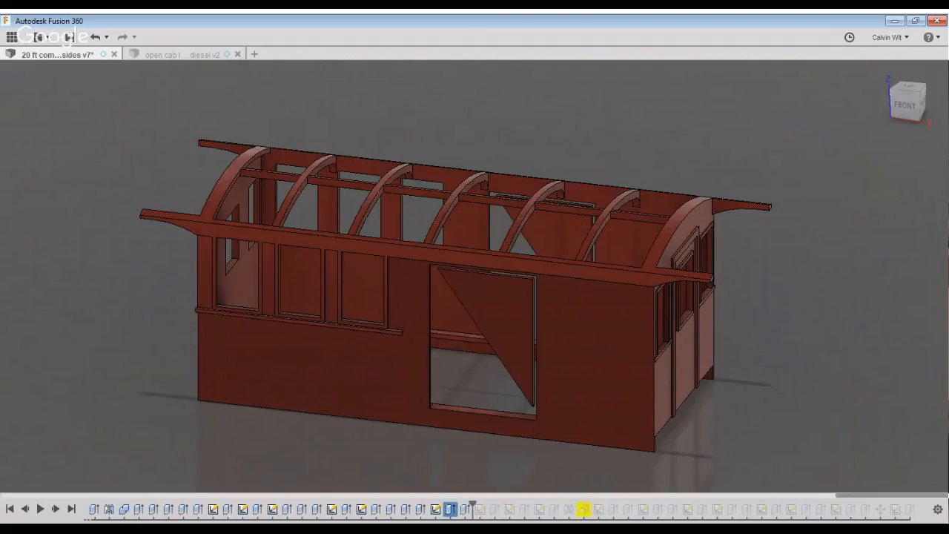
double_click(450, 510)
scroll(768, 418, up, 4)
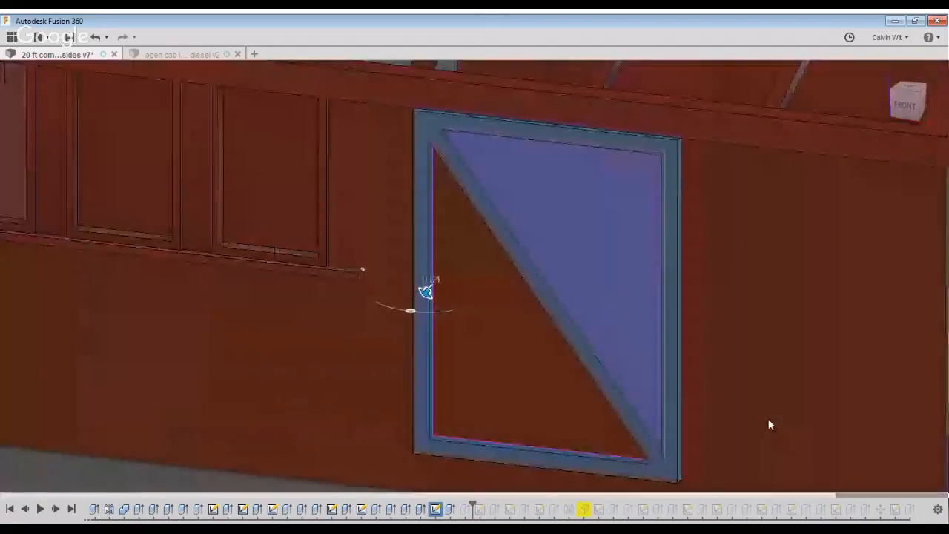
scroll(768, 418, down, 3)
click(604, 297)
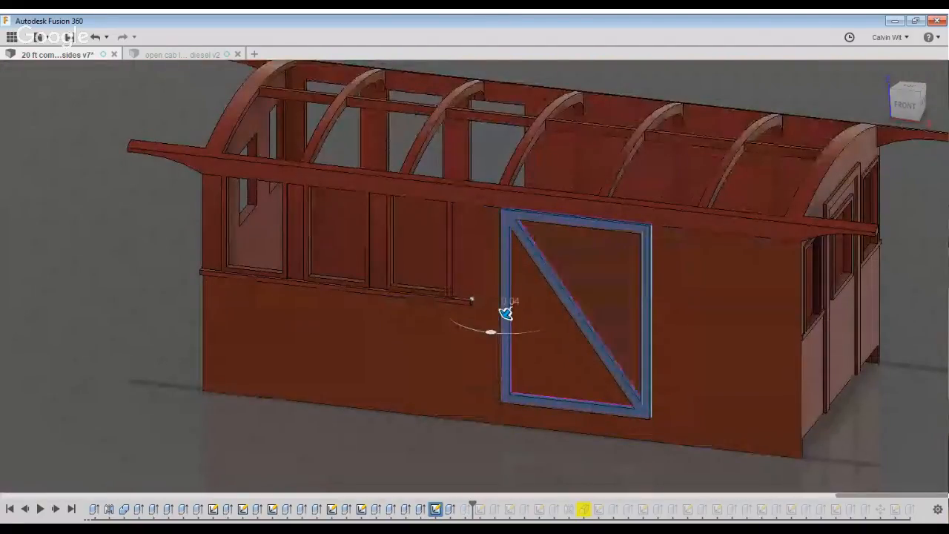
key(Return)
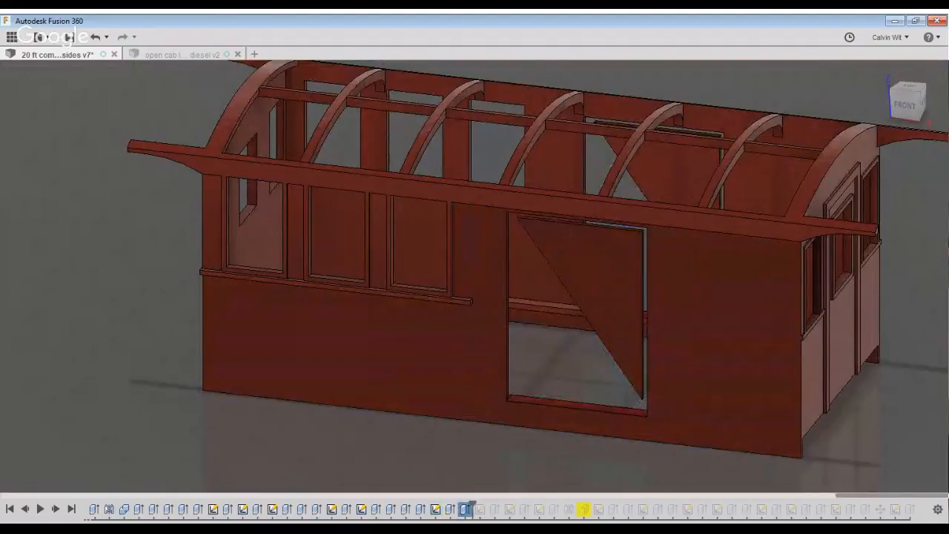
Review the 2.00 doorway cut and extrude the side door's two triangular panel profiles ahead of it in the timeline
double_click(465, 509)
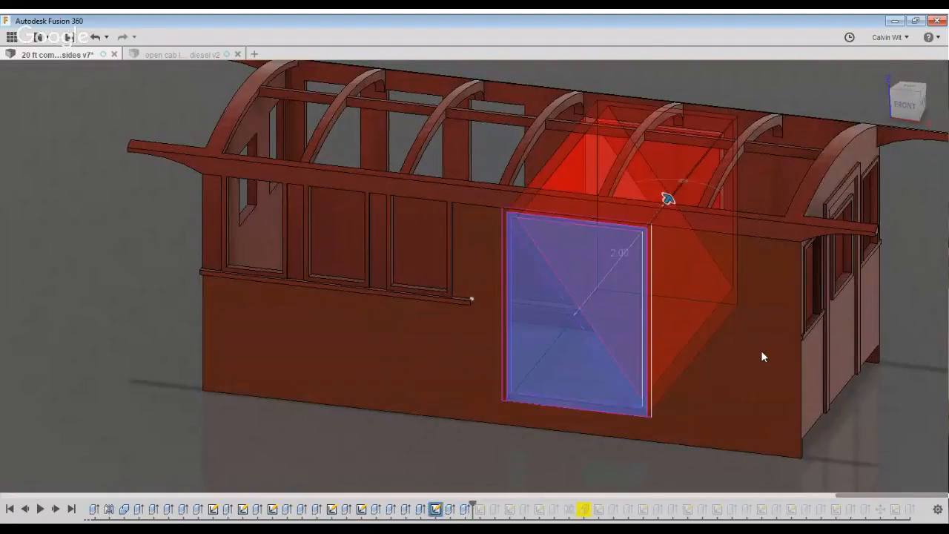
shift+middle_drag(761, 350, 697, 378)
key(Return)
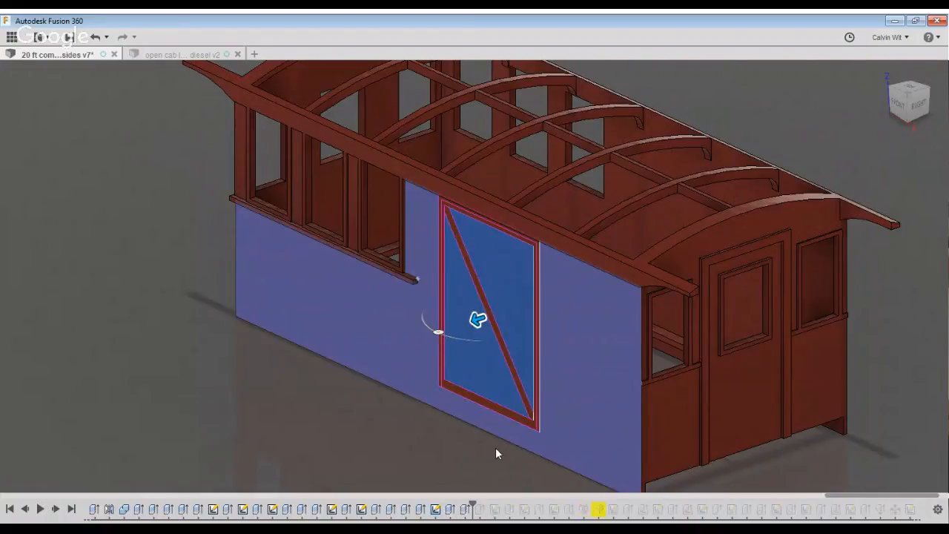
key(Return)
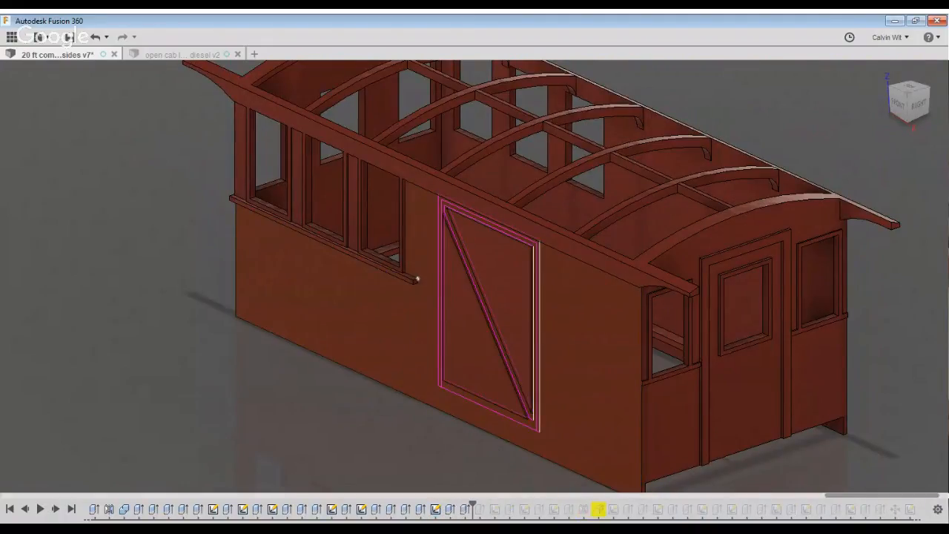
Roll the timeline forward past the doorway cut and examine how it affects the door's panels and diagonal brace
shift+middle_drag(445, 520, 575, 511)
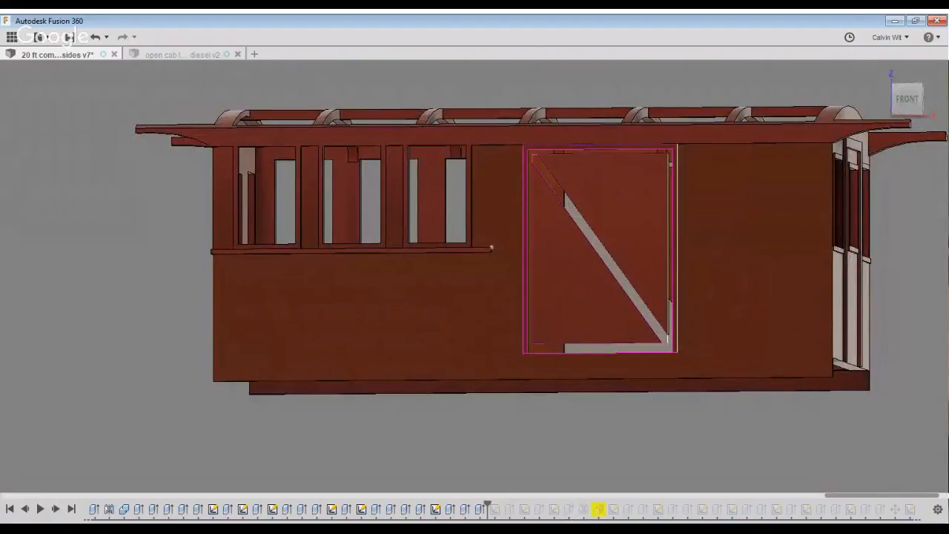
scroll(812, 492, down, 2)
scroll(797, 502, down, 1)
middle_drag(668, 500, 500, 482)
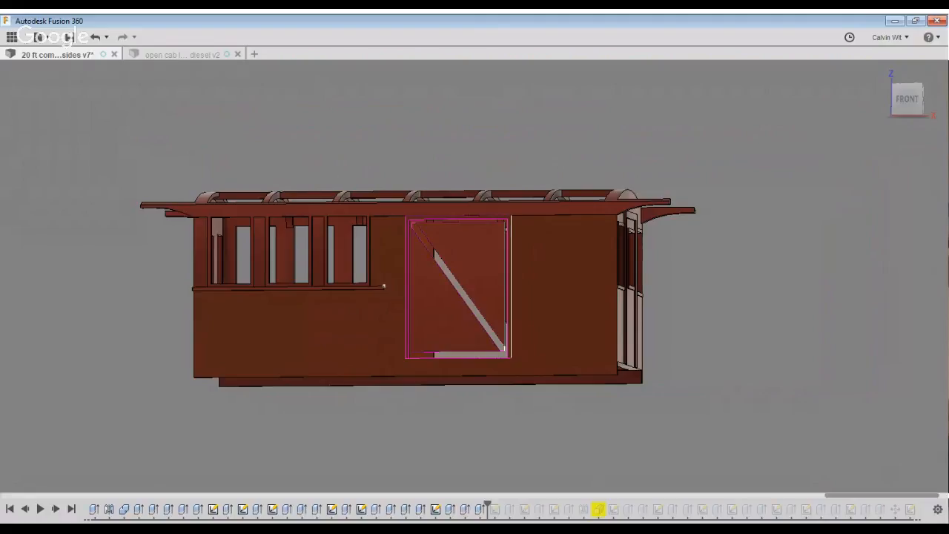
shift+middle_drag(475, 289, 449, 305)
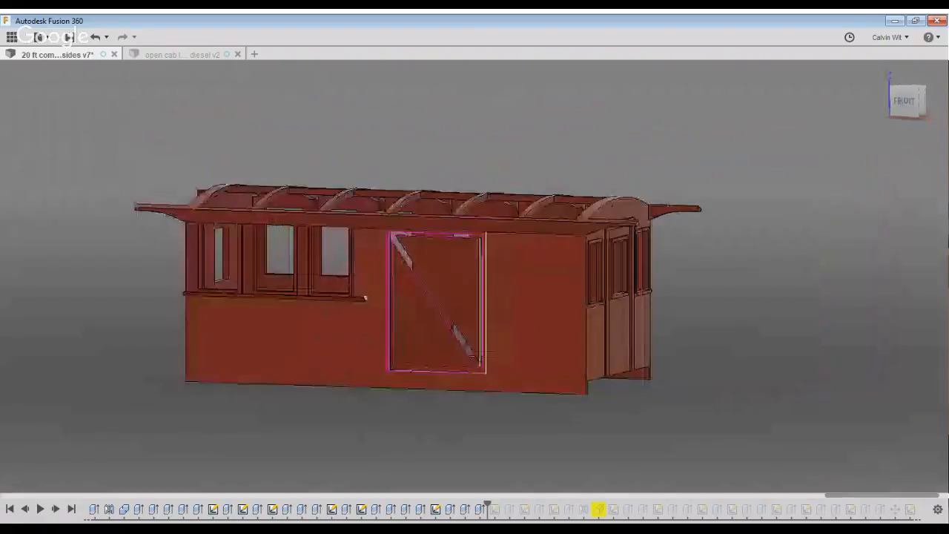
scroll(490, 423, up, 3)
middle_drag(529, 365, 551, 402)
scroll(442, 299, up, 2)
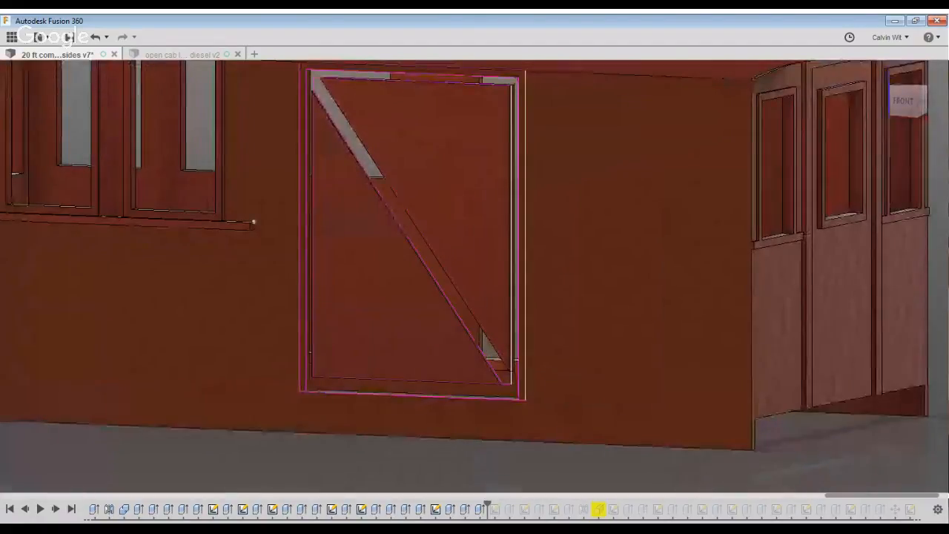
Roll the timeline back before the panel extrusion and edit the door frame extrusion to make the frame a separate body
double_click(465, 510)
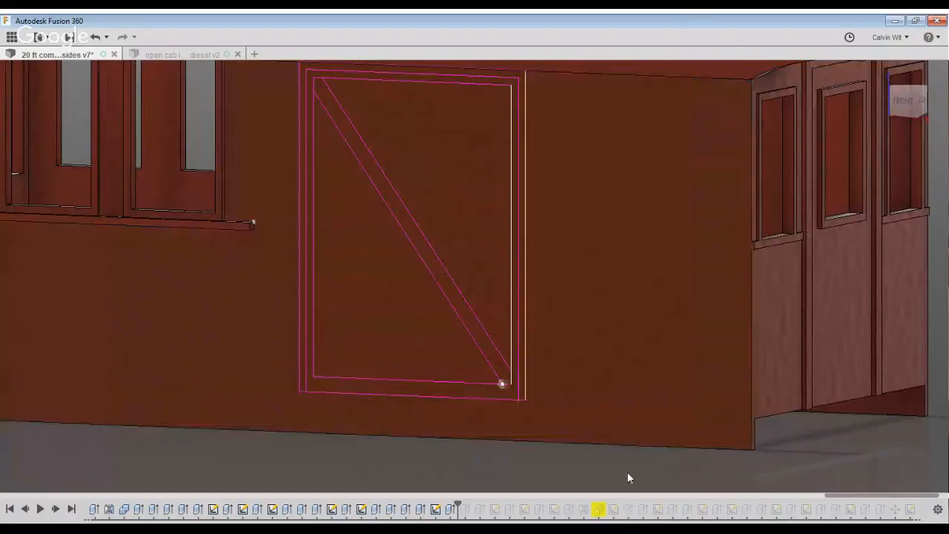
click(450, 509)
shift+middle_drag(519, 382, 452, 404)
click(400, 442)
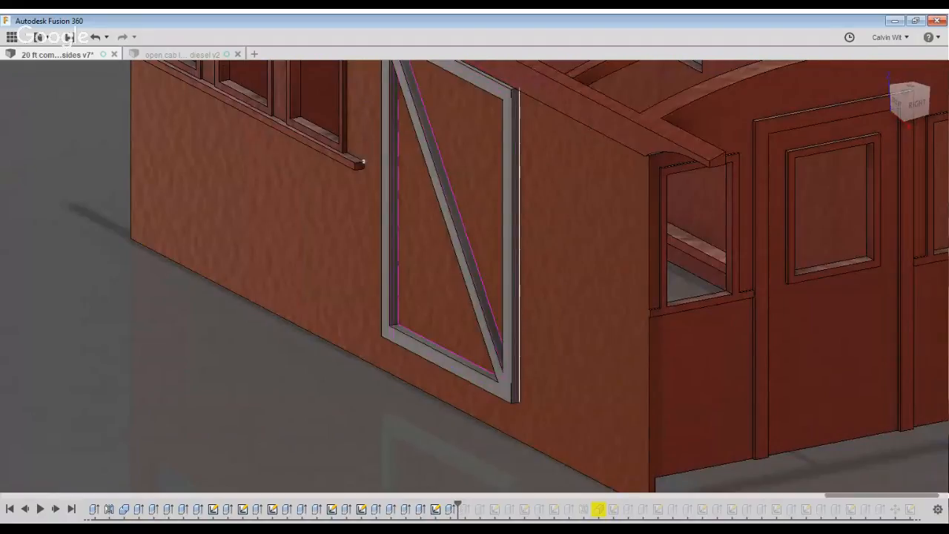
Edit the panel extrusion to attach the panels to the separate door body, and roll the timeline forward past the doorway cut
double_click(465, 510)
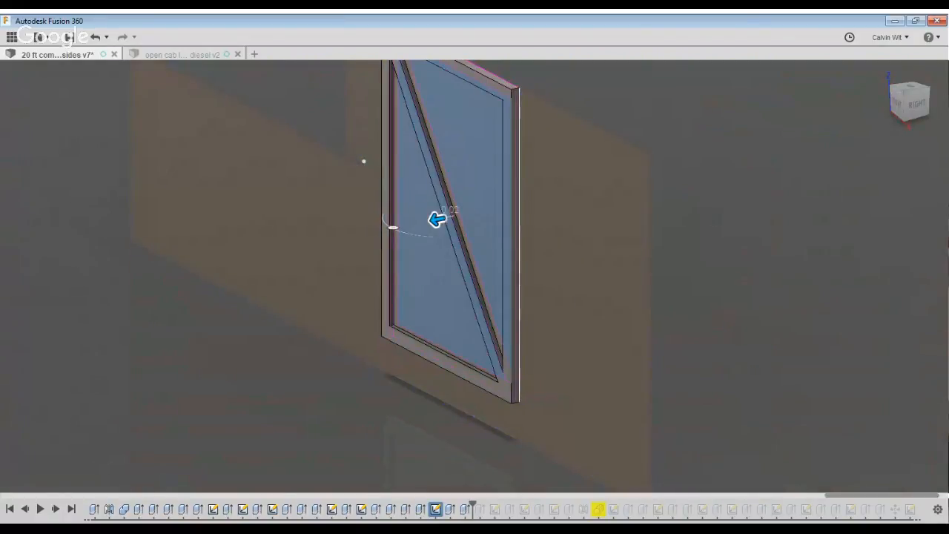
key(Return)
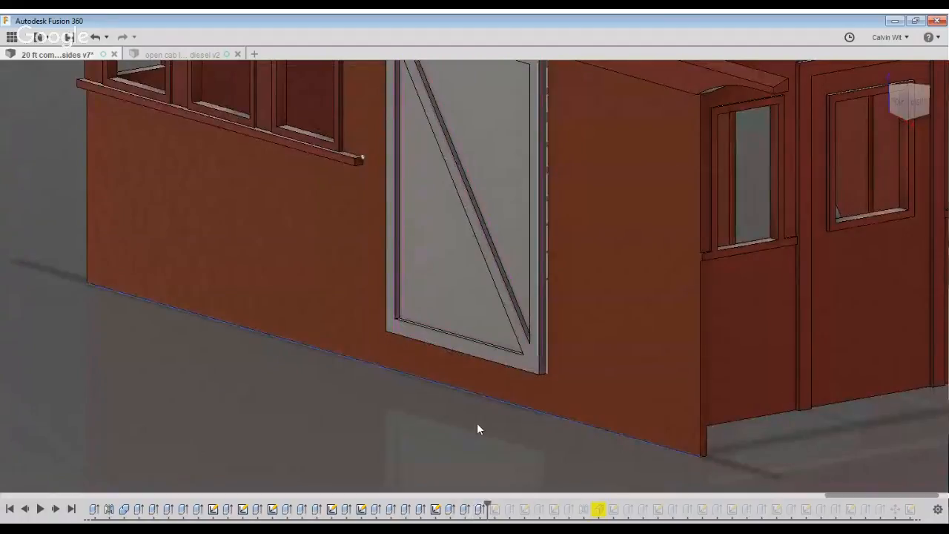
scroll(382, 341, down, 4)
shift+middle_drag(477, 423, 230, 397)
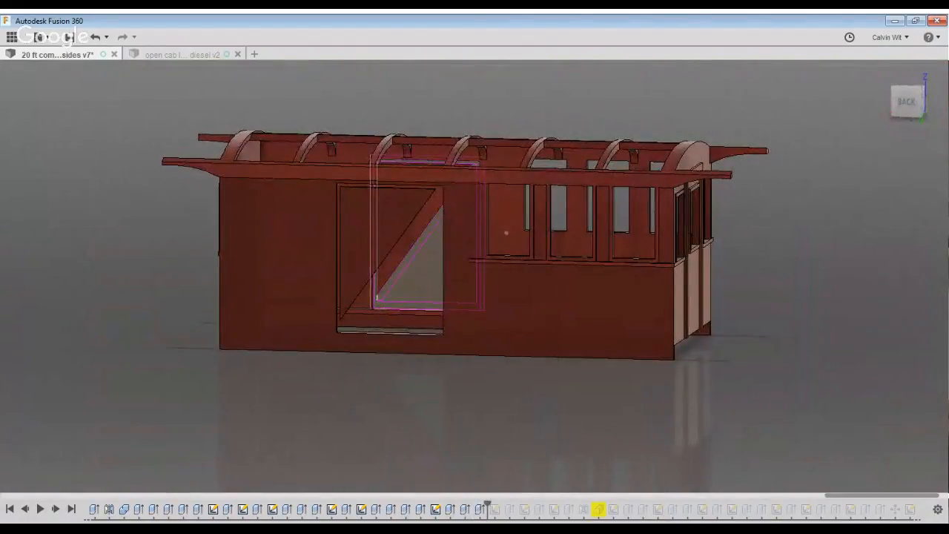
shift+middle_drag(343, 484, 546, 471)
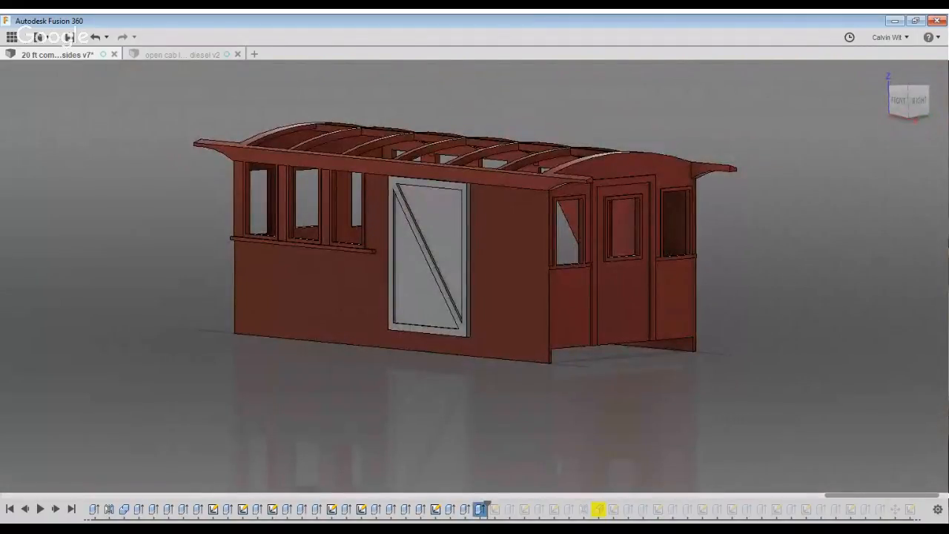
Edit the 2.00 doorway cut to include the diagonal brace and remaining door profiles, clearing the whole opening through the car body
double_click(480, 509)
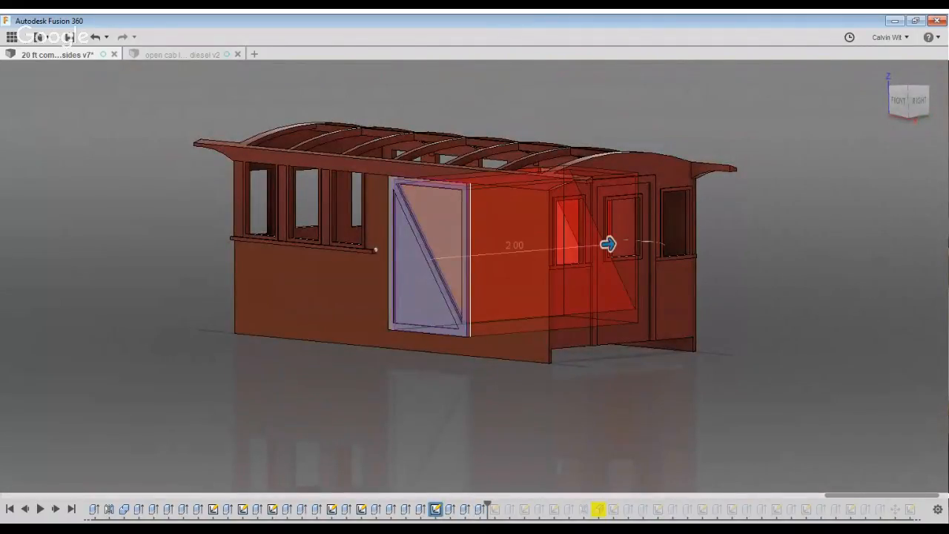
scroll(462, 316, up, 2)
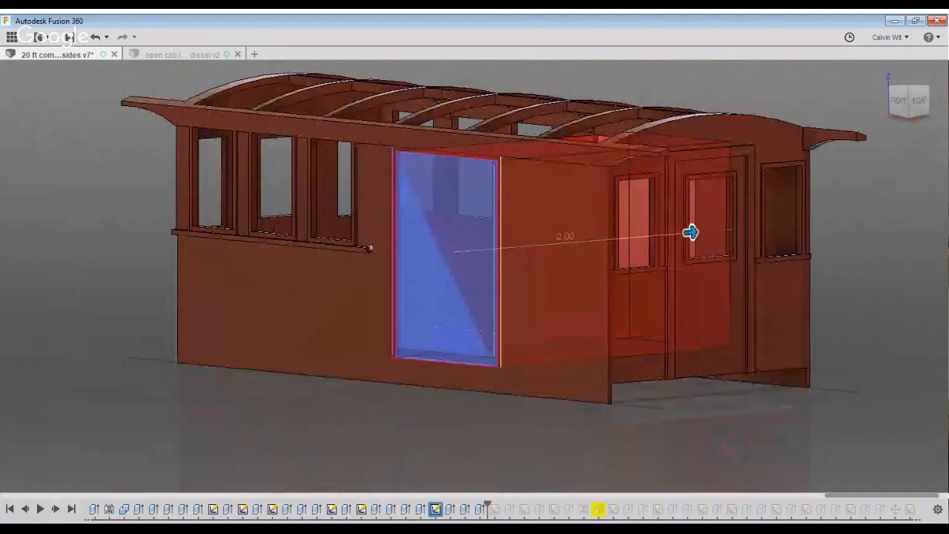
shift+middle_drag(570, 404, 640, 406)
key(Return)
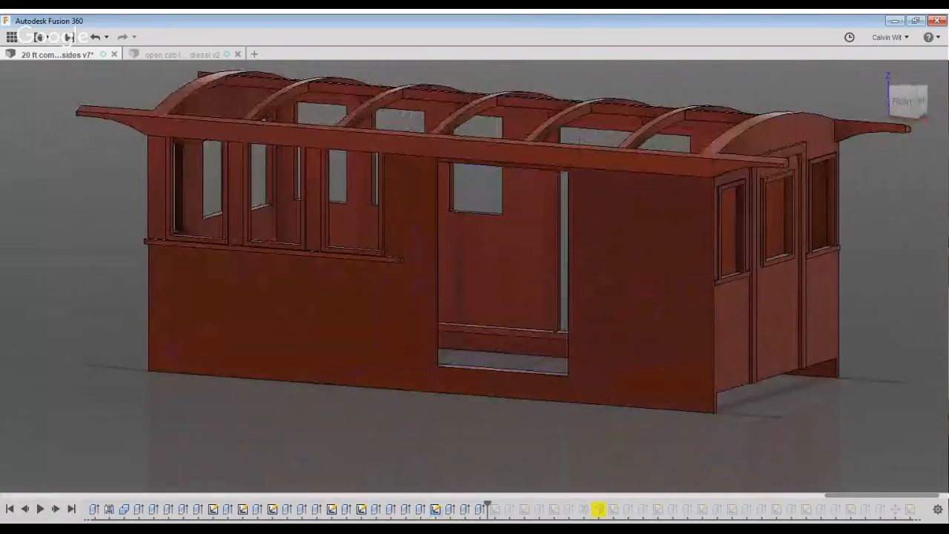
Reopen the sliding door's outline sketch and check it against the doorway in the side wall
scroll(675, 452, down, 4)
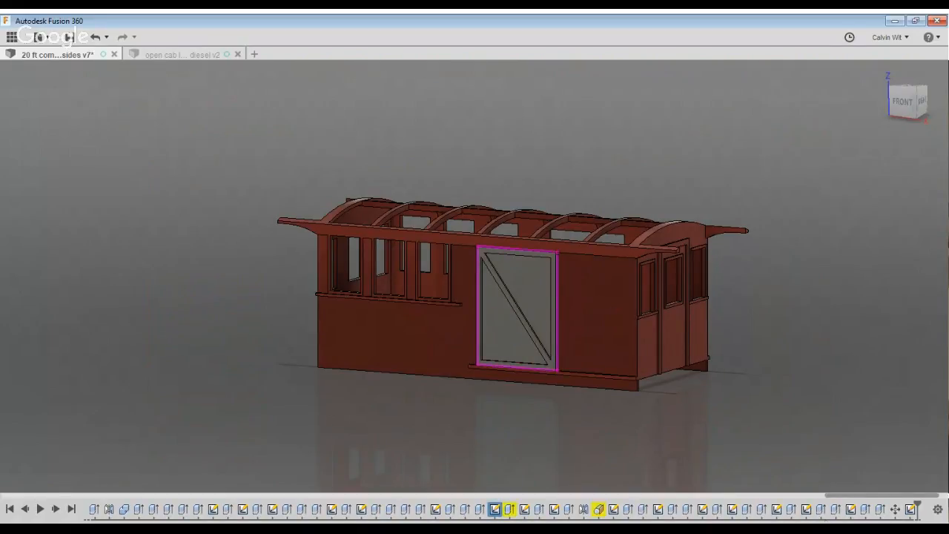
shift+middle_drag(594, 434, 511, 438)
scroll(511, 438, up, 4)
double_click(495, 510)
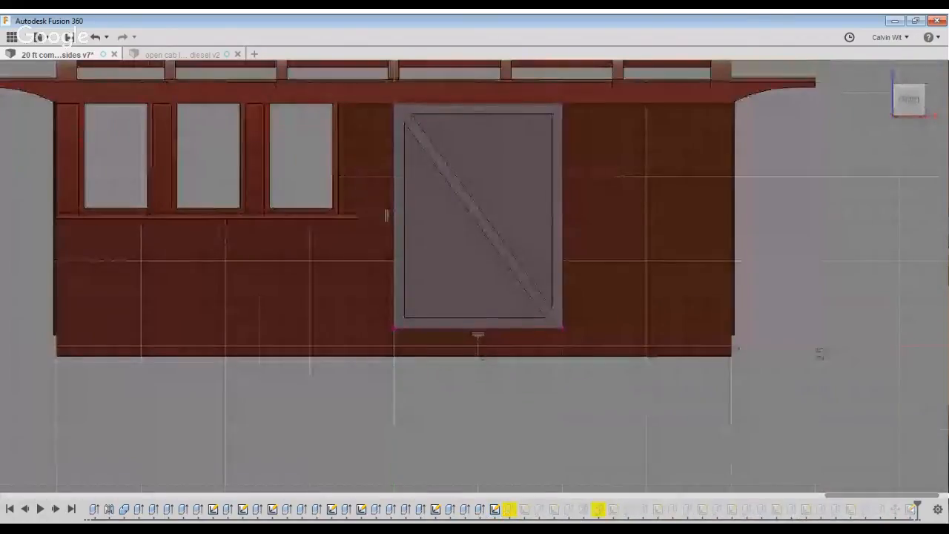
click(701, 383)
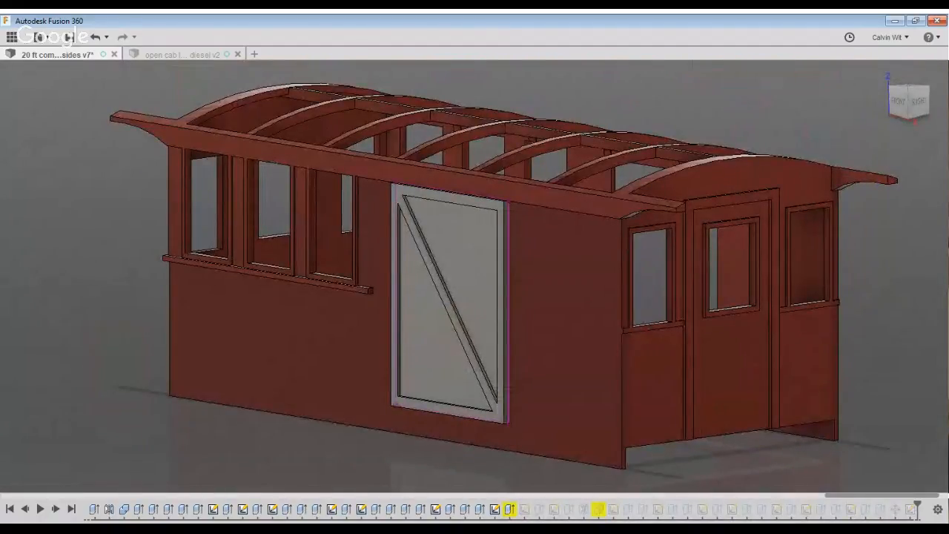
click(495, 510)
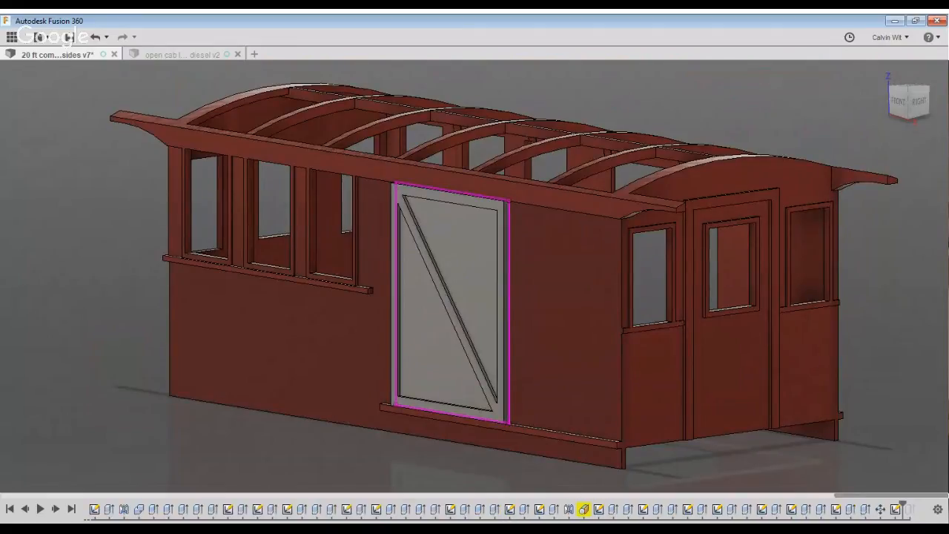
Roll the timeline forward to its end to include the interior partition extrusion
scroll(686, 508, down, 5)
shift+middle_drag(683, 356, 252, 363)
shift+middle_drag(401, 356, 519, 338)
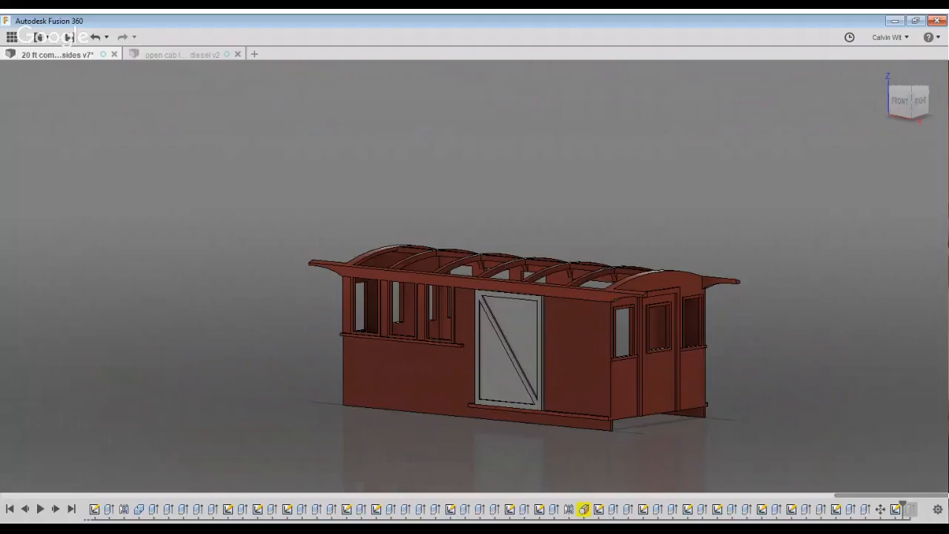
drag(904, 507, 917, 507)
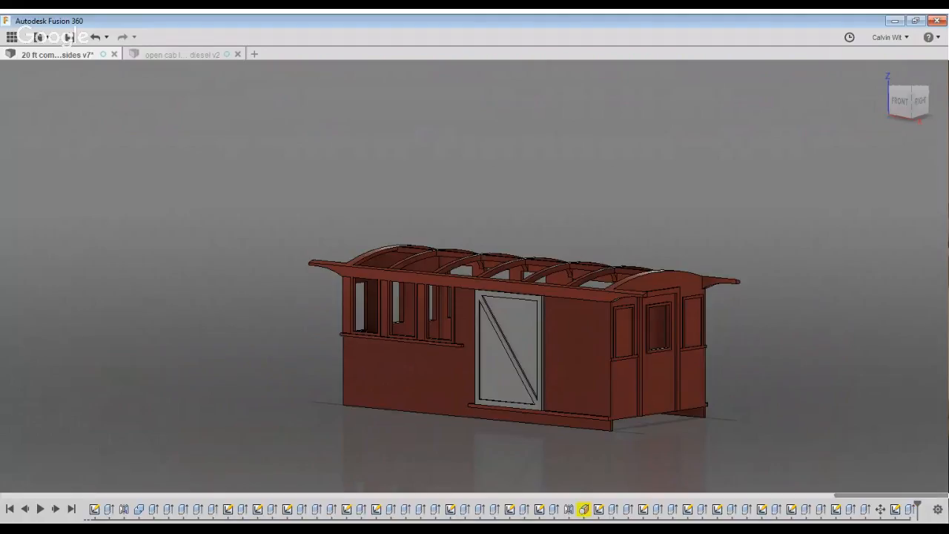
Examine the end wall, its windows and the partition behind them, together with the sliding door on the side wall
scroll(793, 334, up, 3)
shift+middle_drag(794, 334, 452, 319)
shift+middle_drag(445, 256, 430, 257)
middle_drag(567, 458, 616, 413)
scroll(615, 408, up, 5)
middle_drag(691, 328, 763, 361)
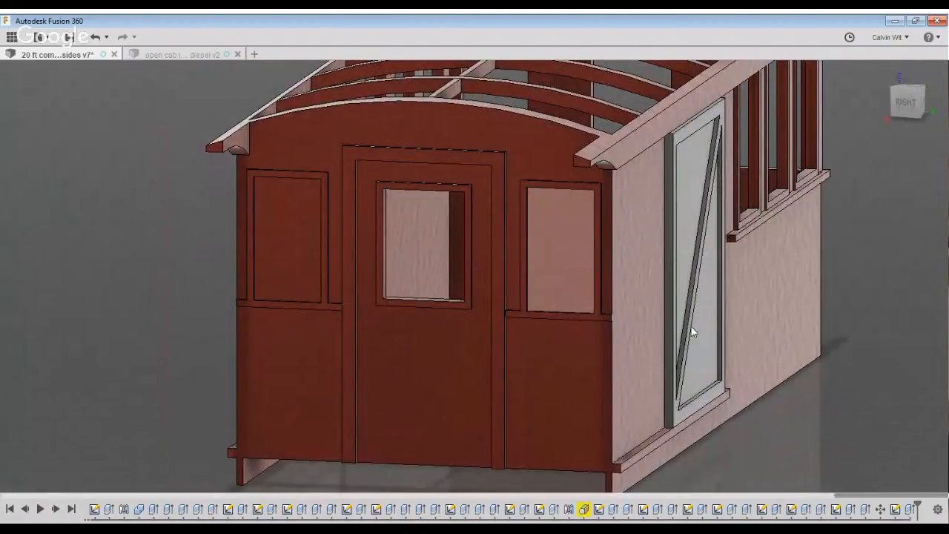
scroll(692, 326, down, 2)
scroll(691, 326, down, 1)
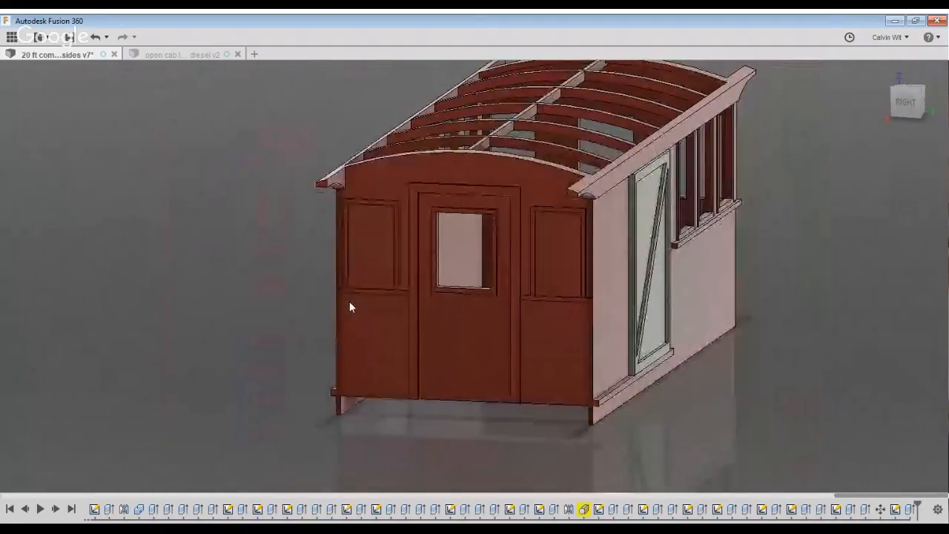
Delete the interior partition's sketch and extrusion and return the timeline marker to the end
drag(918, 507, 888, 508)
shift+middle_drag(564, 296, 493, 288)
drag(888, 507, 919, 508)
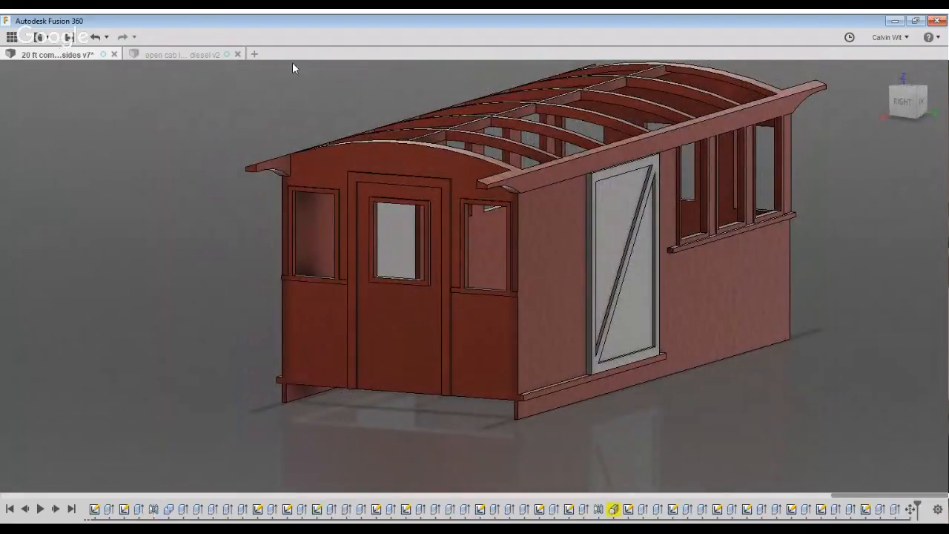
Save the car body design and remove the sliding door body from view
click(69, 37)
click(601, 351)
shift+middle_drag(297, 401, 506, 445)
scroll(507, 445, down, 3)
key(Delete)
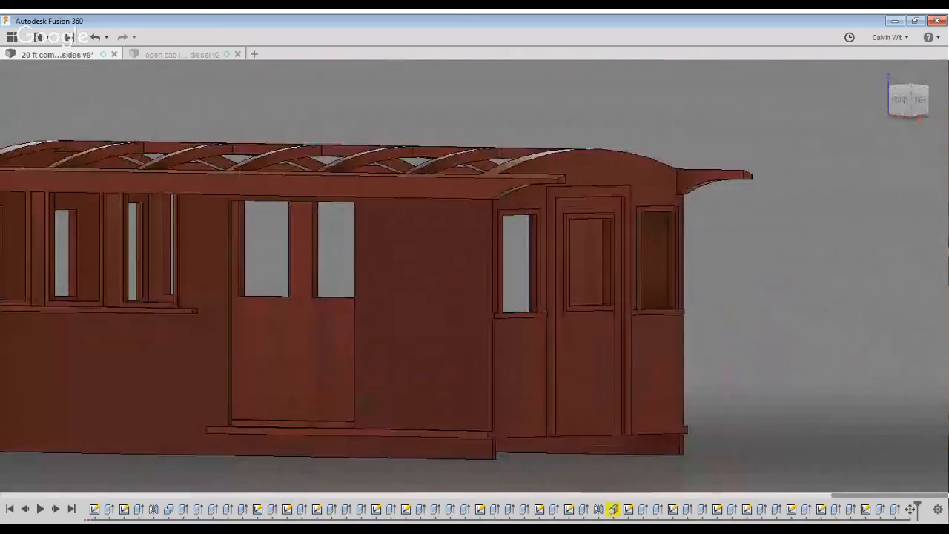
Sketch a narrow rectangle across the underside of the car, between the side walls beside the doorway
shift+middle_drag(475, 274, 475, 134)
drag(911, 85, 910, 95)
click(910, 95)
click(499, 281)
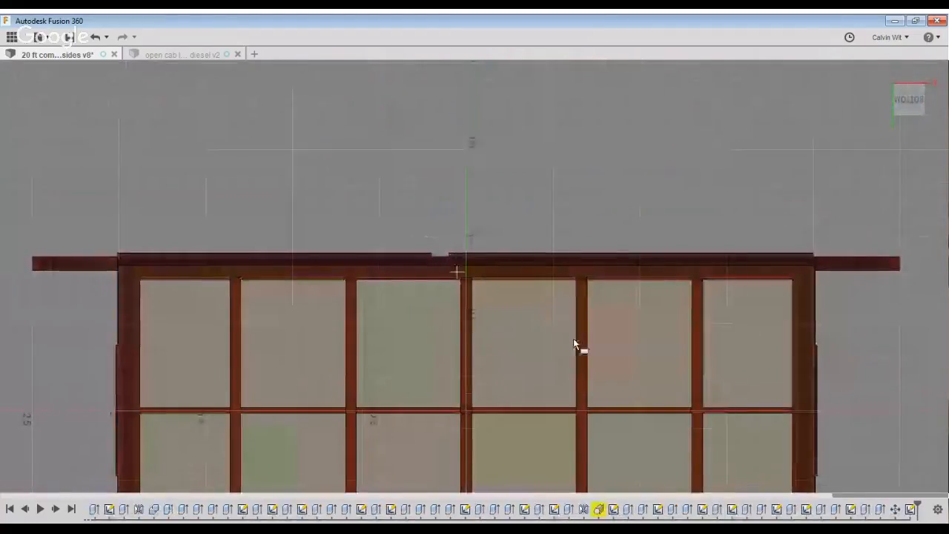
middle_drag(656, 448, 678, 199)
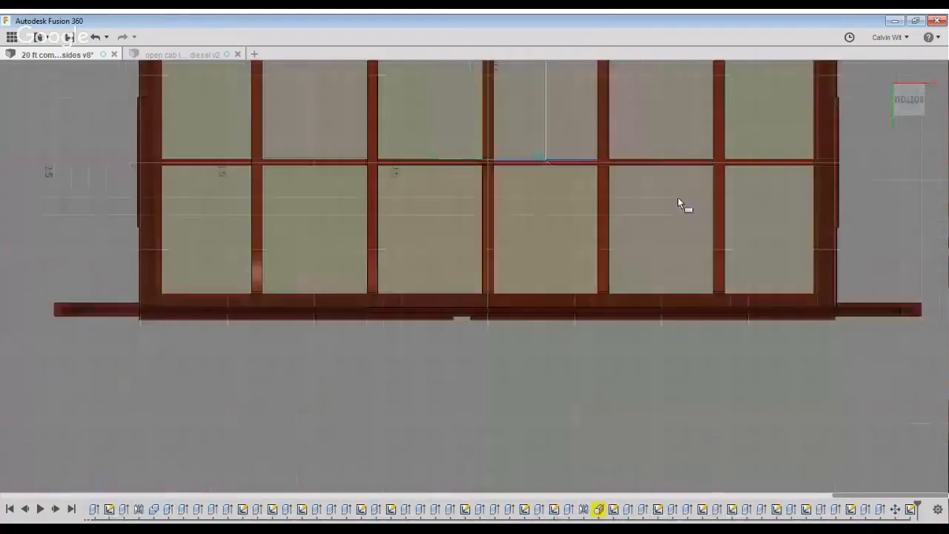
click(622, 367)
key(e)
Extrude the narrow strip upward to the roof framing as an interior partition
mouse_move(776, 208)
middle_down()
mouse_move(713, 327)
mouse_move(613, 352)
mouse_move(561, 434)
mouse_move(544, 412)
middle_up()
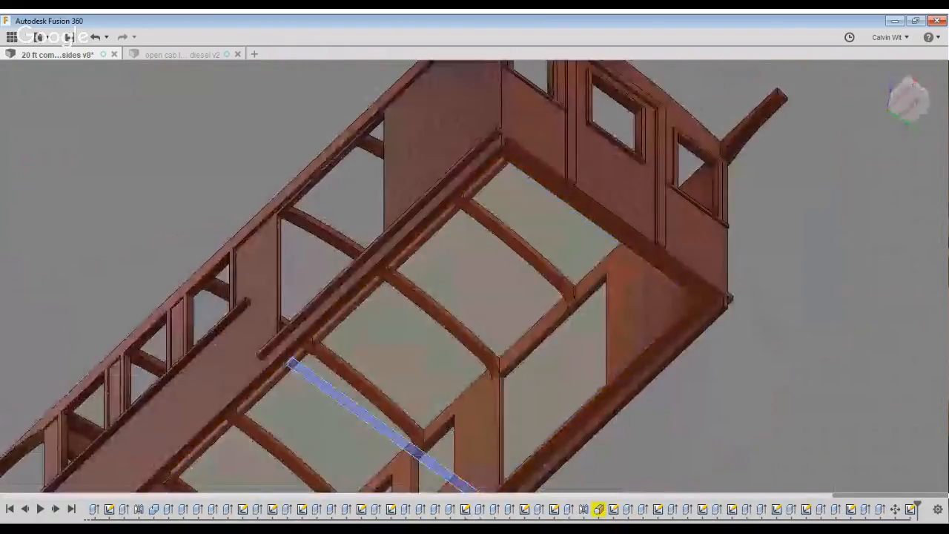
click(410, 445)
shift+middle_drag(564, 254, 791, 419)
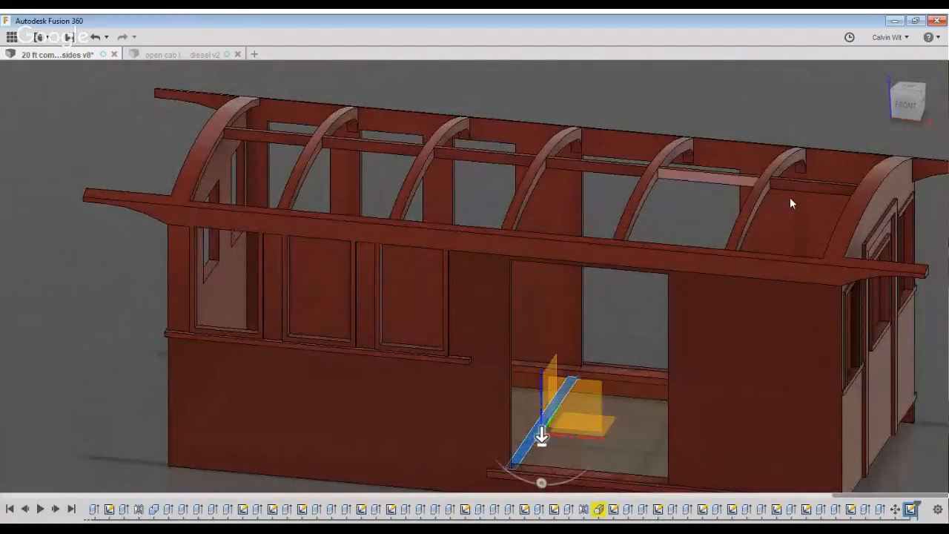
shift+middle_drag(790, 197, 673, 426)
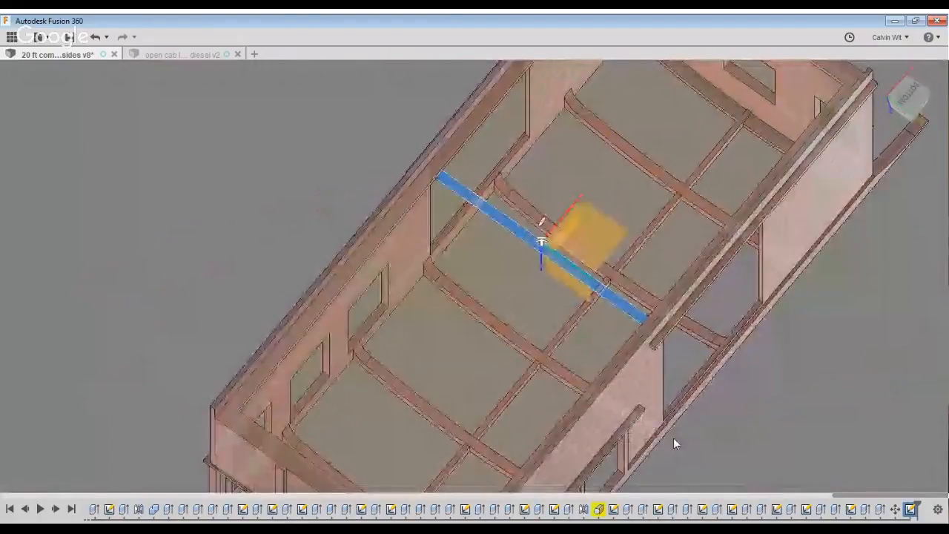
text(-5)
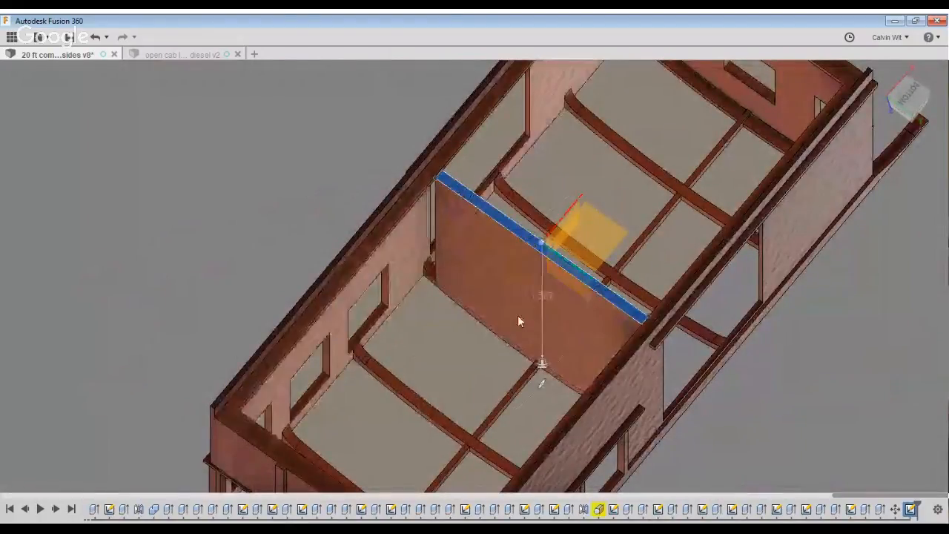
scroll(541, 305, up, 3)
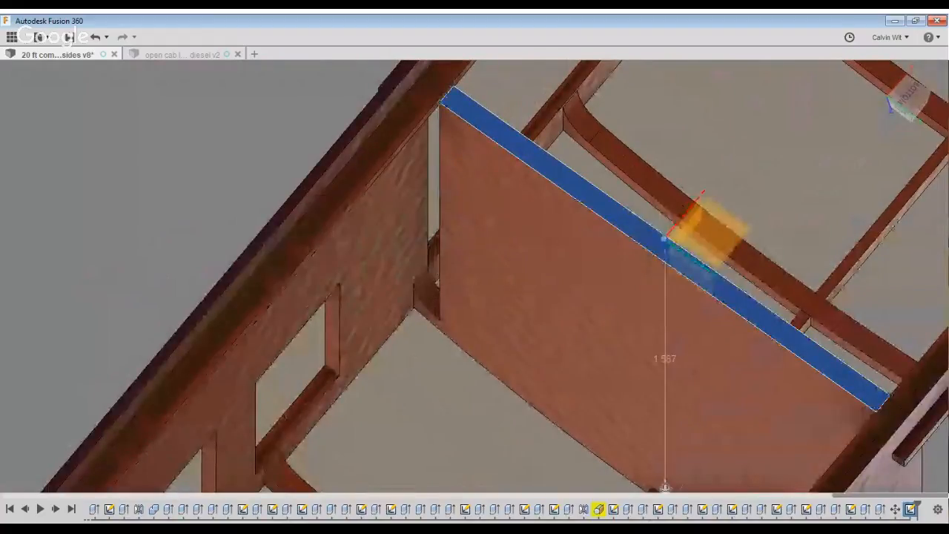
shift+middle_drag(485, 413, 491, 413)
middle_drag(587, 521, 580, 410)
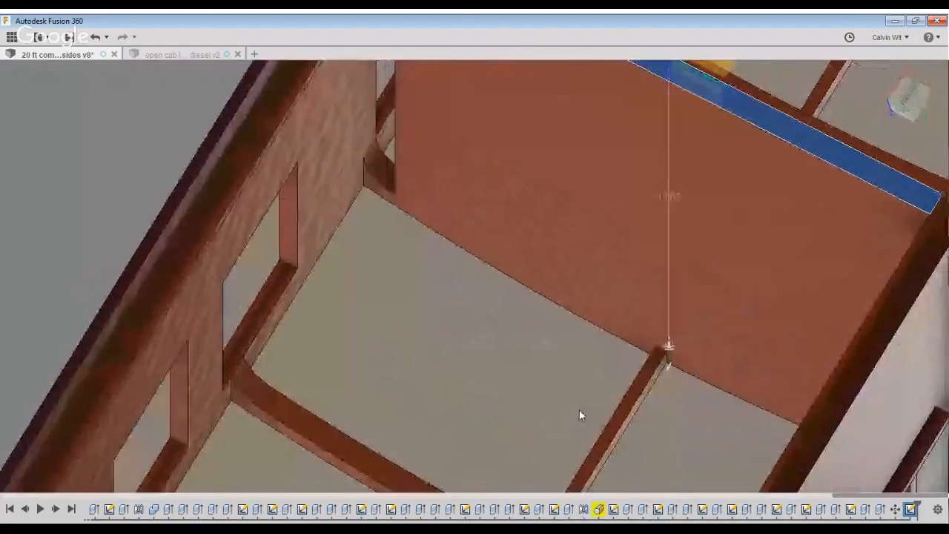
scroll(579, 410, down, 3)
click(916, 455)
Inspect the partition from below and undo its extrusion and sketch
shift+middle_drag(485, 330, 615, 339)
scroll(512, 301, up, 5)
scroll(524, 299, down, 3)
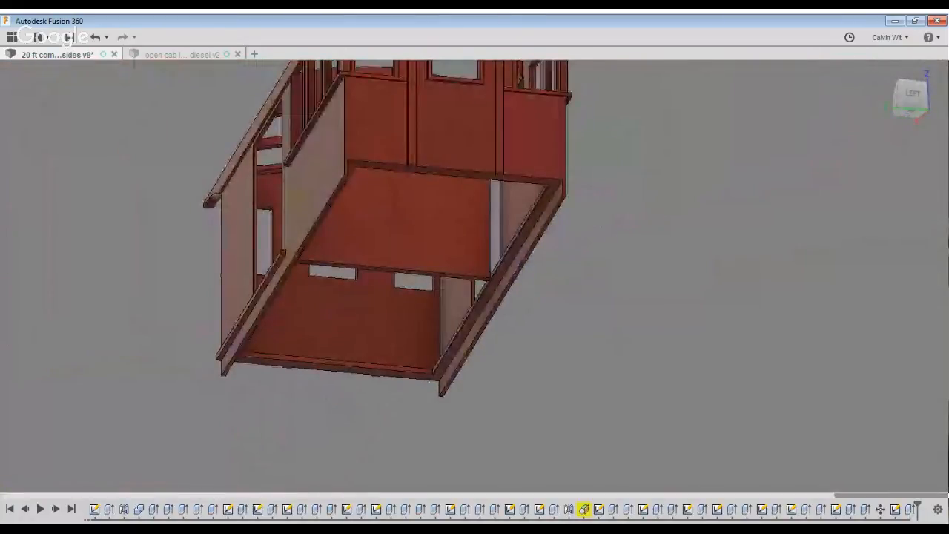
shift+middle_drag(662, 434, 744, 386)
scroll(729, 375, up, 5)
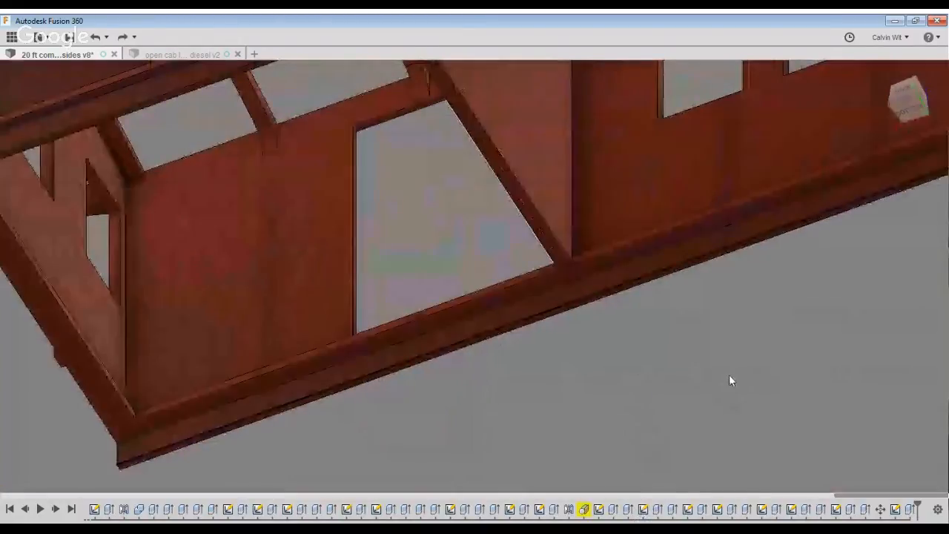
key(ctrl+z)
key(ctrl+z)
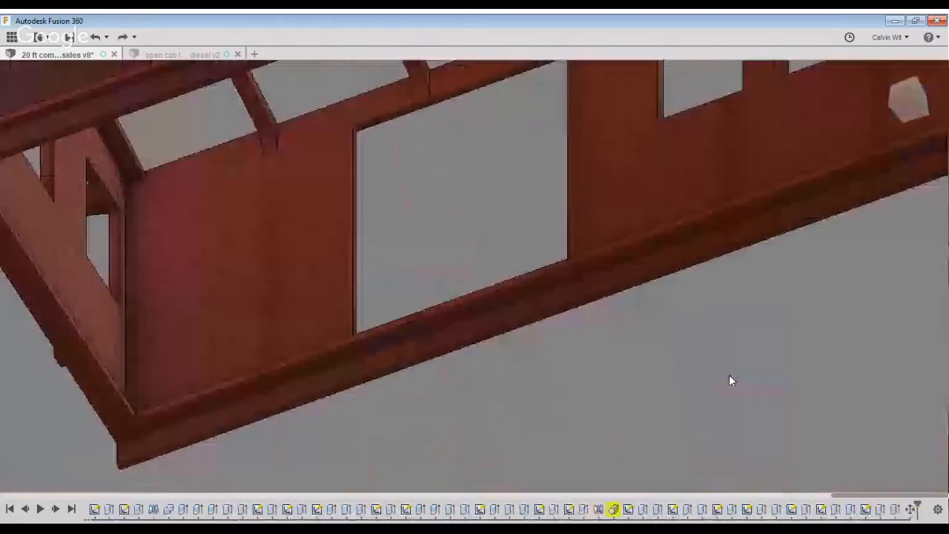
Working from above, sketch a narrow rectangle across the car's full inner width at the edge of the side doorway
scroll(729, 375, down, 5)
shift+middle_drag(666, 330, 454, 293)
shift+middle_drag(713, 275, 722, 311)
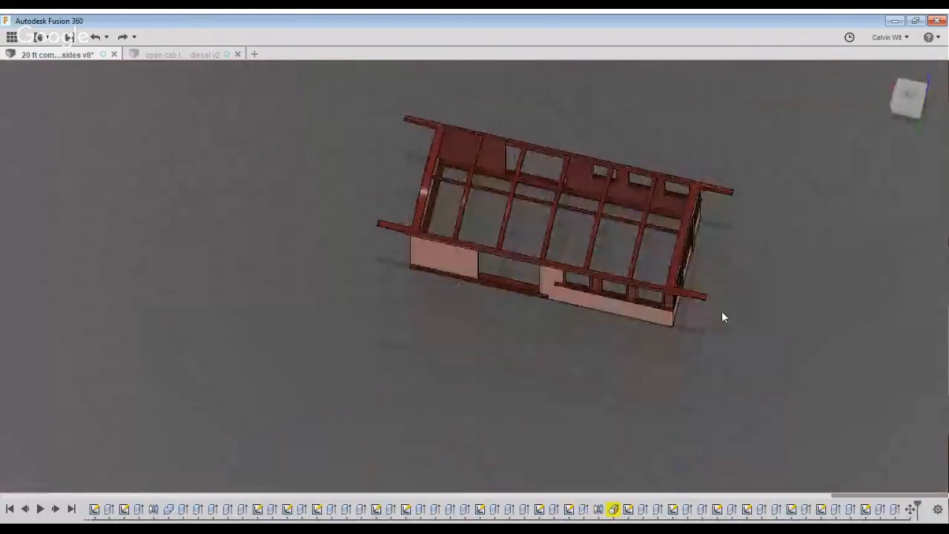
scroll(722, 310, up, 4)
key(r)
click(787, 265)
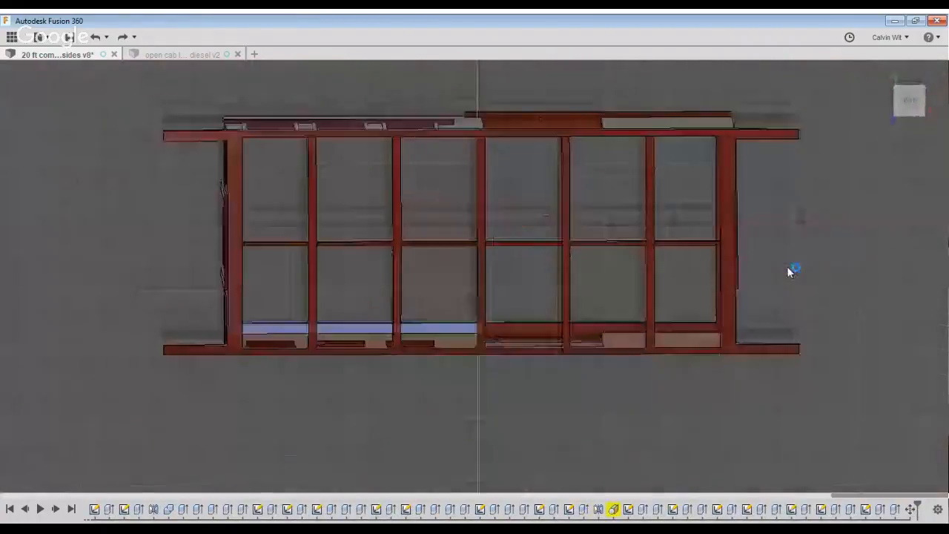
click(529, 222)
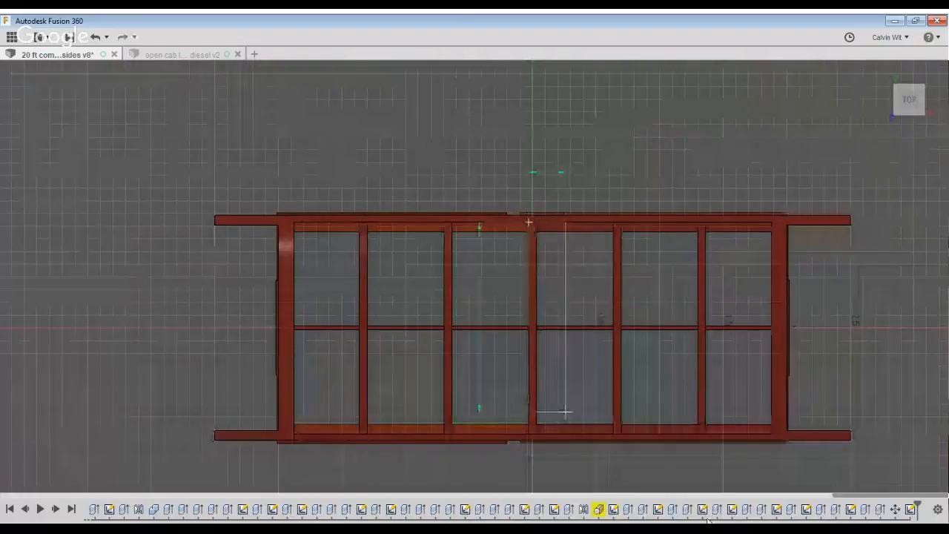
click(537, 434)
Extrude the strip across the car into a full-height interior partition reaching the roof arch
key(e)
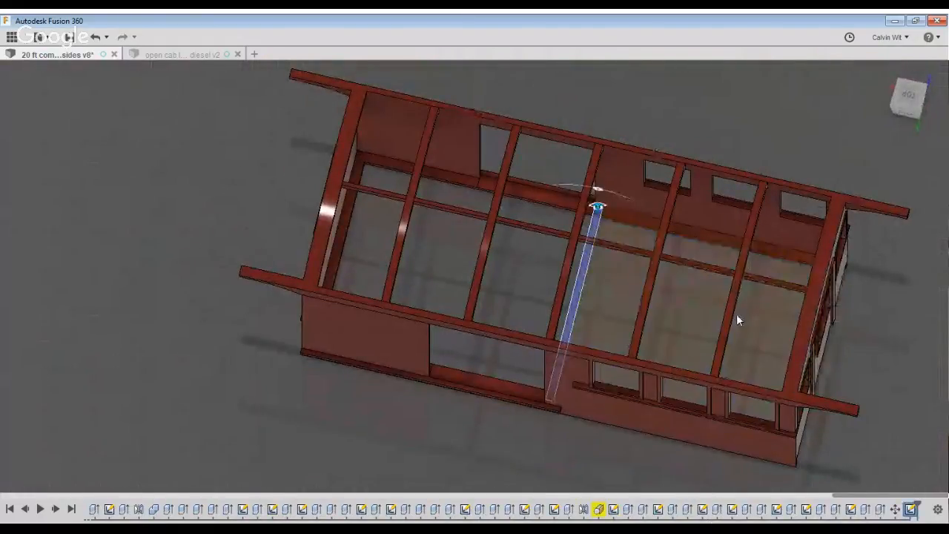
shift+middle_drag(744, 416, 605, 380)
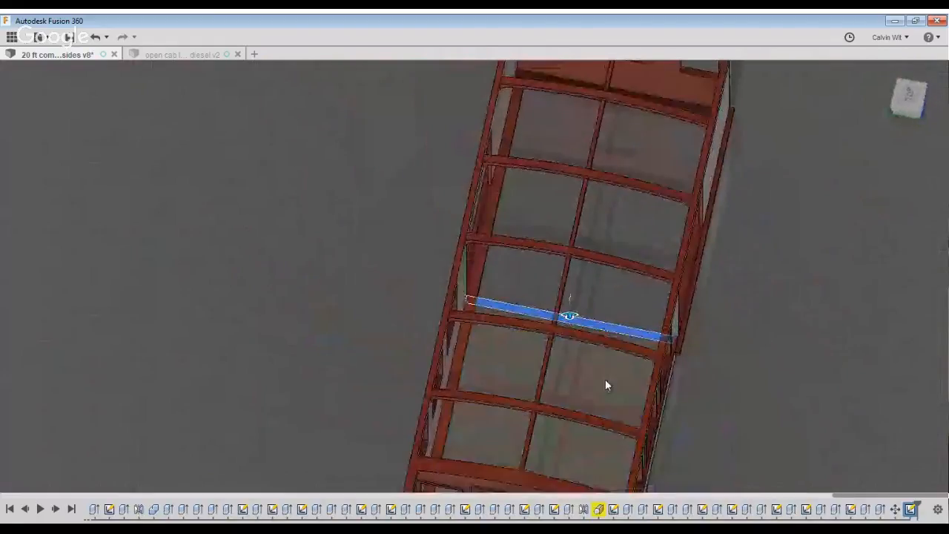
click(592, 376)
shift+middle_drag(684, 458, 690, 349)
shift+middle_drag(743, 437, 746, 326)
middle_drag(882, 447, 650, 324)
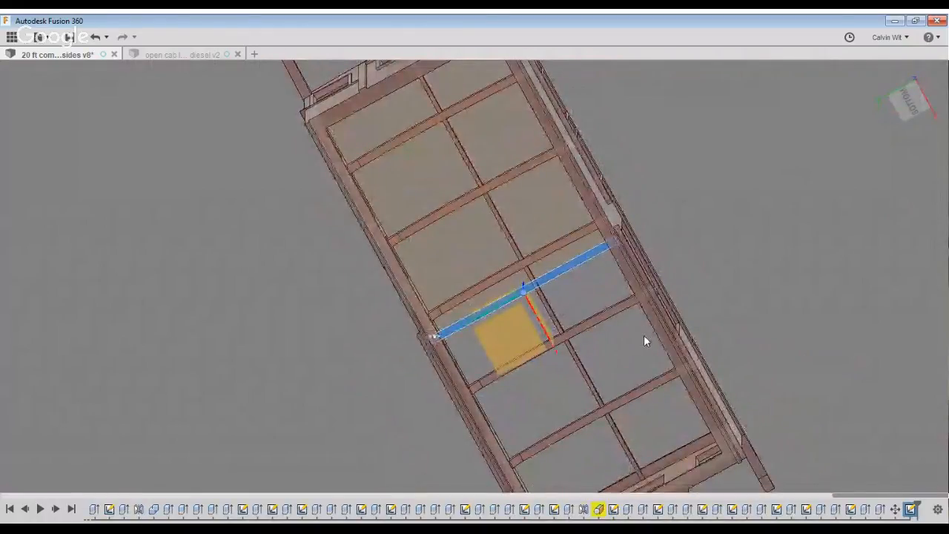
click(646, 339)
shift+middle_drag(856, 196, 933, 373)
middle_drag(933, 413, 890, 533)
key(Return)
Add a second extrusion at the partition's lower end, where it meets the side frame
shift+middle_drag(475, 185, 462, 394)
shift+middle_drag(942, 267, 801, 169)
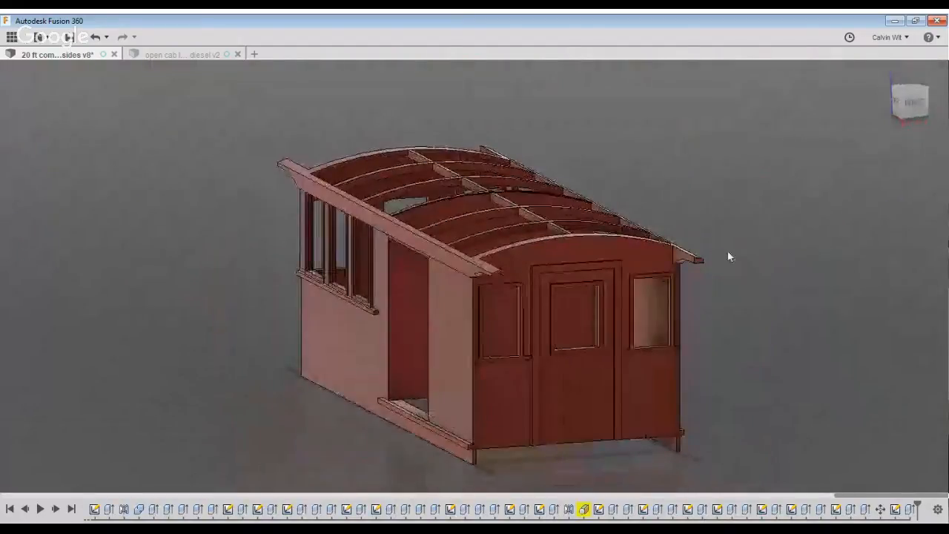
shift+middle_drag(610, 369, 573, 227)
scroll(572, 226, up, 5)
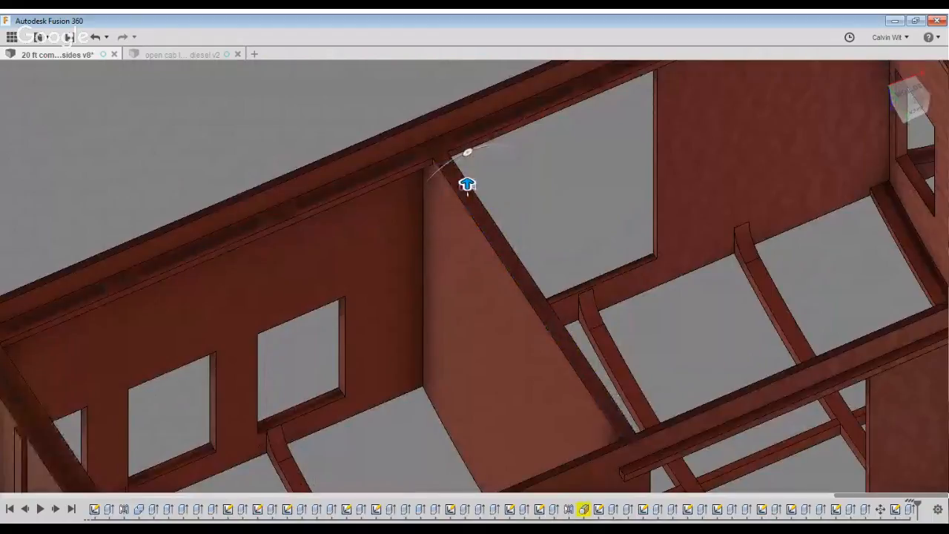
scroll(468, 182, down, 5)
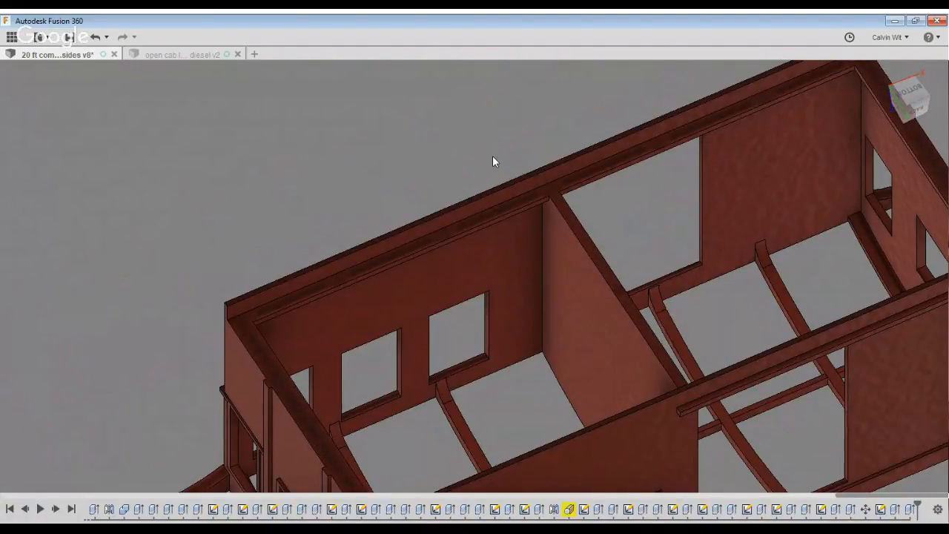
shift+middle_drag(492, 157, 497, 173)
scroll(483, 364, down, 5)
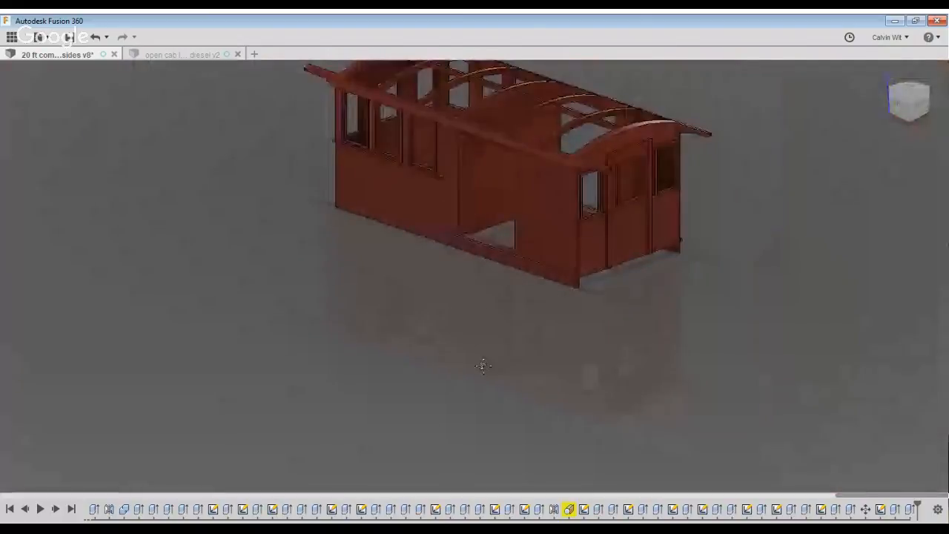
Sketch nested rectangles on the partition, tracing the end wall's door frame, door, window frame and window opening
scroll(741, 127, up, 6)
shift+middle_drag(713, 232, 678, 318)
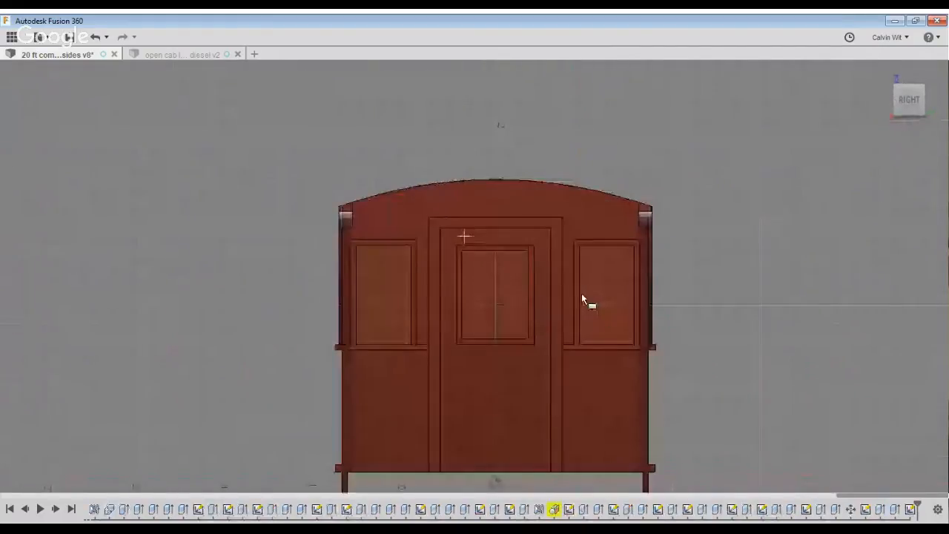
scroll(452, 233, up, 4)
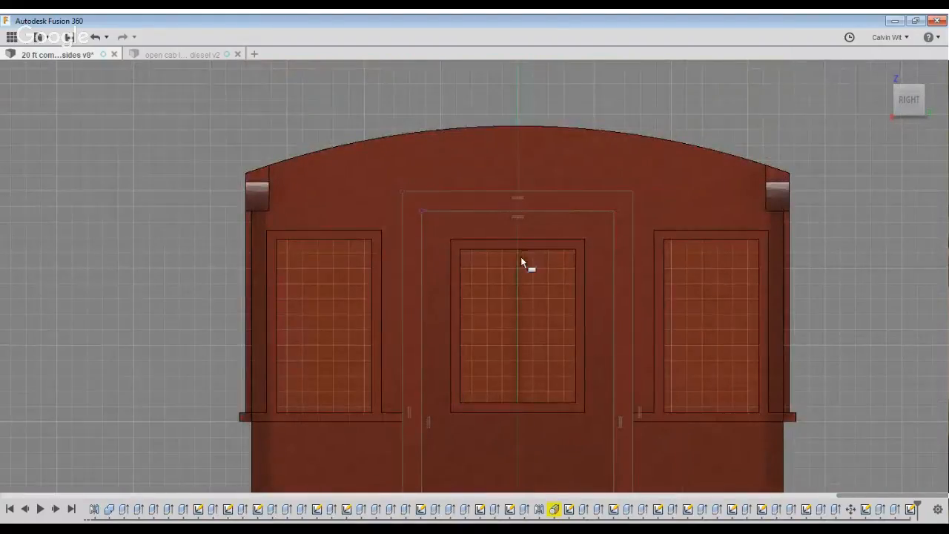
click(451, 238)
click(585, 413)
click(460, 248)
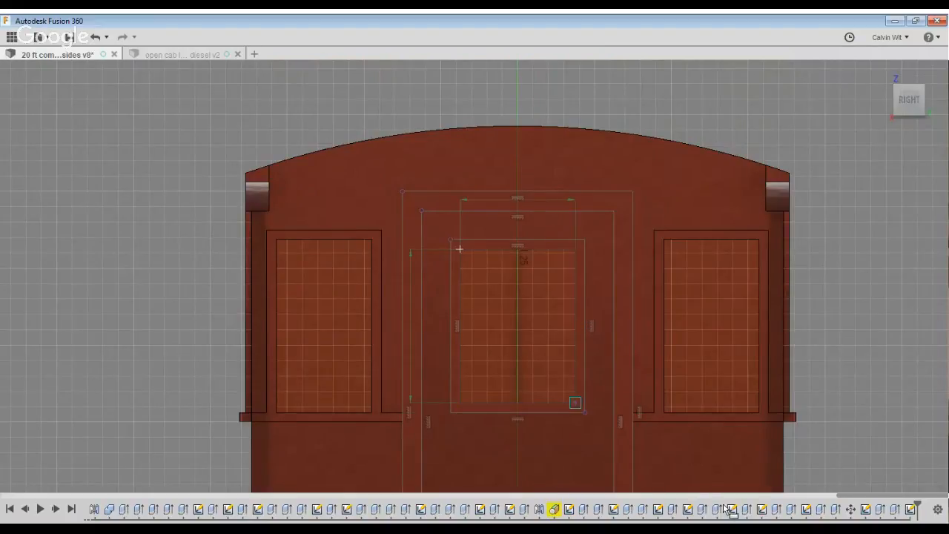
click(576, 403)
key(e)
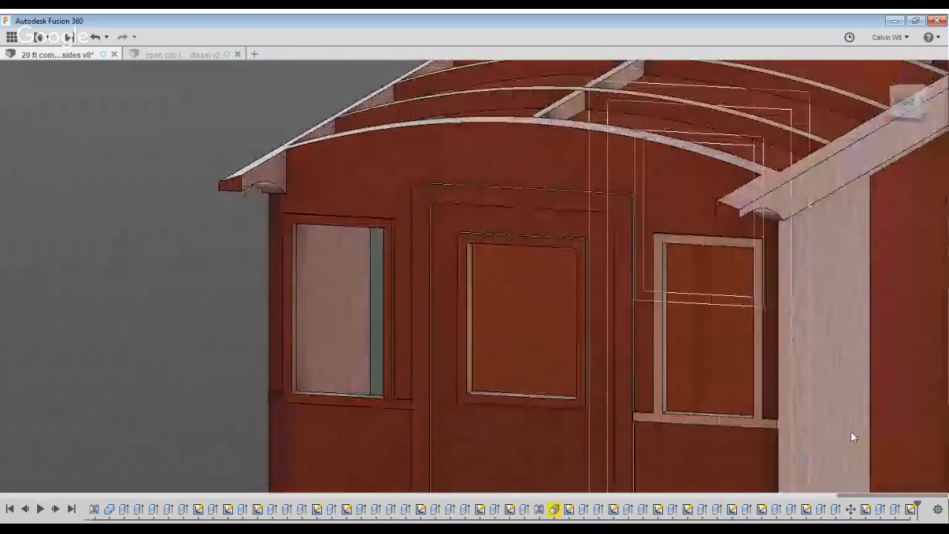
Extrude the sketched door frame and window frame outlines so they stand proud of the partition's face
scroll(772, 334, down, 3)
click(778, 386)
scroll(779, 356, up, 4)
shift+middle_drag(764, 334, 739, 393)
click(705, 421)
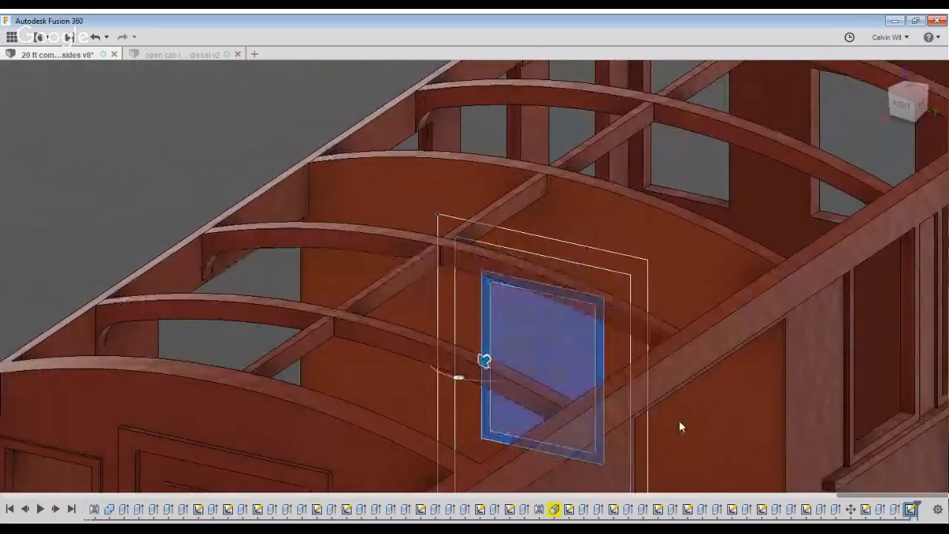
click(803, 365)
key(Return)
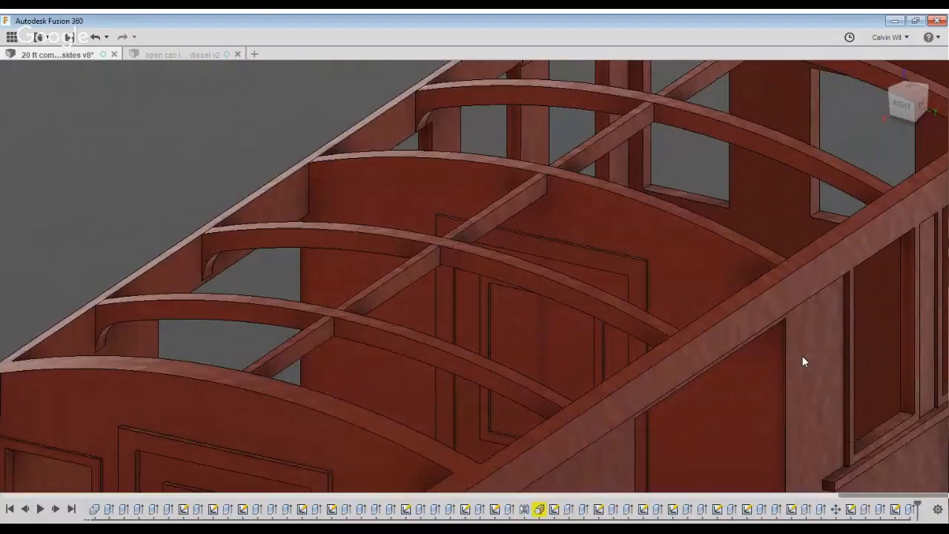
Sketch the same nested door frame, door, window frame and window opening rectangles on the partition's opposite face
scroll(804, 361, down, 3)
shift+middle_drag(804, 361, 768, 345)
key(r)
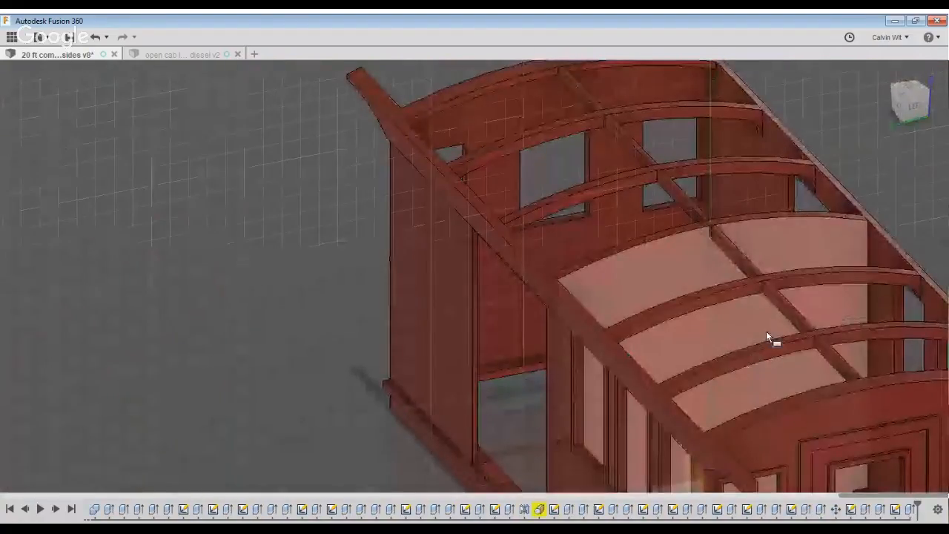
click(767, 332)
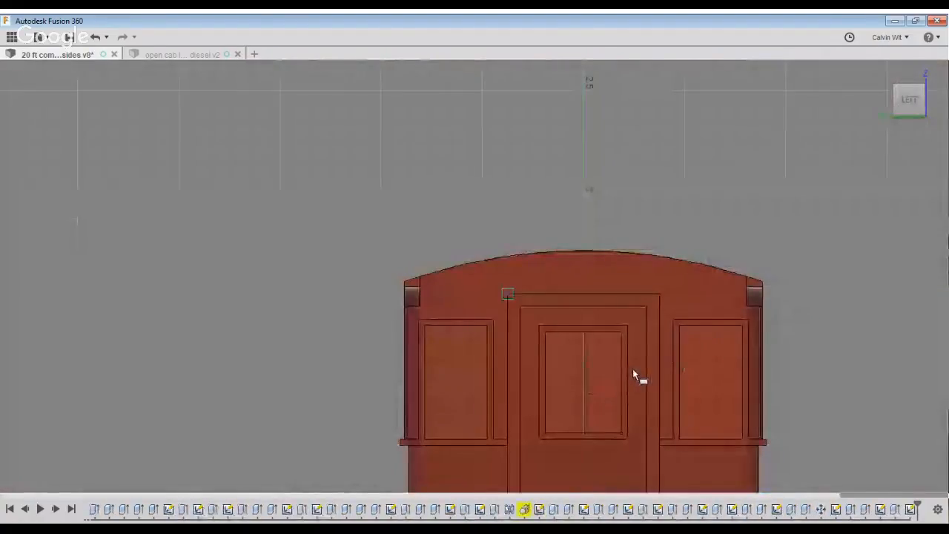
click(633, 369)
middle_drag(780, 531, 739, 268)
click(781, 430)
click(768, 433)
middle_drag(722, 264, 749, 466)
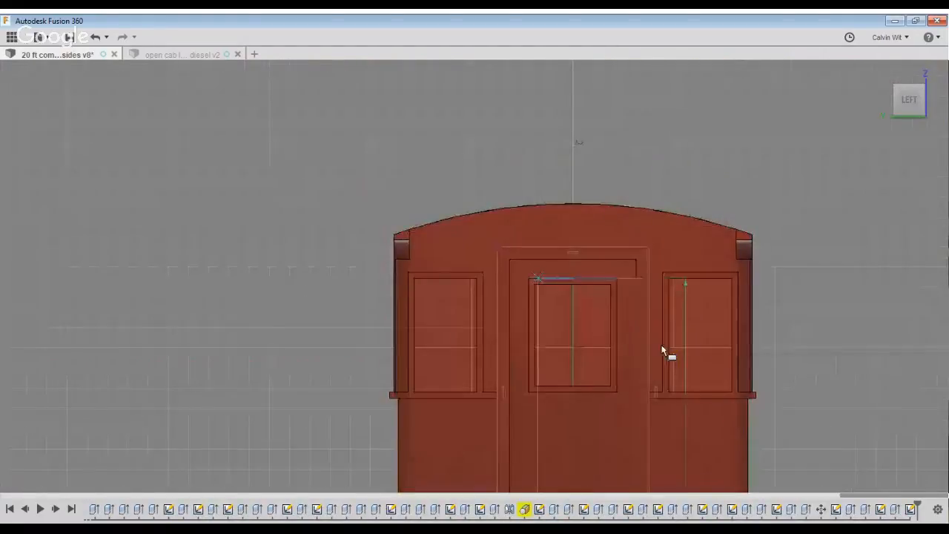
click(639, 322)
click(617, 391)
click(763, 481)
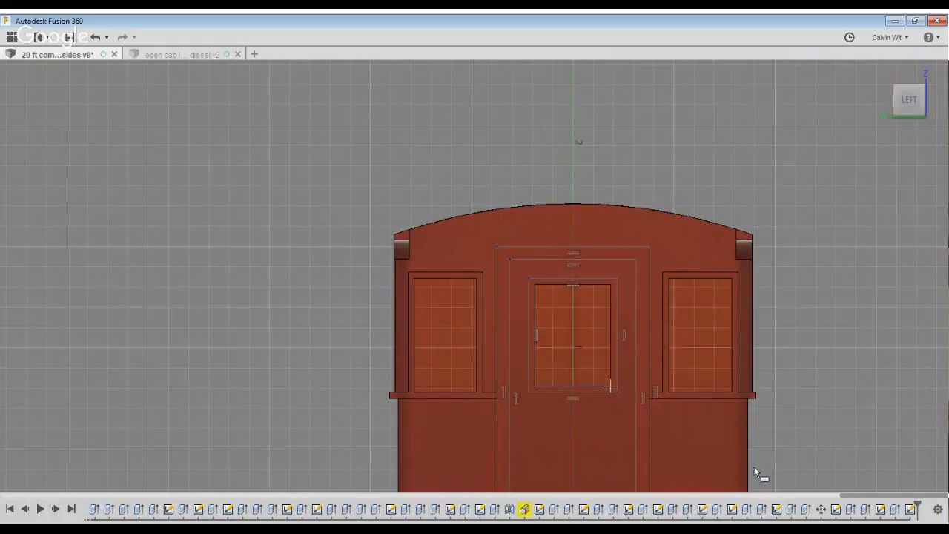
Extrude the door frame and window frame outlines on the partition's opposite face into raised trim
key(e)
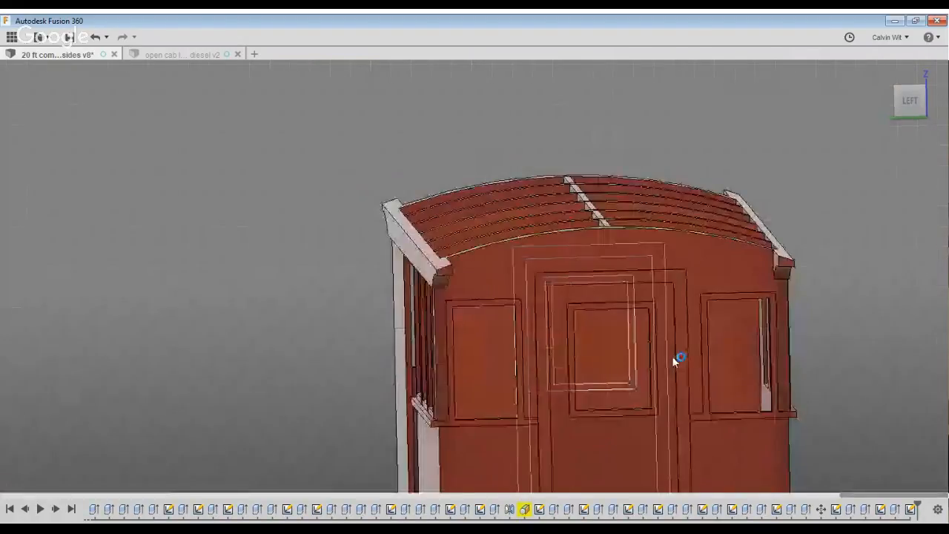
click(776, 388)
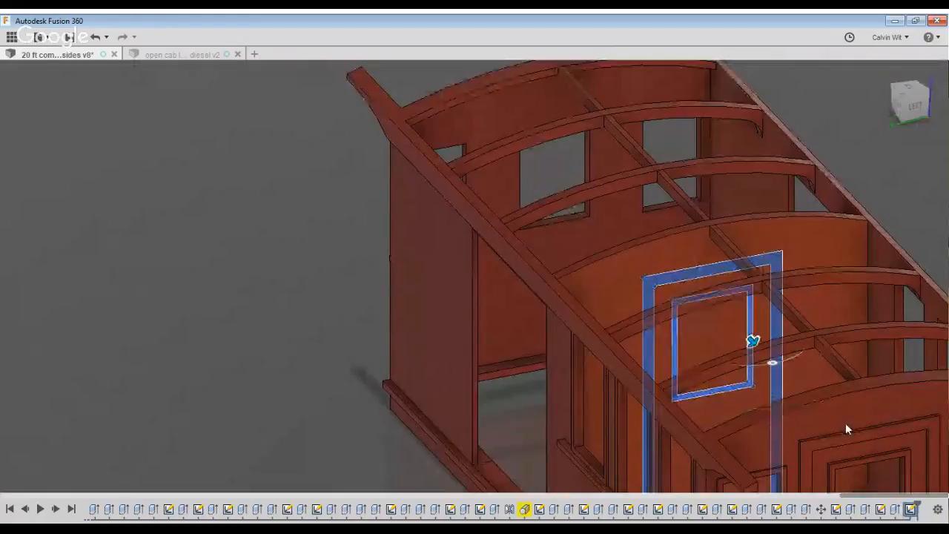
key(Return)
Cut the door's window opening through the partition by extruding the inner window rectangle
key(e)
click(705, 338)
drag(699, 336, 687, 324)
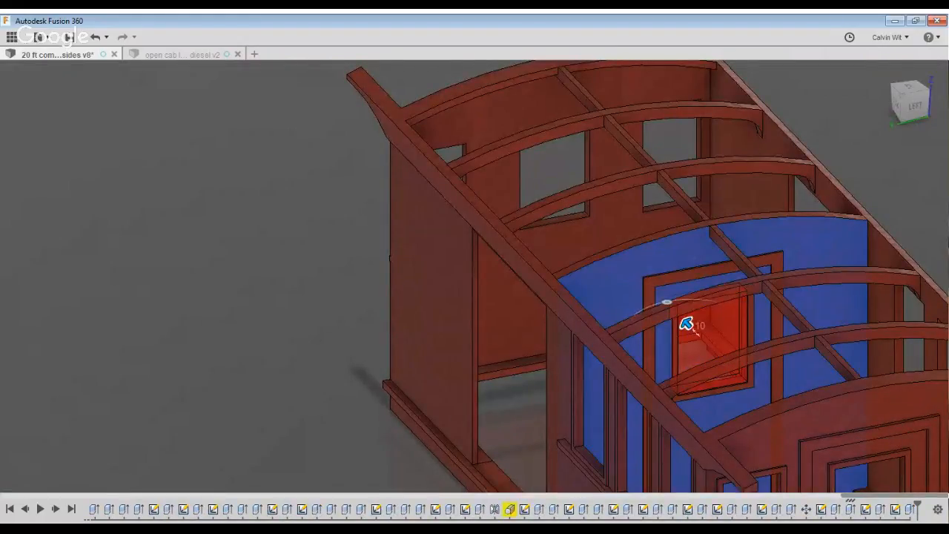
key(Return)
Save the car body with its finished partition as a new version
scroll(403, 432, down, 5)
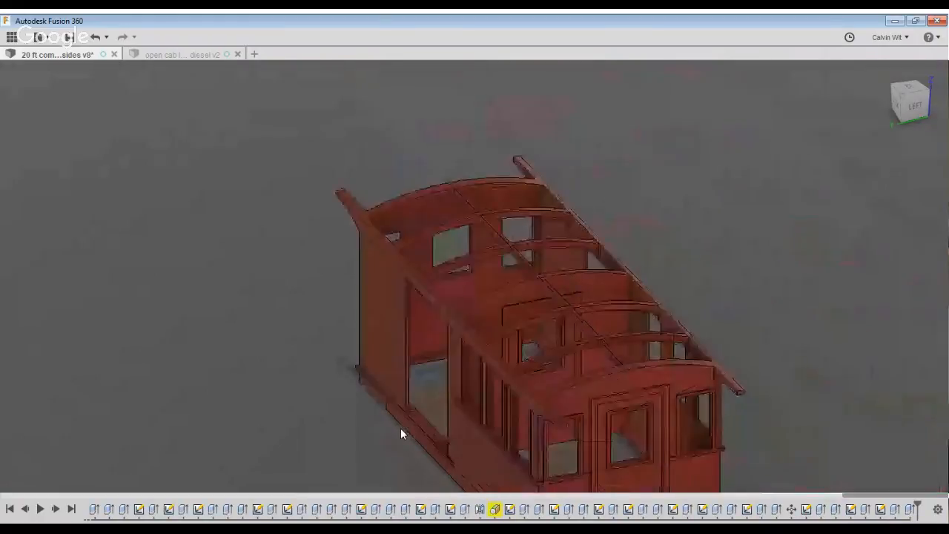
shift+middle_drag(342, 422, 564, 363)
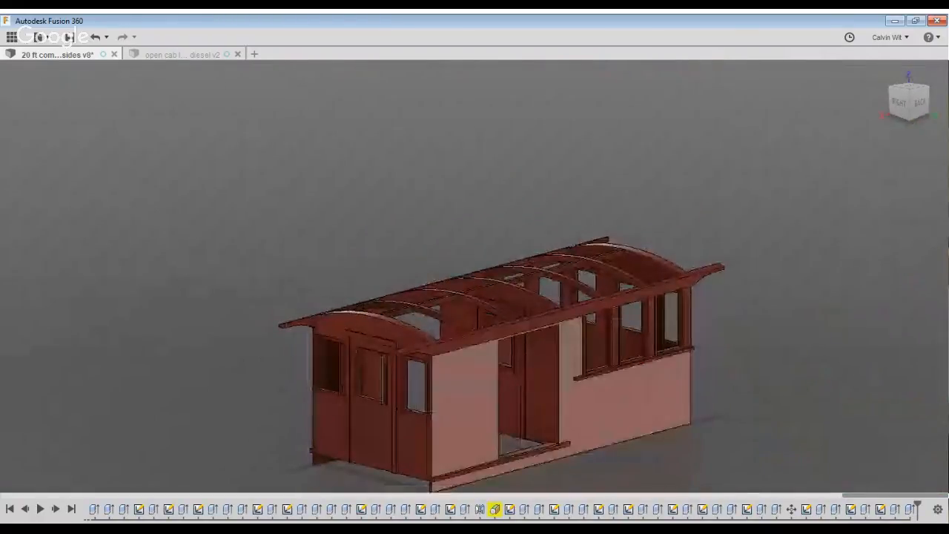
middle_drag(632, 430, 635, 417)
scroll(638, 460, up, 4)
middle_drag(764, 507, 786, 508)
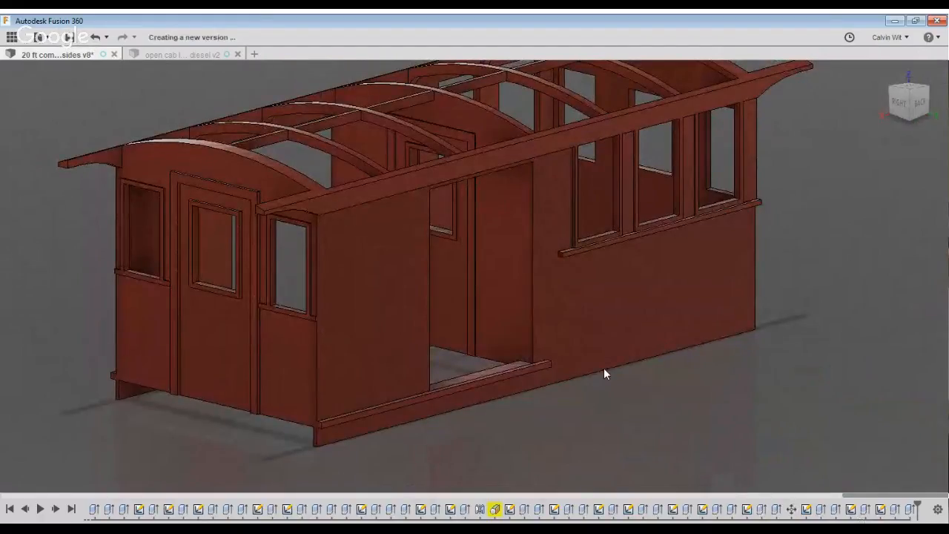
scroll(794, 413, down, 3)
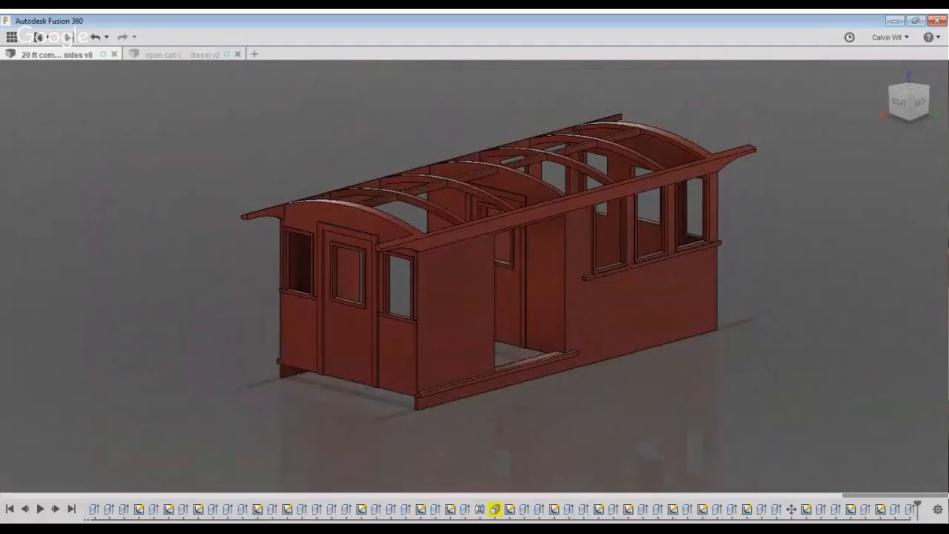
On the car's underside, sketch a narrow lengthwise rectangle along the centreline, spanning between the inner faces of the end beams
shift+middle_drag(786, 416, 816, 163)
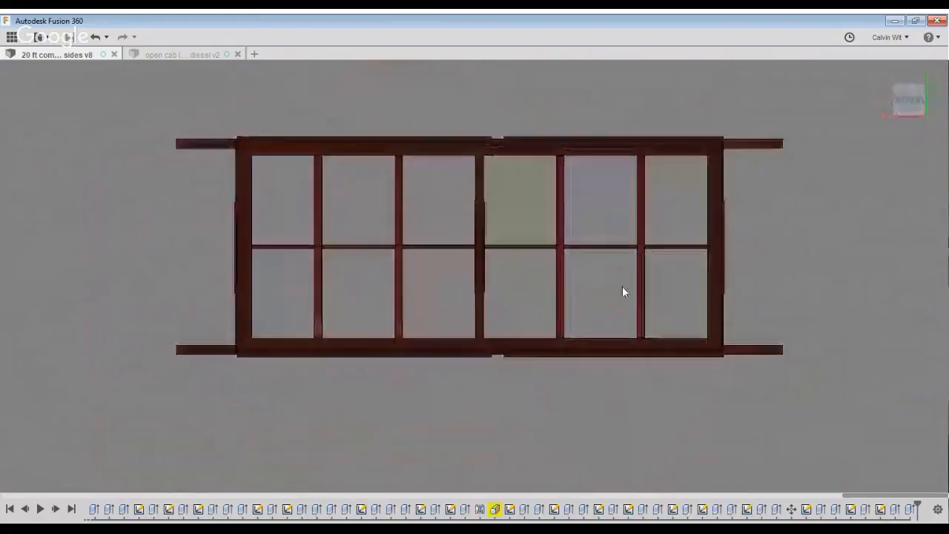
scroll(623, 287, up, 5)
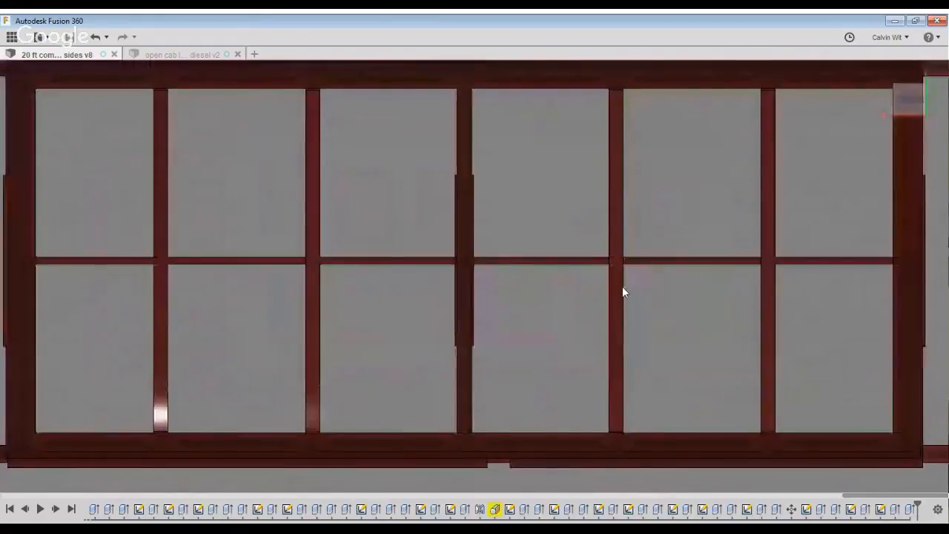
click(585, 334)
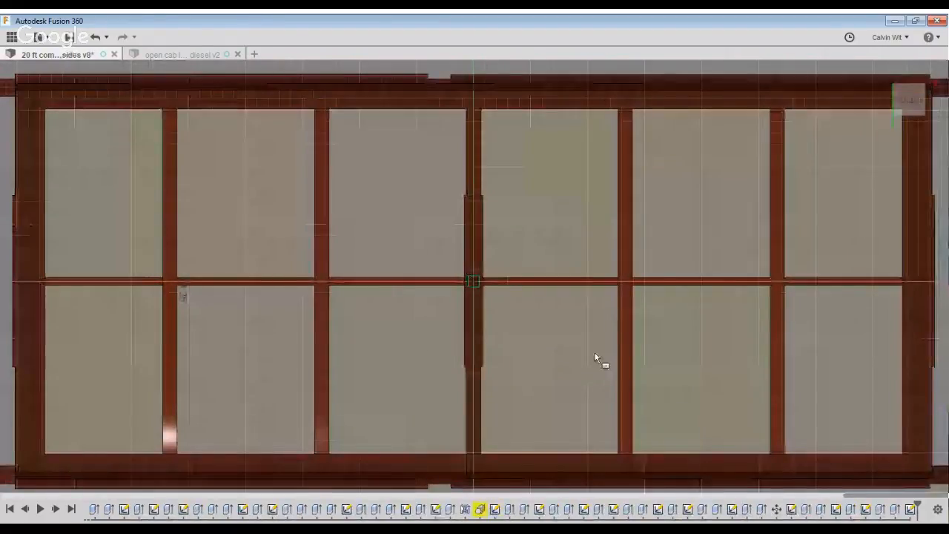
scroll(600, 361, down, 3)
scroll(718, 342, up, 4)
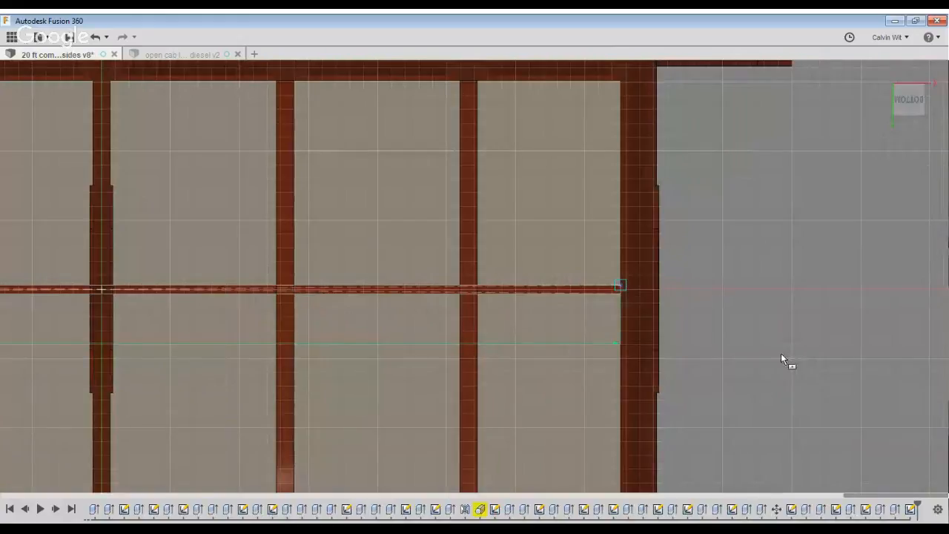
key(Return)
Extrude the centreline strip on both sides of the partition into a lengthwise floor beam
key(e)
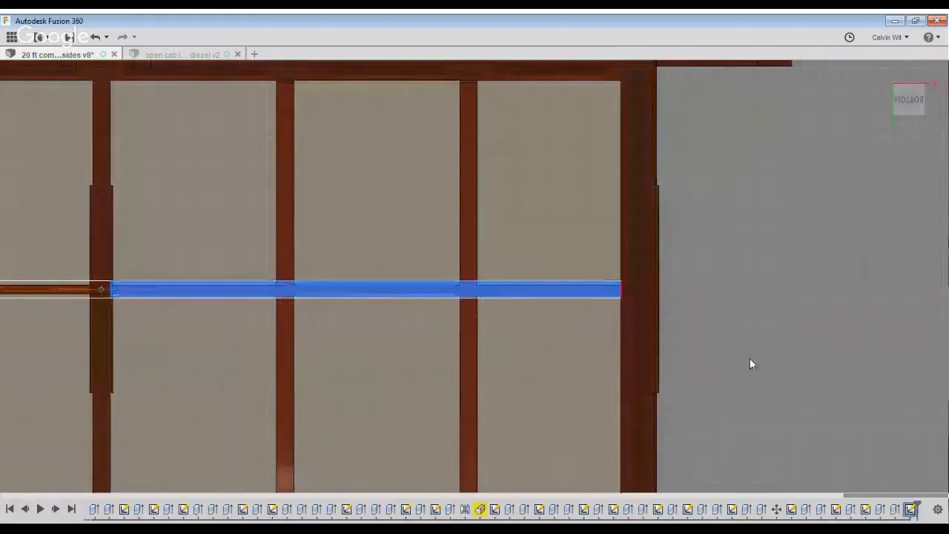
scroll(749, 358, down, 1)
scroll(748, 358, down, 3)
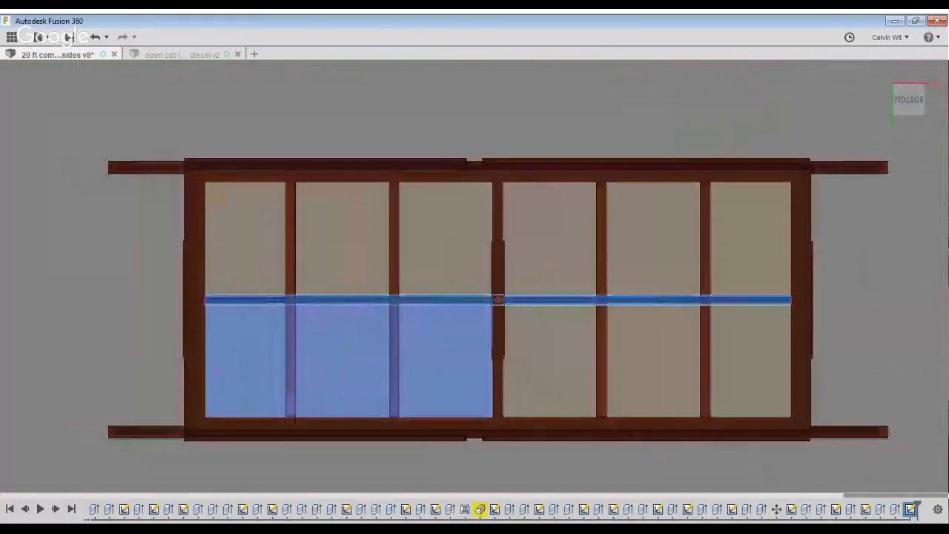
shift+middle_drag(530, 448, 226, 378)
scroll(382, 350, up, 5)
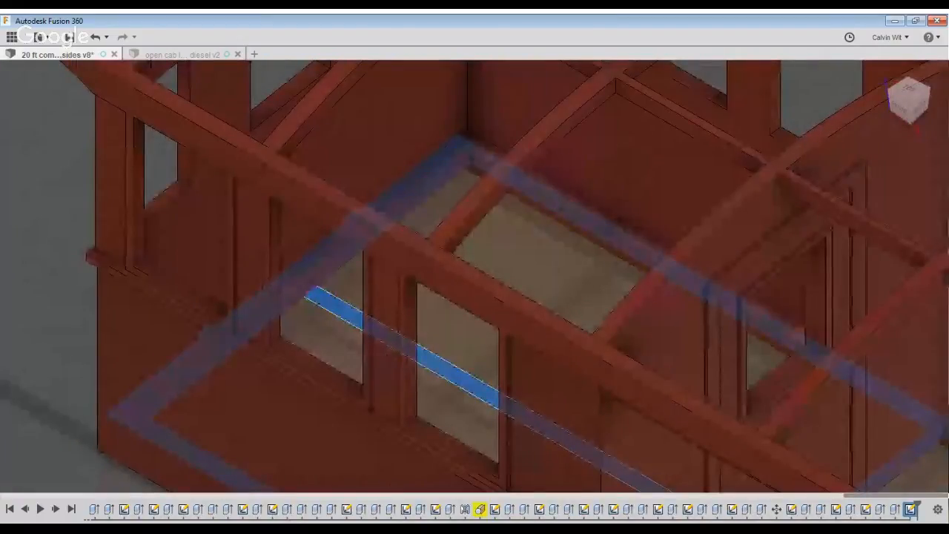
shift+middle_drag(383, 350, 359, 470)
click(365, 436)
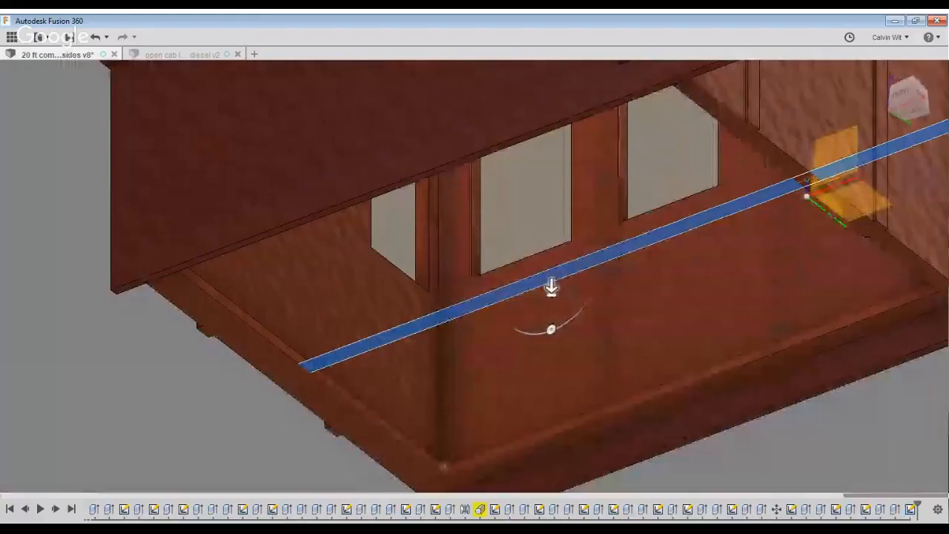
key(Return)
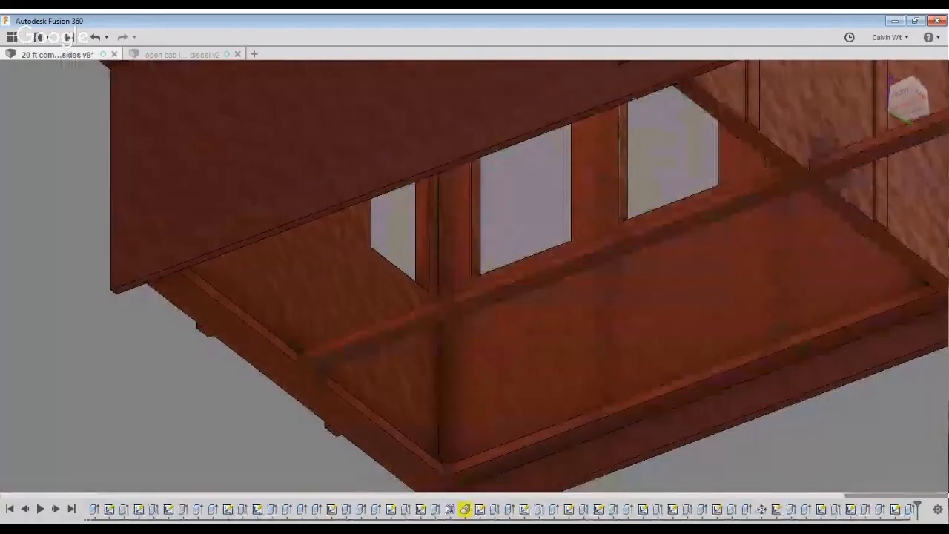
On the underside, sketch narrow crosswise rectangles spanning the frame's inner width in line with the roof ribs
scroll(349, 217, down, 5)
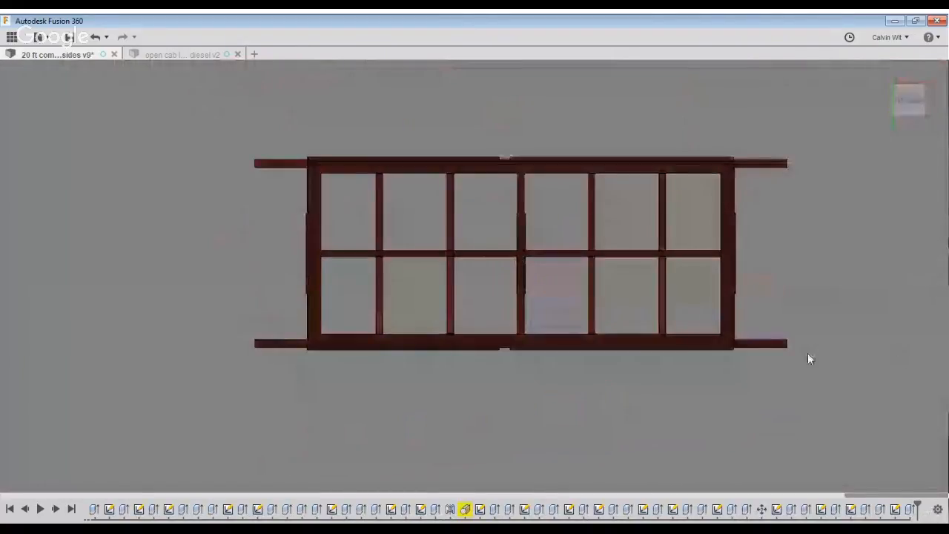
scroll(780, 339, up, 3)
middle_drag(780, 340, 770, 430)
scroll(739, 296, up, 3)
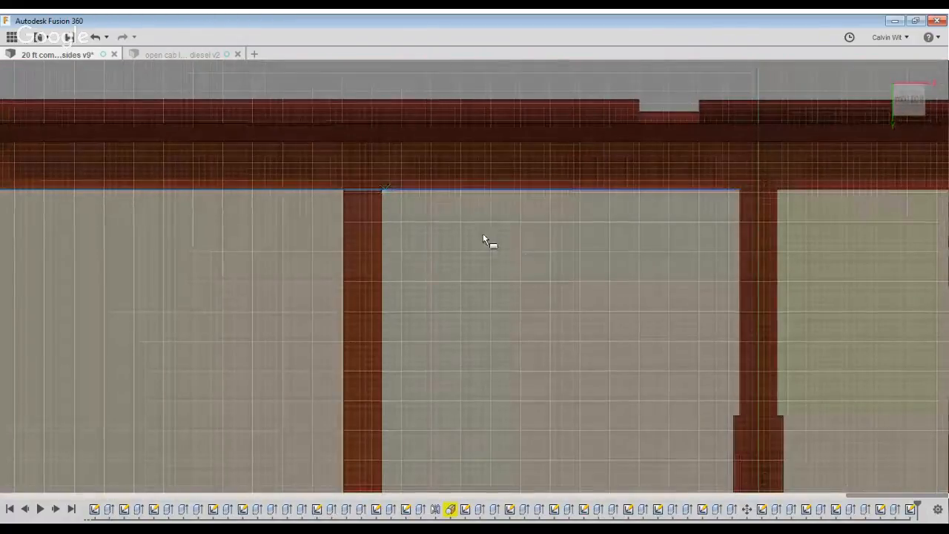
scroll(479, 233, up, 4)
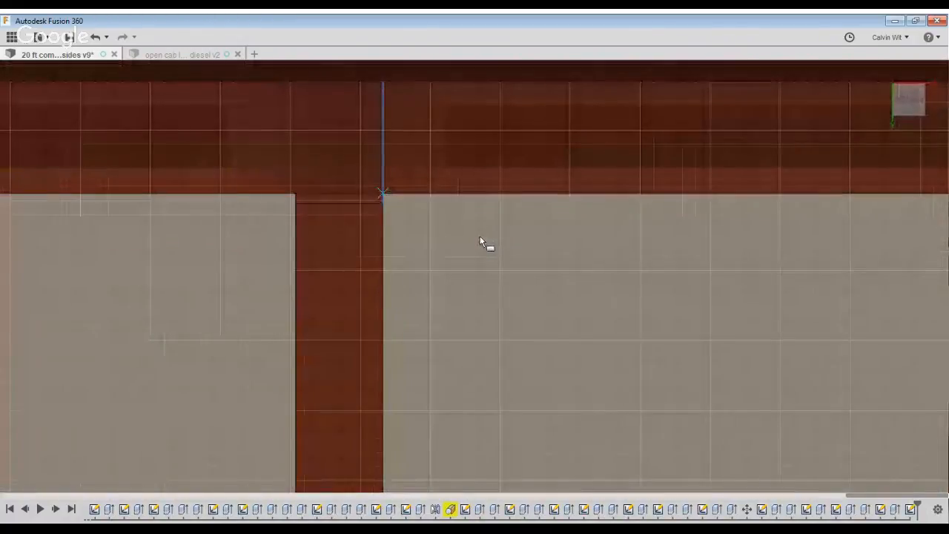
scroll(481, 237, down, 8)
scroll(631, 404, up, 8)
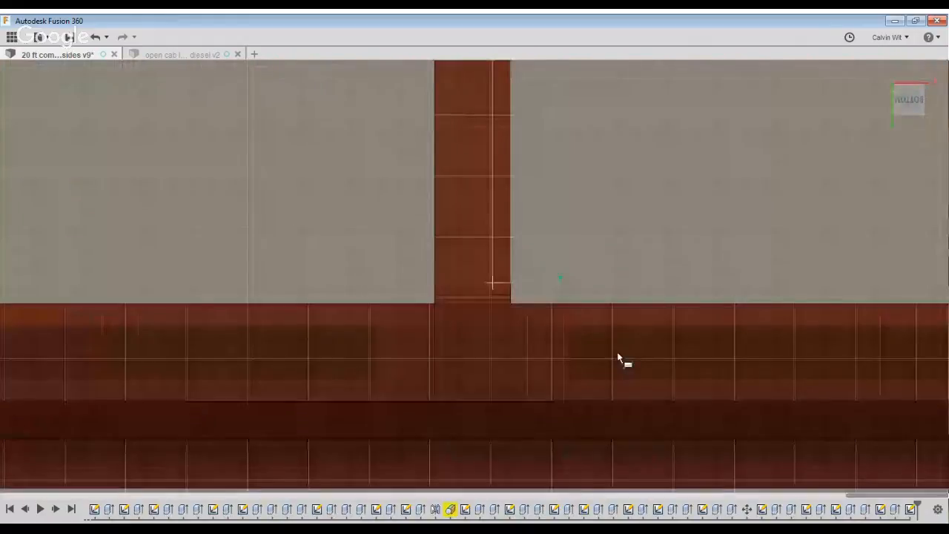
scroll(518, 429, down, 3)
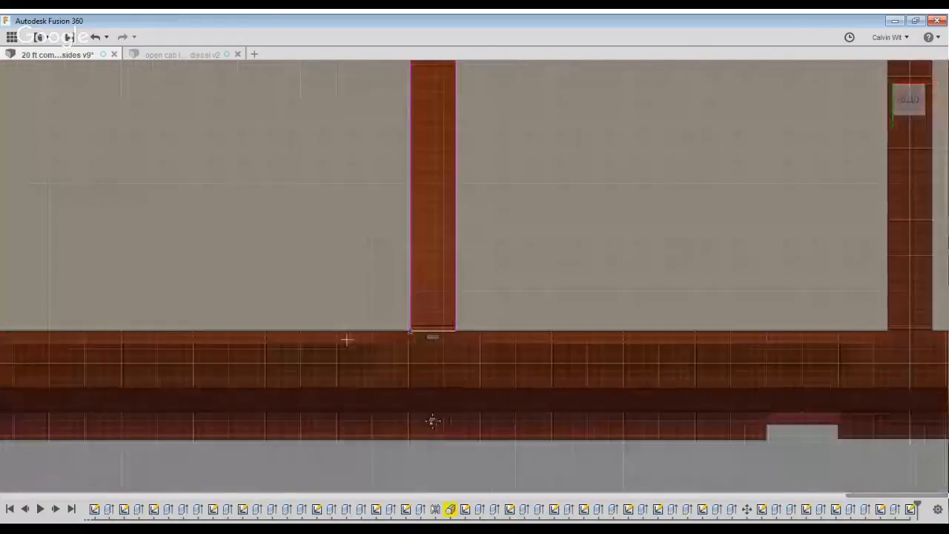
Add another full-width crosswise rectangle to the underside sketch, tracing the roof rib nearest the end wall
scroll(523, 447, up, 3)
click(430, 386)
middle_drag(620, 214, 675, 533)
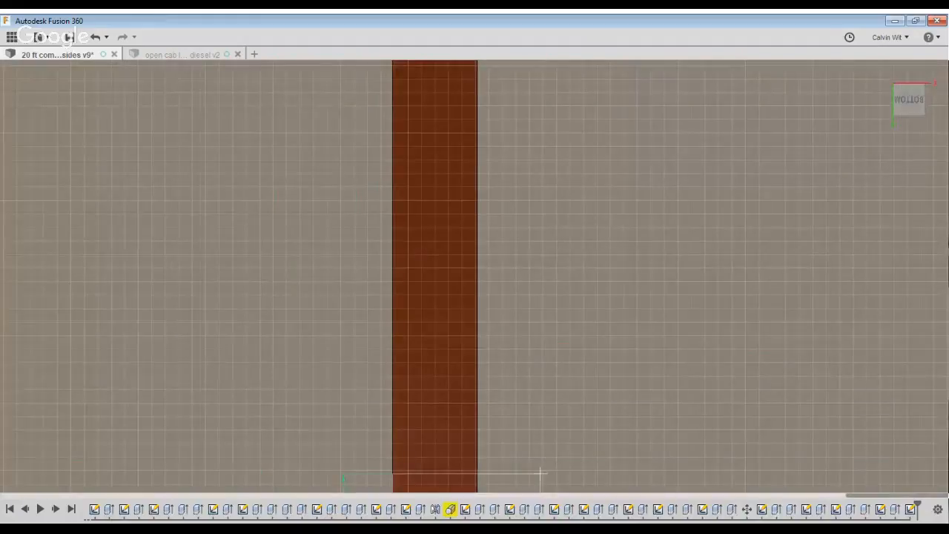
scroll(678, 265, down, 3)
middle_drag(678, 265, 682, 533)
middle_drag(675, 226, 716, 519)
scroll(713, 233, up, 1)
middle_drag(713, 232, 694, 474)
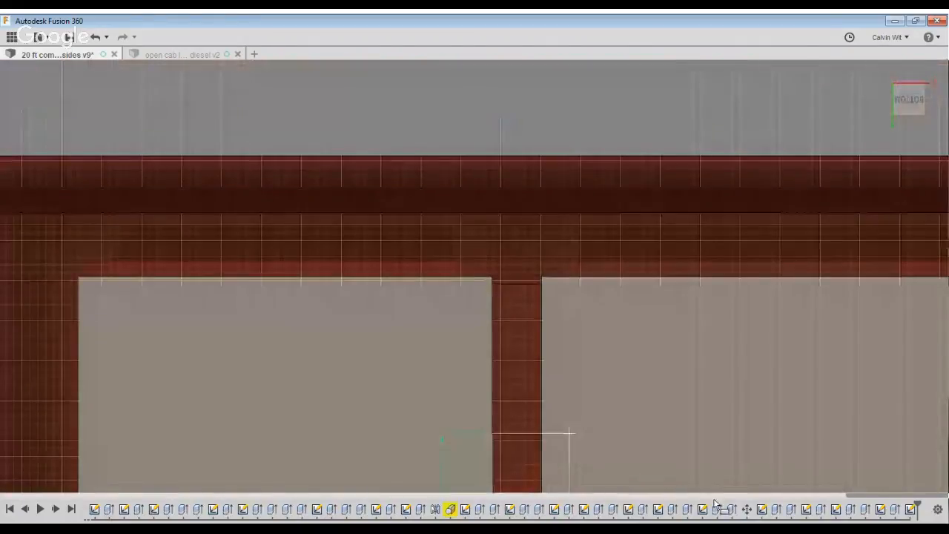
Extrude the four crosswise strips in the underside sketch into floor beams, flush with the upper face of the side sills
key(e)
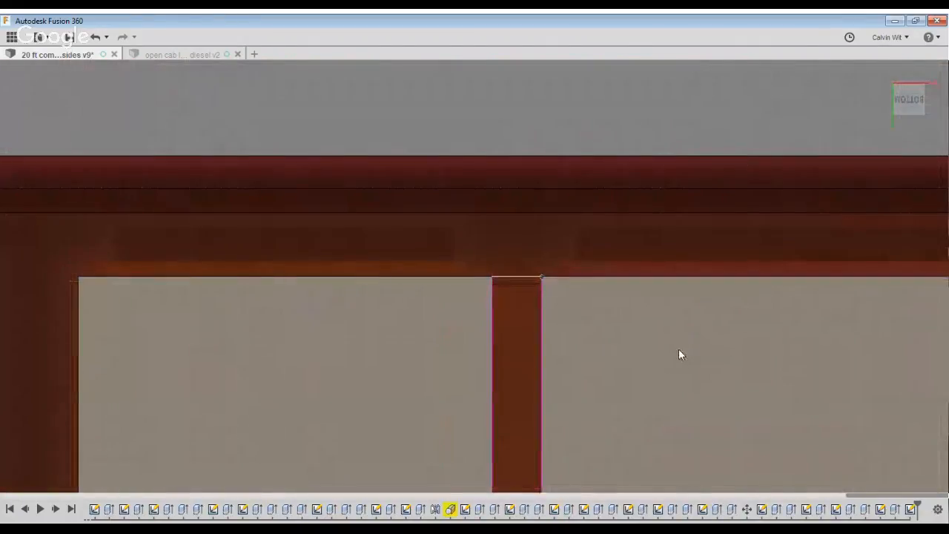
scroll(648, 399, down, 5)
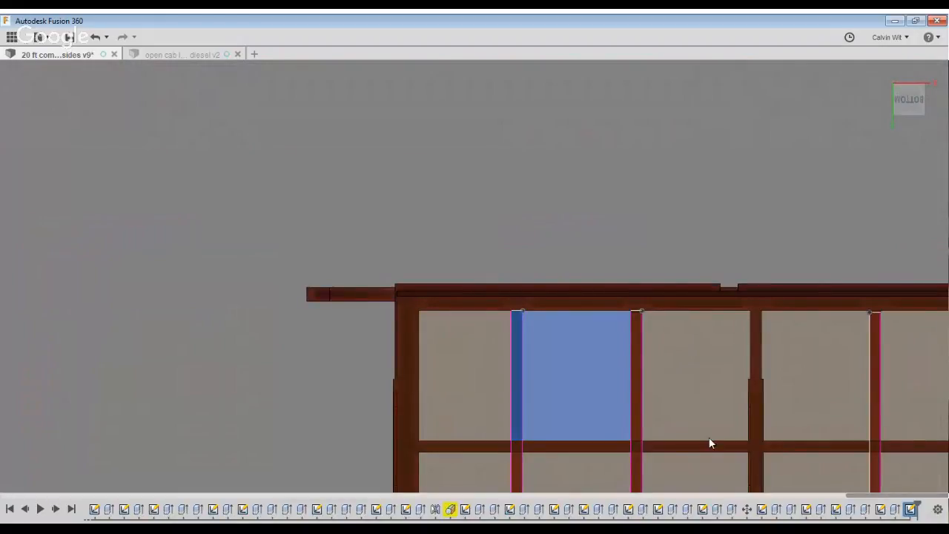
shift+middle_drag(710, 443, 417, 426)
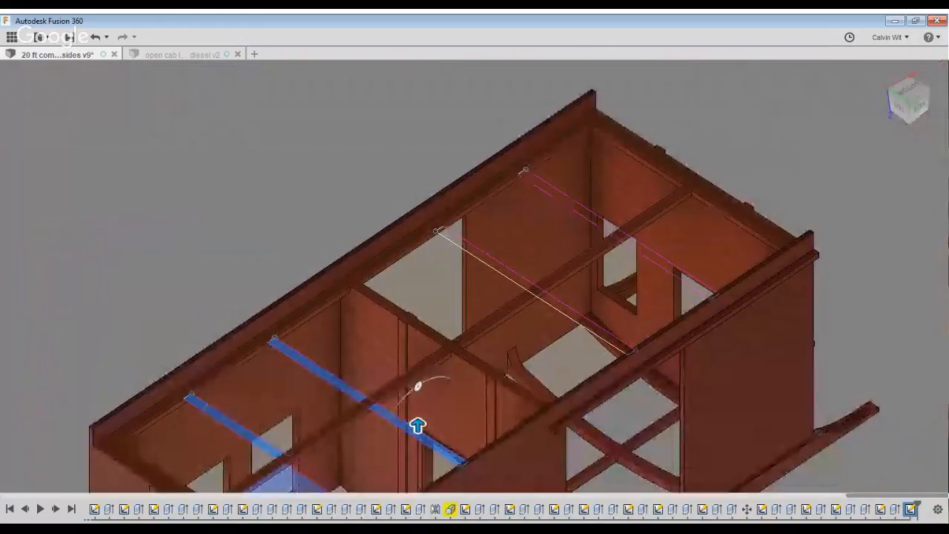
click(621, 329)
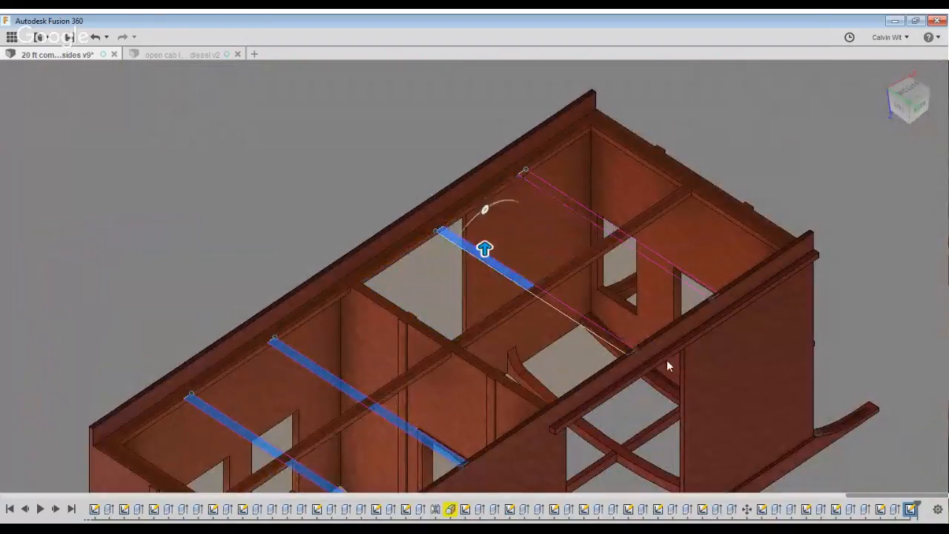
click(727, 392)
click(742, 268)
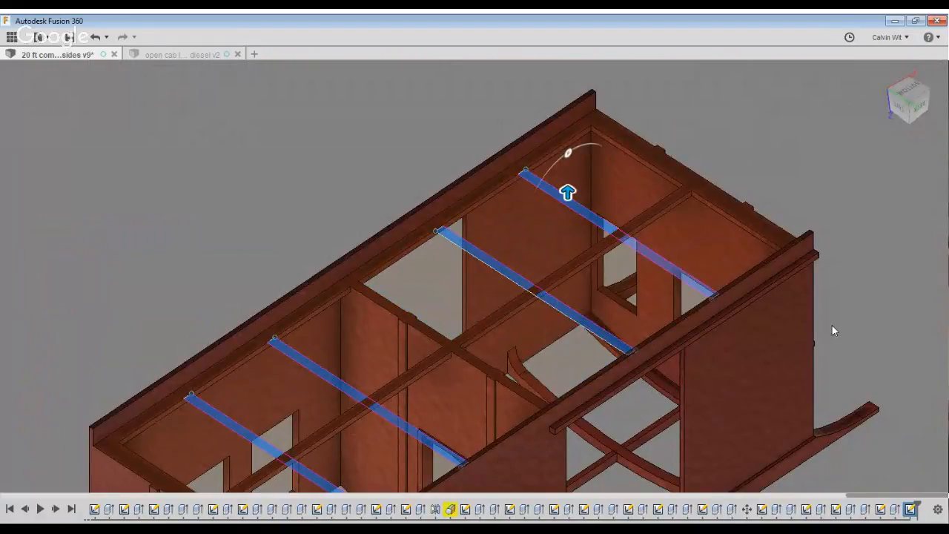
shift+middle_drag(806, 386, 720, 310)
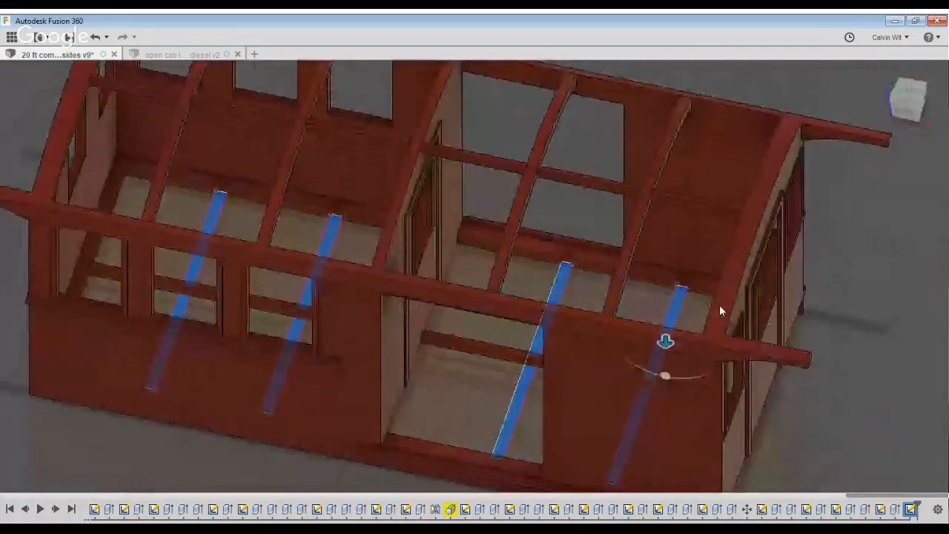
scroll(719, 305, up, 4)
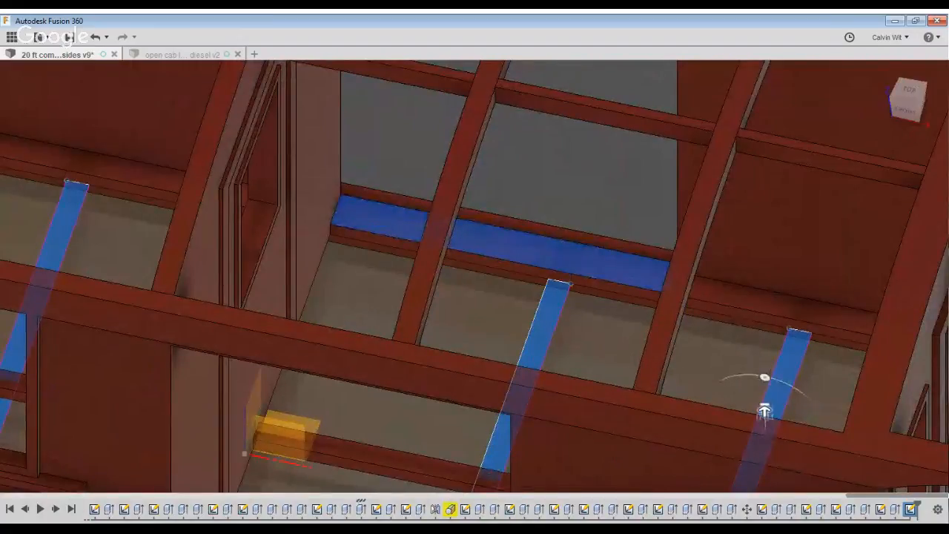
key(Return)
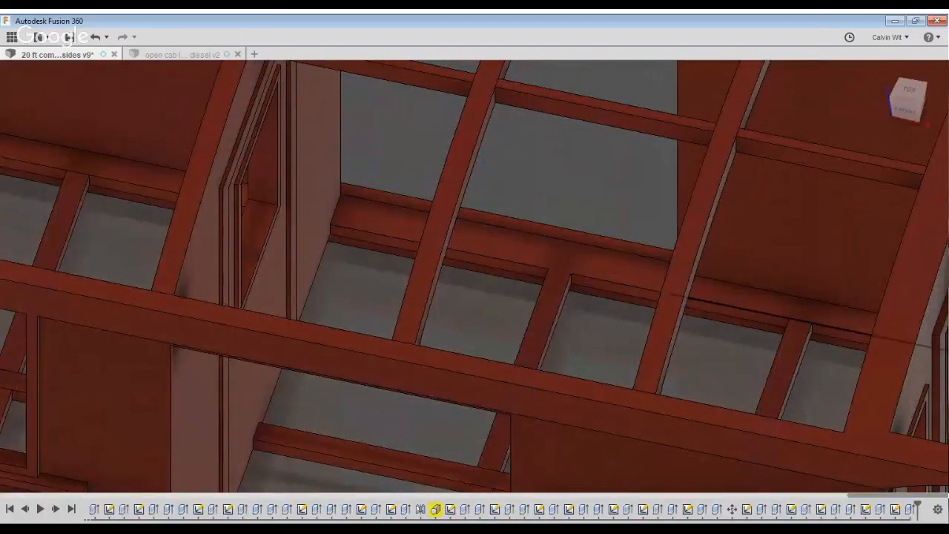
Check the finished floor framing from above and below and save the rail car design
scroll(738, 337, down, 4)
shift+middle_drag(738, 337, 679, 276)
scroll(679, 276, down, 3)
mouse_move(931, 293)
shift+middle_down()
mouse_move(936, 276)
mouse_move(935, 289)
shift+middle_up()
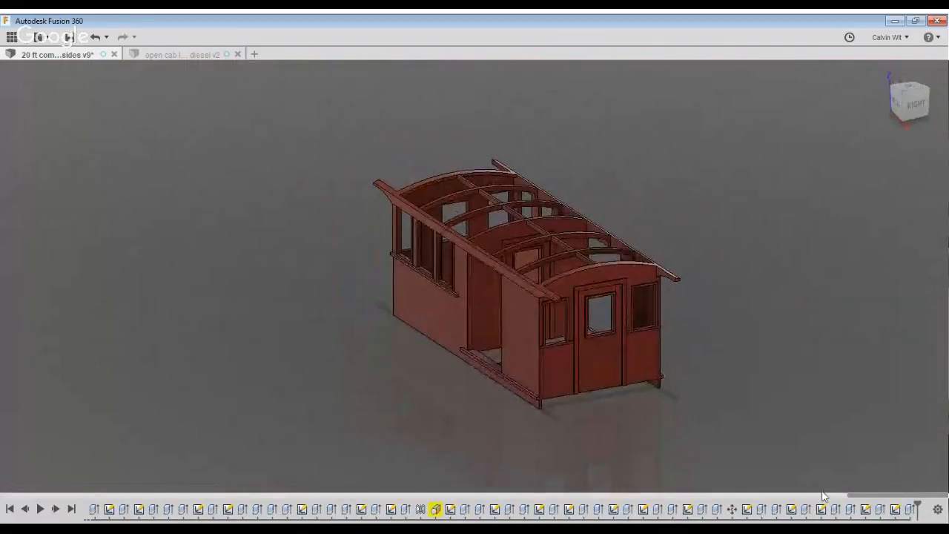
shift+middle_drag(847, 475, 854, 404)
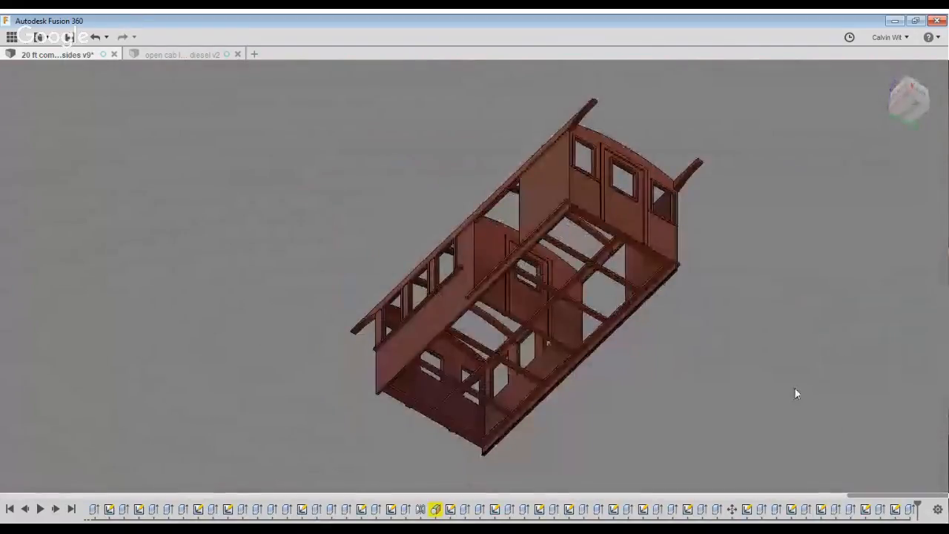
shift+middle_drag(639, 304, 644, 430)
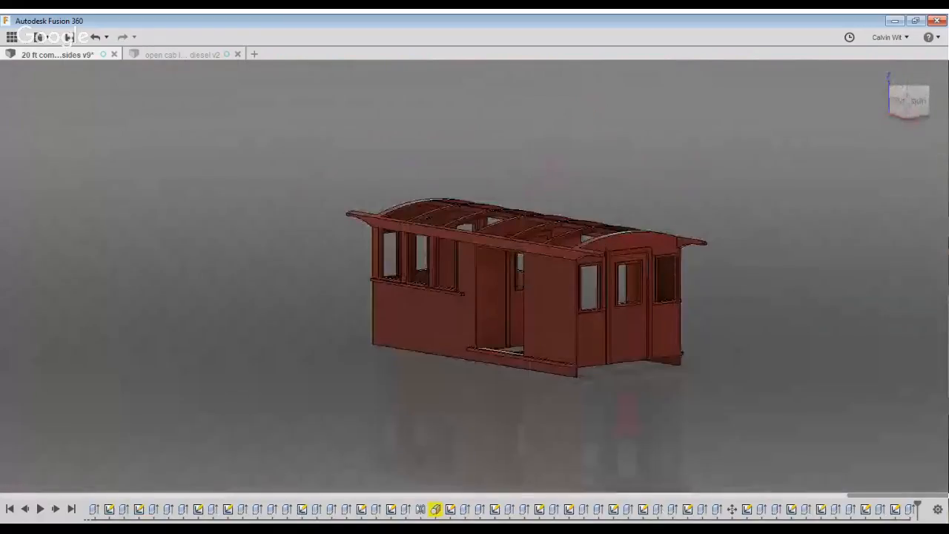
scroll(825, 326, up, 4)
key(ctrl+s)
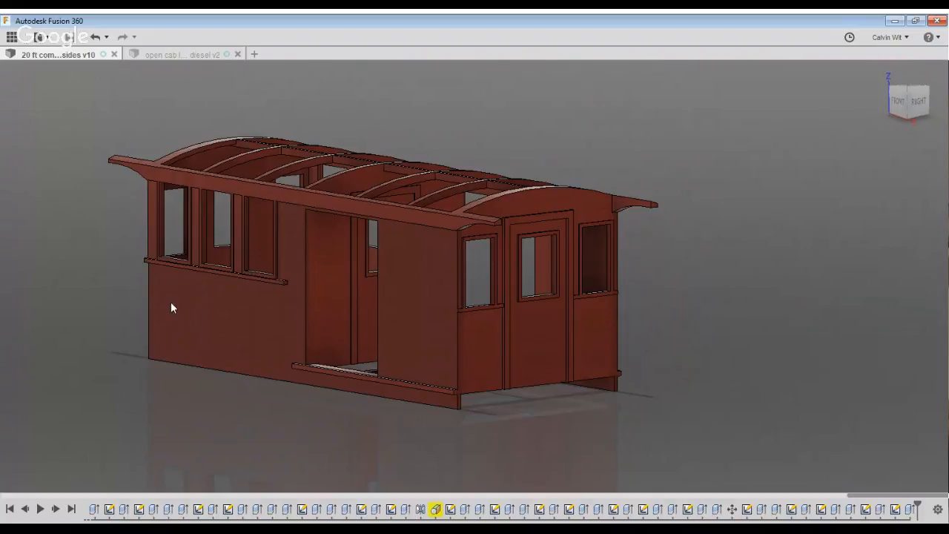
Switch to the open cab diesel design and start an upright crosswise sketch parallel to the hood's end
click(216, 64)
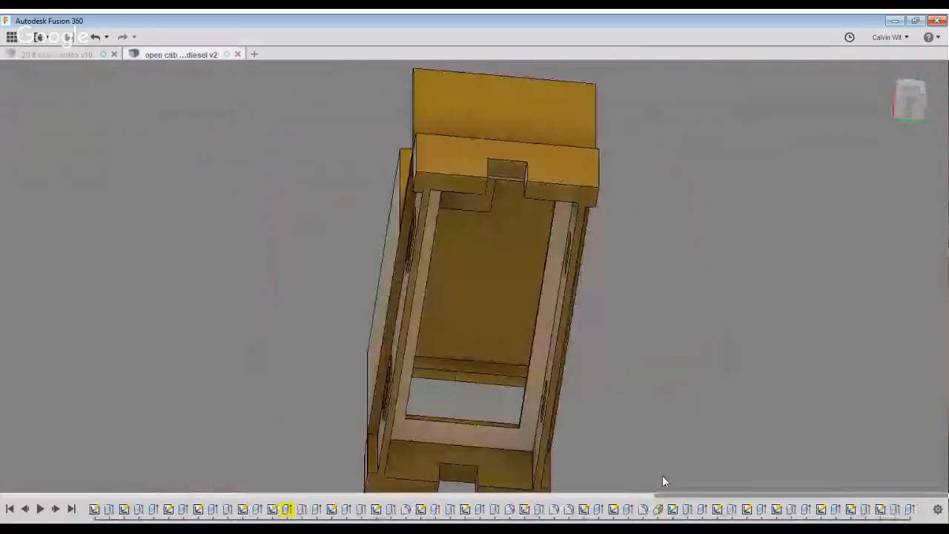
scroll(657, 298, up, 5)
key(l)
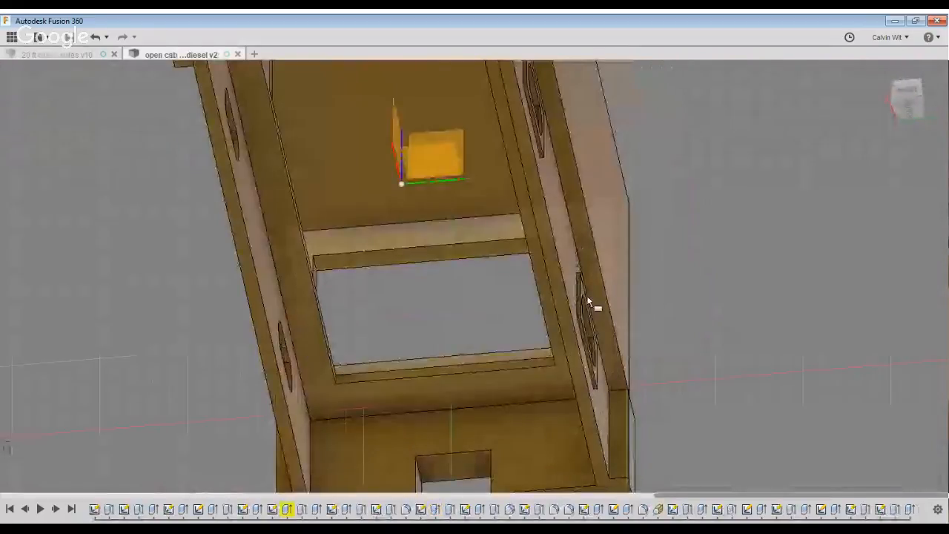
click(586, 298)
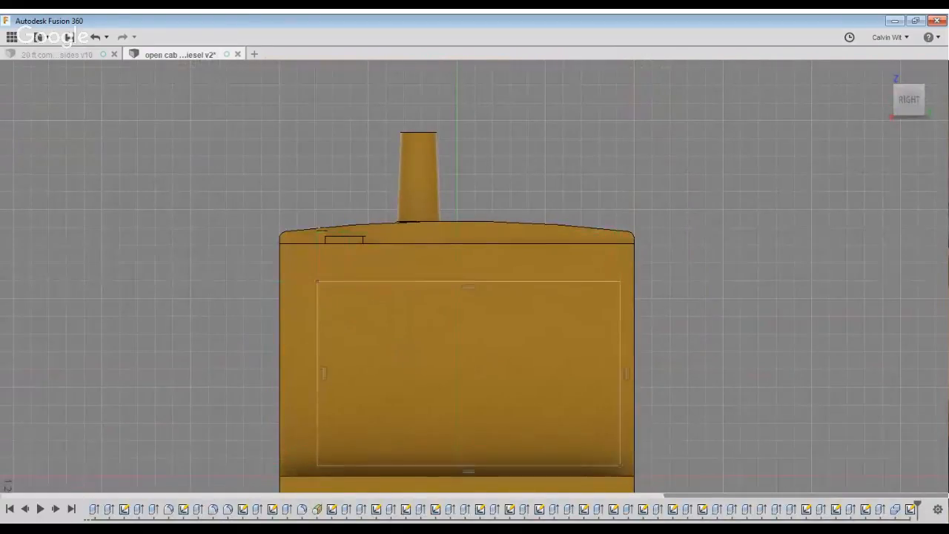
click(620, 467)
scroll(504, 333, down, 1)
scroll(632, 415, down, 2)
scroll(637, 412, up, 2)
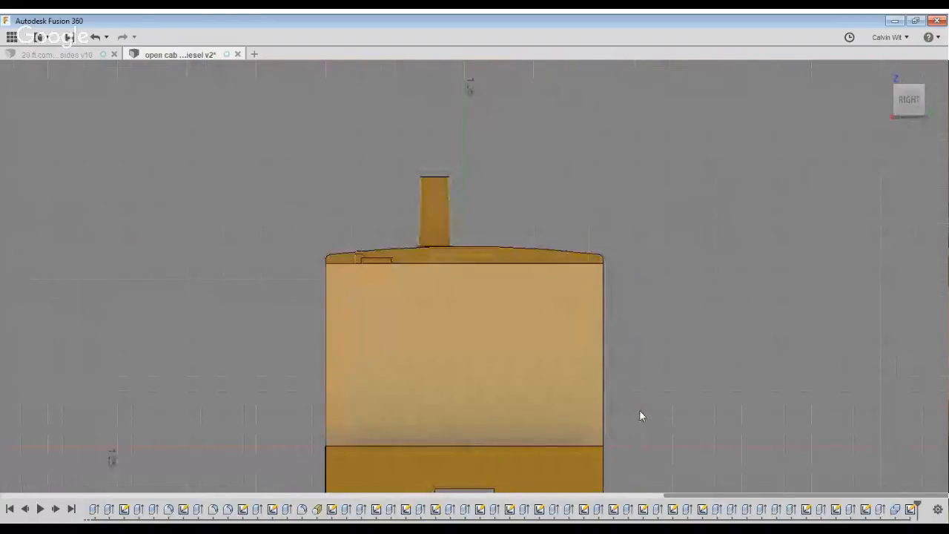
click(355, 293)
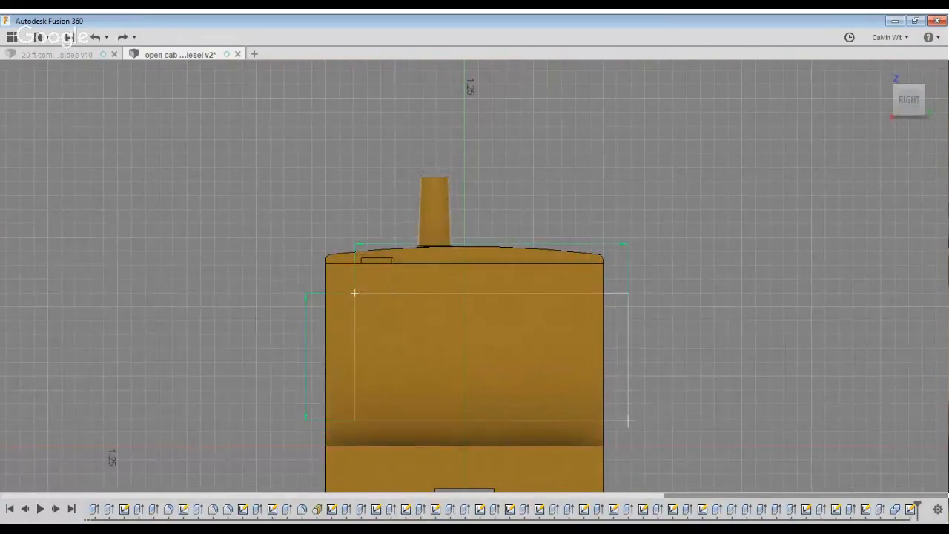
click(627, 421)
key(e)
shift+middle_drag(841, 471, 603, 463)
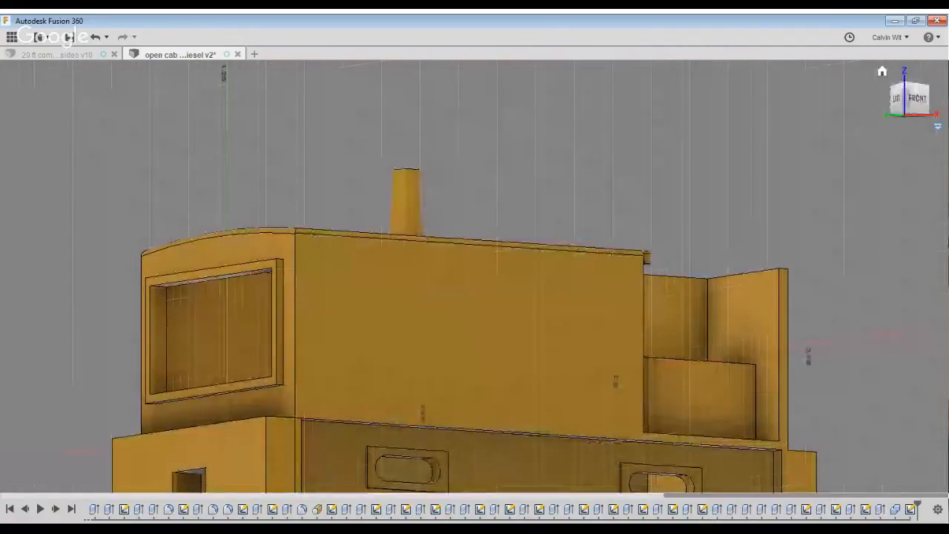
Sketch a rectangle tracing the outer edge of the recessed frame around the opening in the hood's end
click(897, 99)
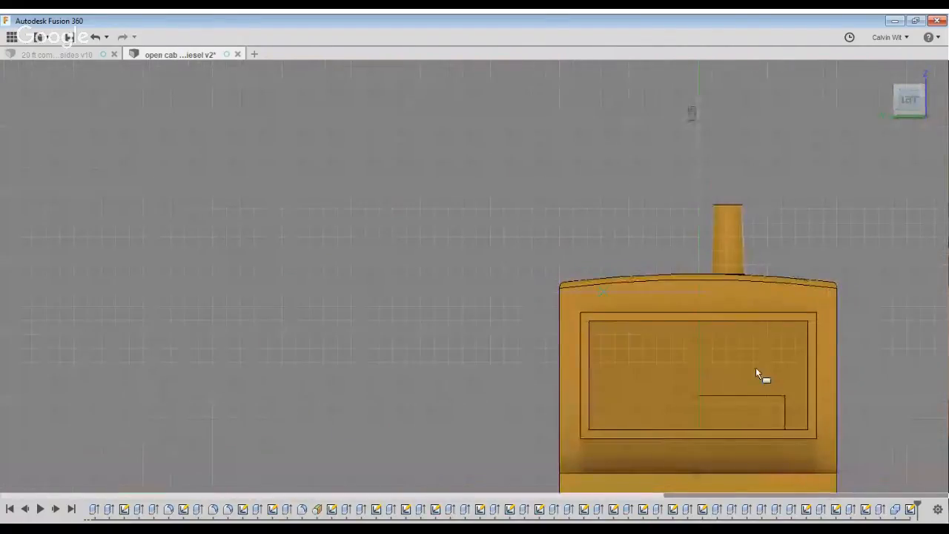
click(731, 392)
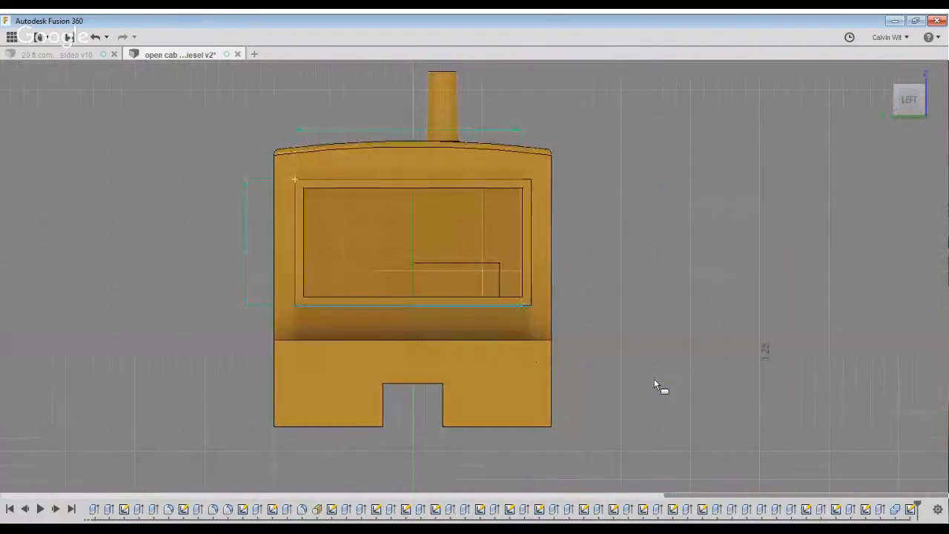
click(531, 305)
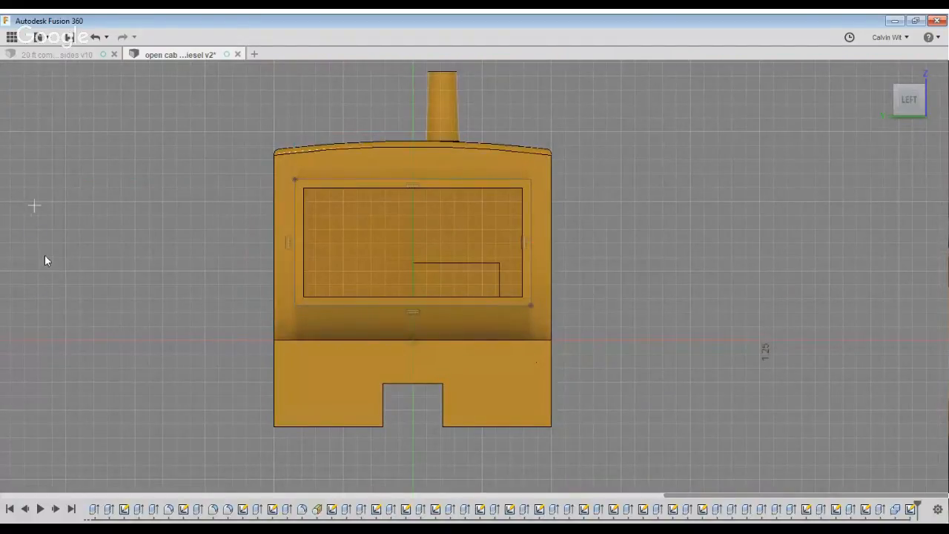
Hide the locomotive body so that only the sketch of the opening's outline is displayed
scroll(80, 422, up, 4)
scroll(25, 254, down, 3)
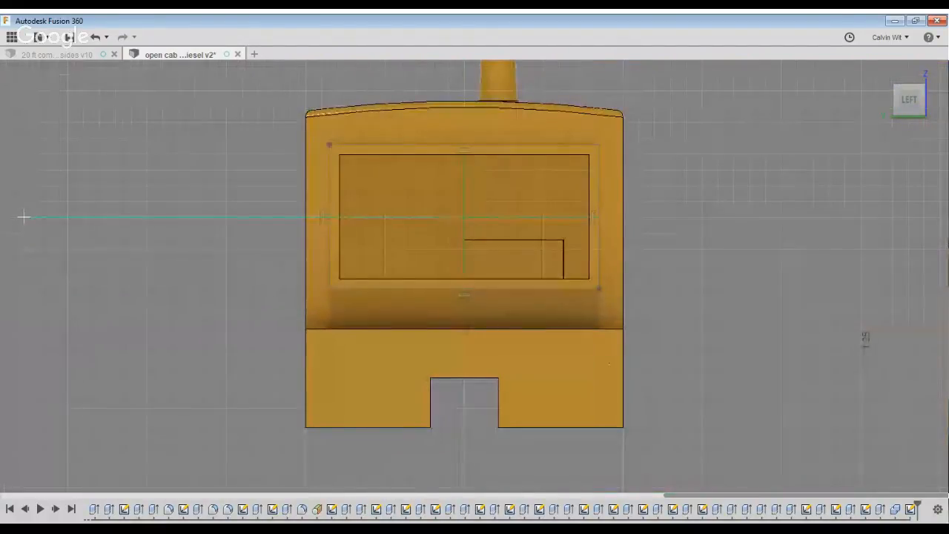
key(ctrl+z)
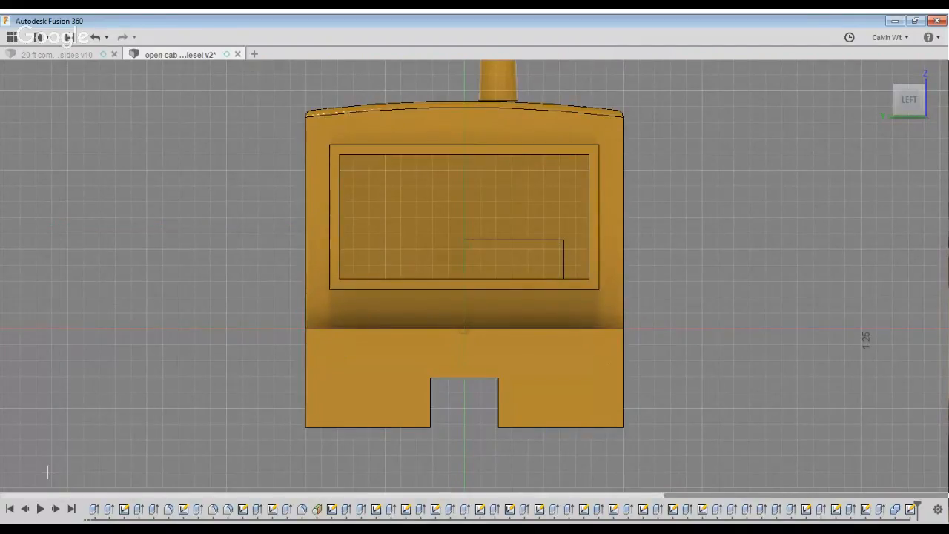
key(ctrl+y)
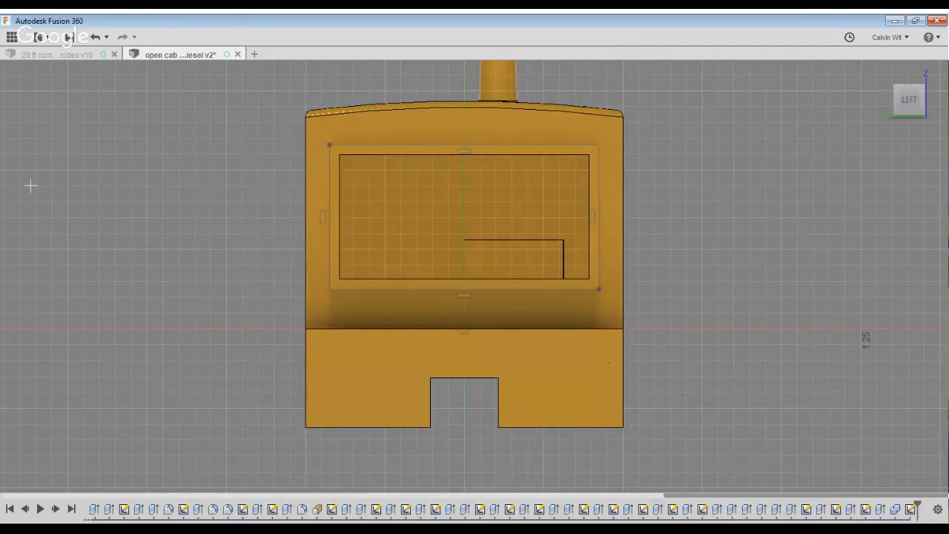
click(33, 211)
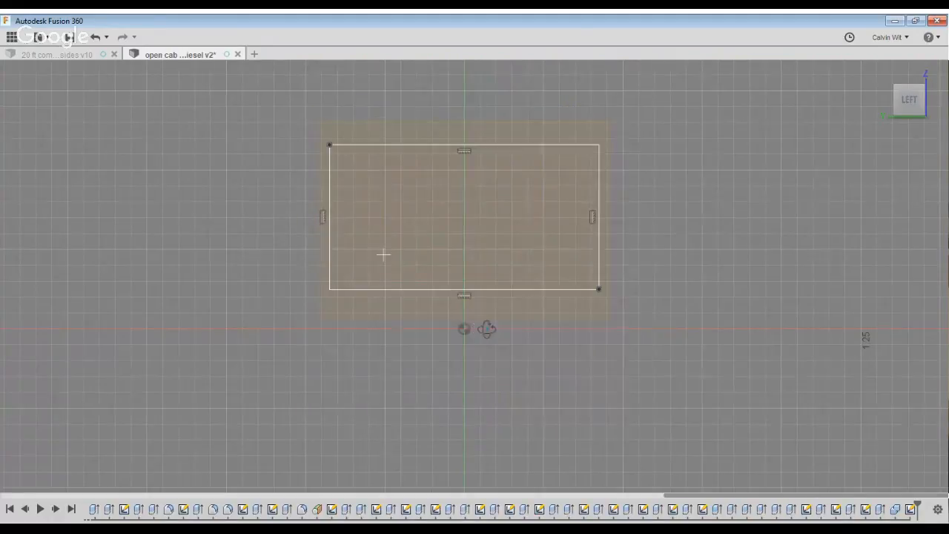
shift+middle_drag(479, 321, 518, 314)
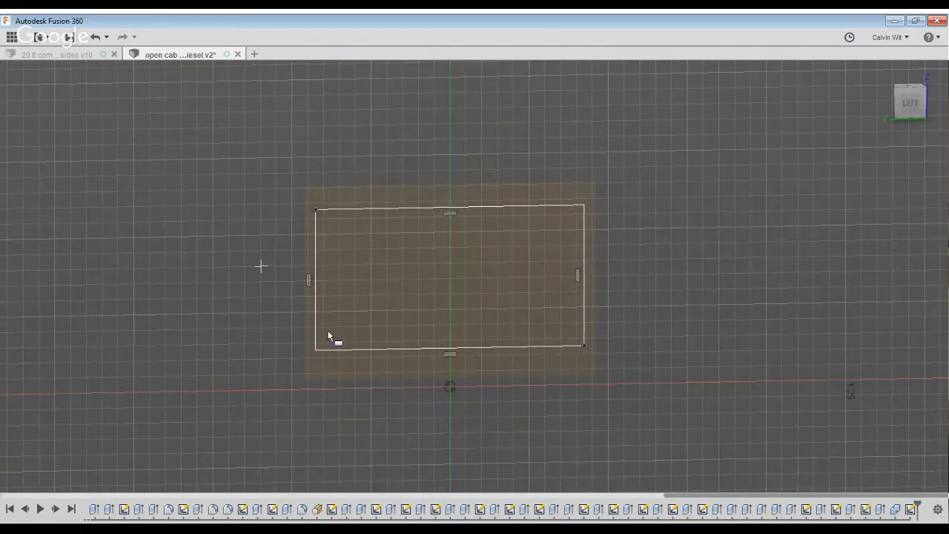
key(ctrl+z)
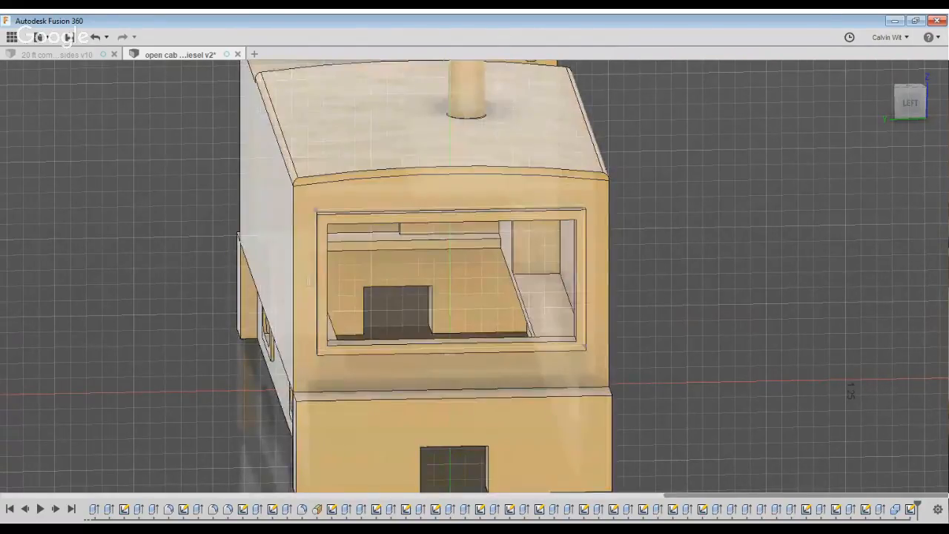
key(v)
scroll(779, 387, up, 3)
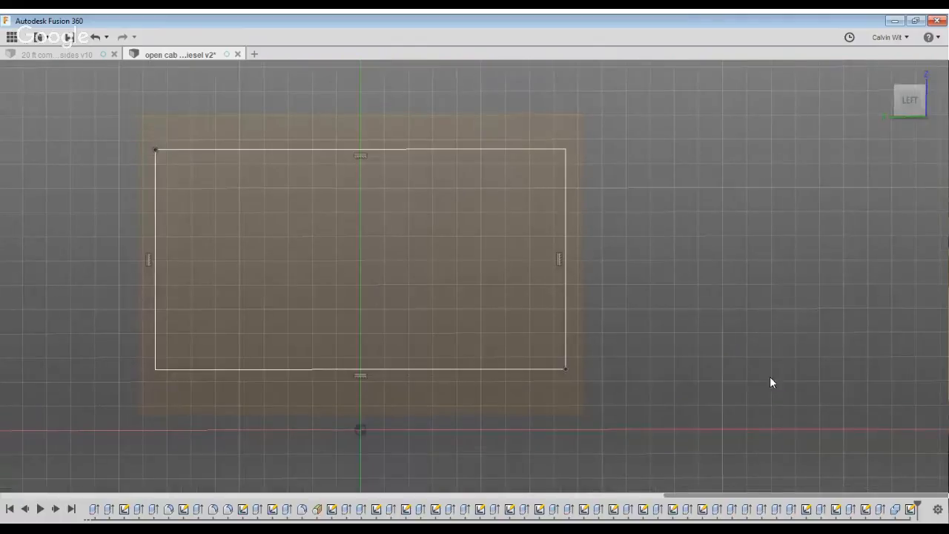
Sketch a second, slightly smaller rectangle inside the first, leaving a narrow even border all around
key(r)
click(695, 439)
click(215, 206)
middle_drag(510, 296, 641, 312)
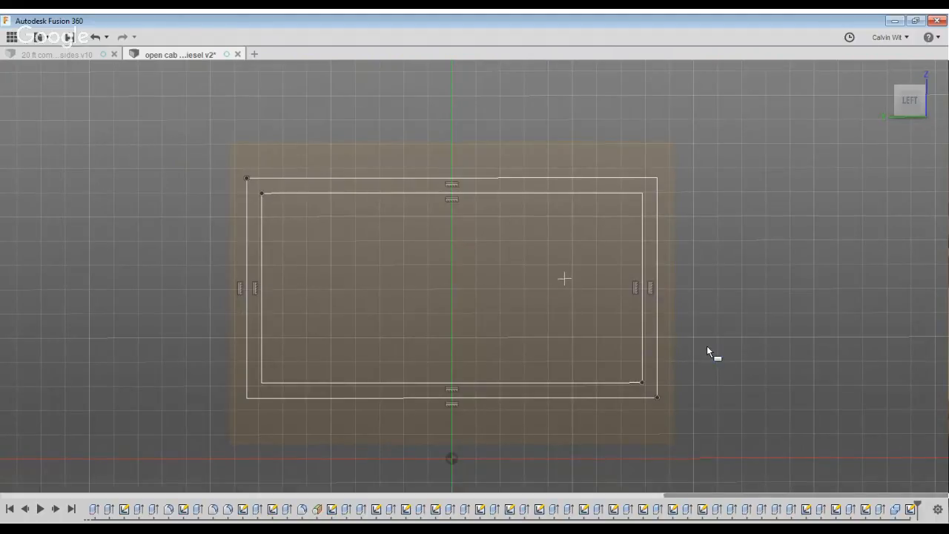
click(564, 239)
key(Escape)
click(564, 433)
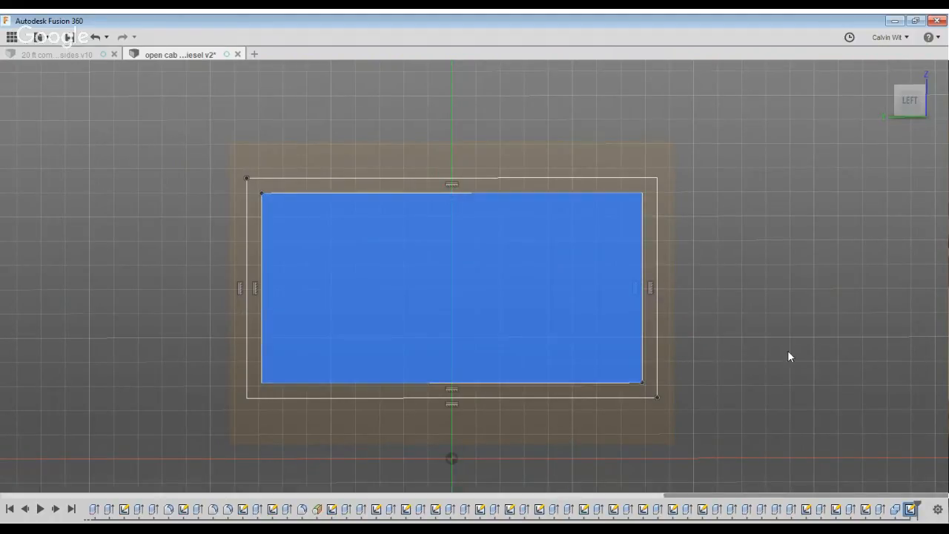
click(854, 388)
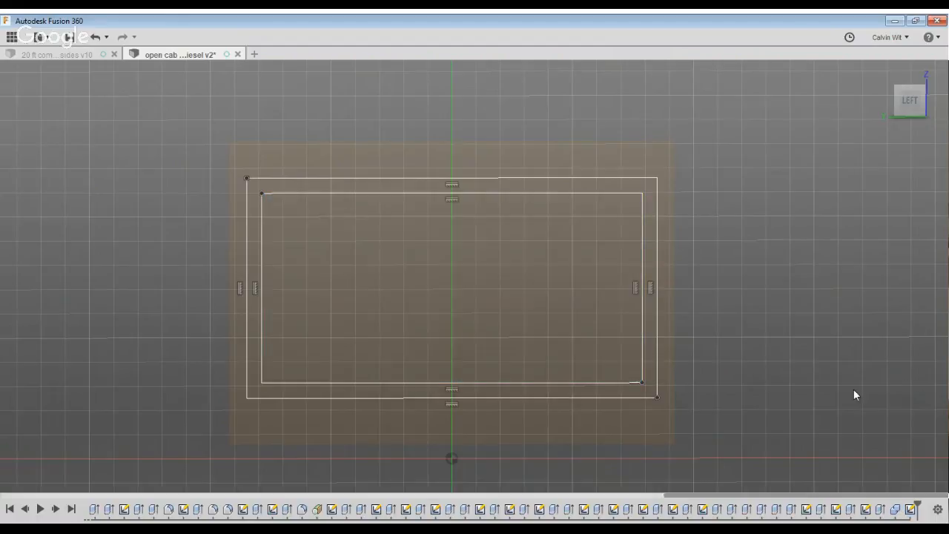
Draw a vertical centre line between the midpoints of the inner rectangle's upper and lower edges
key(l)
click(566, 243)
click(564, 478)
key(Escape)
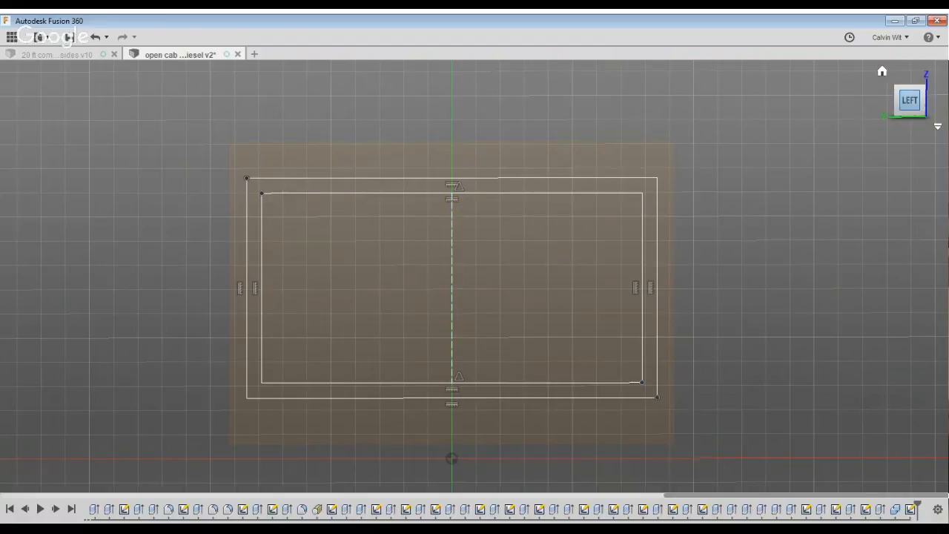
Sketch a circle centred on the vertical line's midpoint, reaching the upper and lower edges of the inner rectangle
click(910, 101)
key(c)
click(529, 324)
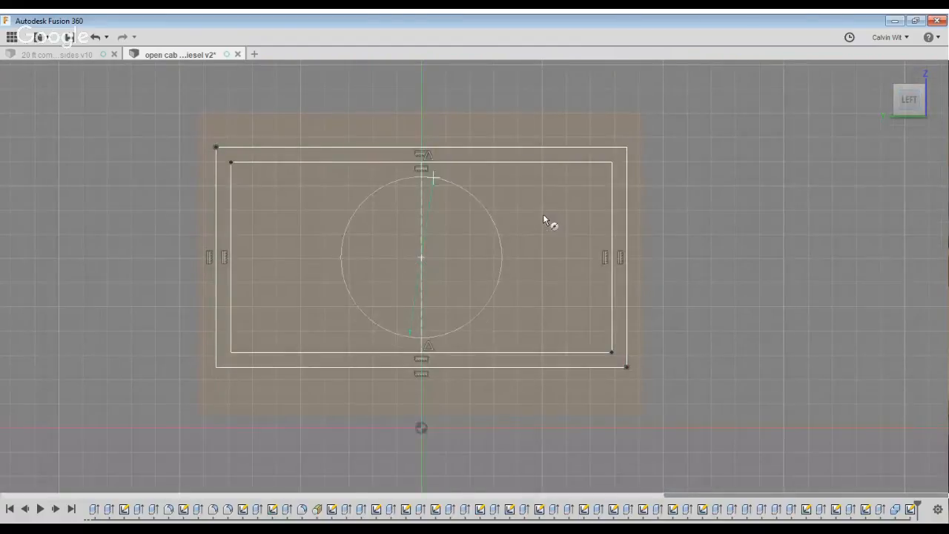
click(530, 199)
middle_drag(881, 325, 920, 361)
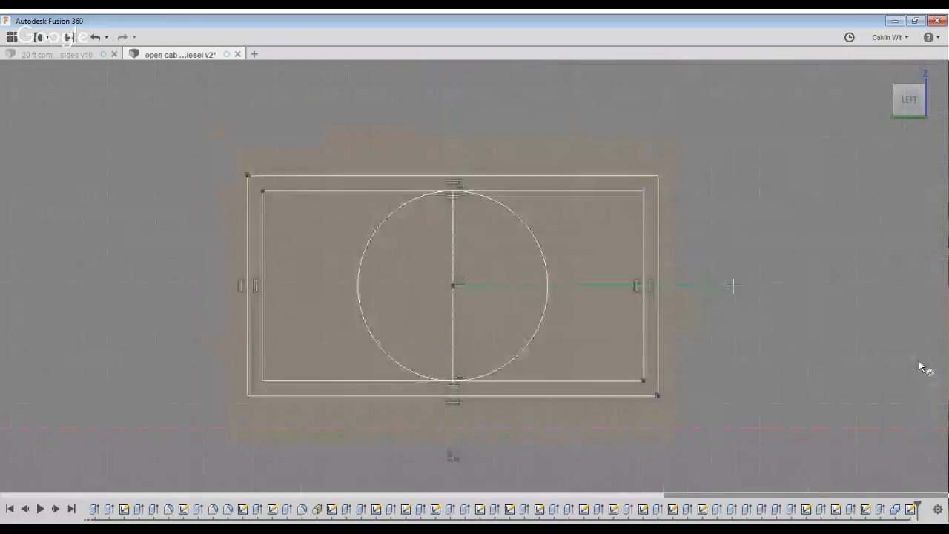
scroll(534, 390, up, 3)
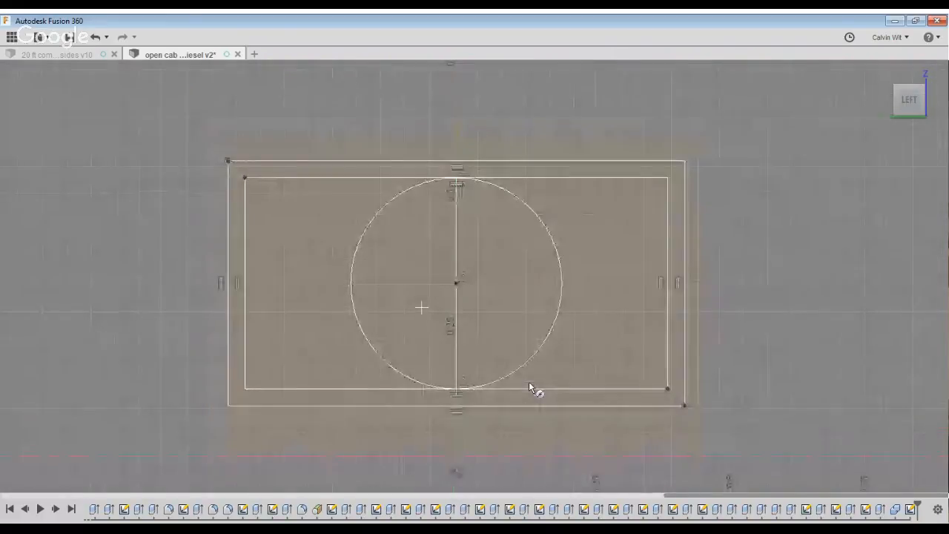
Sketch a larger concentric circle reaching the outer rectangle's upper and lower edges, and trim its parts beyond the inner rectangle
click(581, 346)
click(581, 153)
key(t)
click(628, 166)
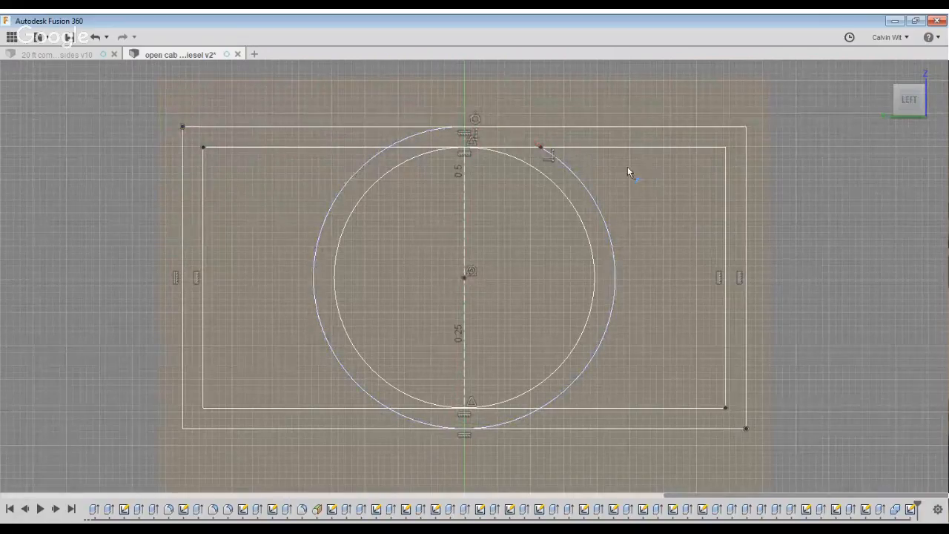
click(428, 132)
click(425, 423)
click(504, 424)
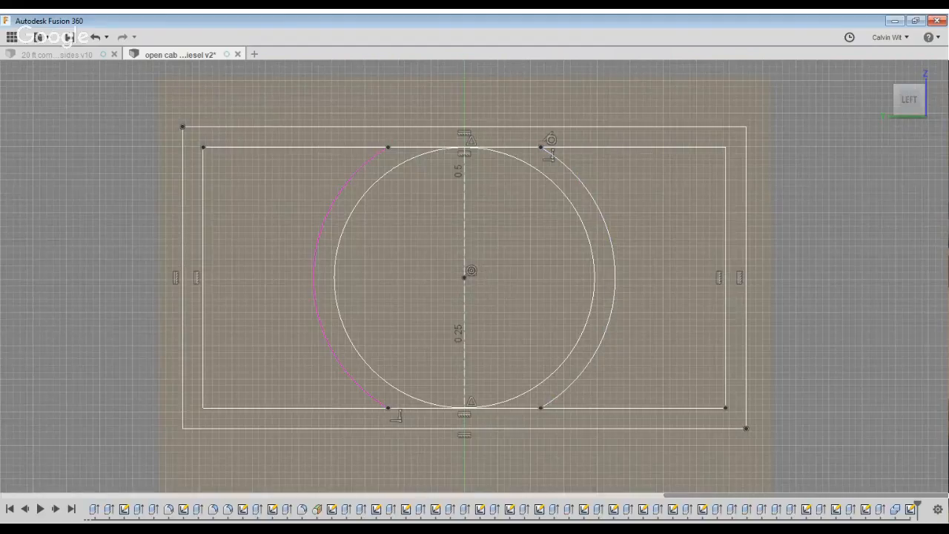
Draw a diagonal line from the circle's centre up to the right side of the inner circle
key(l)
click(465, 278)
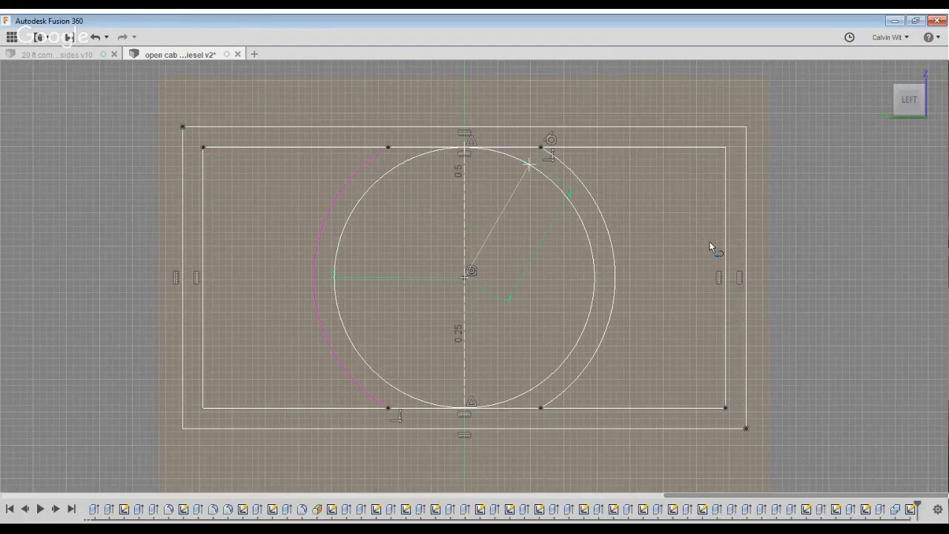
key(Return)
scroll(690, 275, up, 5)
middle_drag(678, 294, 707, 383)
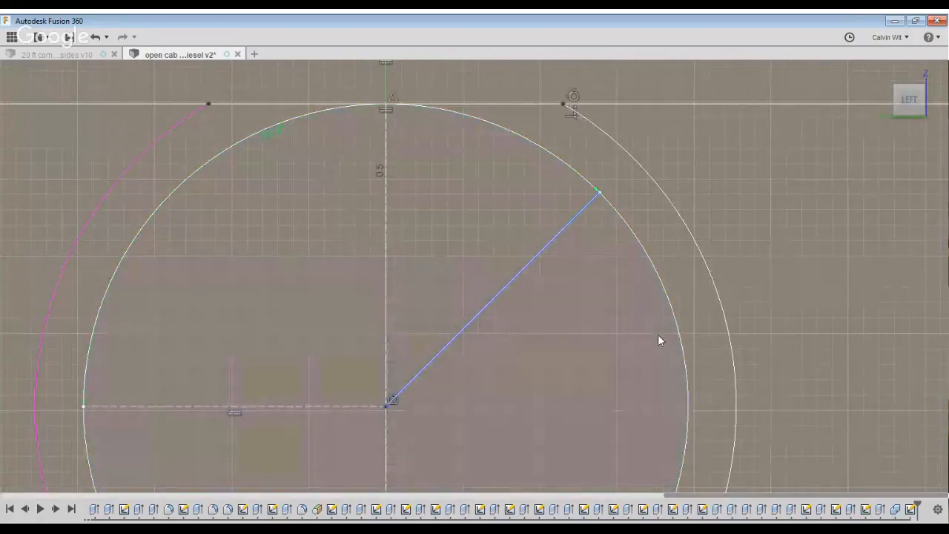
Offset the diagonal line by the same small distance to both sides to outline a spoke
key(o)
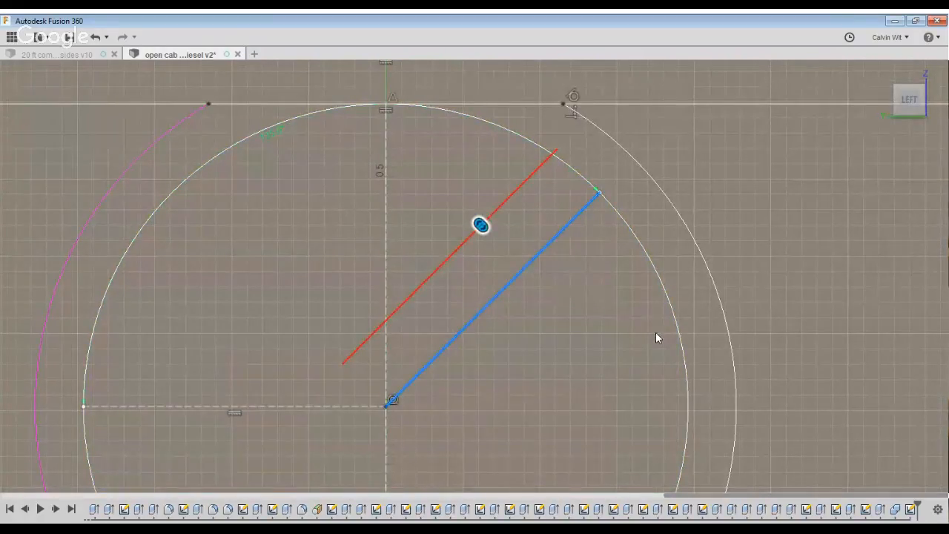
key(Return)
key(o)
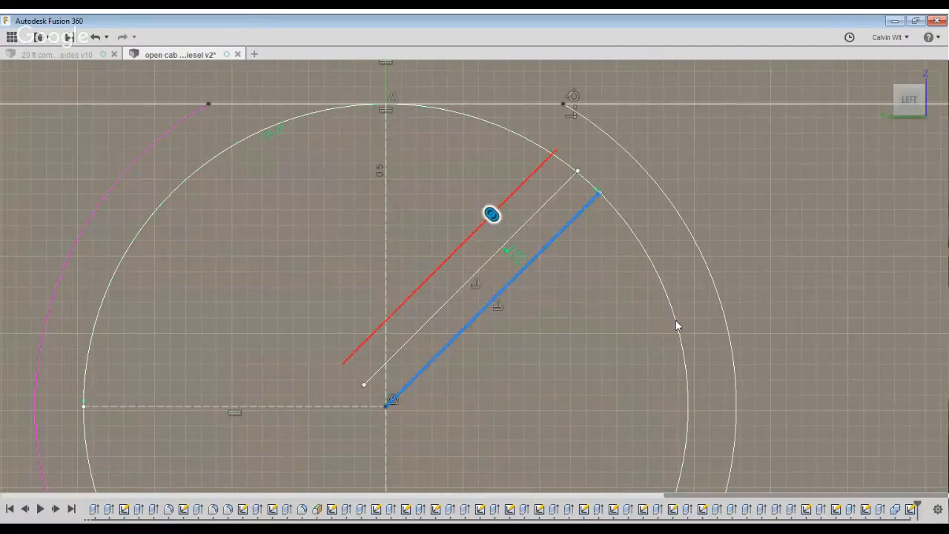
key(Return)
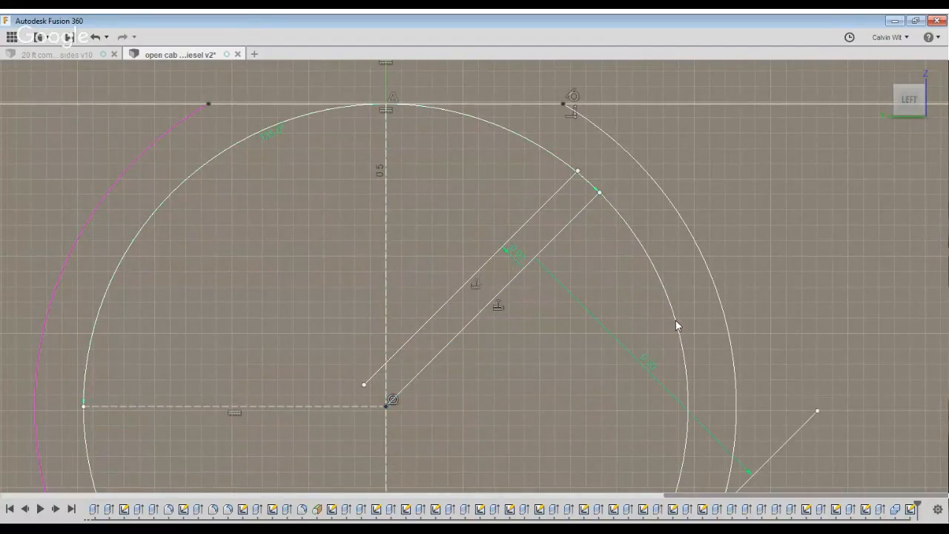
click(747, 470)
click(808, 459)
Trim the spoke's outer line ends at the inner circle and make the middle diagonal a construction line
scroll(705, 276, up, 5)
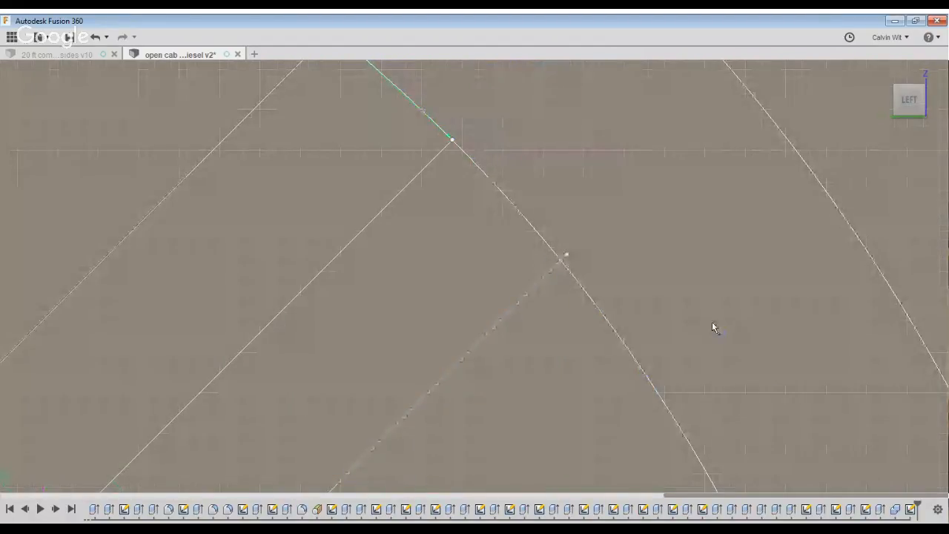
scroll(711, 321, down, 2)
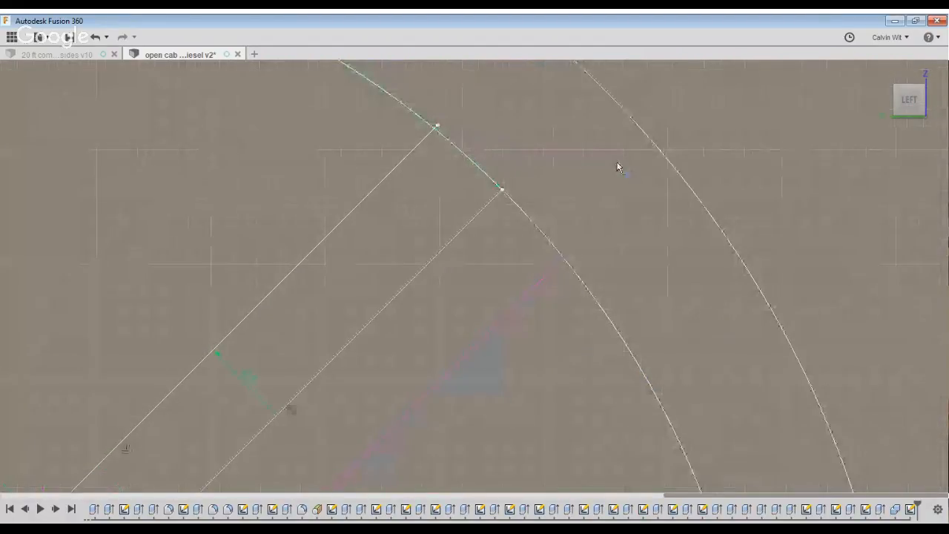
click(546, 153)
key(ctrl+z)
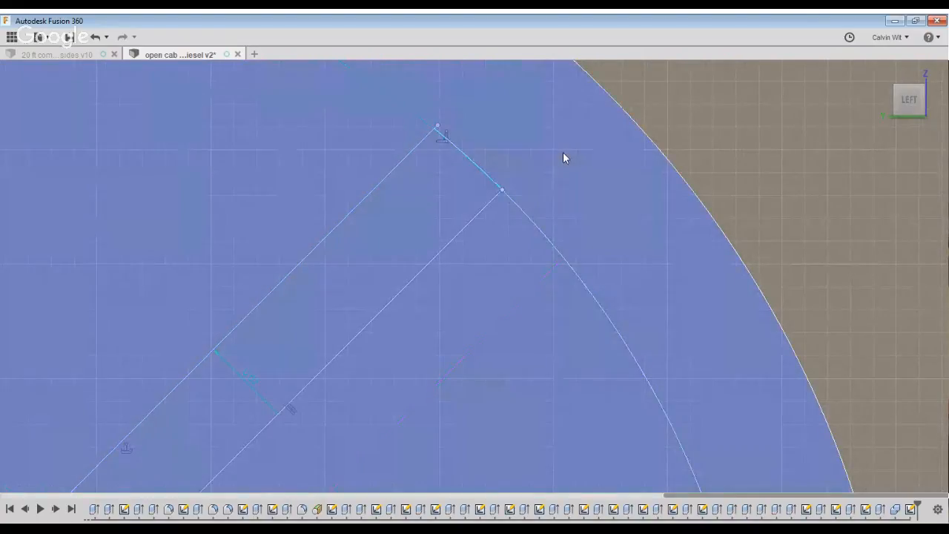
click(547, 152)
scroll(623, 185, down, 3)
key(x)
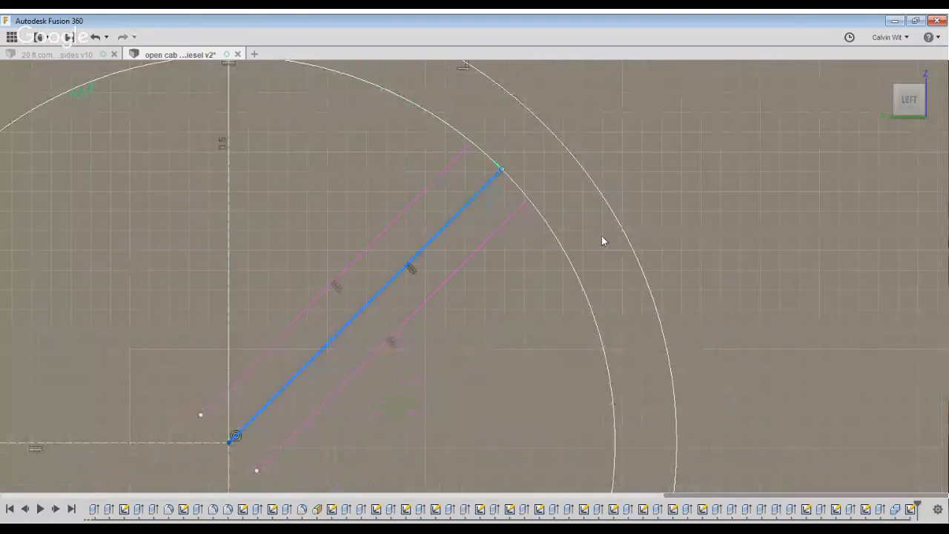
click(882, 253)
Sketch a small hub circle on the centre through the spoke line's crossing with the vertical, and trim the spoke lines inside it
scroll(883, 245, down, 2)
scroll(419, 461, up, 2)
scroll(401, 458, up, 2)
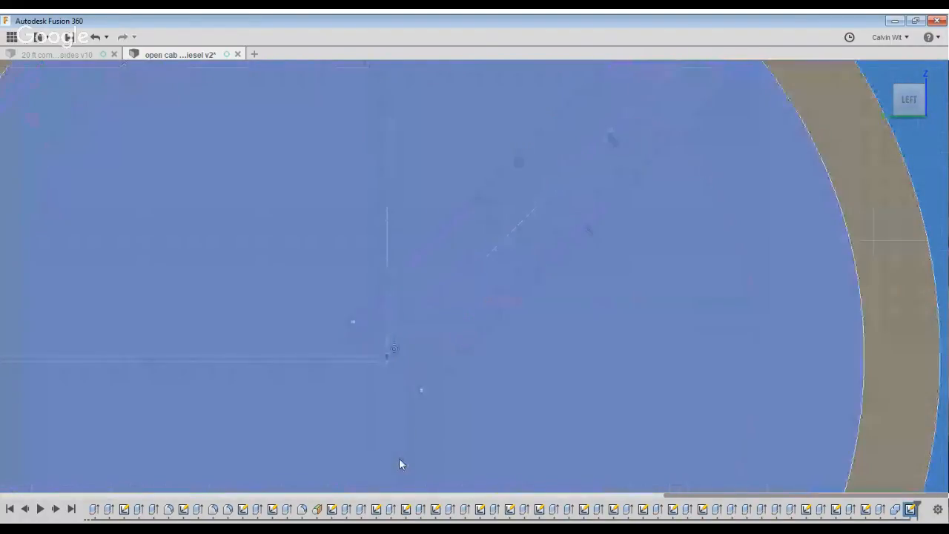
key(c)
click(388, 356)
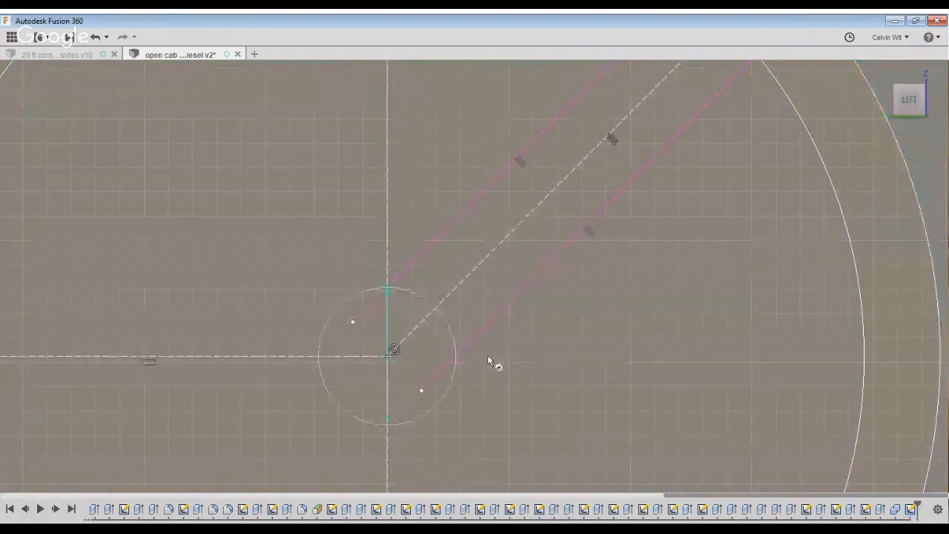
click(389, 287)
key(t)
click(549, 464)
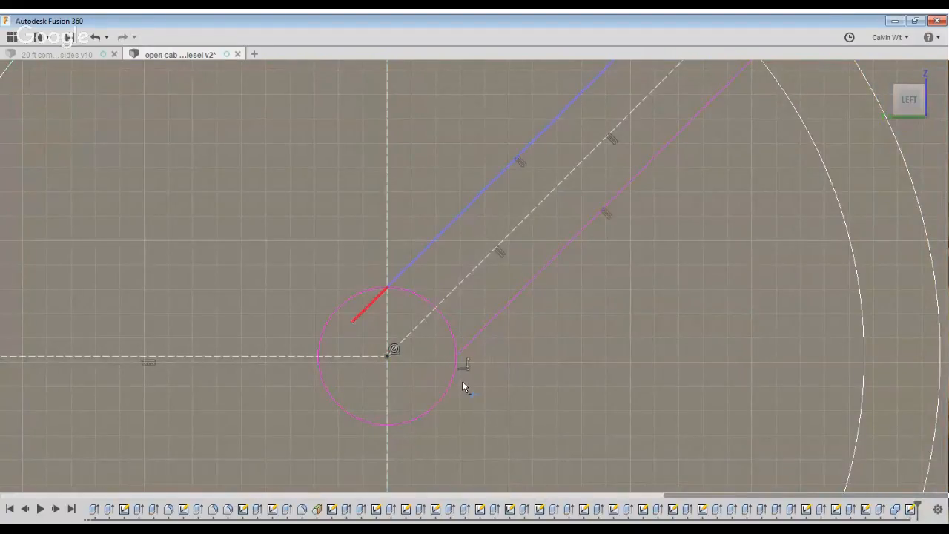
Trim away the inner large circle except for the short arc closing the spoke's outer end
scroll(461, 379, down, 3)
middle_drag(608, 454, 638, 468)
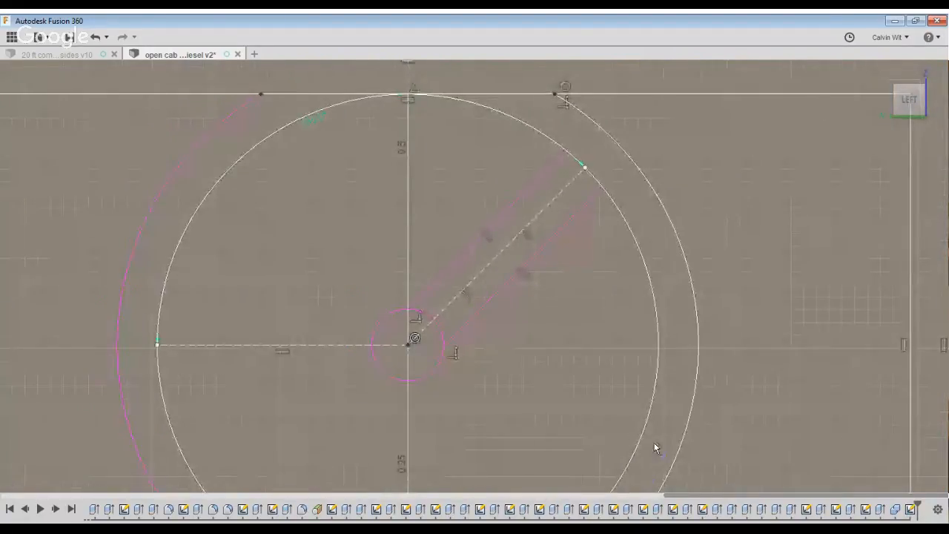
click(667, 162)
click(785, 287)
scroll(789, 285, down, 3)
Create a circular pattern of the spoke outline around the hub centre with 6 instances
click(484, 519)
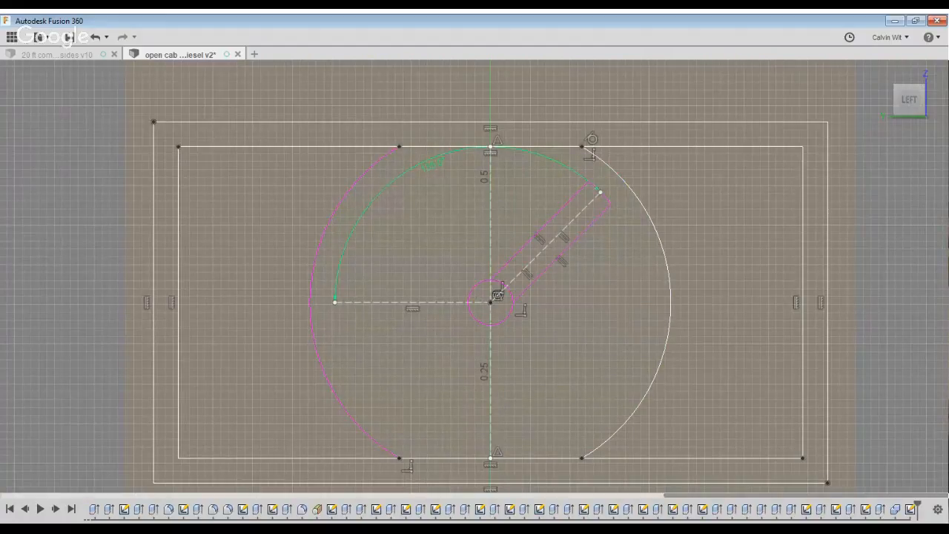
double_click(638, 320)
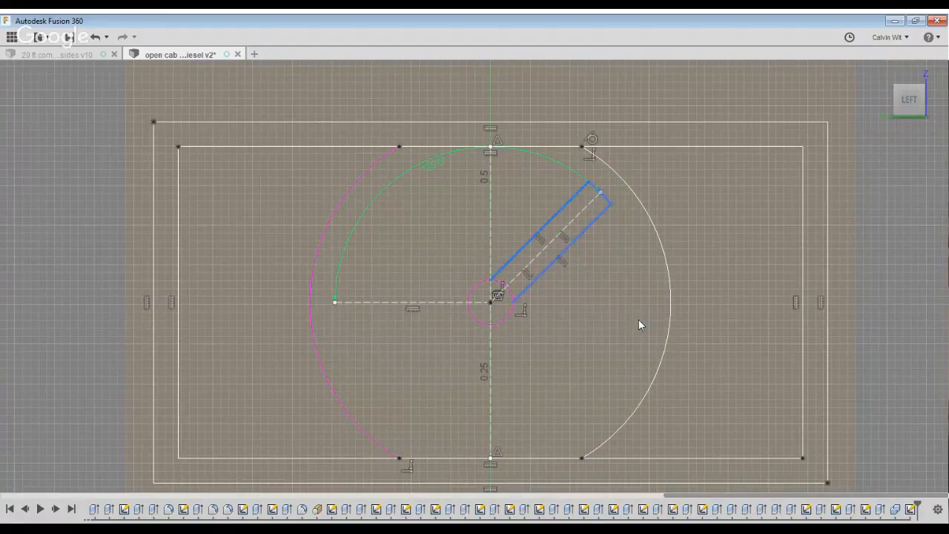
click(614, 373)
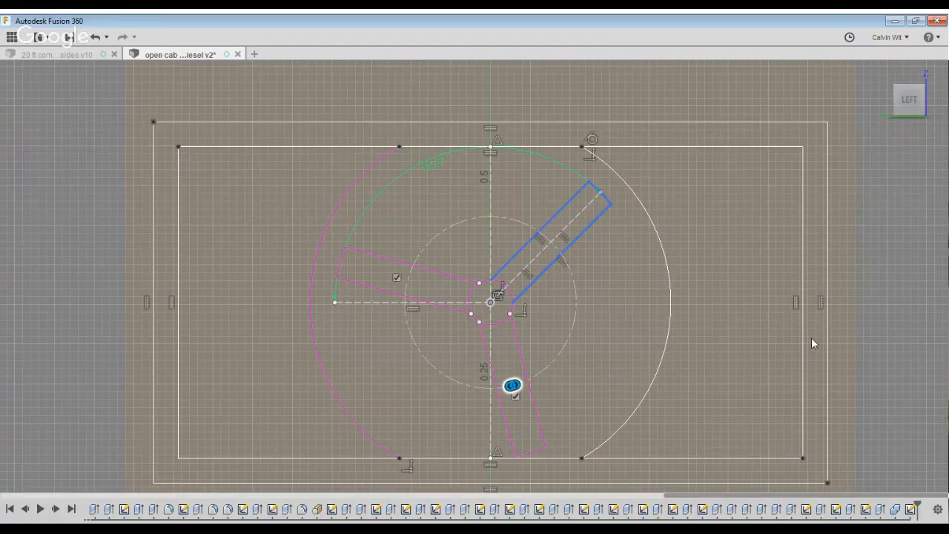
text(8)
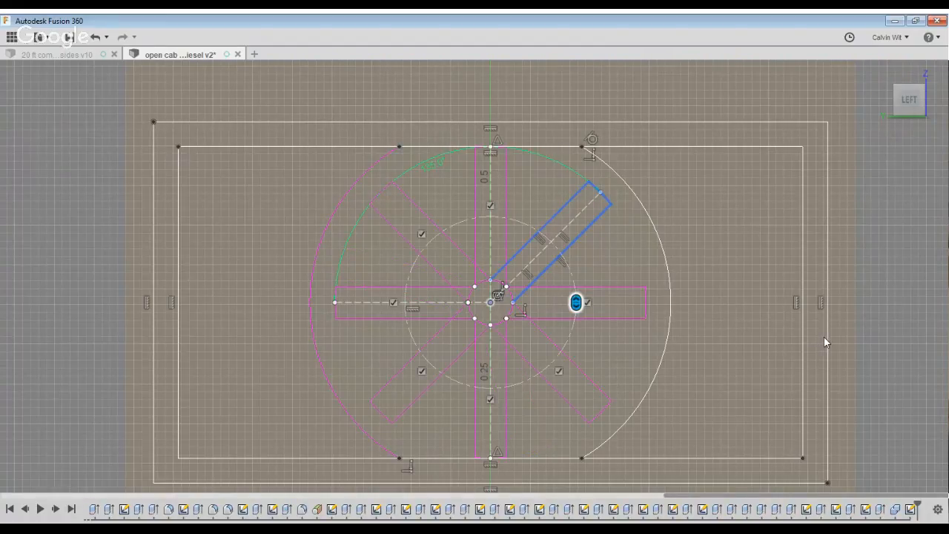
key(BackSpace)
text(6)
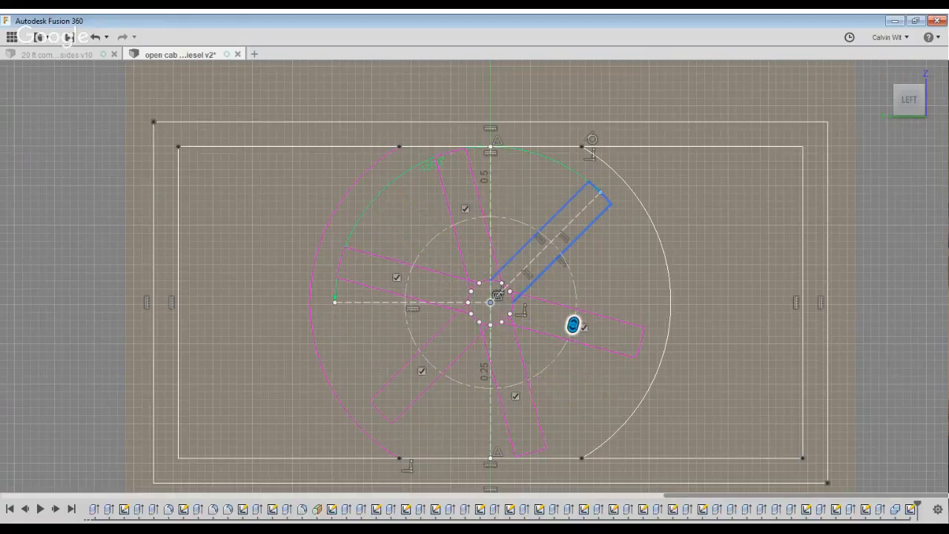
Sketch a larger hub circle through the crossings of neighbouring spokes and trim all overlapping spoke lines inside it
scroll(579, 327, up, 5)
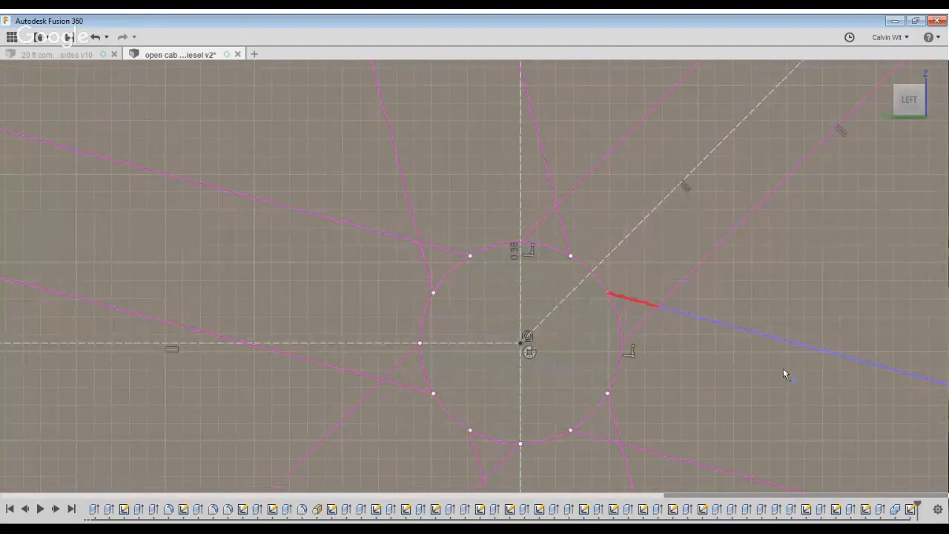
click(520, 343)
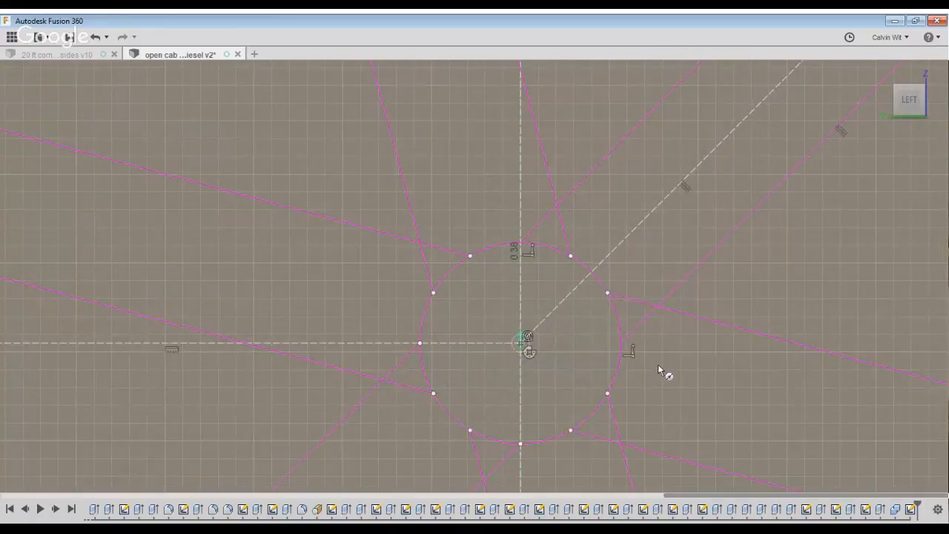
click(701, 265)
click(682, 280)
click(559, 307)
click(535, 331)
click(401, 362)
click(408, 387)
middle_drag(589, 493, 567, 319)
click(574, 395)
click(606, 404)
click(743, 361)
click(749, 344)
click(770, 215)
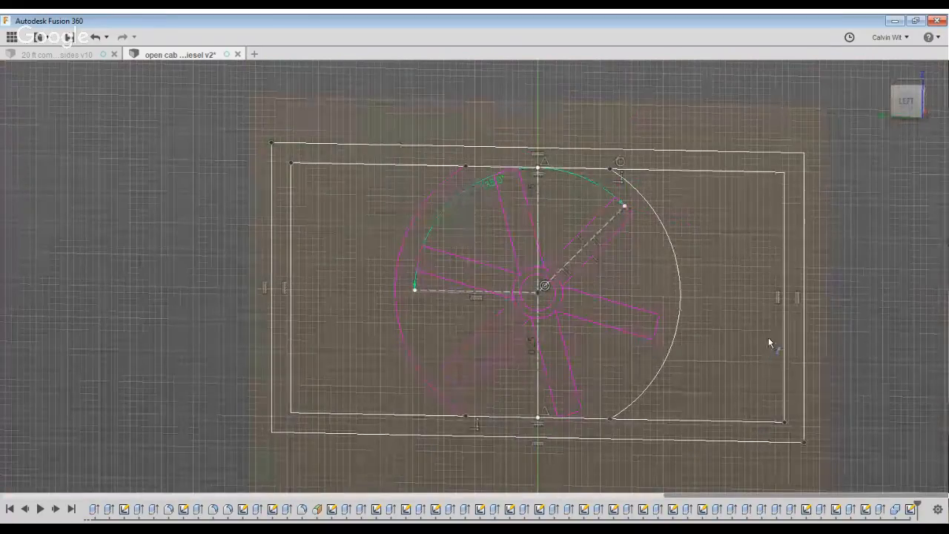
Redraw the full circle around the outer ends of the six spokes
scroll(698, 342, up, 2)
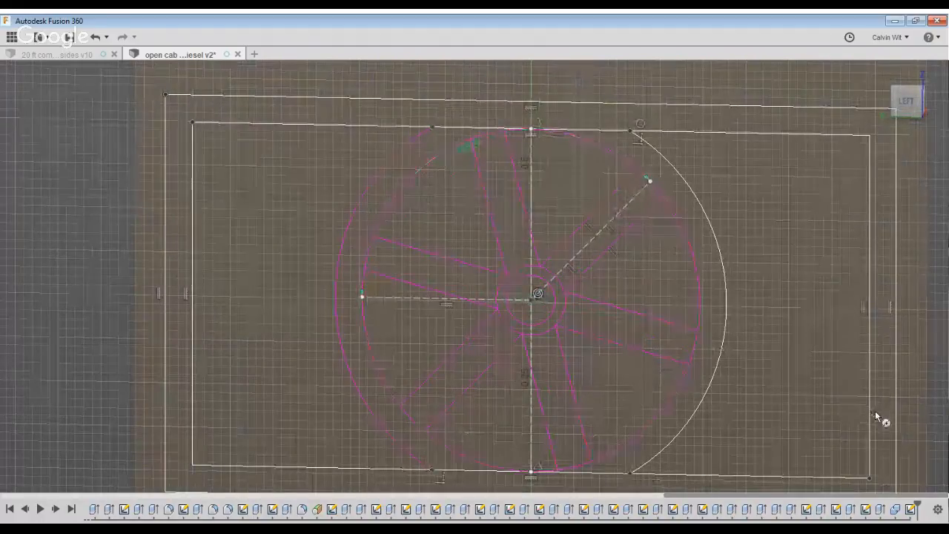
scroll(833, 294, down, 4)
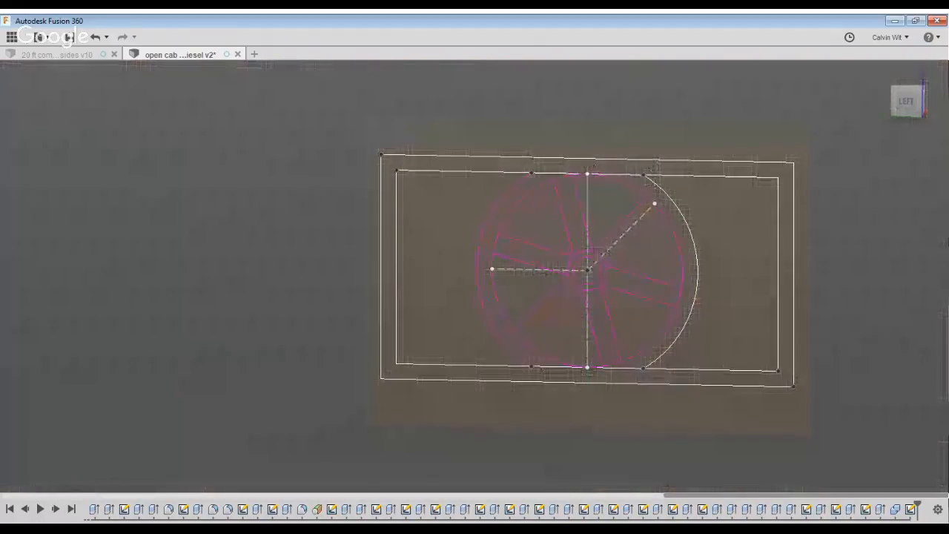
Extrude the rectangular frame and the circular ring profiles 0.04 deep, extending behind the sketch plane
shift+middle_drag(794, 296, 631, 222)
click(756, 223)
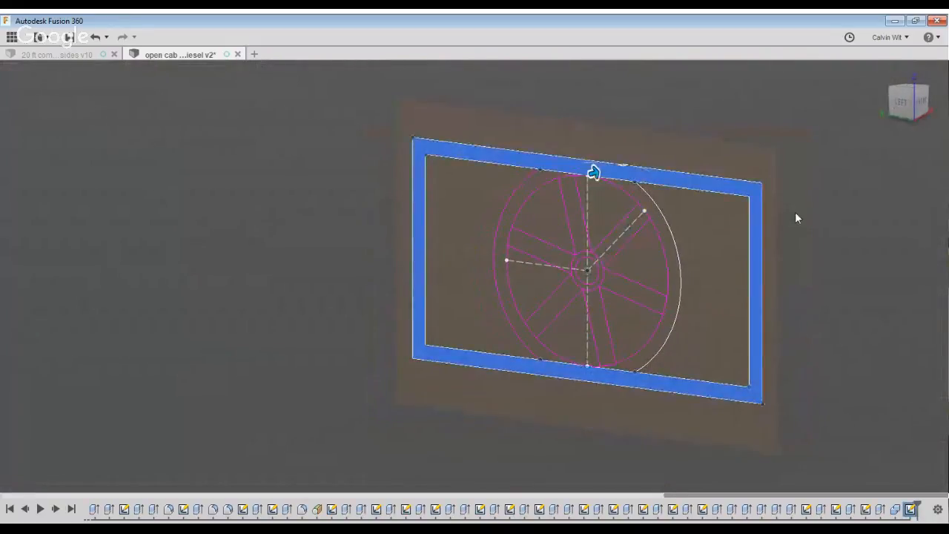
click(672, 256)
click(507, 258)
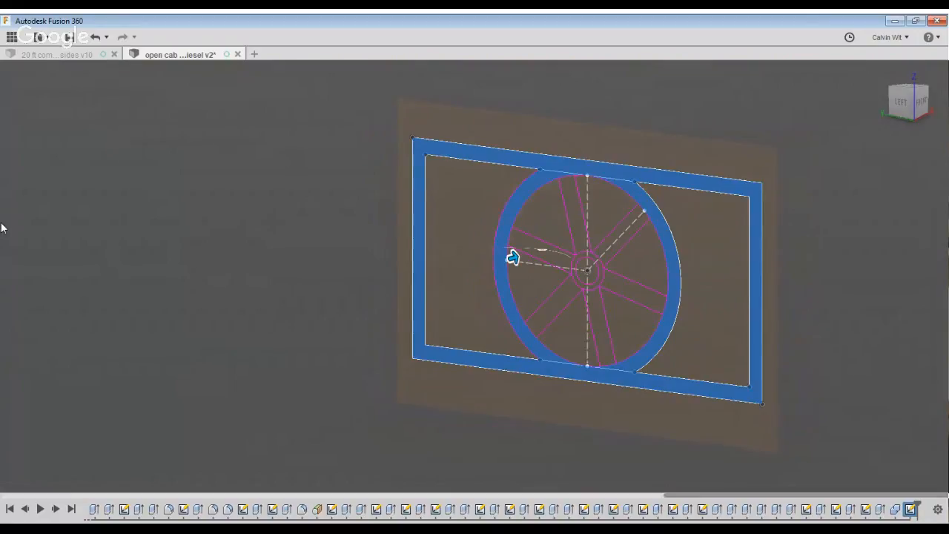
text(-.04)
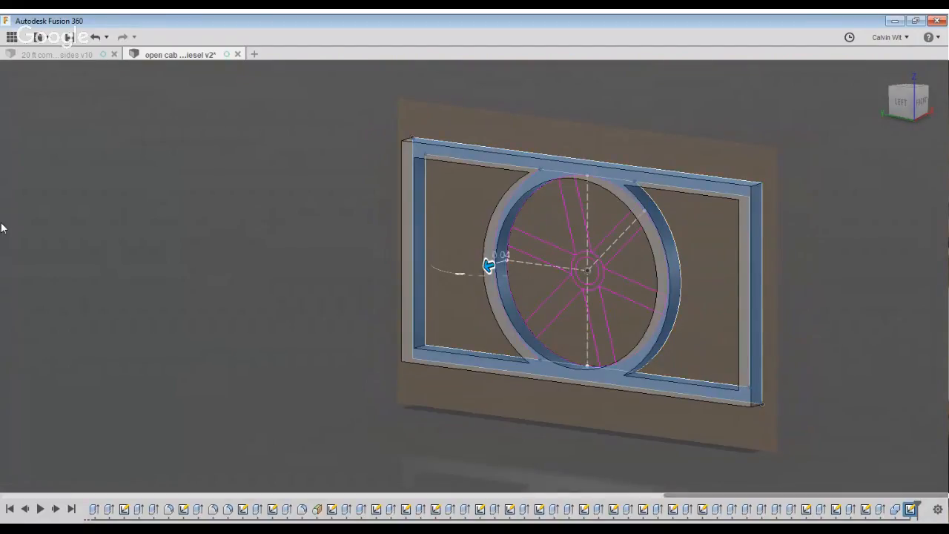
key(Return)
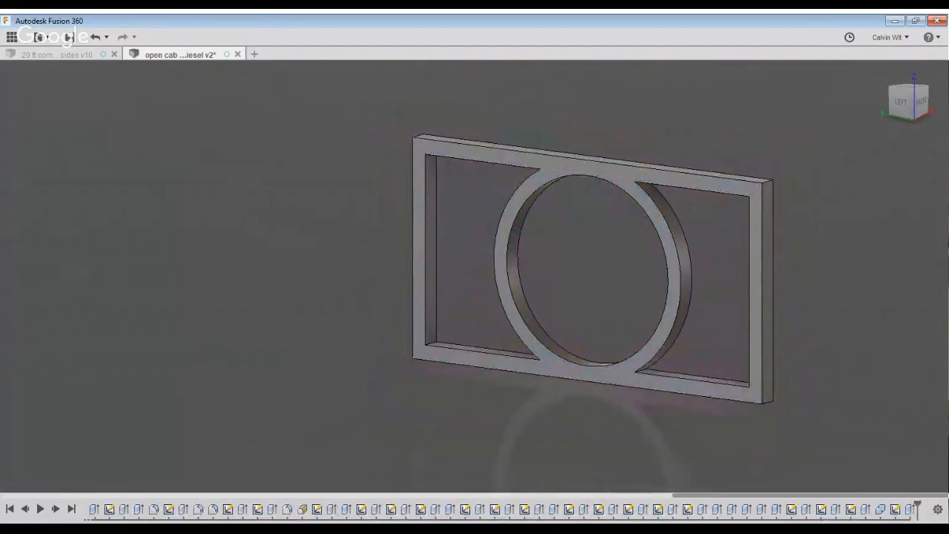
Extrude the six spoke profiles 0.04 deep, in the same direction as the frame
click(552, 308)
click(546, 249)
click(578, 209)
click(630, 229)
click(640, 286)
click(606, 323)
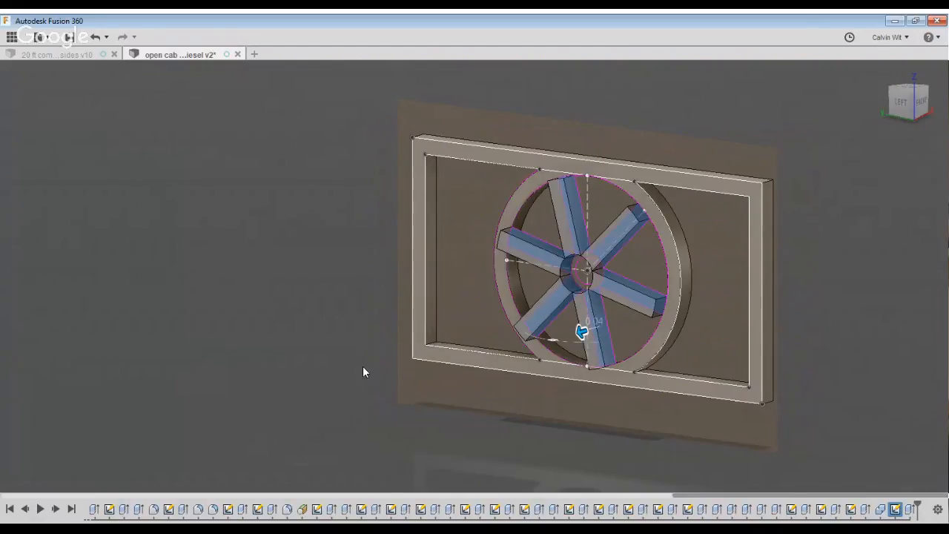
text(-)
key(Return)
Edit the spoke extrusion to include the hub profiles, filling the centre between the six spokes
shift+middle_drag(617, 321, 582, 313)
shift+middle_drag(445, 361, 430, 362)
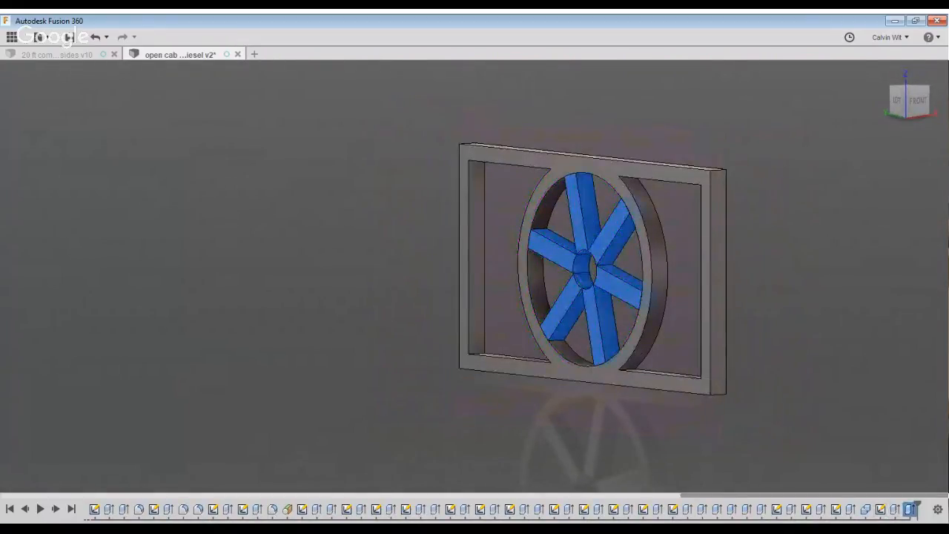
double_click(910, 509)
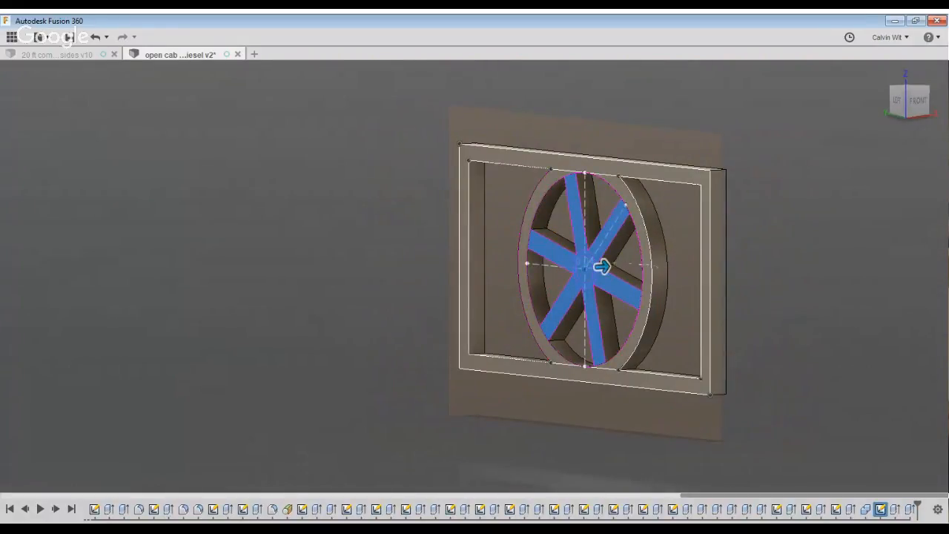
key(Return)
shift+middle_drag(586, 297, 641, 253)
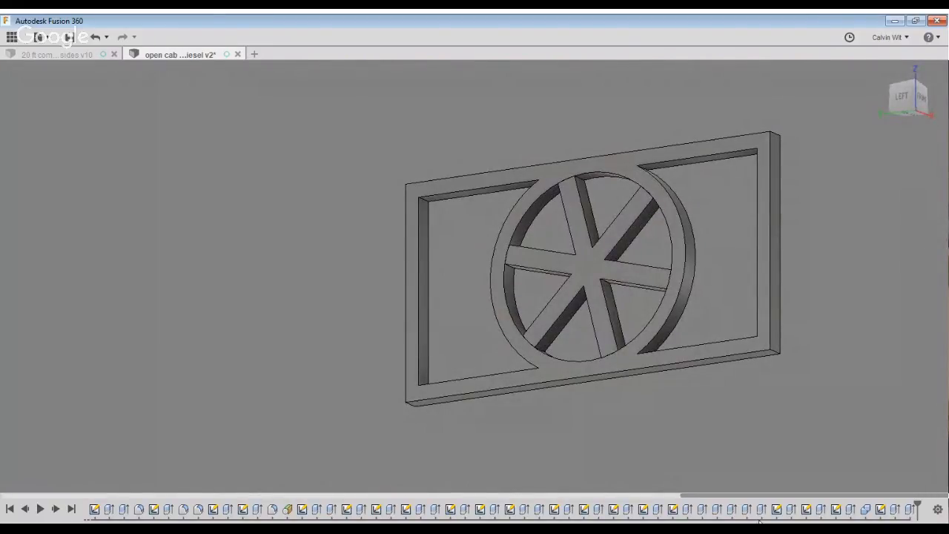
shift+middle_drag(756, 522, 797, 471)
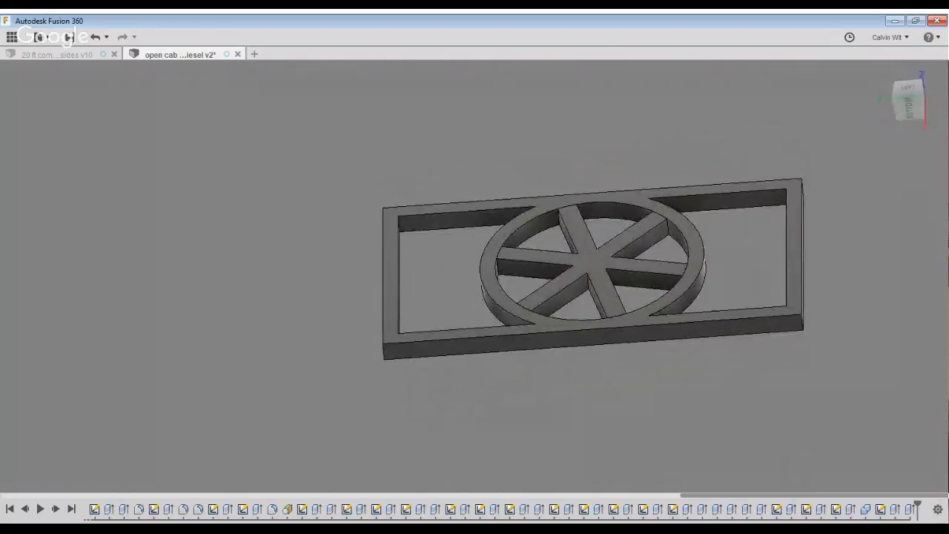
shift+middle_drag(519, 458, 520, 483)
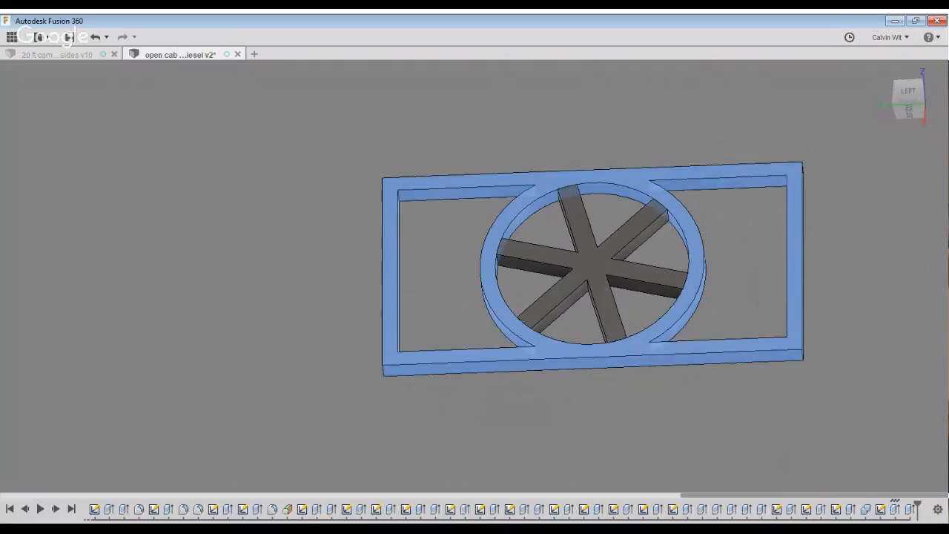
Identify the frame and spoke bodies, and hide the rectangular frame with its ring to isolate the six spokes
click(81, 215)
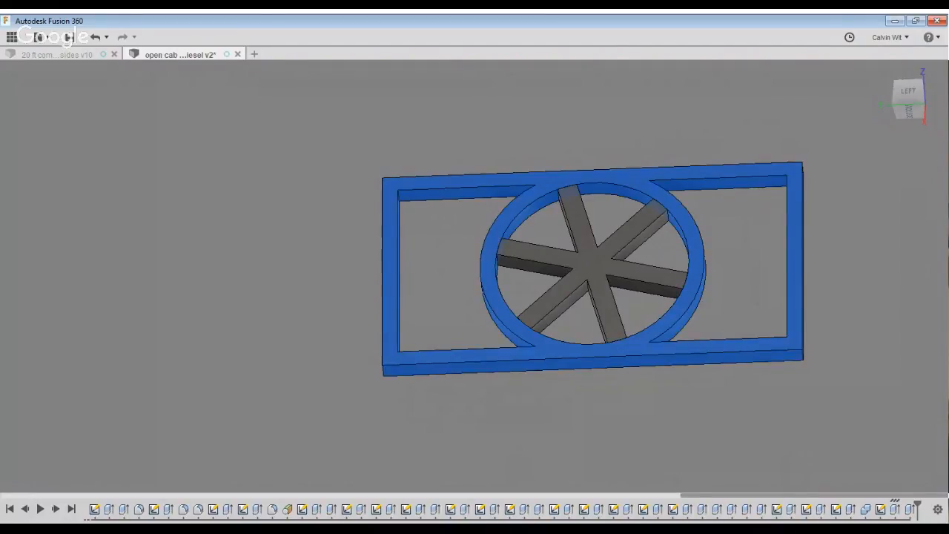
click(81, 227)
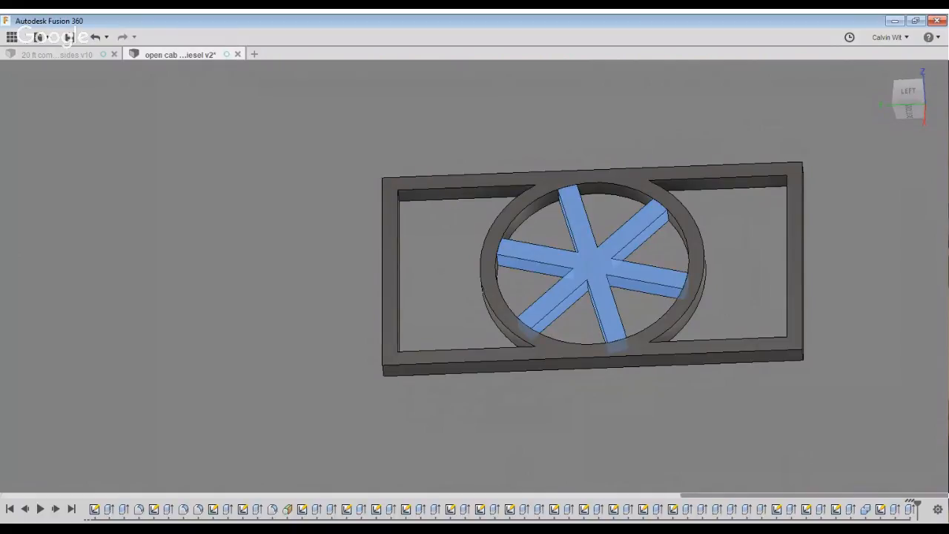
click(445, 290)
shift+middle_drag(445, 291, 412, 343)
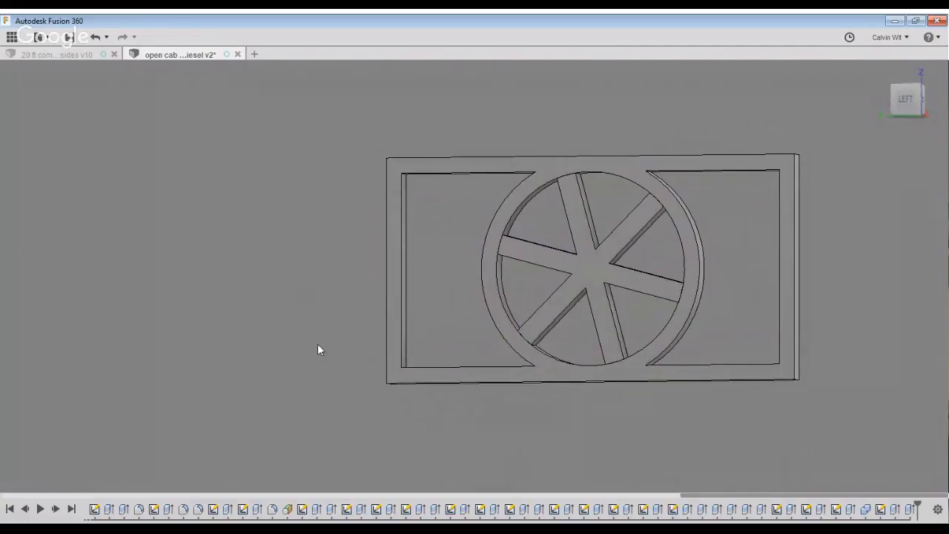
shift+middle_drag(352, 343, 241, 335)
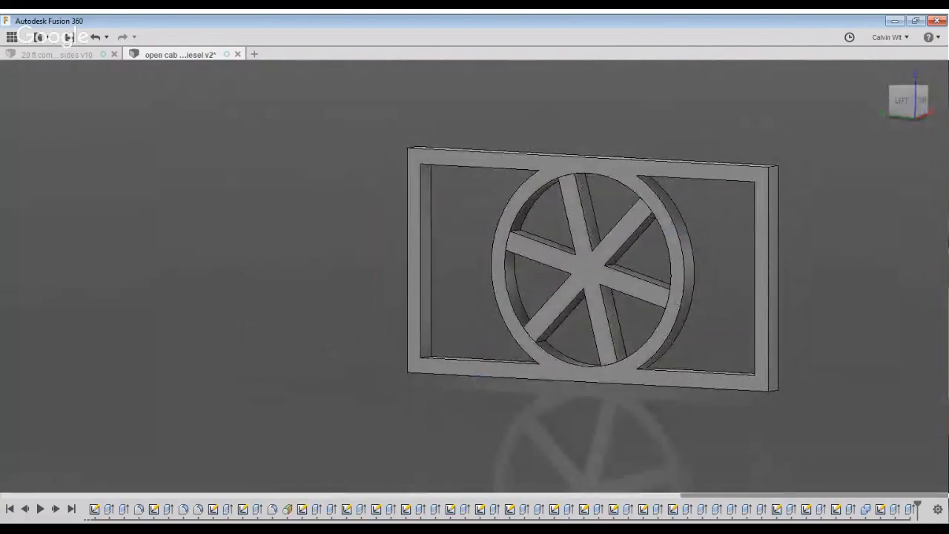
click(731, 438)
shift+middle_drag(731, 438, 645, 412)
click(917, 99)
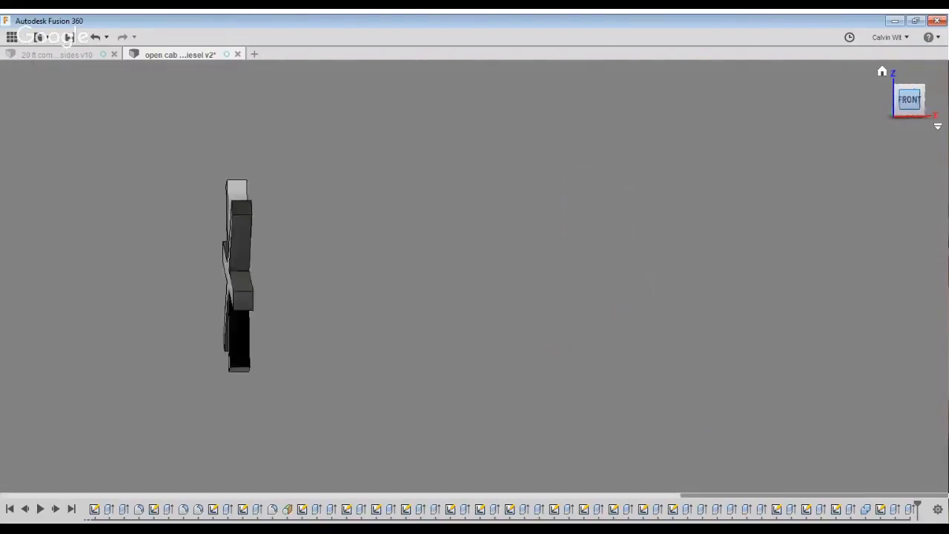
Examine the isolated six-spoke body from several angles and check it against its underlying sketch
shift+middle_drag(723, 399, 643, 326)
scroll(640, 325, up, 4)
scroll(606, 330, down, 3)
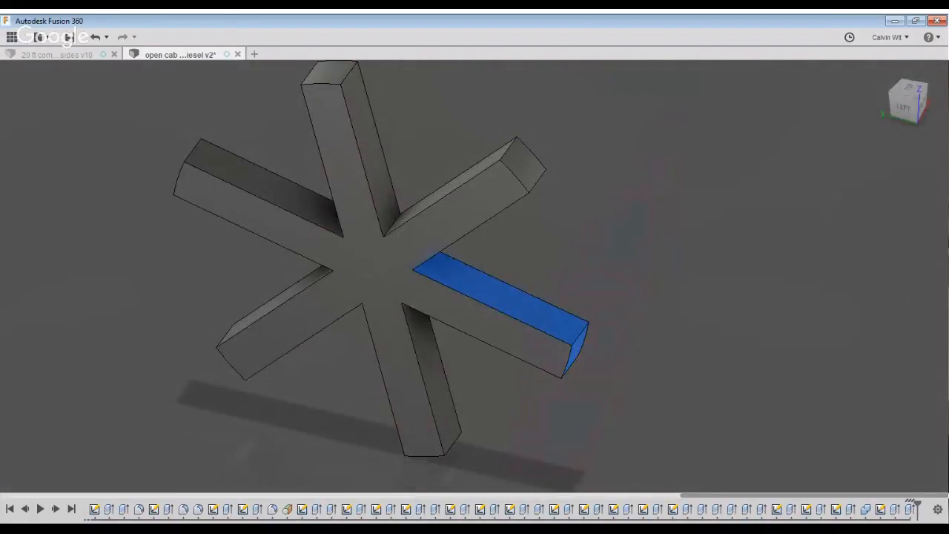
scroll(923, 272, down, 4)
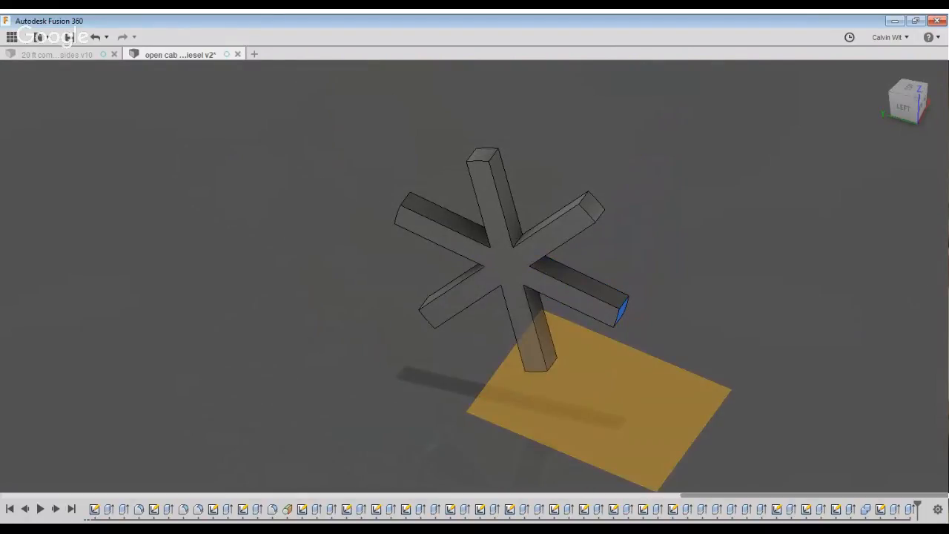
key(Escape)
shift+middle_drag(899, 362, 917, 304)
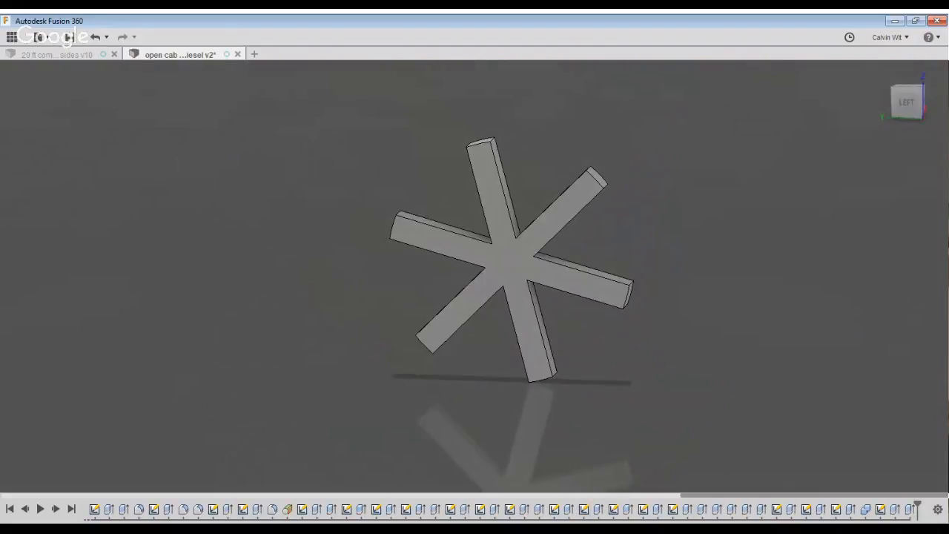
double_click(881, 509)
scroll(733, 137, up, 4)
scroll(903, 188, up, 10)
scroll(782, 404, down, 10)
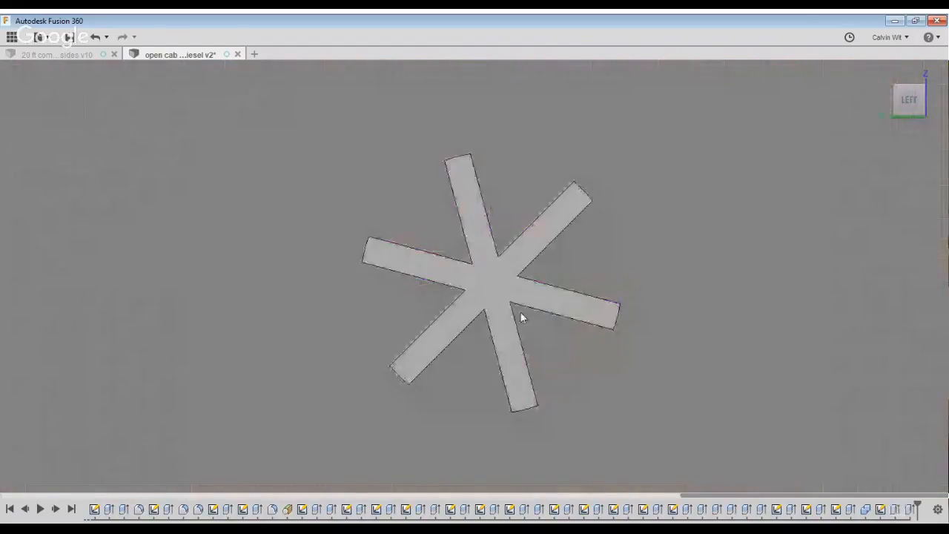
shift+middle_drag(520, 312, 525, 231)
Chamfer one long edge of a single spoke so that it starts to form an angled fan blade
scroll(599, 182, up, 3)
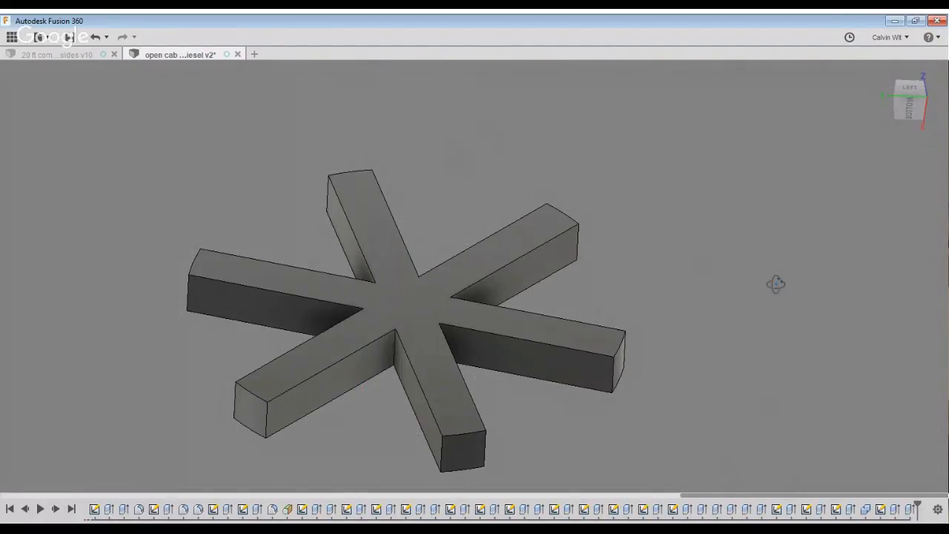
shift+middle_drag(776, 284, 756, 288)
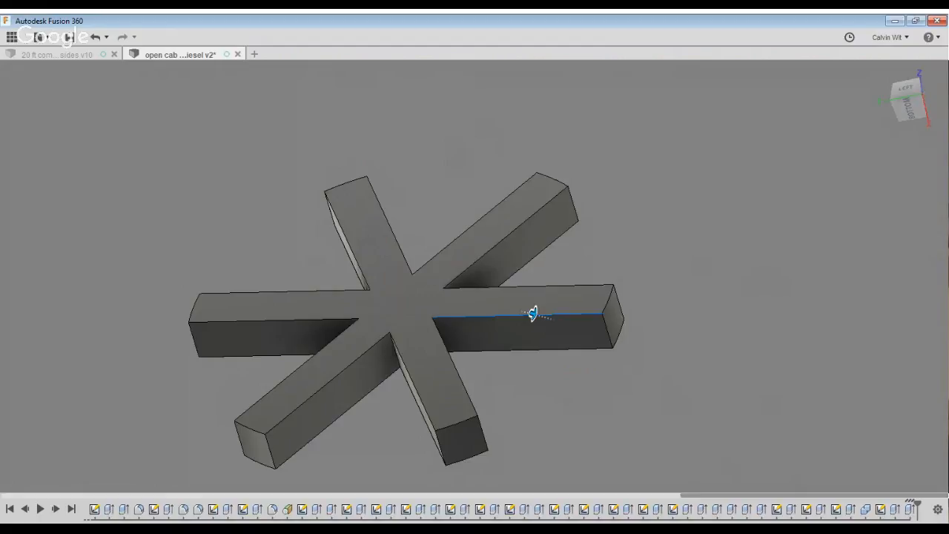
text(1)
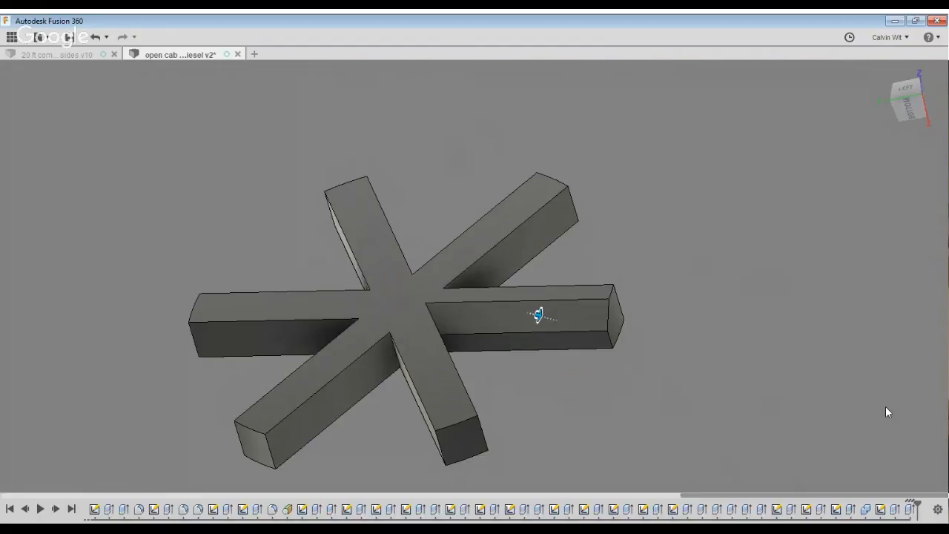
scroll(888, 411, up, 3)
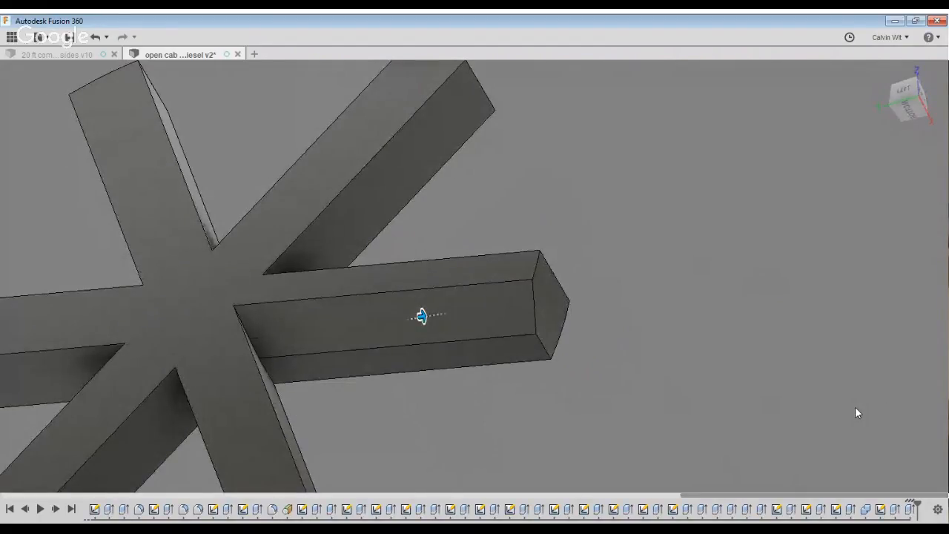
key(BackSpace)
key(BackSpace)
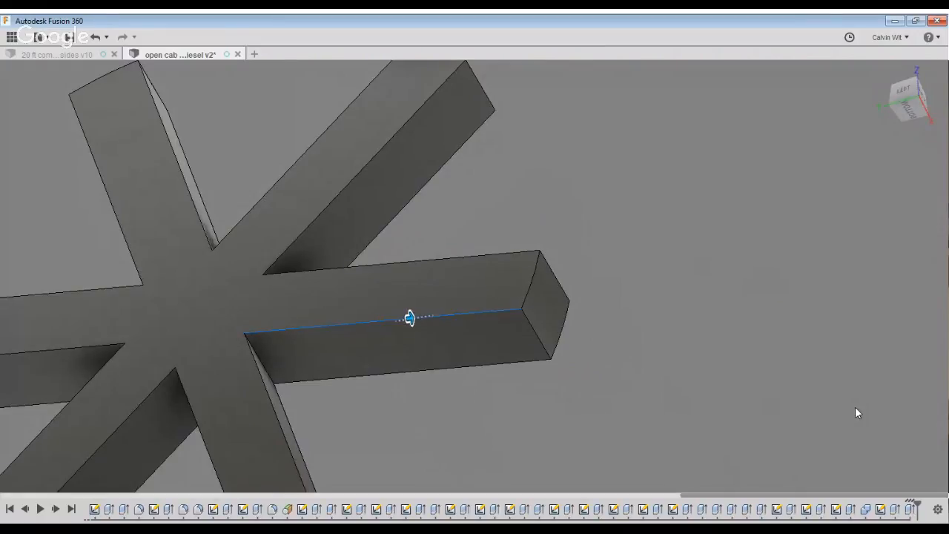
text(5)
key(BackSpace)
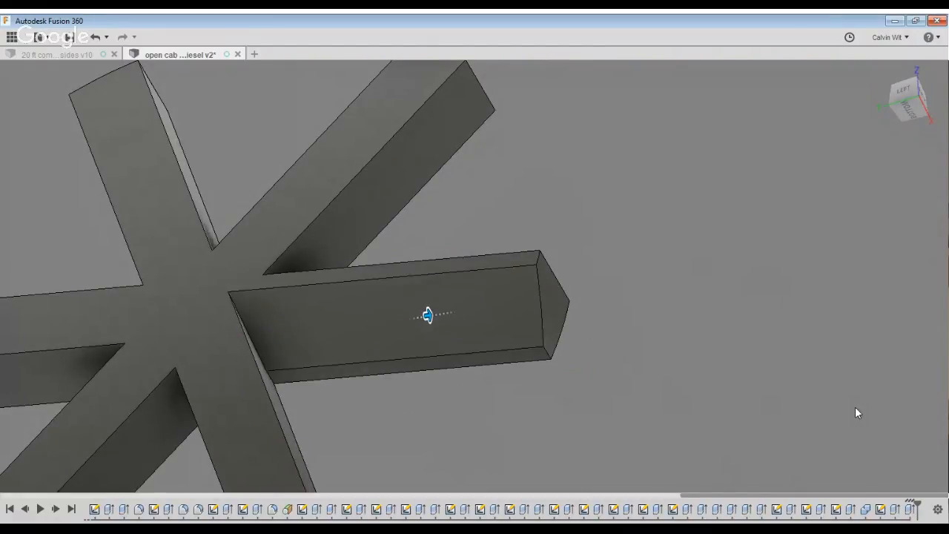
key(Return)
Chamfer the diagonally opposite long edge of the same spoke to thin it into a slanted blade
shift+middle_drag(794, 425, 658, 356)
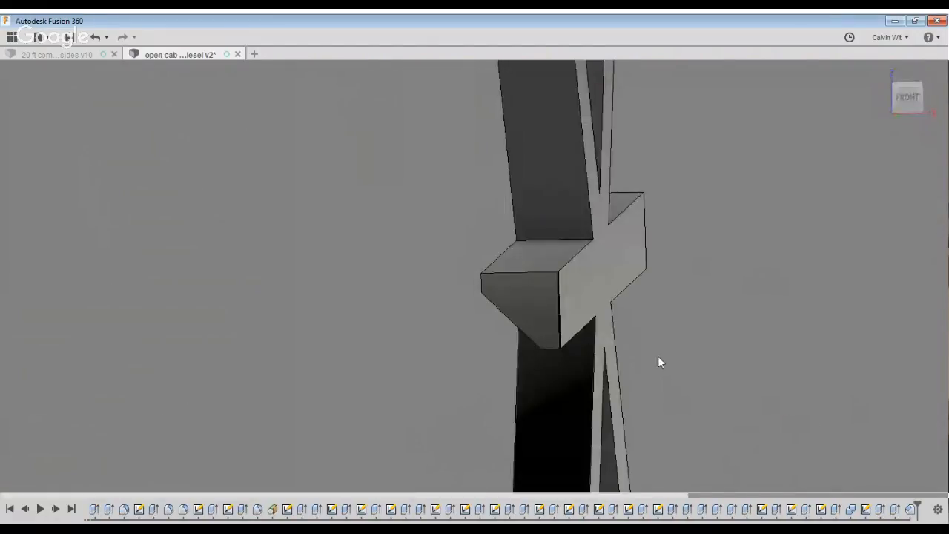
click(578, 254)
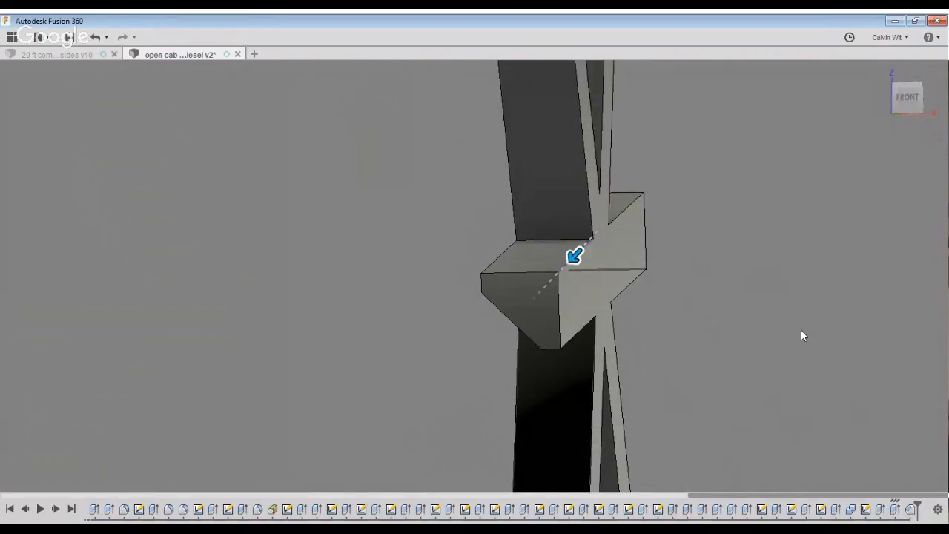
shift+middle_drag(801, 335, 661, 324)
scroll(661, 324, down, 3)
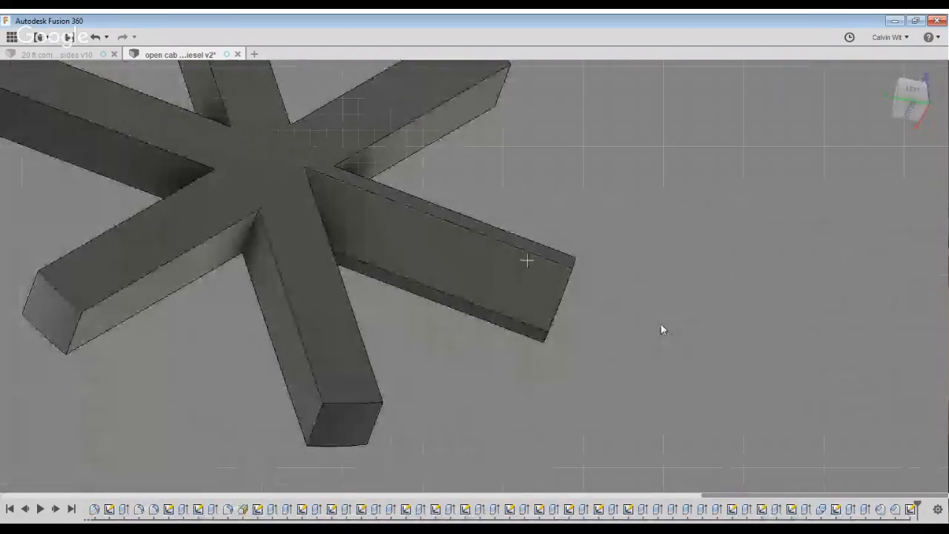
shift+middle_drag(716, 350, 586, 386)
shift+middle_drag(659, 330, 691, 360)
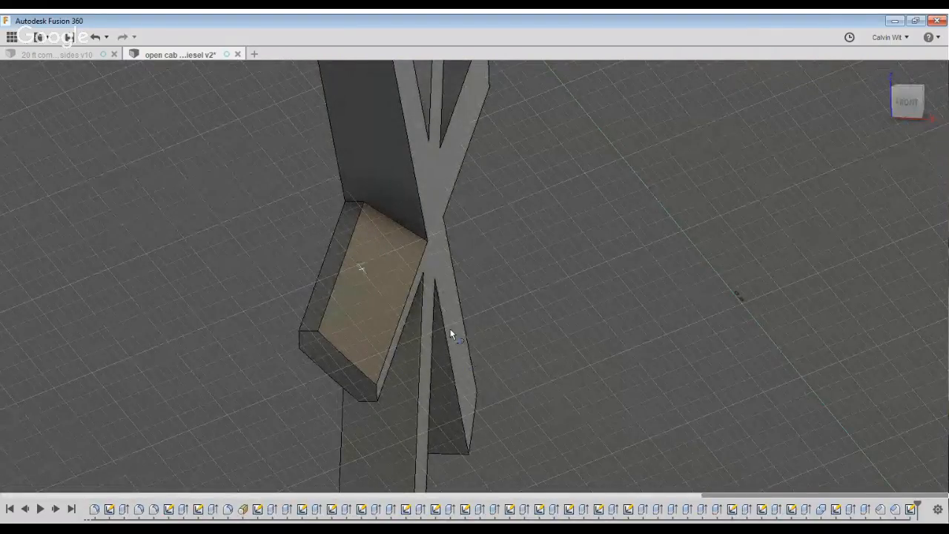
click(429, 330)
click(501, 390)
key(Escape)
click(458, 351)
mouse_move(727, 364)
shift+middle_down()
mouse_move(391, 343)
mouse_move(632, 387)
mouse_move(560, 382)
mouse_move(736, 364)
shift+middle_up()
key(ctrl+z)
Fillet the long edges of the spoke that already has both chamfers
scroll(678, 380, down, 4)
scroll(736, 364, up, 3)
shift+drag(735, 364, 705, 364)
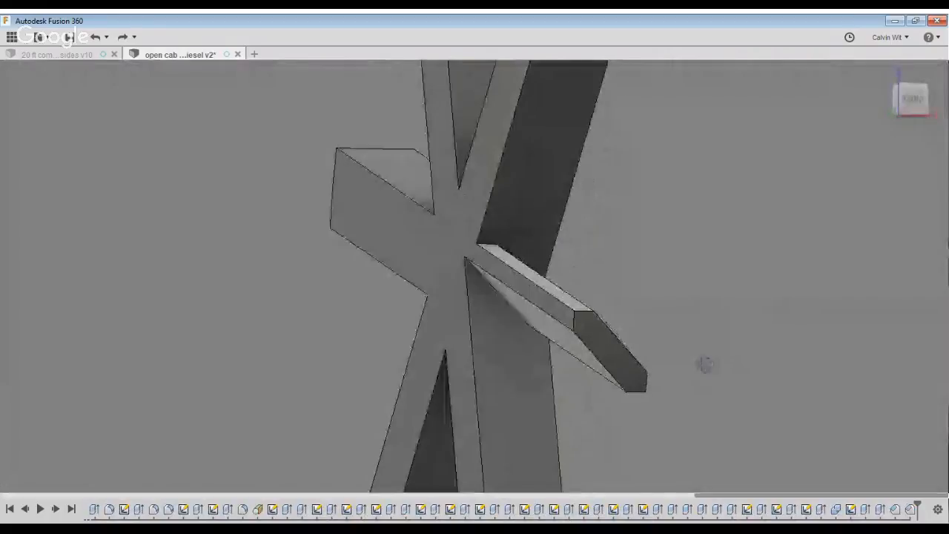
click(543, 285)
shift+middle_drag(740, 490, 790, 452)
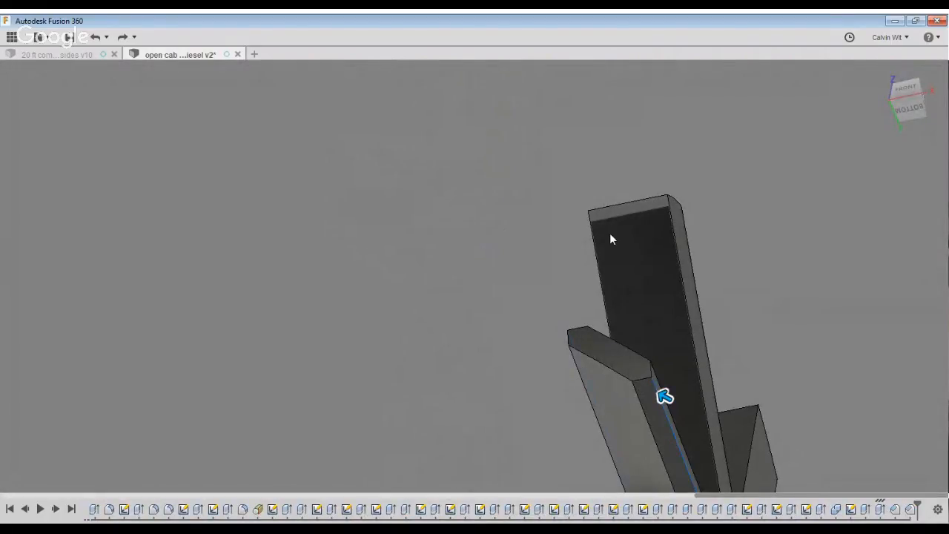
shift+middle_drag(585, 262, 625, 250)
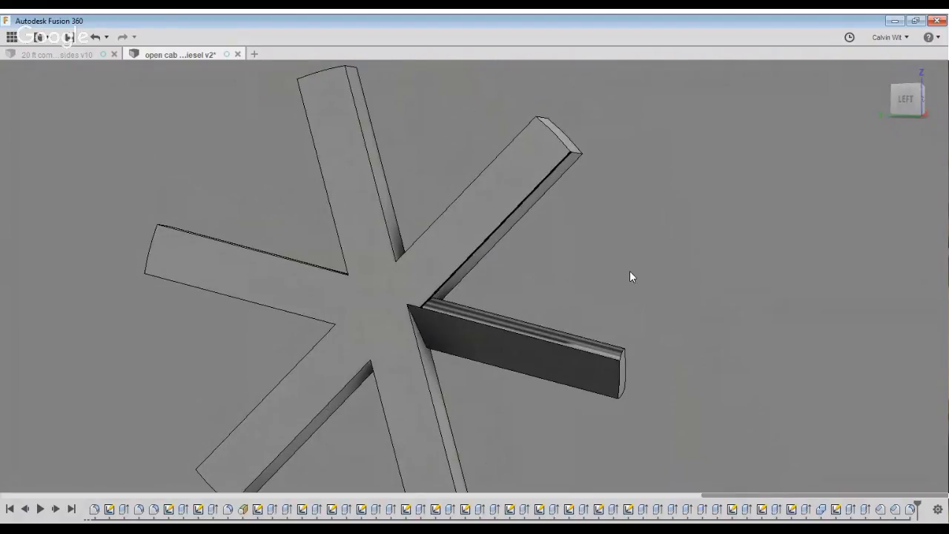
Chamfer two diagonally opposite long edges of the adjacent second spoke to shape it into a slanted blade
shift+middle_drag(755, 290, 610, 262)
click(492, 175)
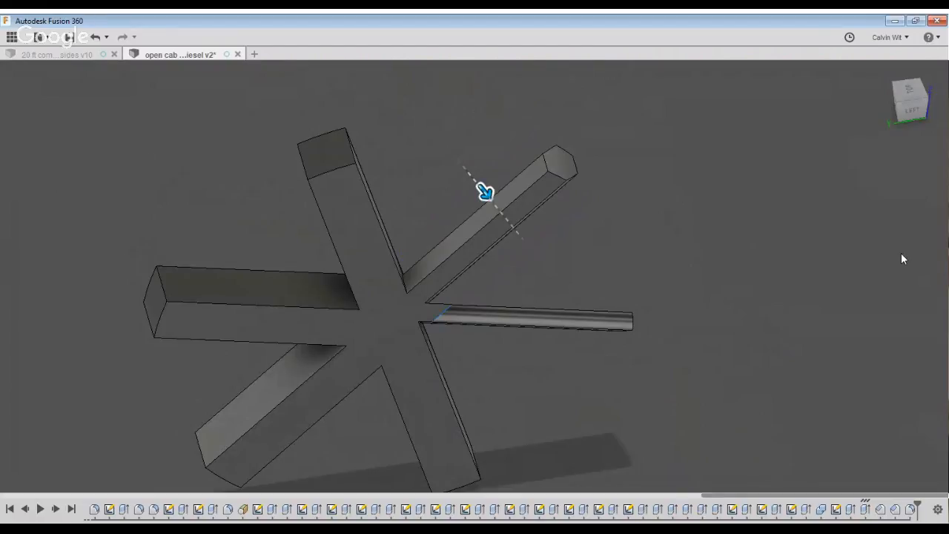
key(Return)
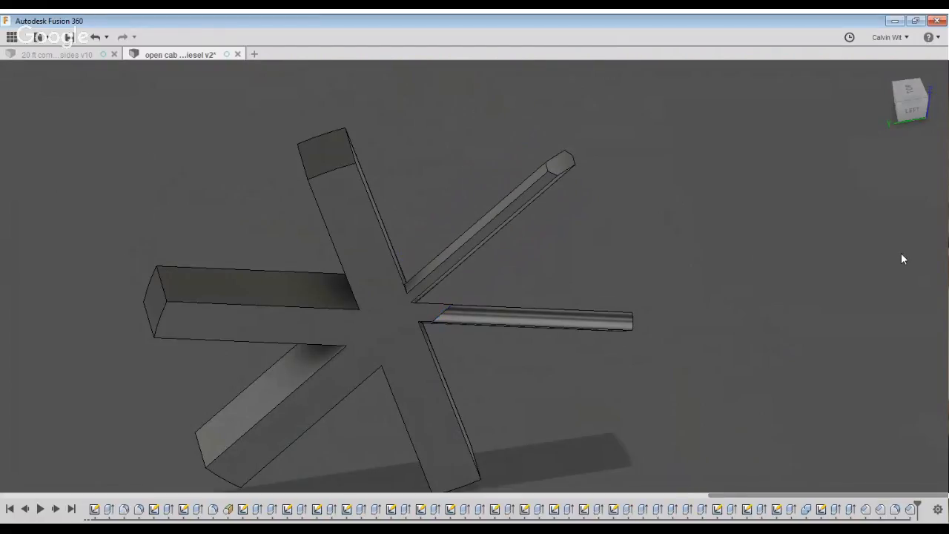
Delete the fillet from the first chamfered spoke
shift+middle_drag(885, 258, 796, 200)
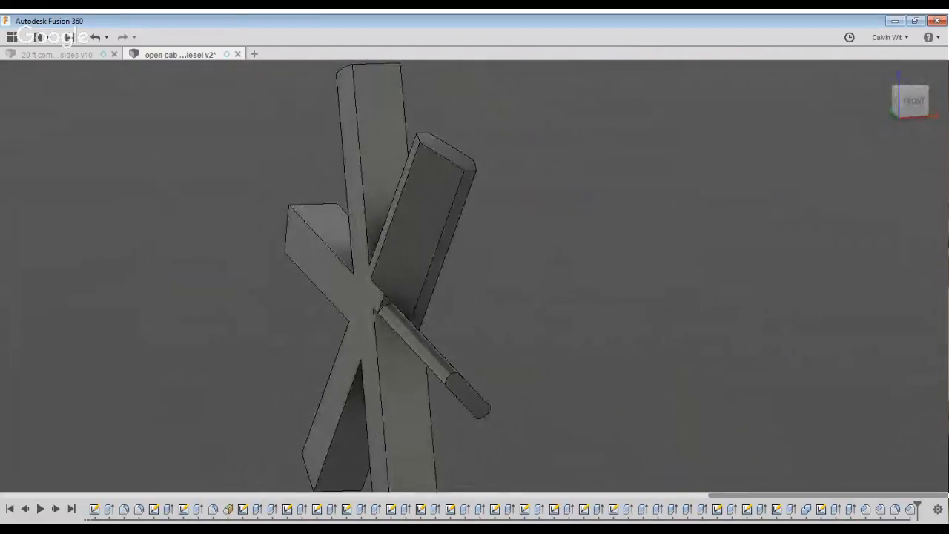
click(896, 510)
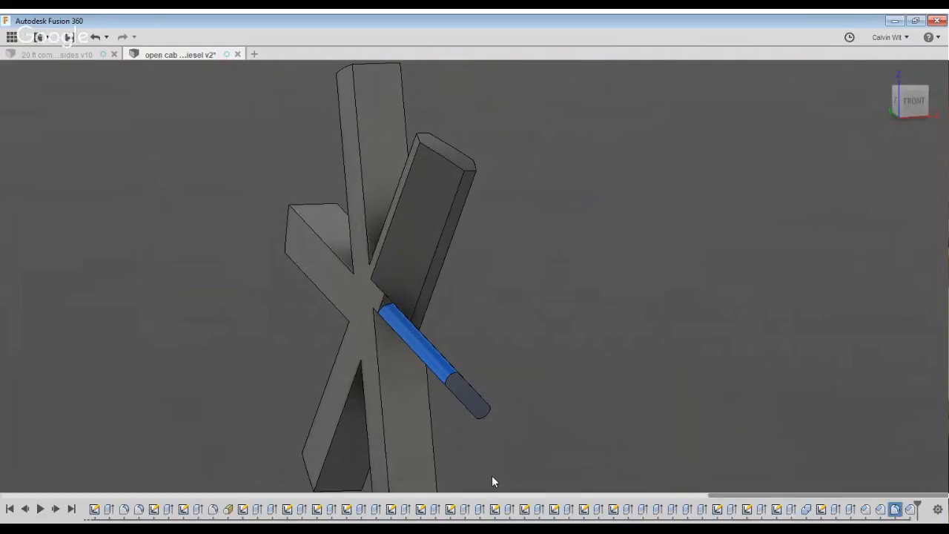
click(533, 369)
shift+middle_drag(532, 369, 788, 334)
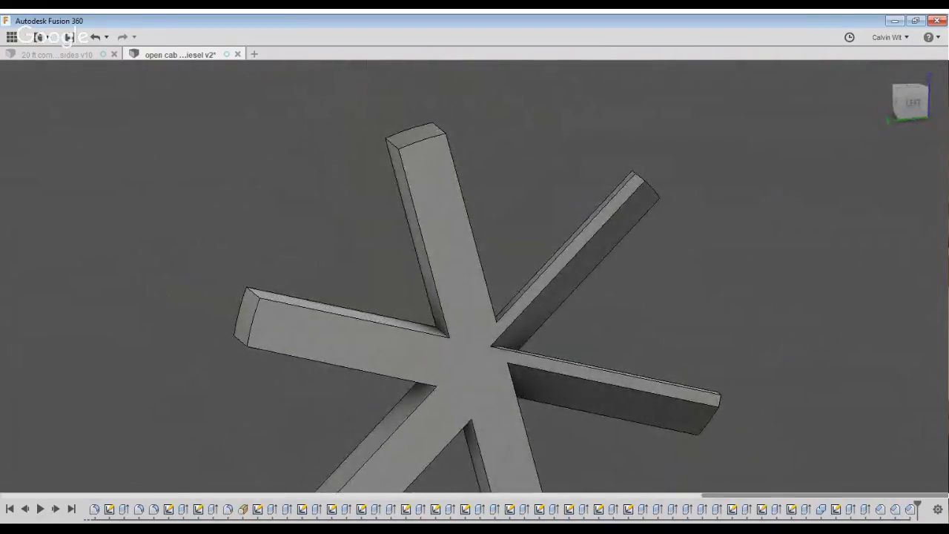
Chamfer two diagonally opposite long edges of the third spoke, matching the slant of the finished blades
click(479, 257)
shift+middle_drag(430, 281, 487, 292)
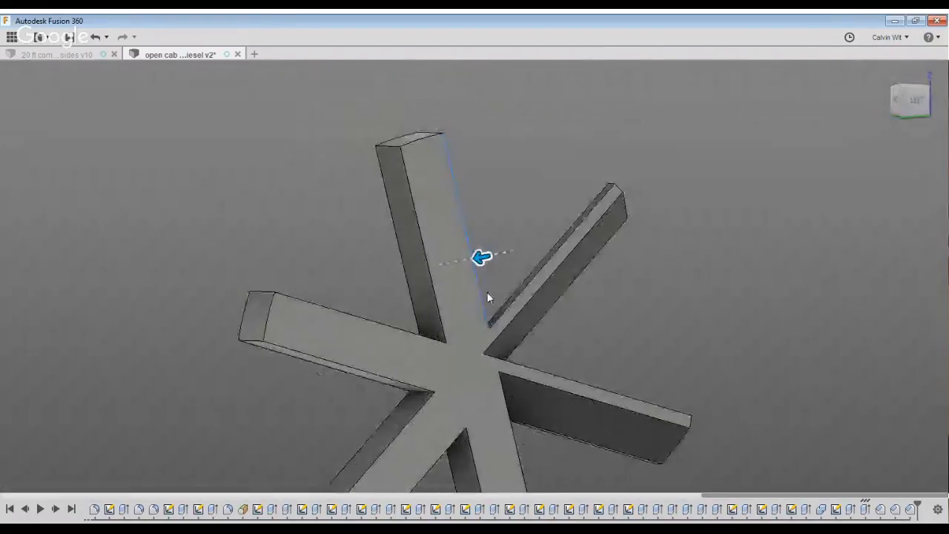
click(411, 293)
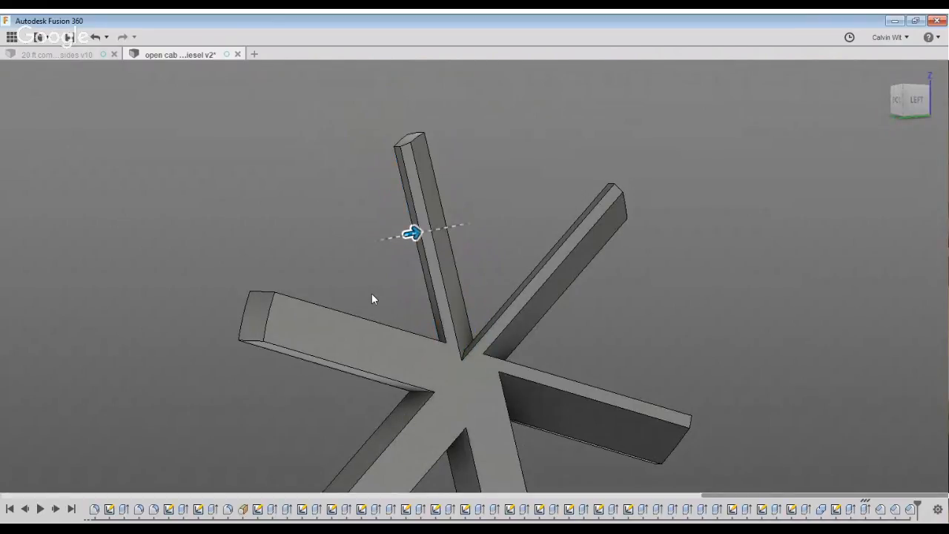
mouse_move(367, 296)
shift+middle_down()
mouse_move(335, 296)
mouse_move(364, 294)
shift+middle_up()
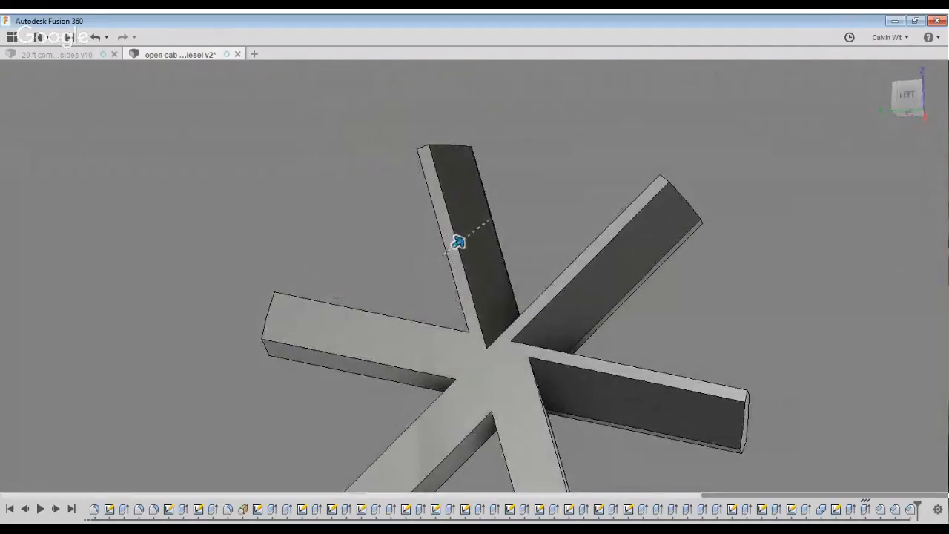
click(932, 367)
Chamfer two diagonally opposite long edges of the fourth spoke in the same way as the others
middle_drag(519, 356, 584, 232)
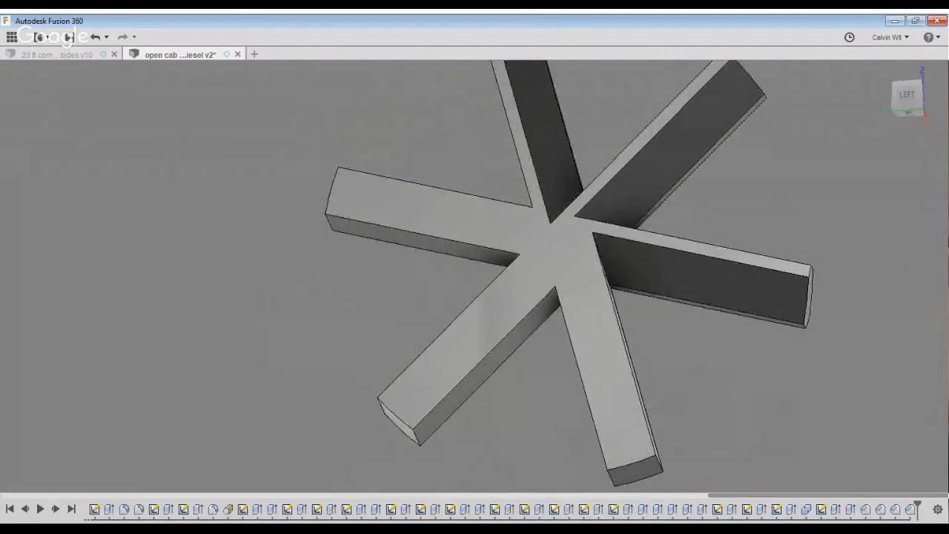
click(537, 232)
click(523, 308)
text(1)
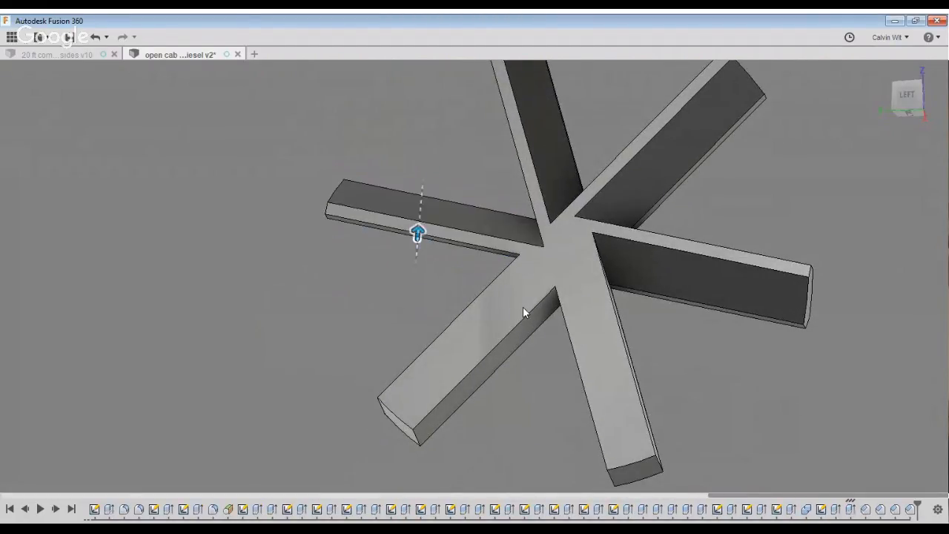
key(Return)
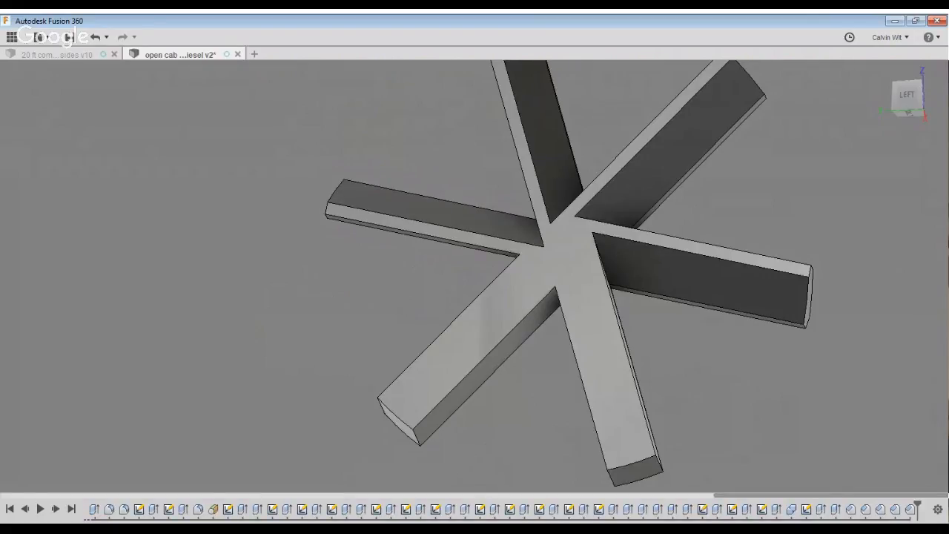
Chamfer two diagonally opposite long edges of the fifth spoke, matching the slant of the finished blades
click(454, 321)
click(479, 388)
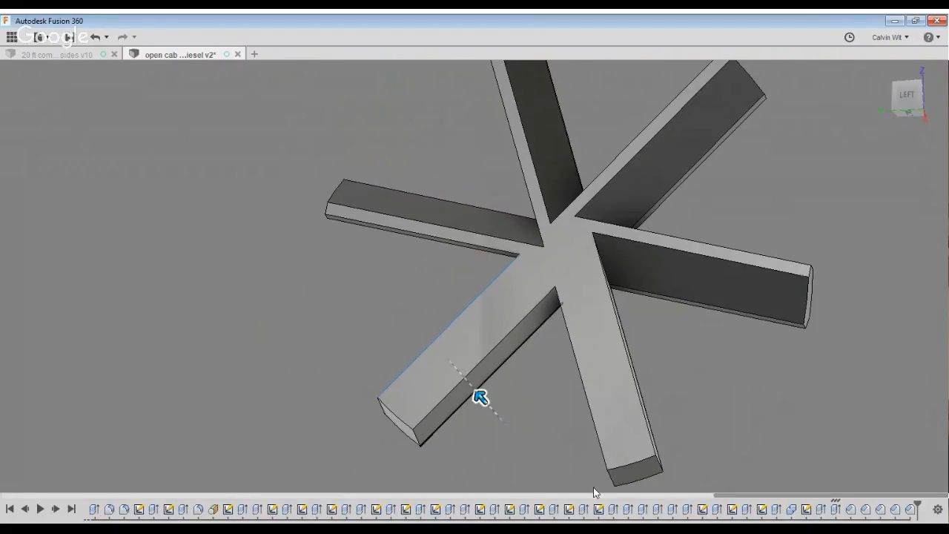
text(1)
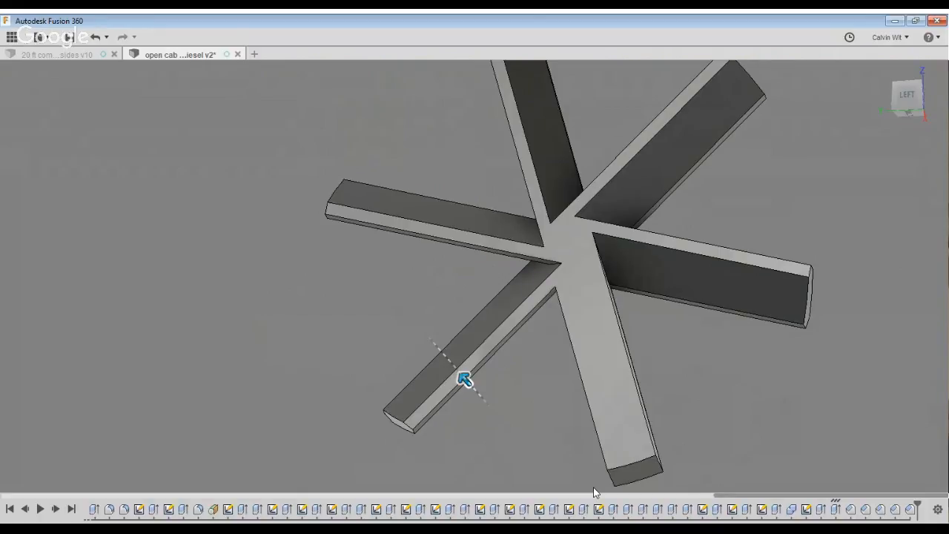
key(Return)
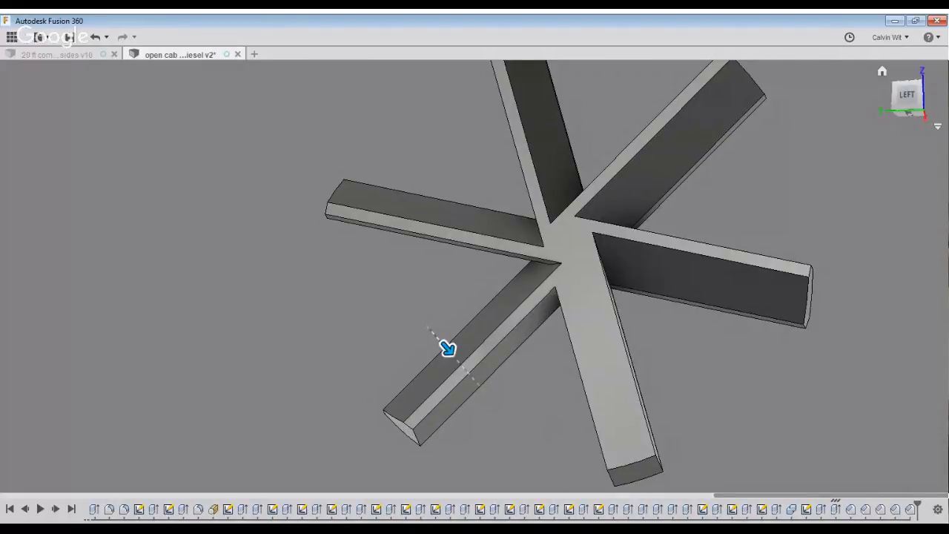
click(790, 363)
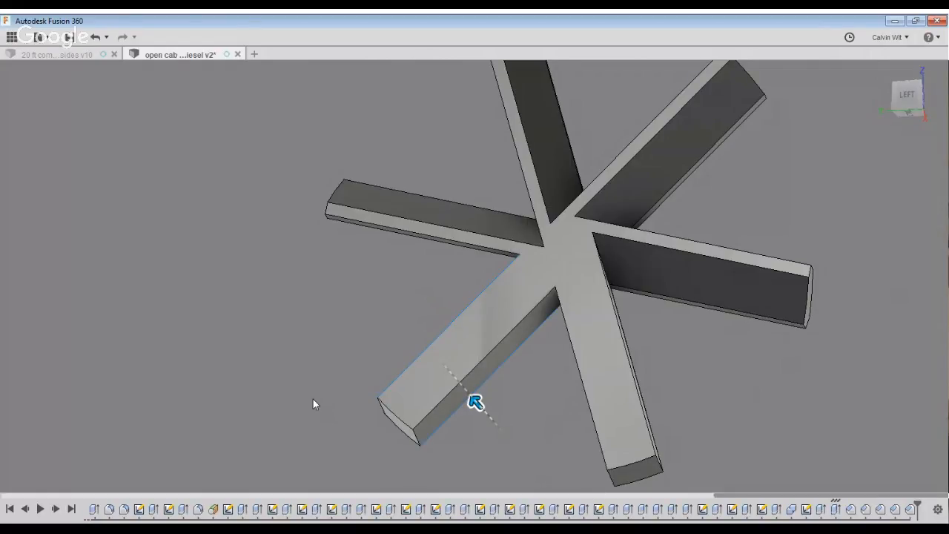
text(1)
mouse_move(744, 521)
shift+middle_down()
mouse_move(797, 509)
mouse_move(738, 530)
shift+middle_up()
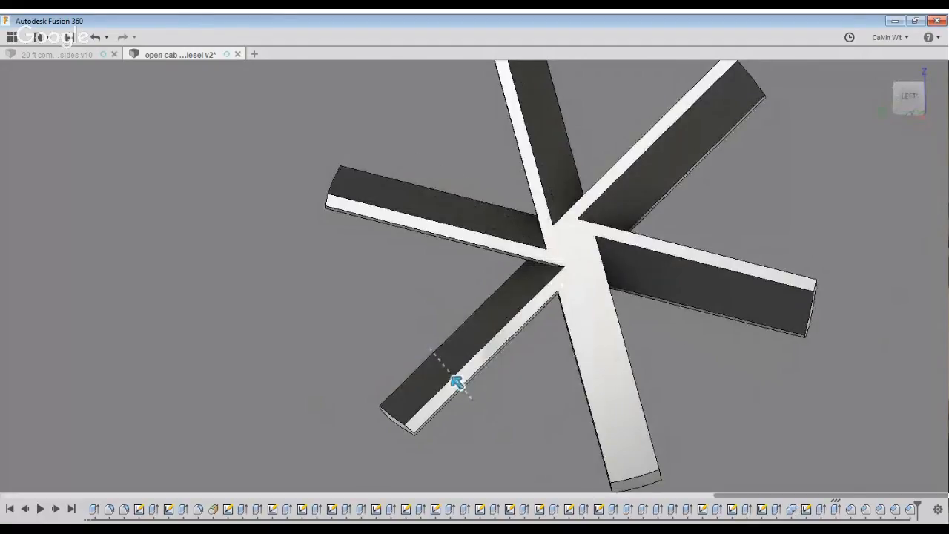
key(Return)
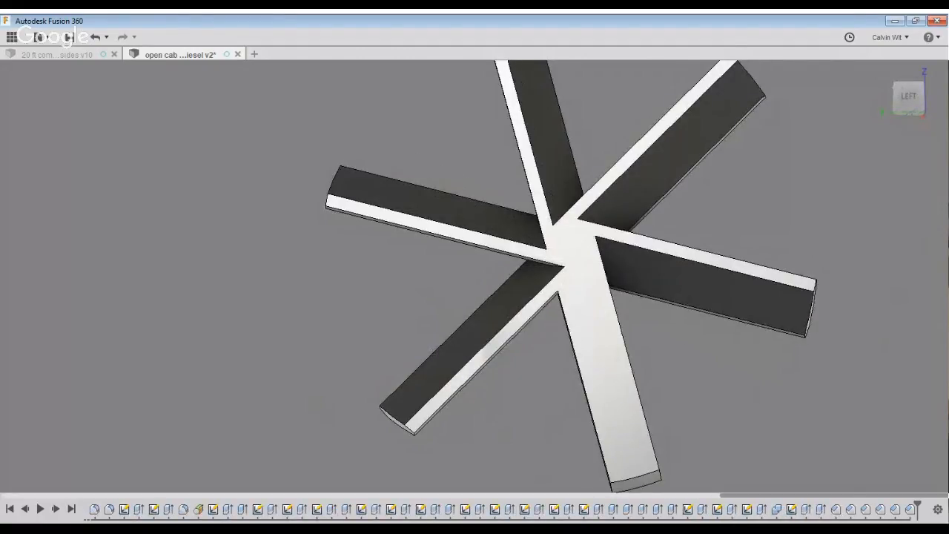
shift+middle_drag(940, 519, 876, 489)
shift+middle_drag(783, 471, 799, 475)
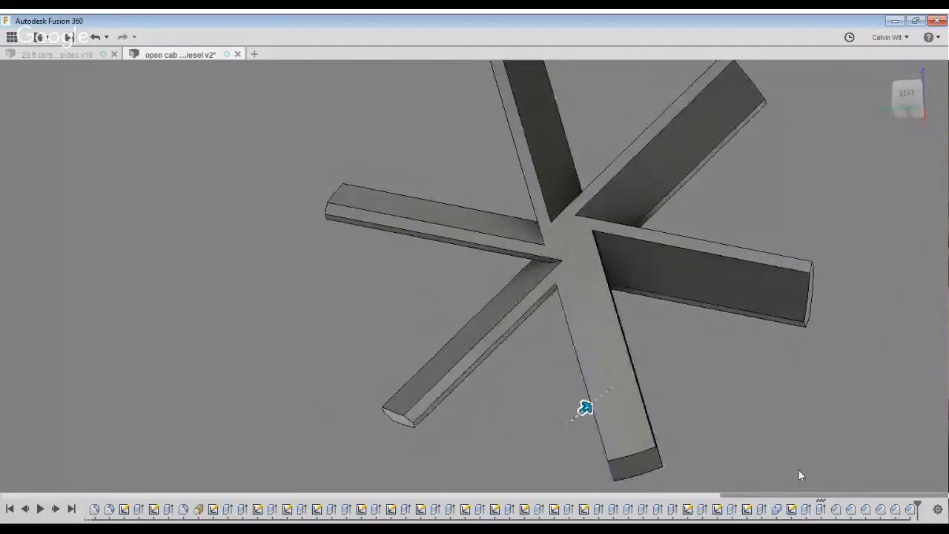
click(637, 373)
drag(642, 374, 627, 387)
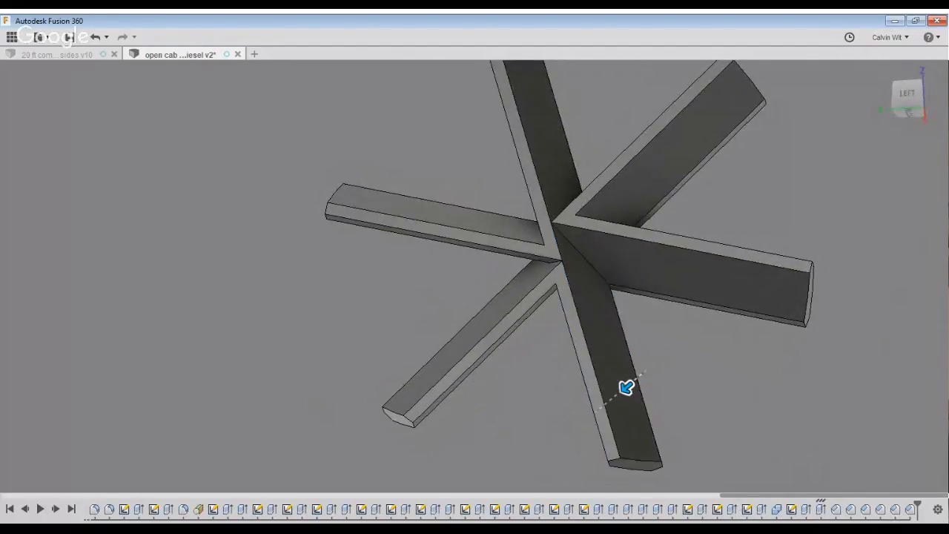
shift+middle_drag(847, 404, 867, 394)
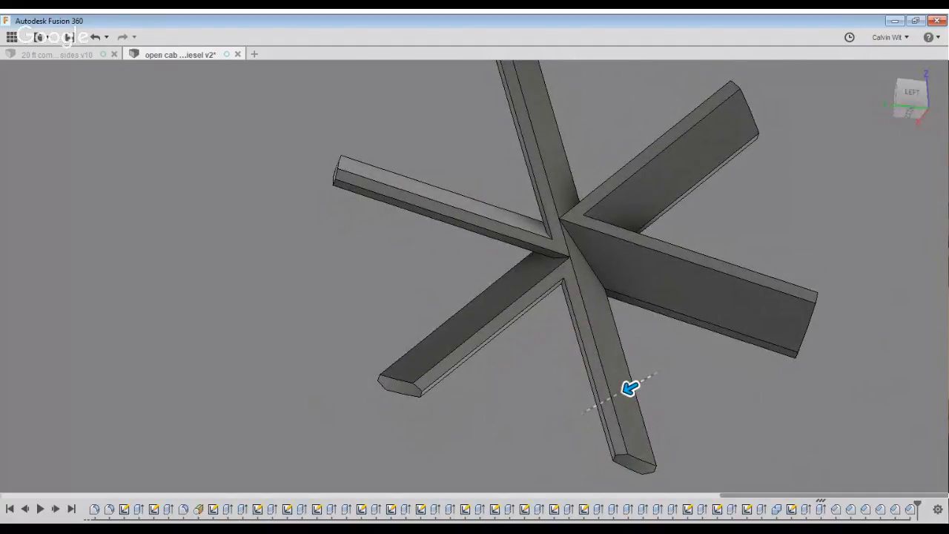
key(Escape)
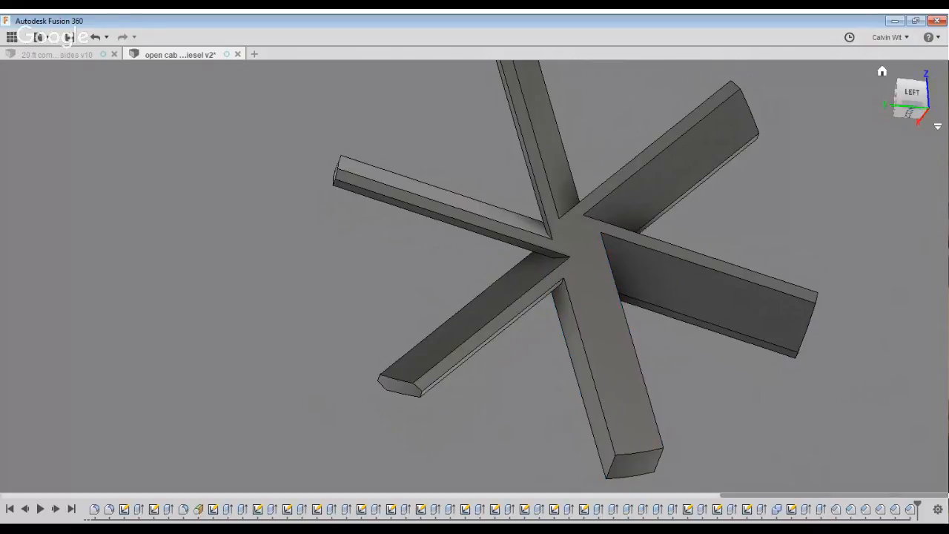
Chamfer two diagonally opposite long edges of the sixth spoke so its slant follows the other five blades
shift+middle_drag(574, 327, 660, 387)
drag(660, 387, 636, 386)
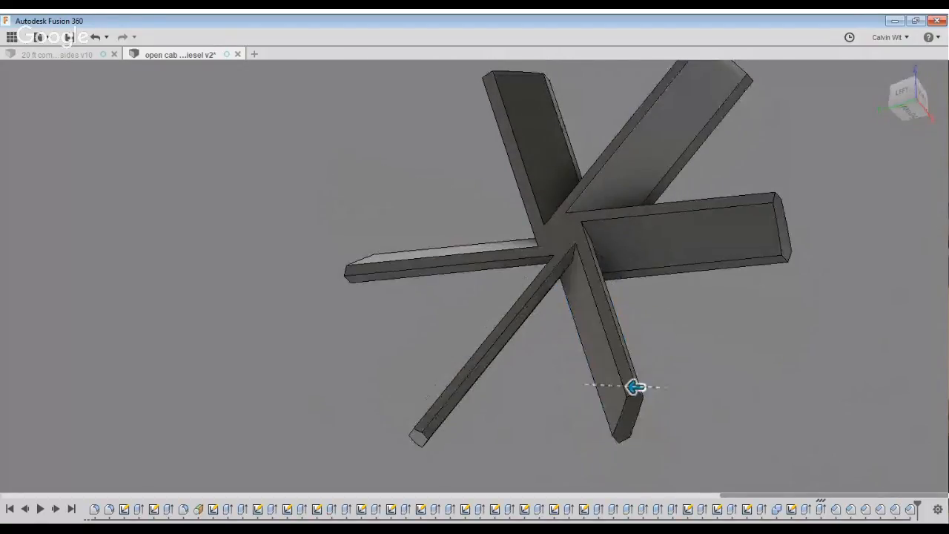
shift+middle_drag(932, 466, 753, 377)
scroll(753, 377, down, 2)
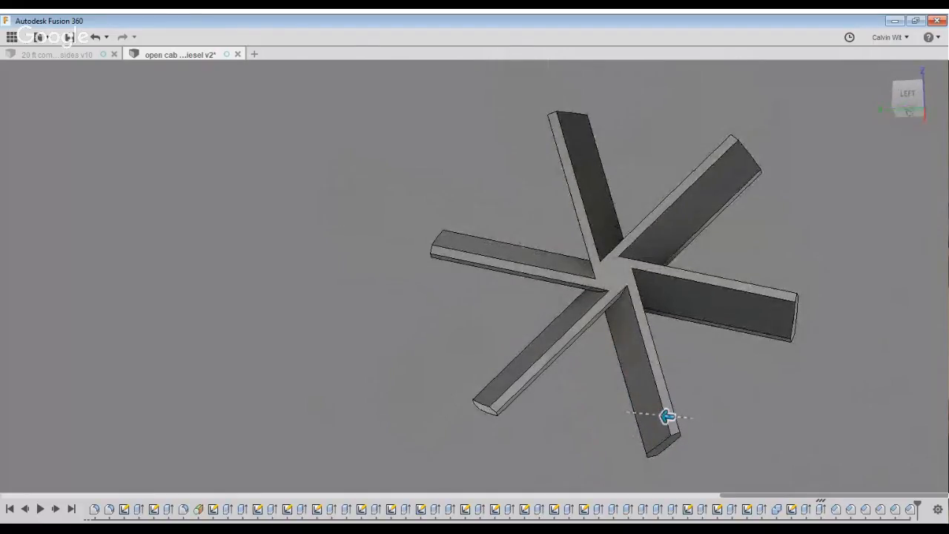
key(Return)
Start a sketch on the fan's front face, with the ring hidden and the spoke layout sketch shown
middle_drag(777, 464, 759, 478)
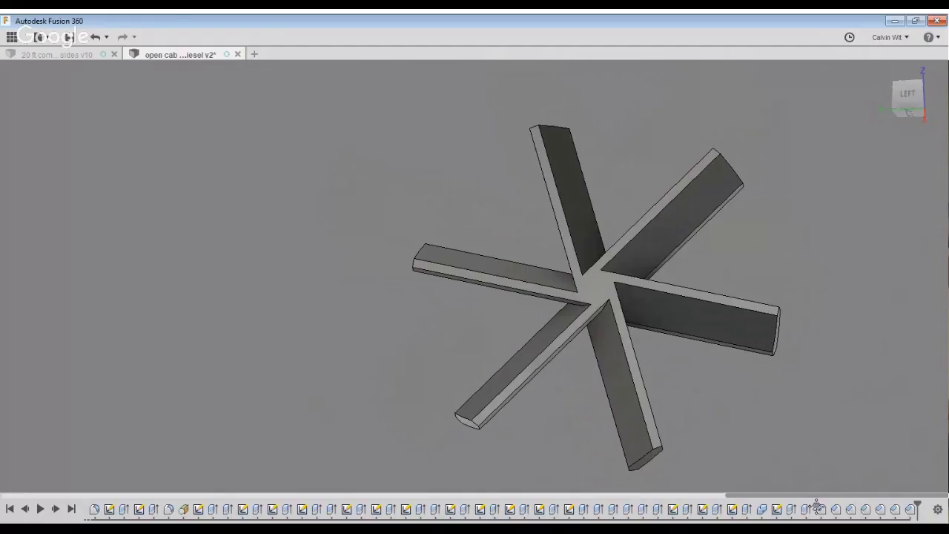
scroll(635, 305, up, 6)
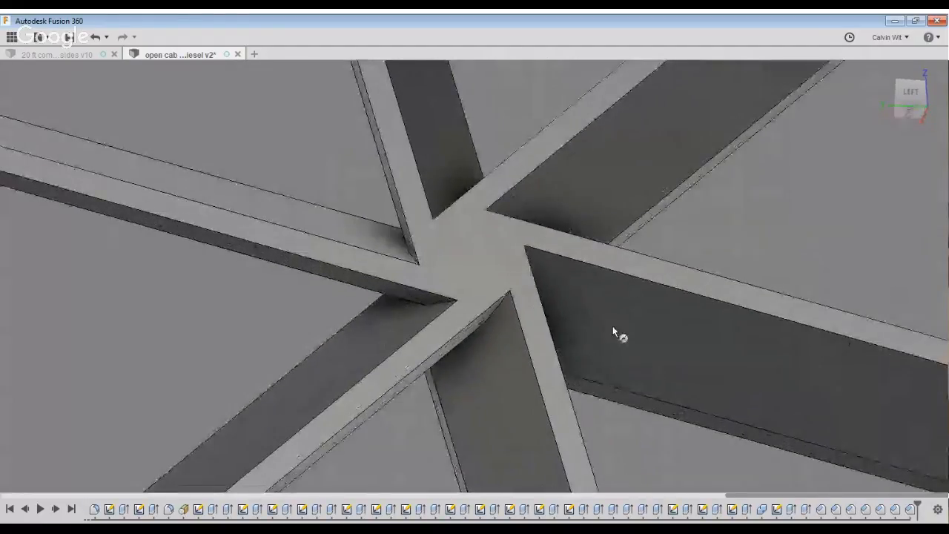
shift+middle_drag(615, 333, 568, 350)
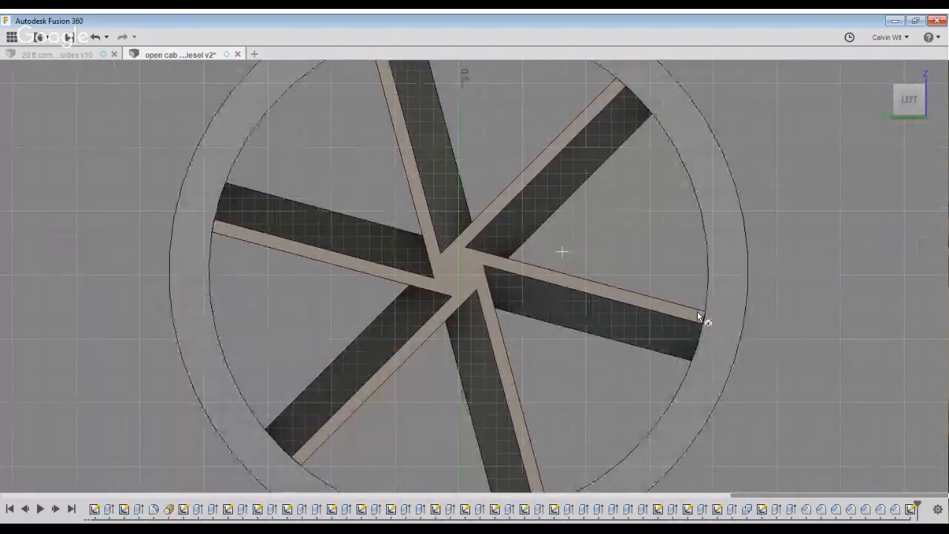
click(40, 241)
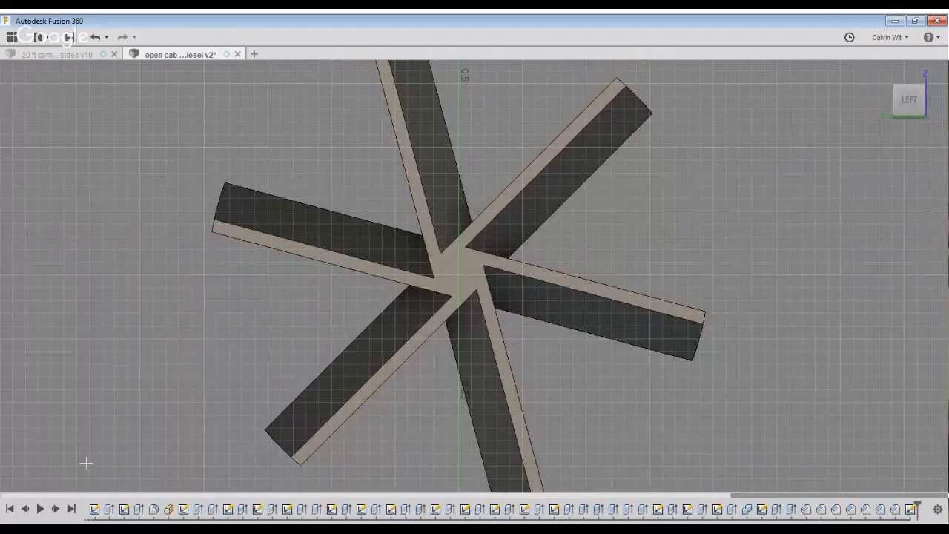
click(87, 464)
scroll(557, 355, up, 4)
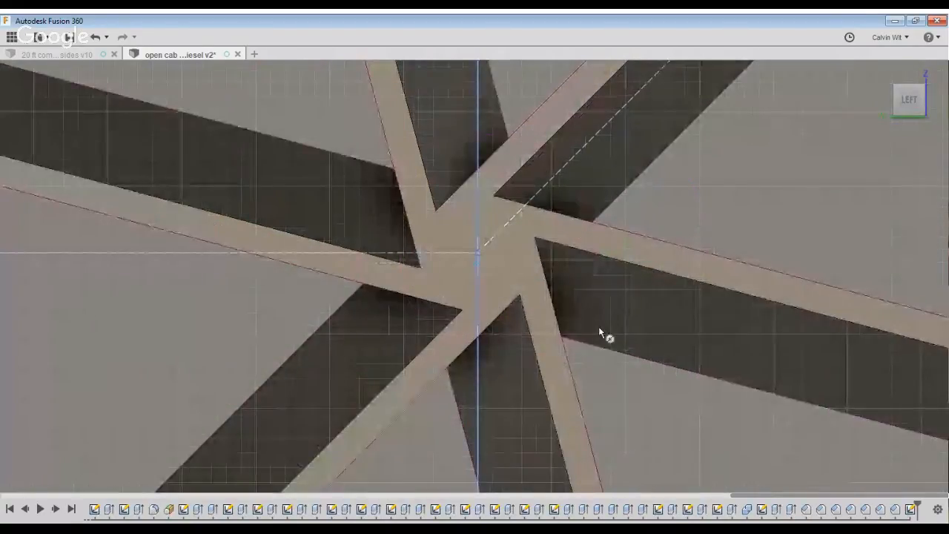
scroll(619, 303, down, 3)
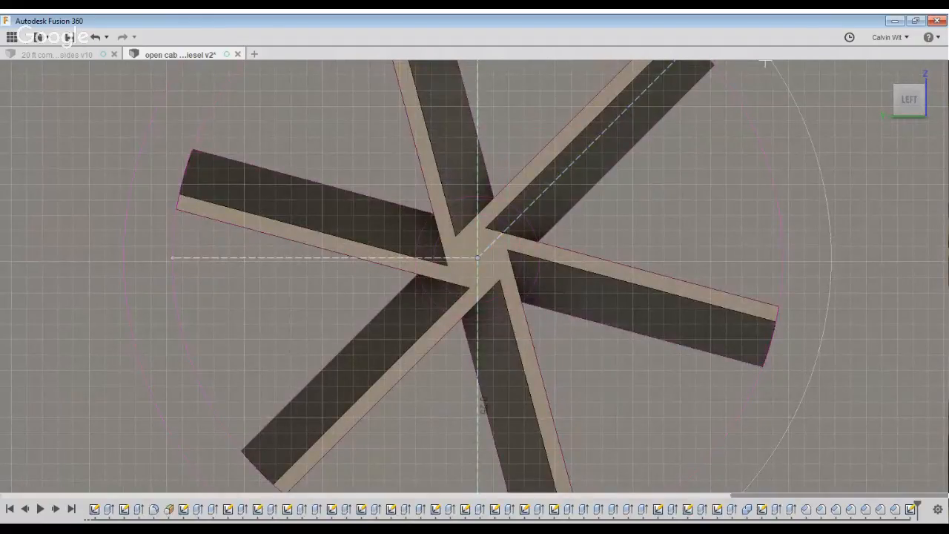
click(765, 63)
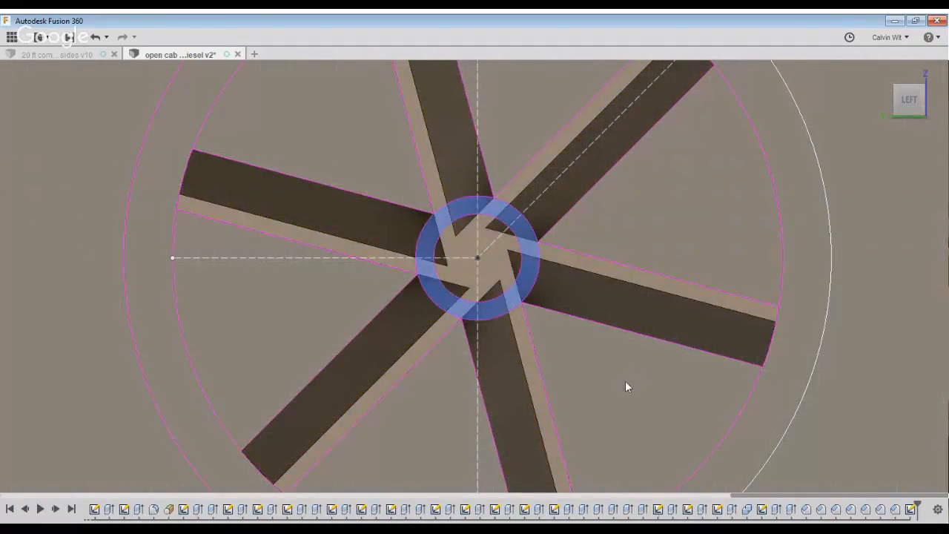
Extrude the circular profiles at the fan's centre to the back corner of the blades to form a solid round hub
shift+middle_drag(555, 394, 553, 293)
click(491, 287)
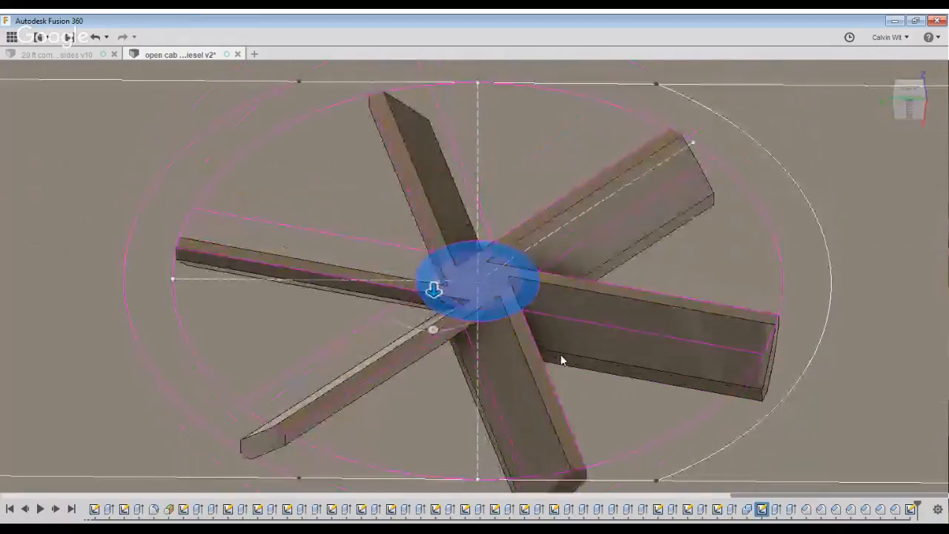
shift+middle_drag(605, 407, 570, 412)
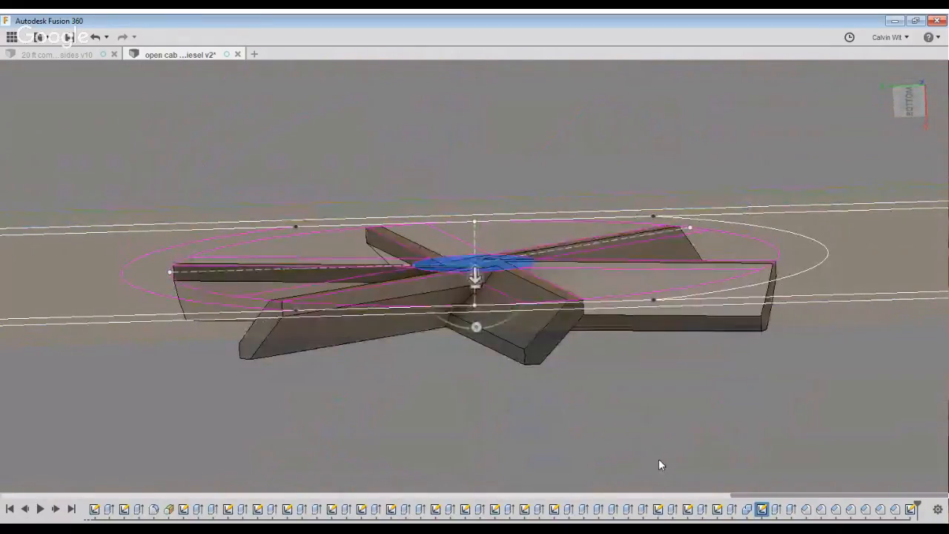
click(525, 364)
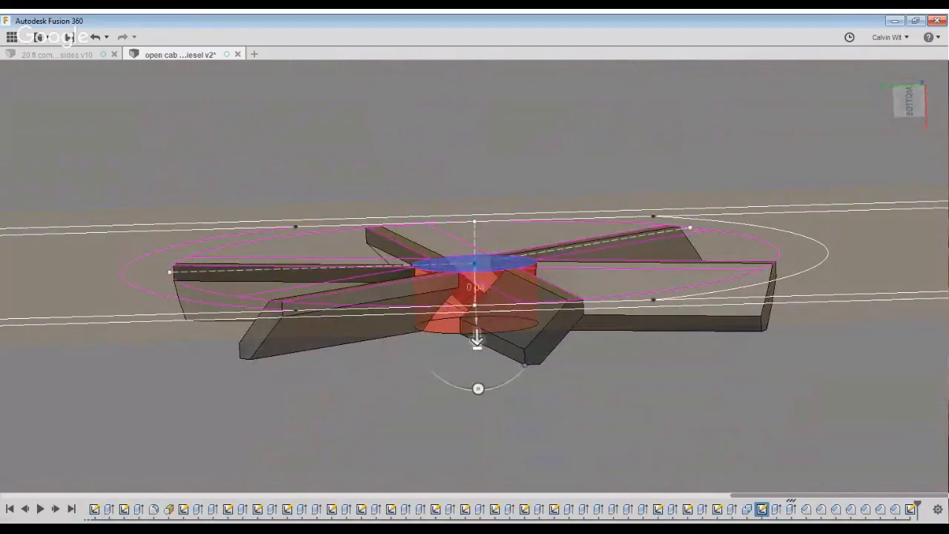
key(Return)
Select the root edges of the first two adjacent blades where their facing sides meet the hub
scroll(840, 196, down, 3)
shift+middle_drag(841, 196, 840, 241)
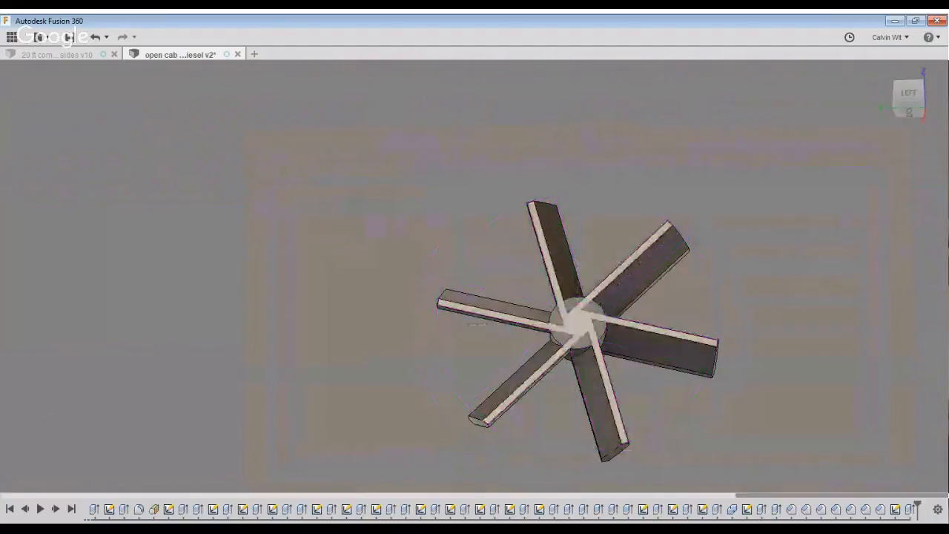
middle_drag(437, 418, 382, 405)
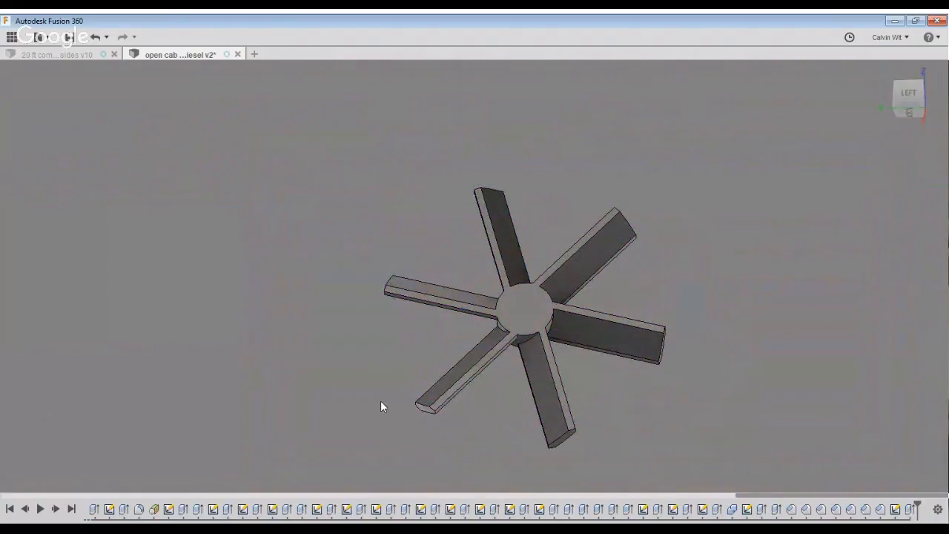
shift+middle_drag(431, 456, 467, 454)
scroll(644, 490, up, 3)
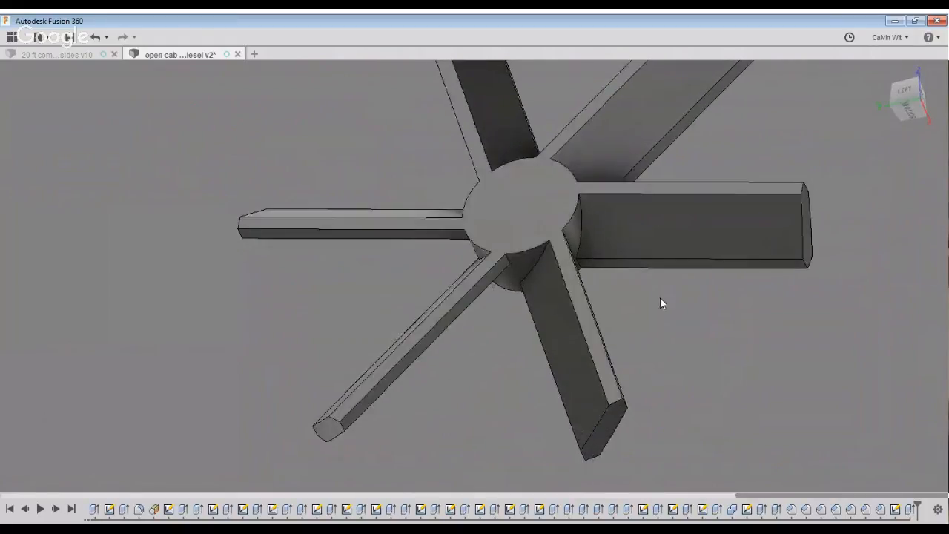
shift+middle_drag(654, 368, 627, 343)
click(496, 294)
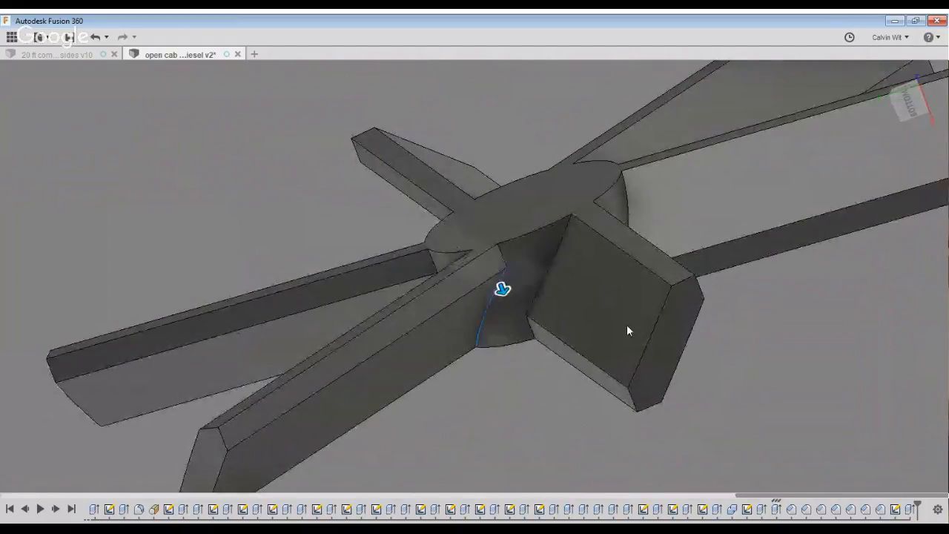
click(504, 259)
click(552, 261)
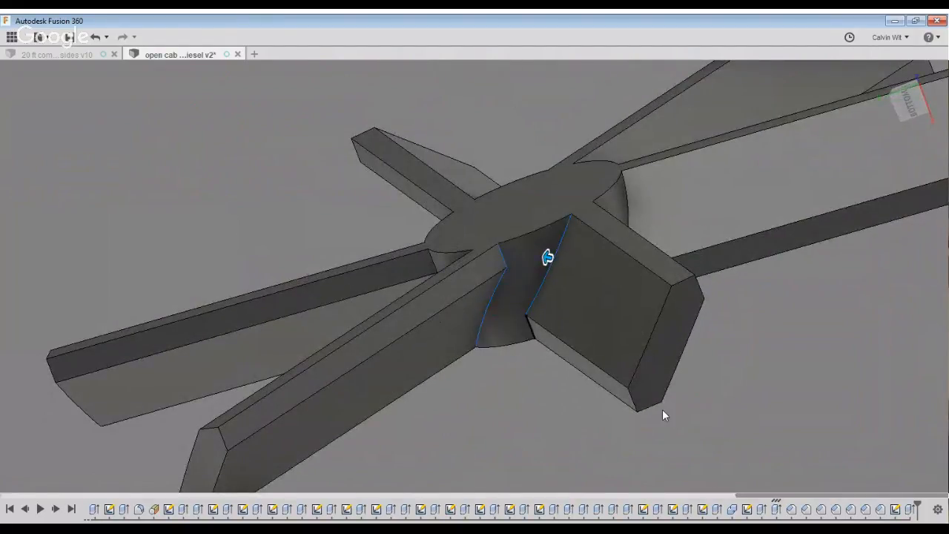
Add the root edges of the next blade and the facing edge of its neighbour along the hub to the selection
shift+middle_drag(662, 409, 604, 418)
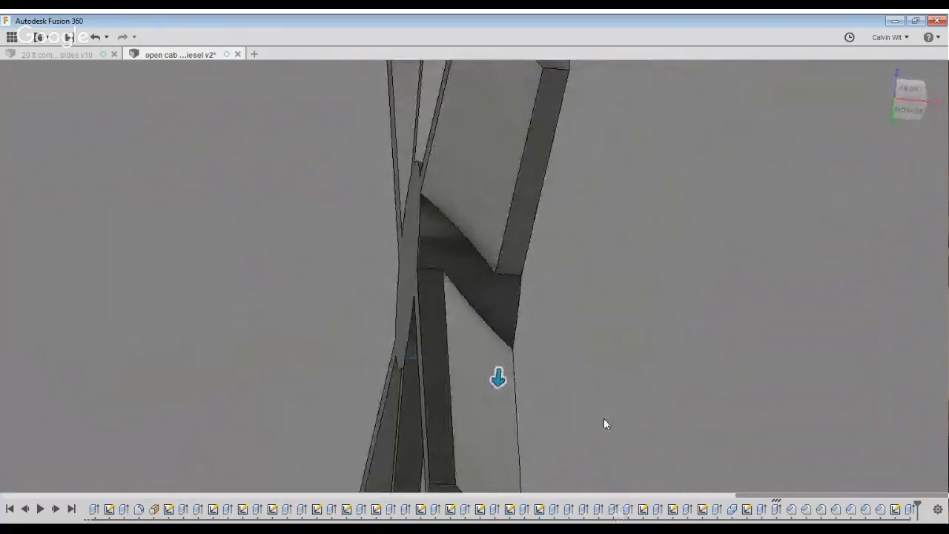
click(605, 399)
click(537, 334)
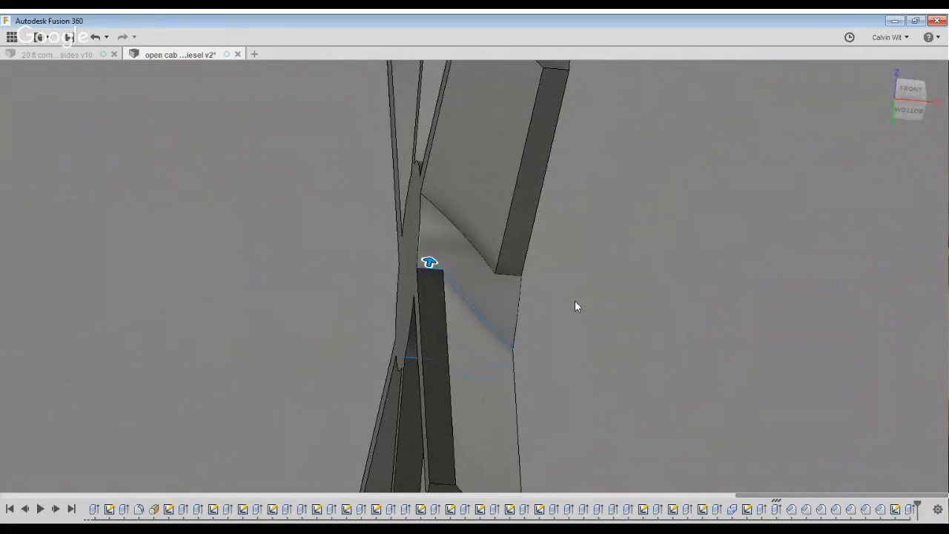
click(580, 294)
click(636, 338)
shift+middle_drag(570, 236, 568, 384)
click(563, 406)
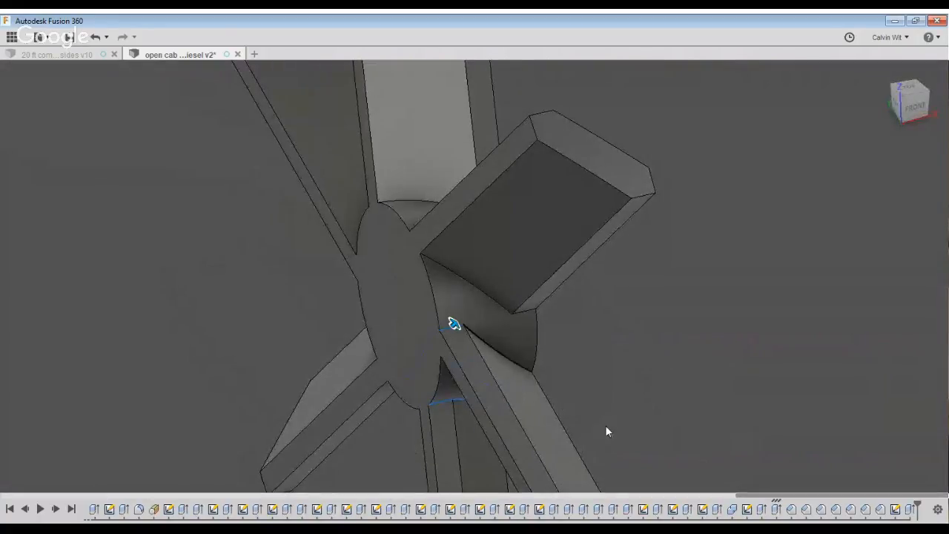
click(616, 372)
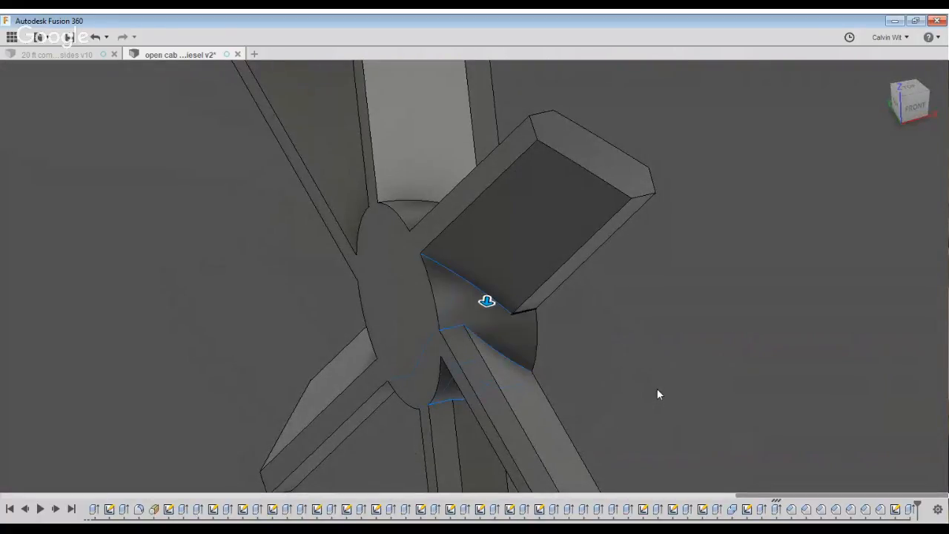
Add the remaining blade root edges around the hub to the selection for the fillet
shift+middle_drag(477, 371, 561, 399)
click(561, 395)
click(616, 382)
click(588, 336)
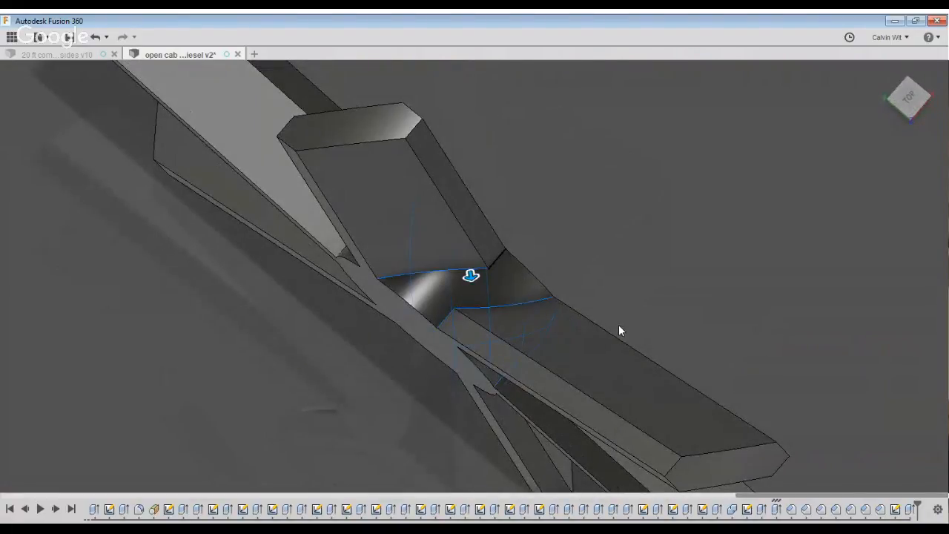
shift+middle_drag(371, 273, 550, 313)
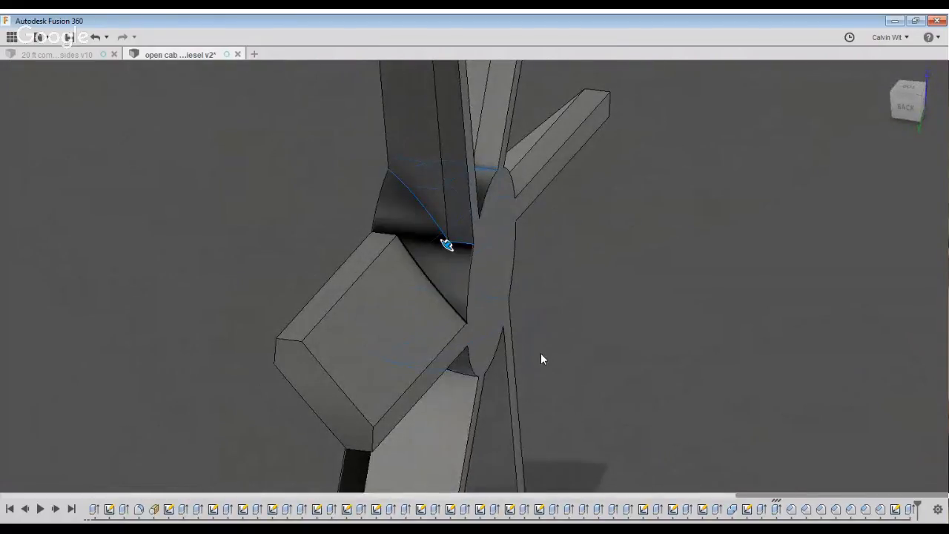
shift+middle_drag(541, 403, 504, 462)
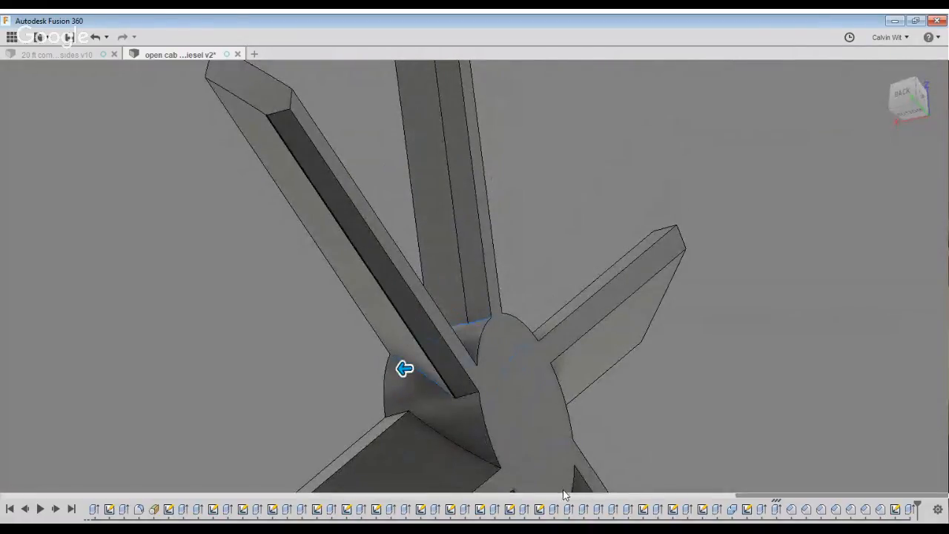
click(498, 477)
shift+middle_drag(498, 479, 583, 514)
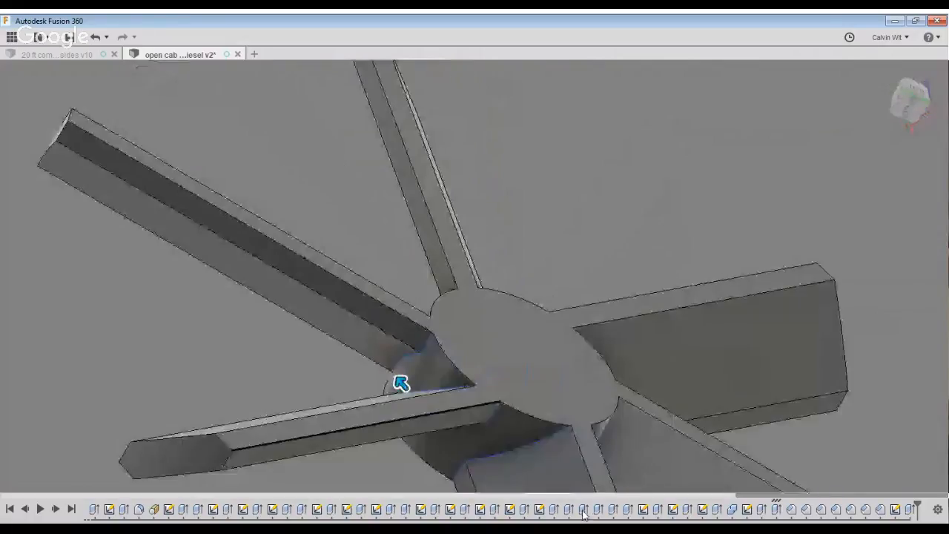
Fillet the selected edges where the blades meet the hub and save the design
scroll(711, 220, down, 3)
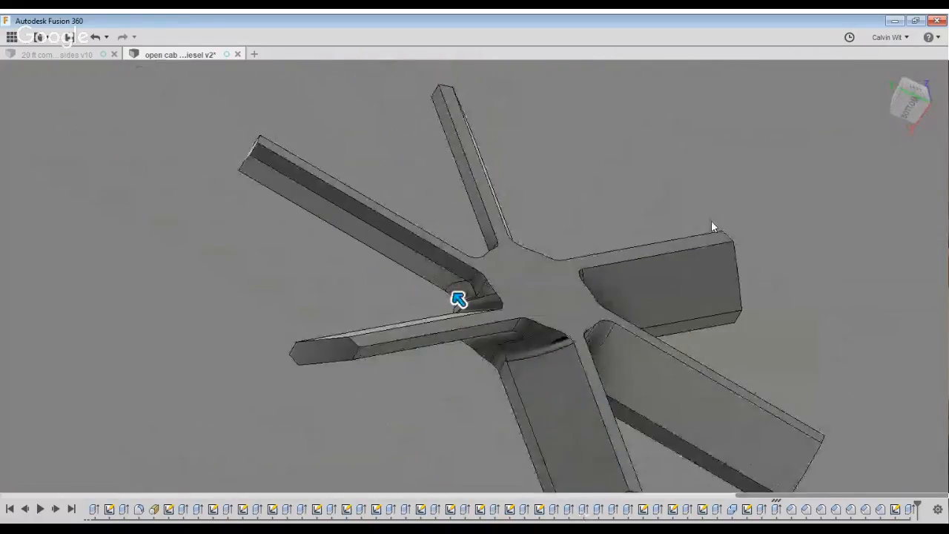
shift+middle_drag(718, 195, 704, 213)
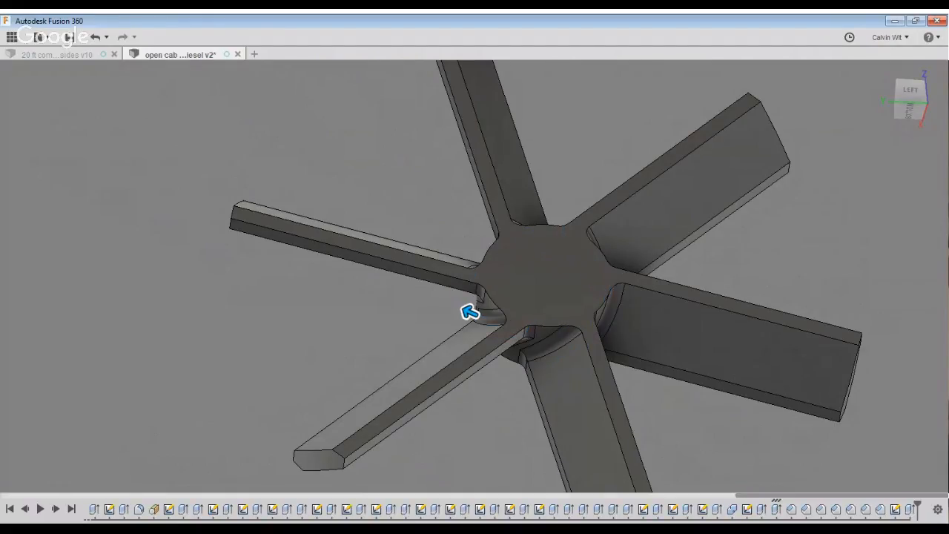
key(Return)
scroll(838, 286, down, 3)
shift+middle_drag(838, 285, 779, 279)
scroll(779, 279, up, 3)
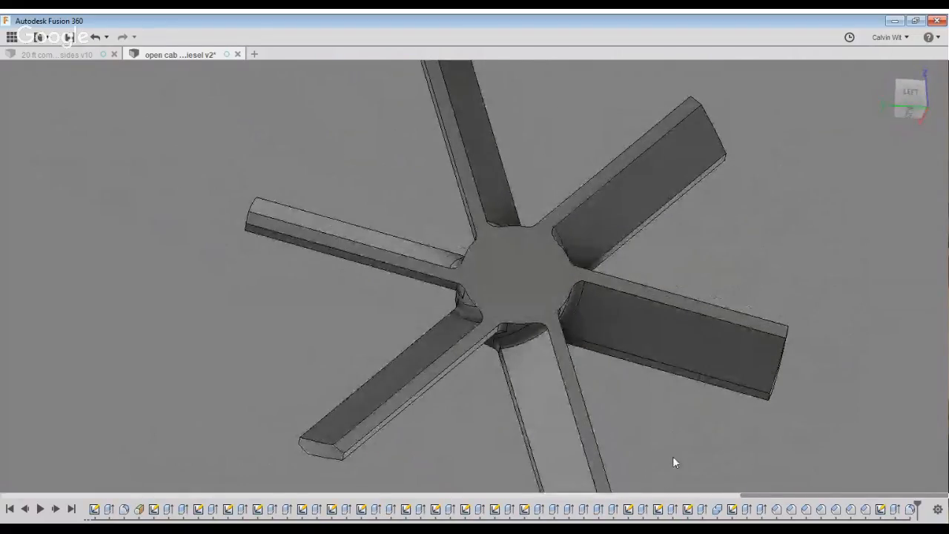
key(ctrl+s)
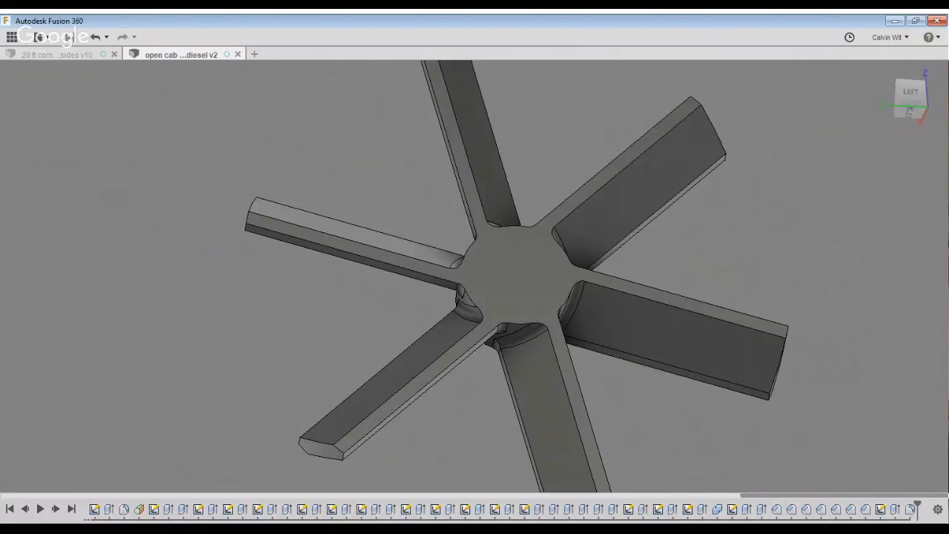
Show the ring and frame again and sketch a 0.125 diameter circle at the centre of the fan's front face
key(F6)
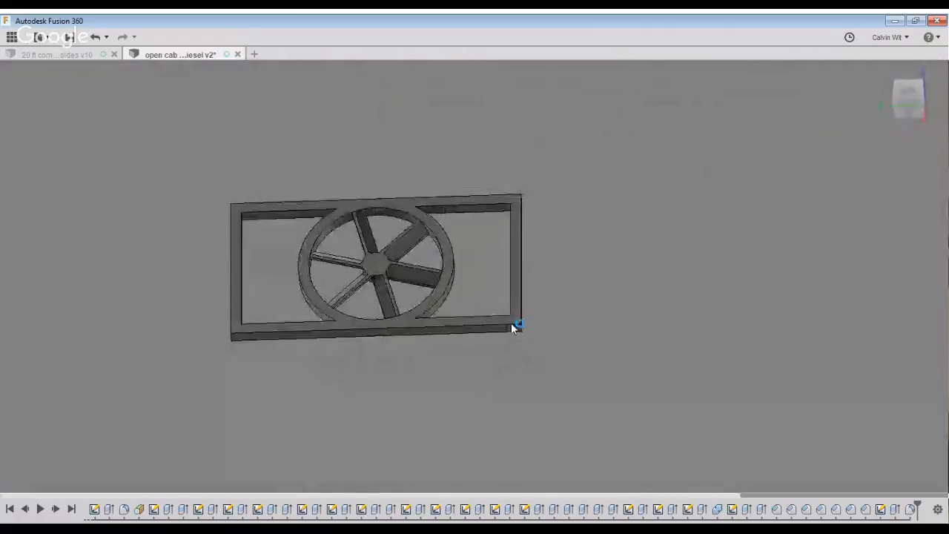
shift+middle_drag(621, 414, 629, 419)
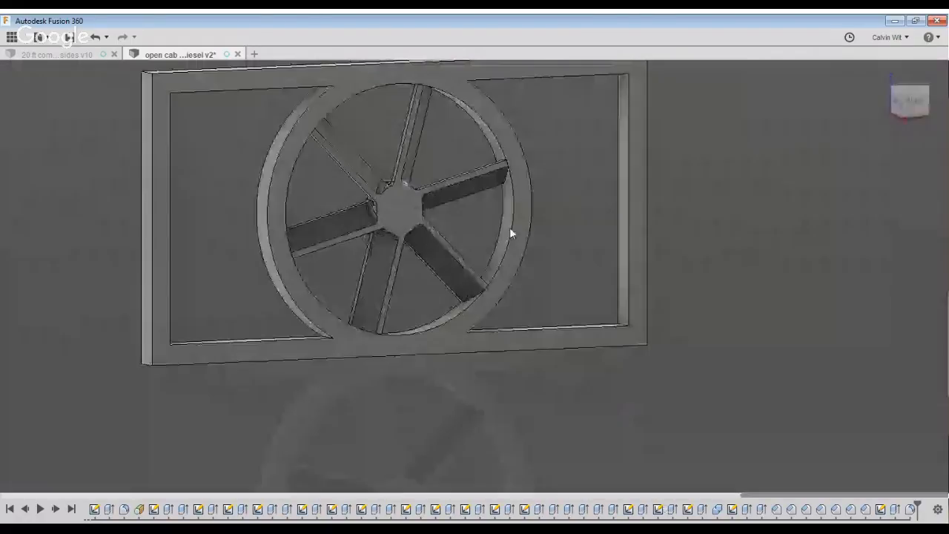
shift+middle_drag(509, 229, 510, 276)
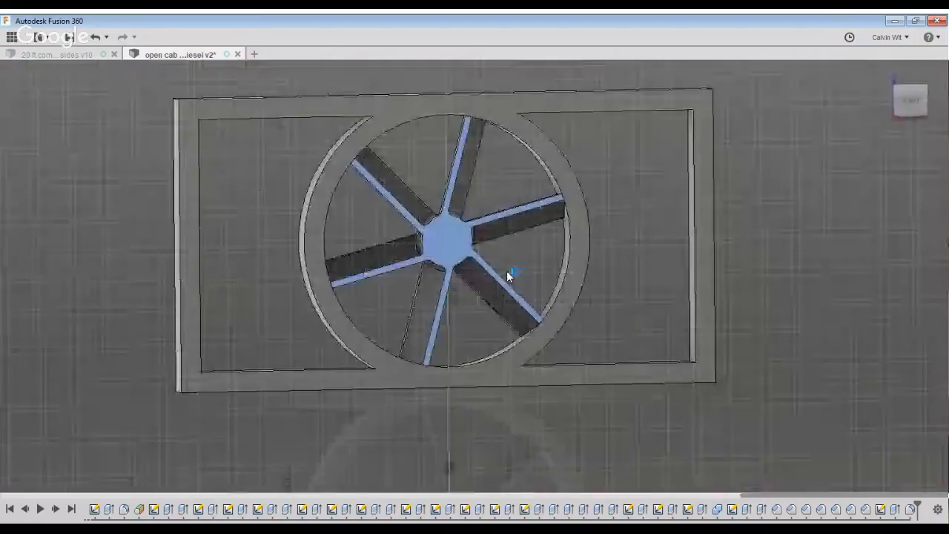
double_click(506, 271)
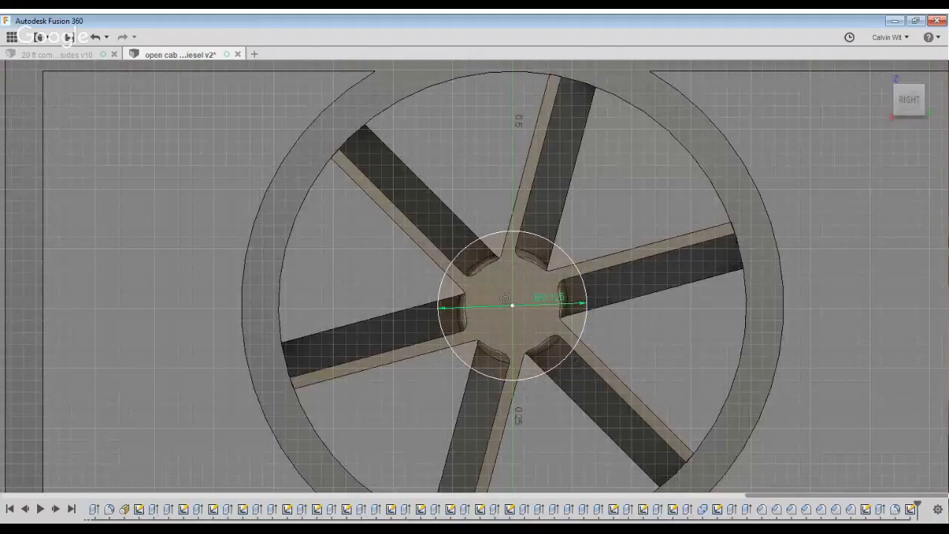
Extrude all regions inside the centre circle by 0.031 to form a round cap on the hub
key(e)
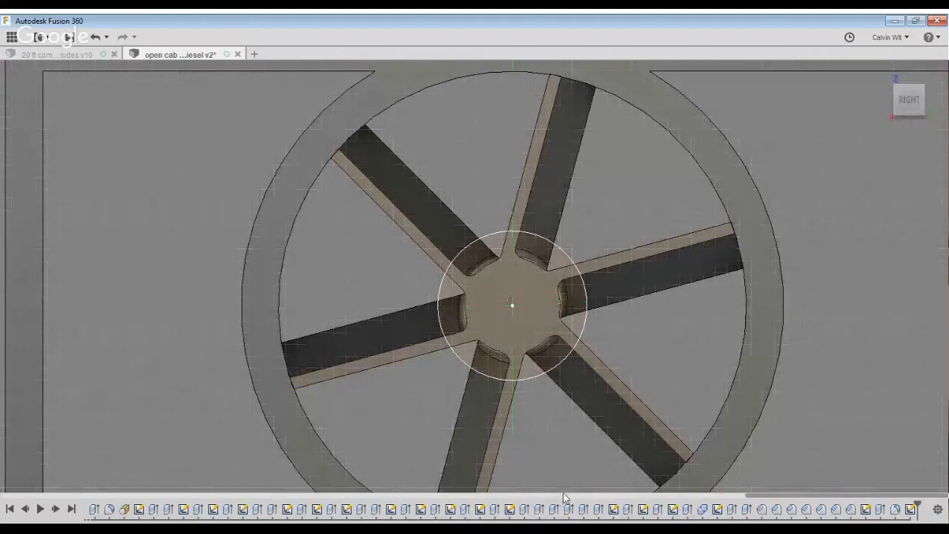
click(452, 313)
click(473, 257)
click(534, 255)
click(578, 293)
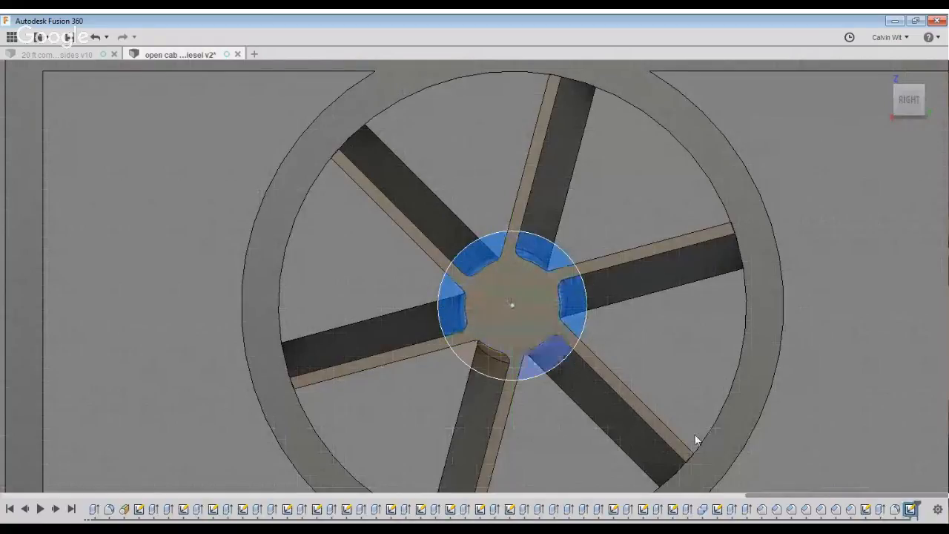
click(554, 349)
click(488, 361)
click(502, 321)
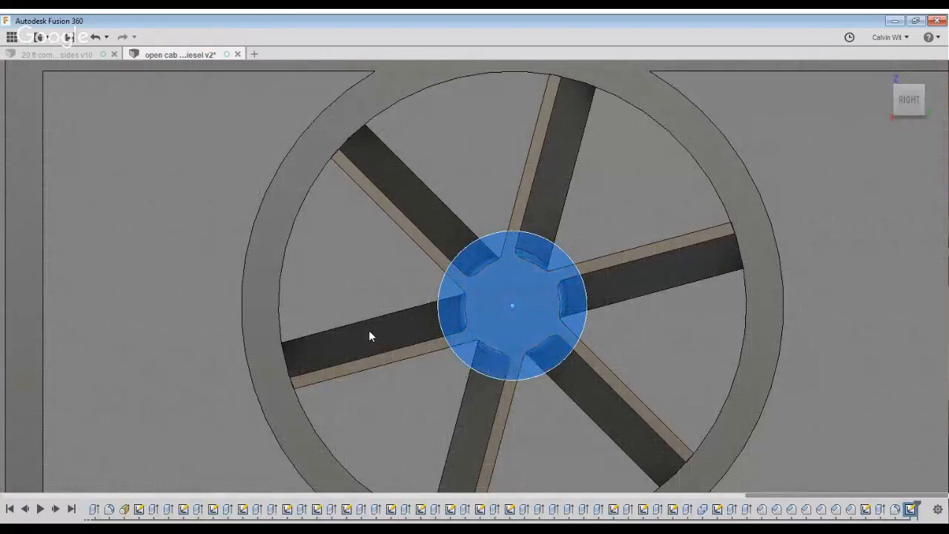
text(.031)
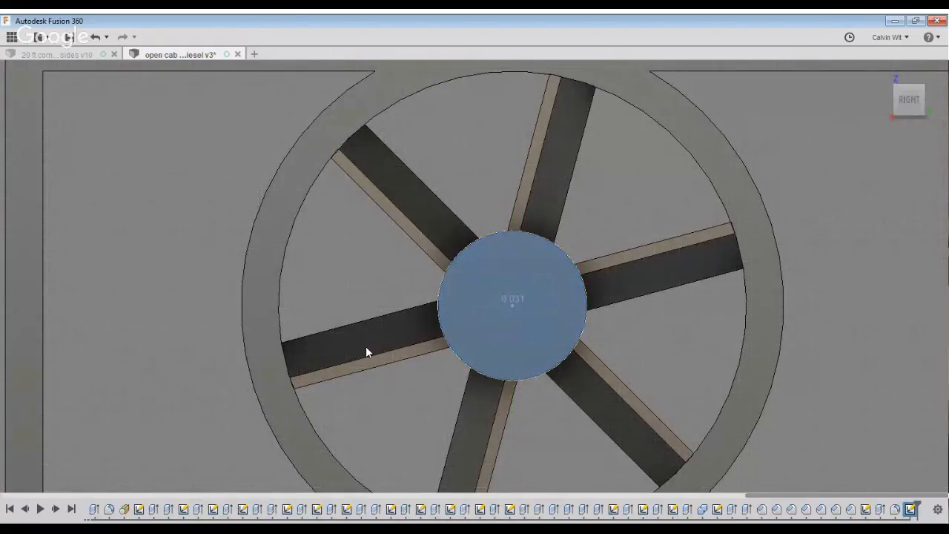
shift+middle_drag(366, 348, 378, 224)
key(Return)
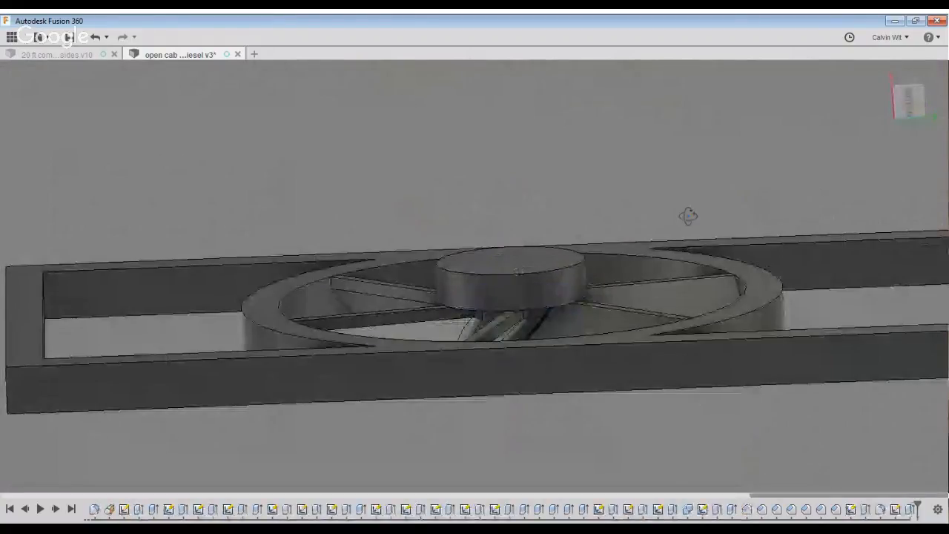
On the cap's front face, sketch a 0.04 wide vertical centre rectangle over the frame's height and a horizontal one across the ring
shift+middle_drag(689, 216, 689, 272)
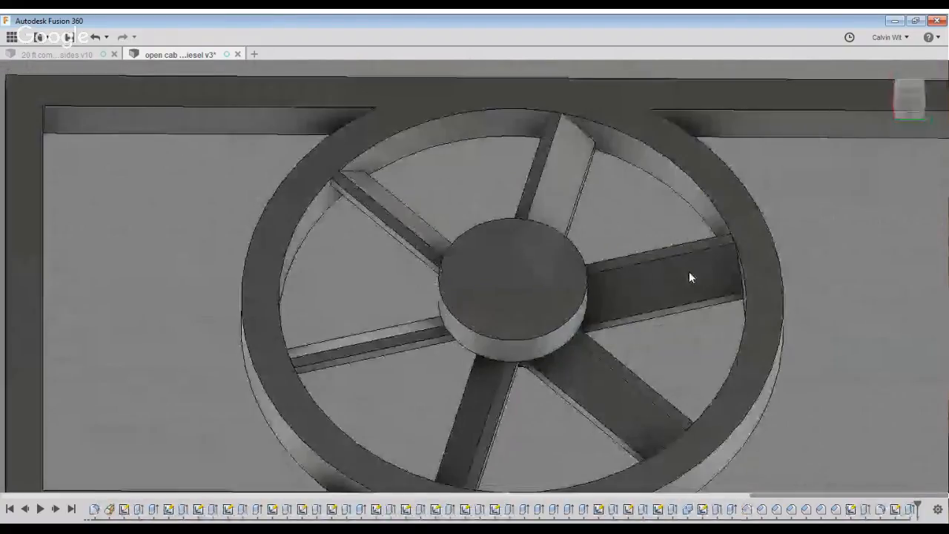
click(910, 93)
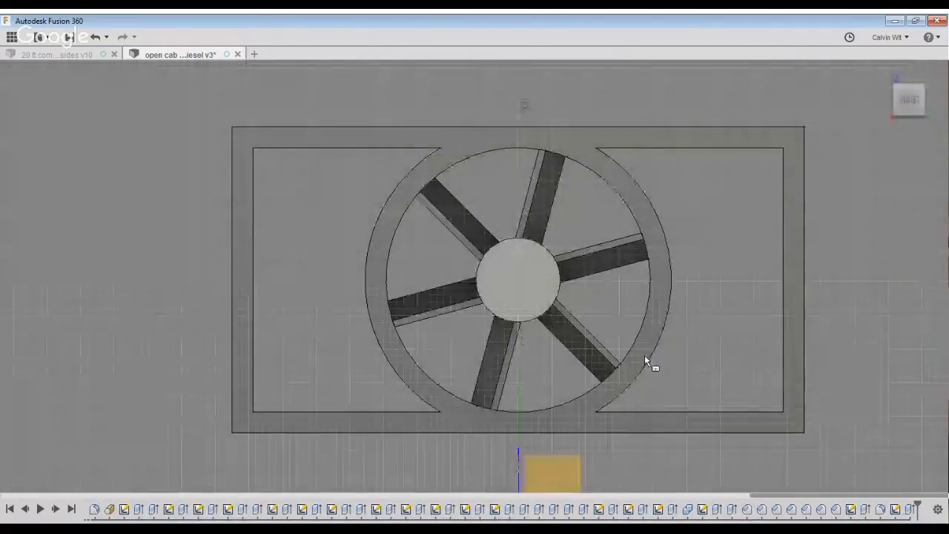
click(519, 284)
click(477, 269)
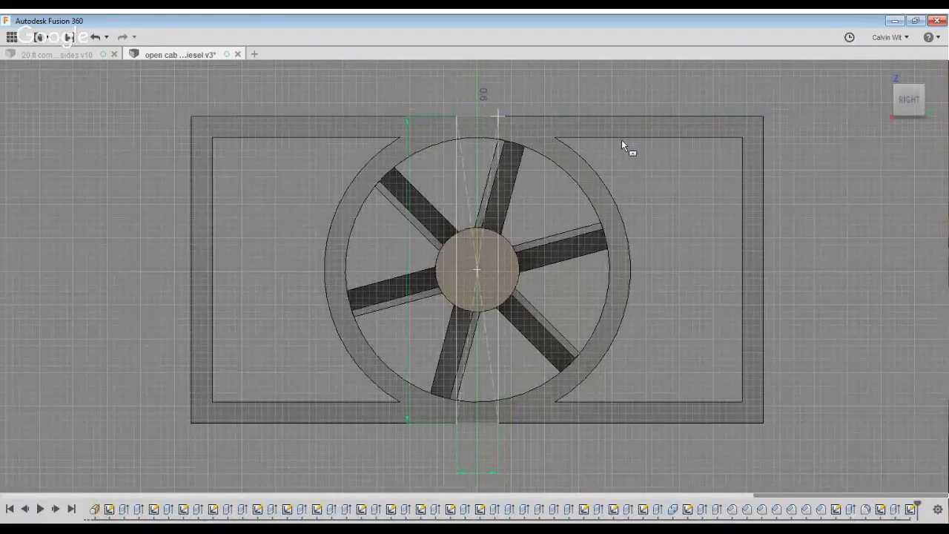
text(.04)
key(Return)
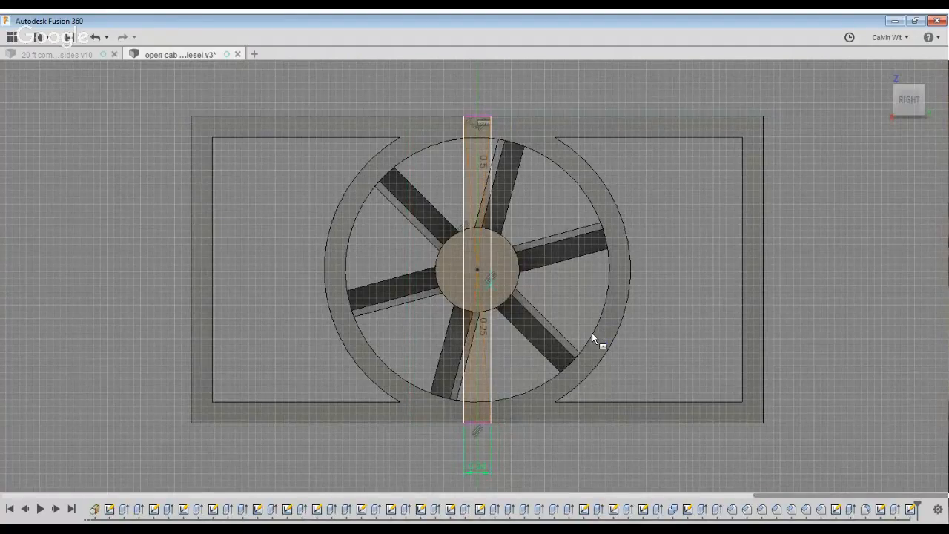
click(476, 270)
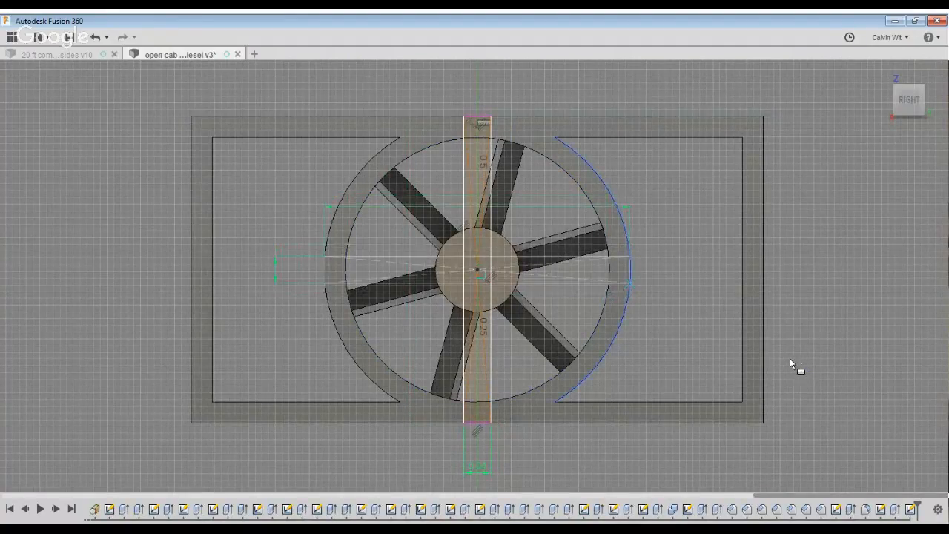
key(Return)
key(e)
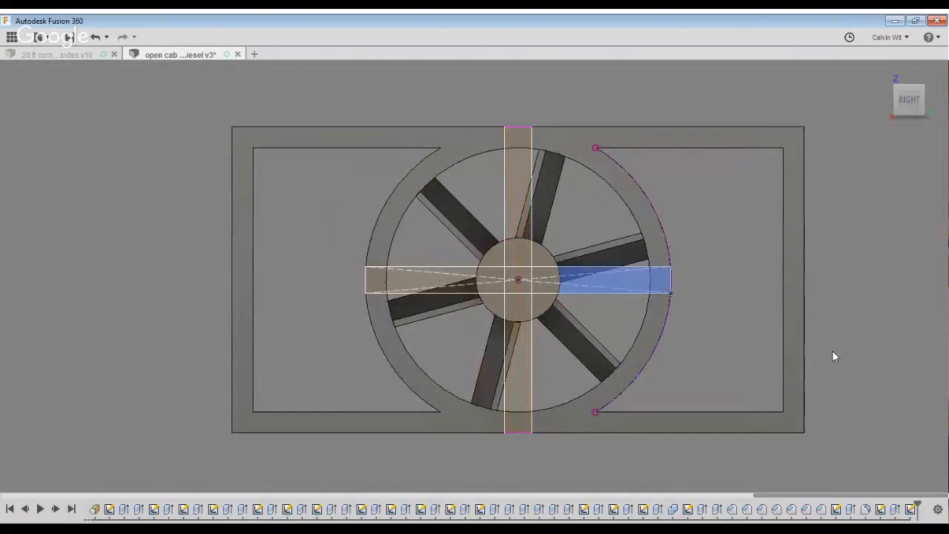
shift+middle_drag(807, 487, 790, 441)
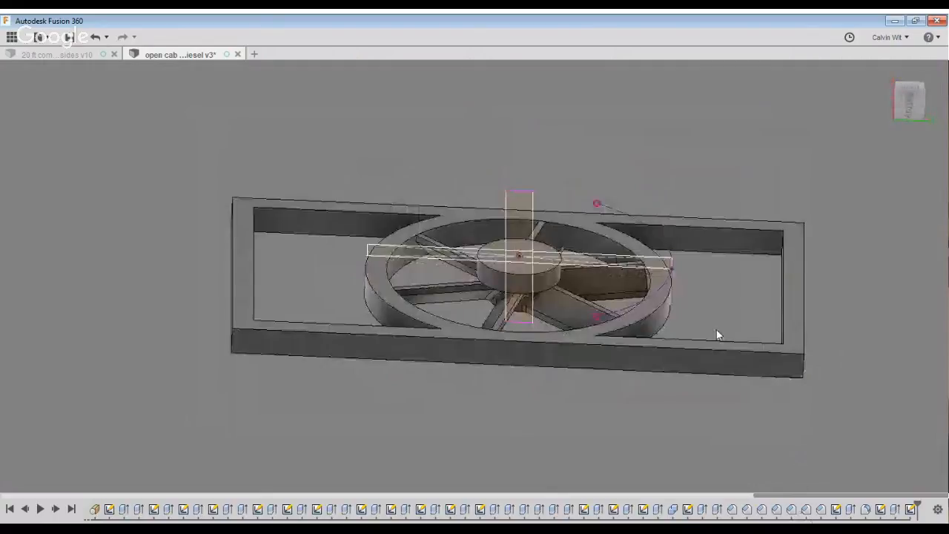
click(709, 317)
click(546, 312)
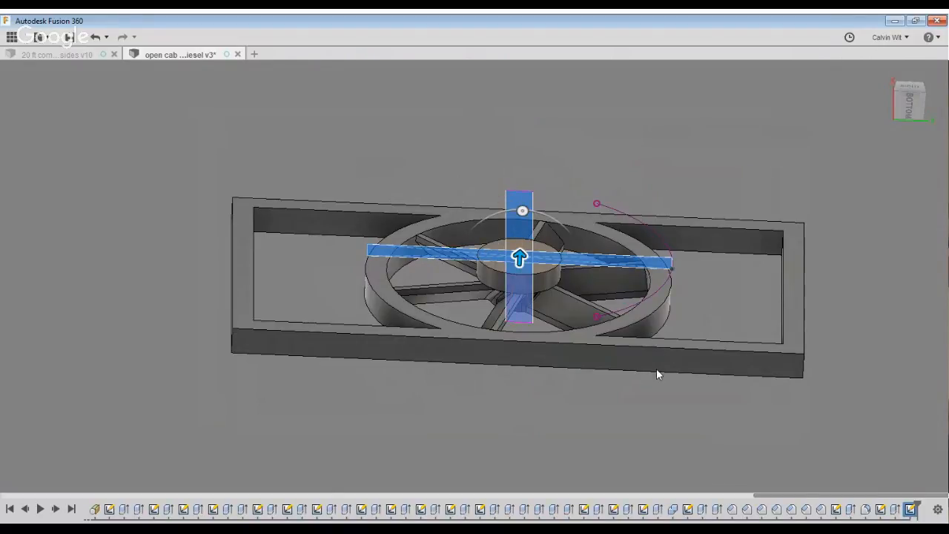
shift+middle_drag(686, 283, 686, 301)
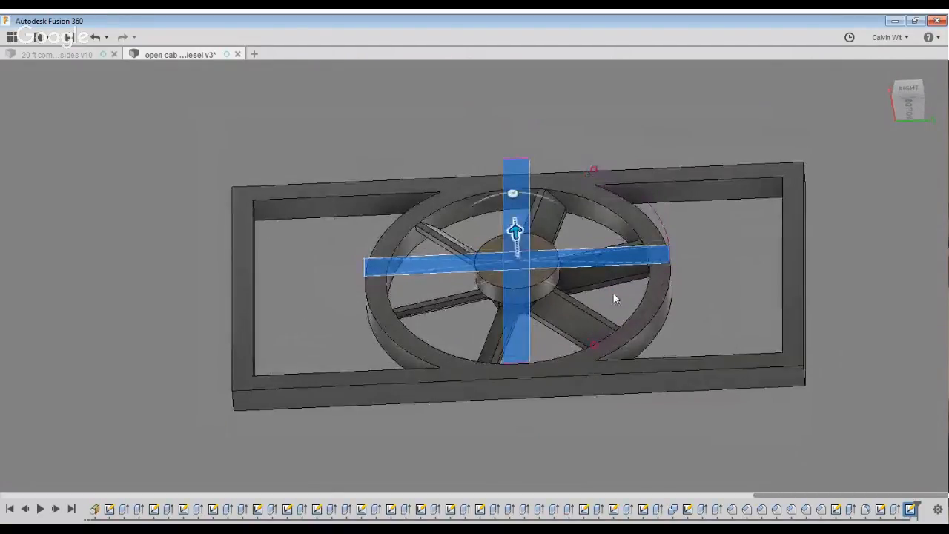
key(Tab)
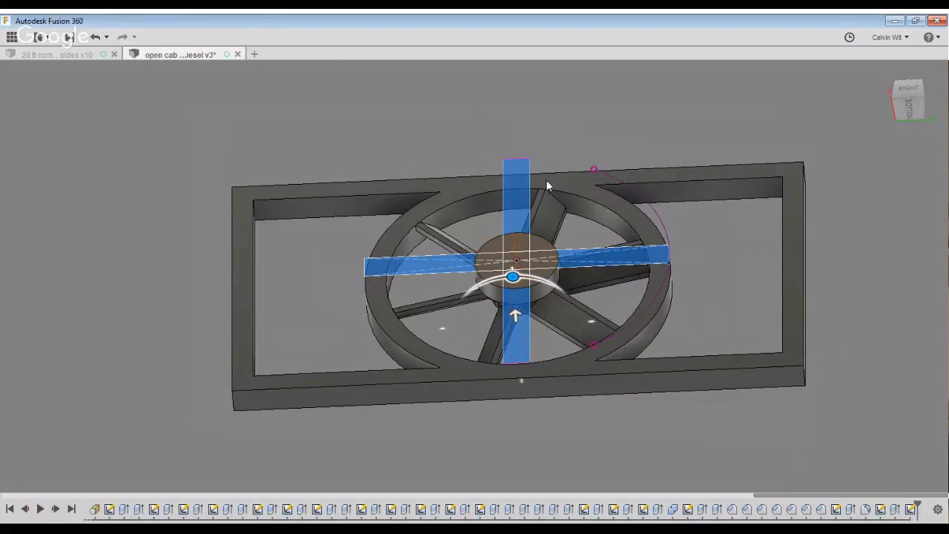
shift+middle_drag(758, 482, 759, 437)
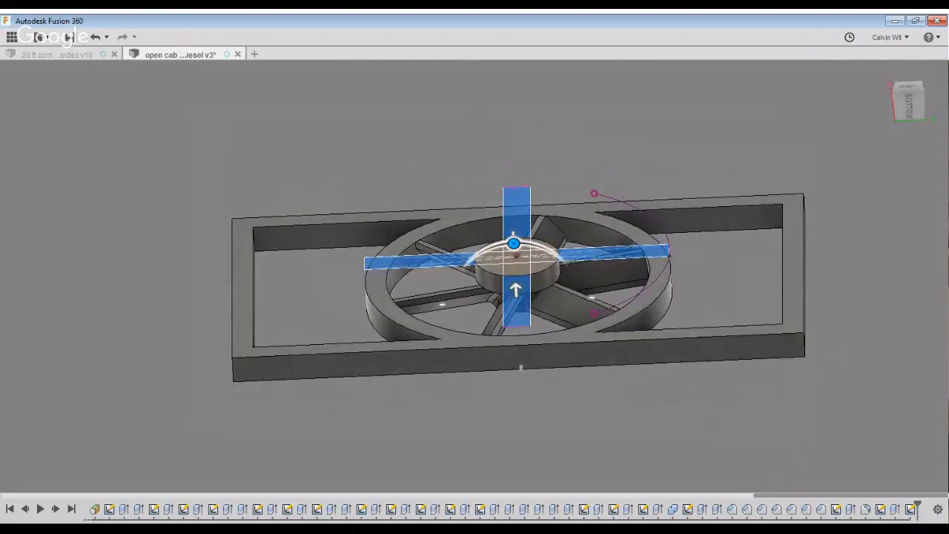
key(Escape)
click(520, 207)
click(572, 254)
click(423, 261)
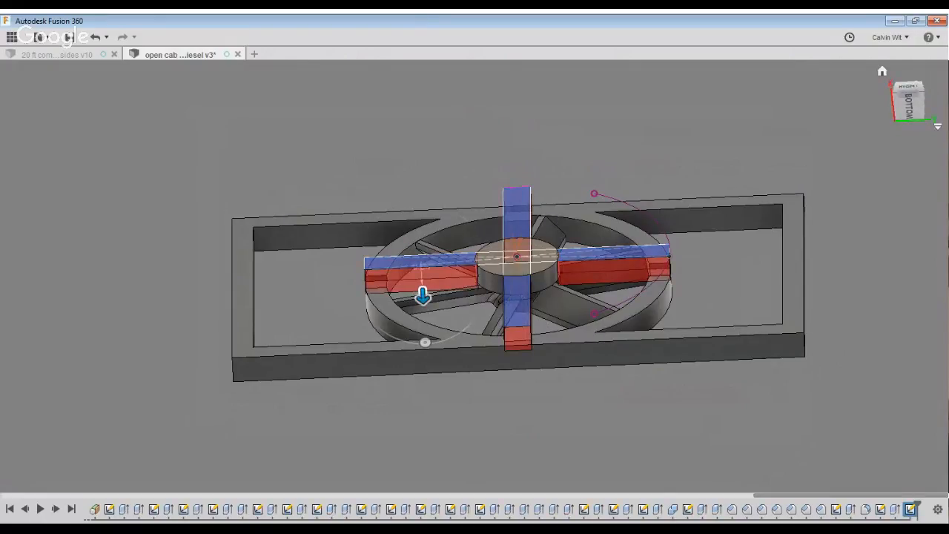
text(1)
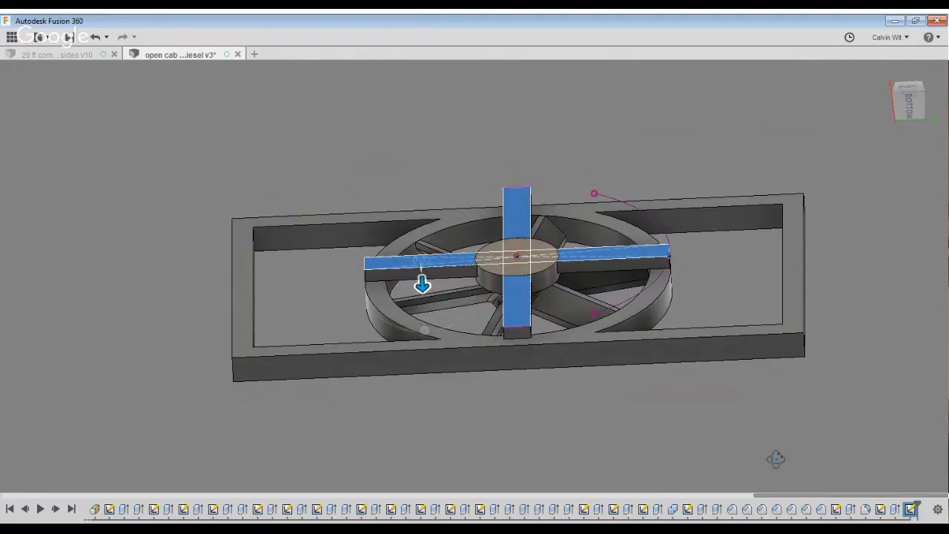
shift+middle_drag(776, 459, 780, 445)
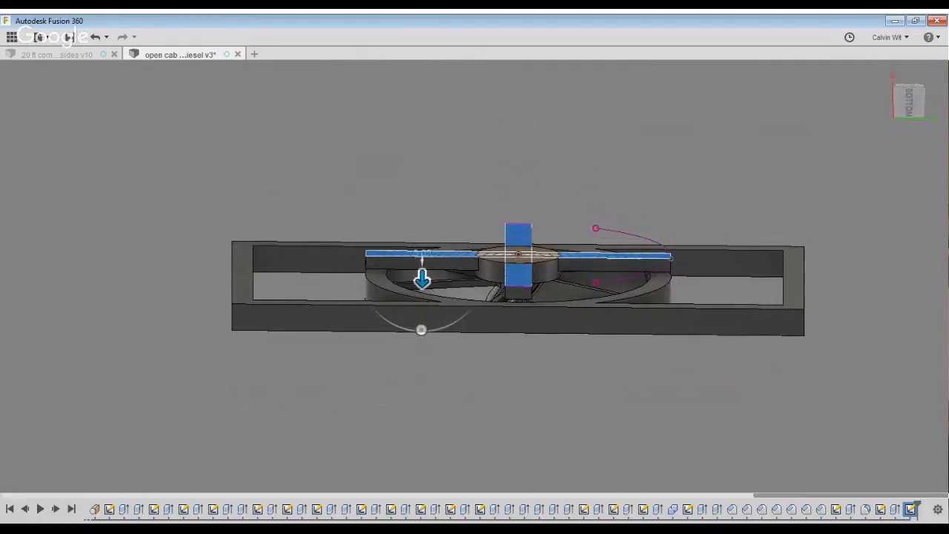
key(Escape)
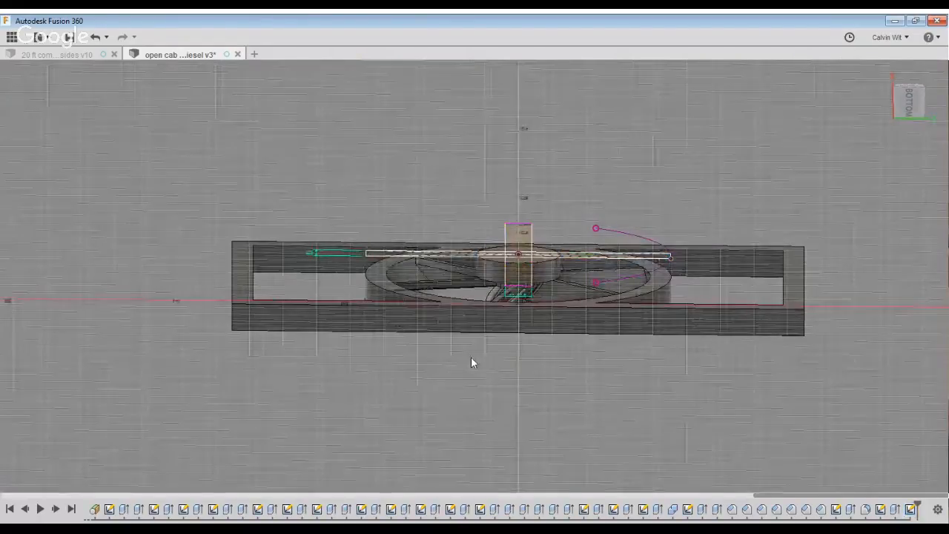
middle_drag(882, 314, 887, 358)
click(874, 176)
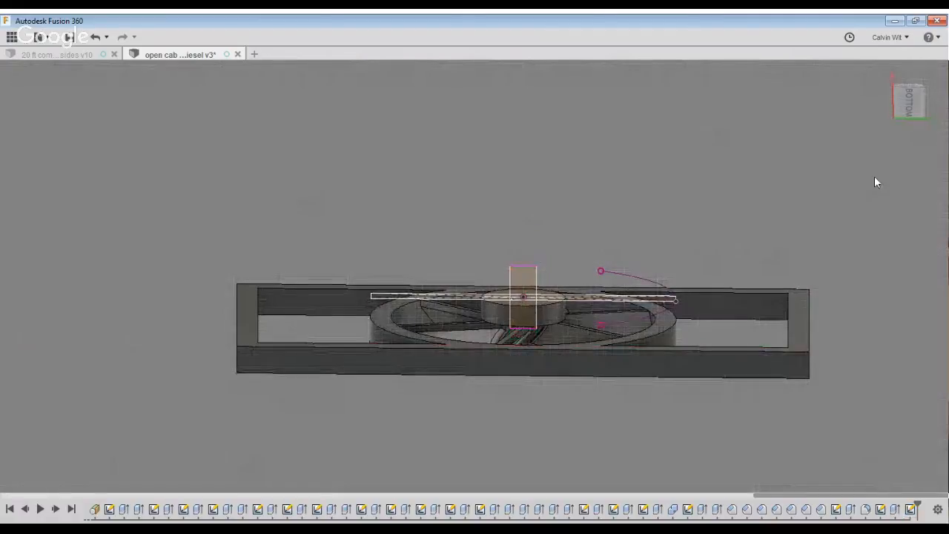
Edit the round hub cap's extrusion and set its distance to 0.063
double_click(895, 510)
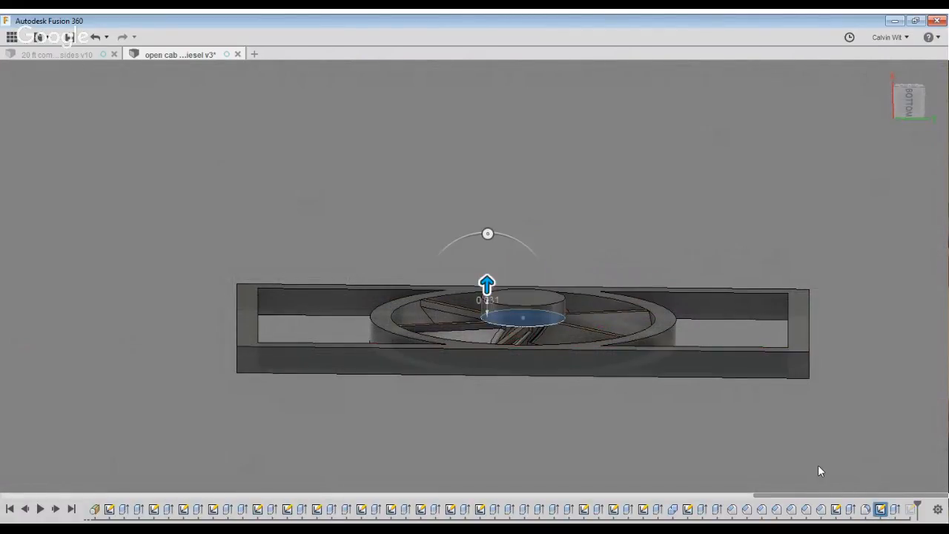
text(.125)
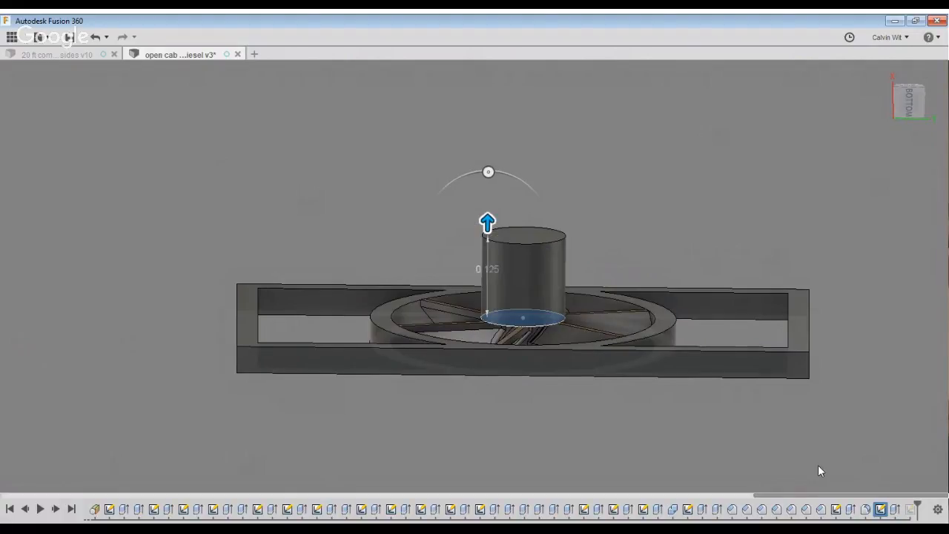
key(BackSpace)
key(BackSpace)
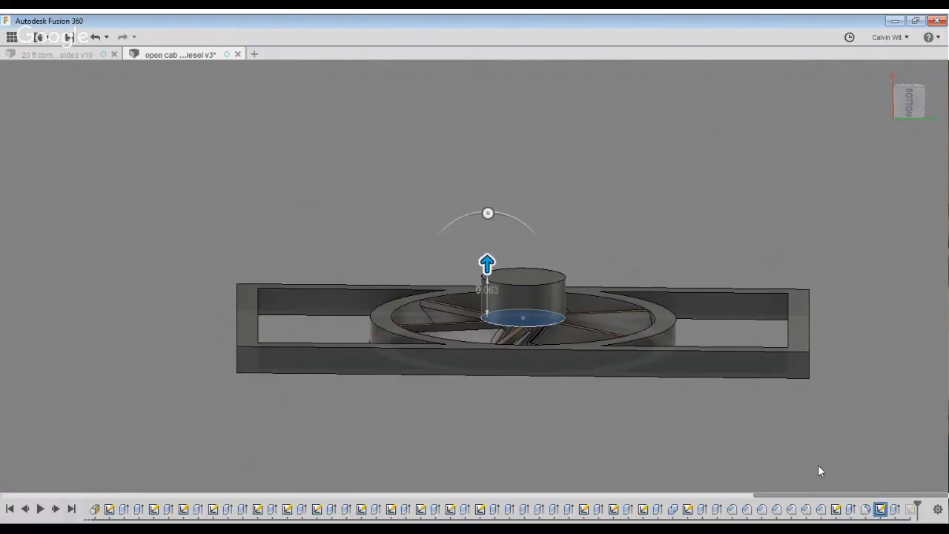
key(Return)
shift+middle_drag(800, 294, 810, 317)
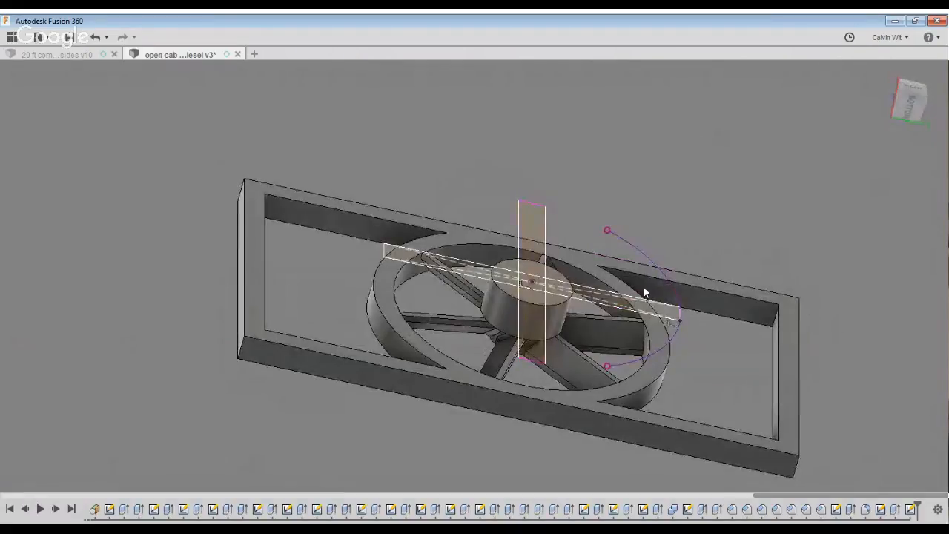
Extrude the four crossed-bar regions outside the round cap back toward the frame, joining them to the hub
click(535, 251)
click(570, 322)
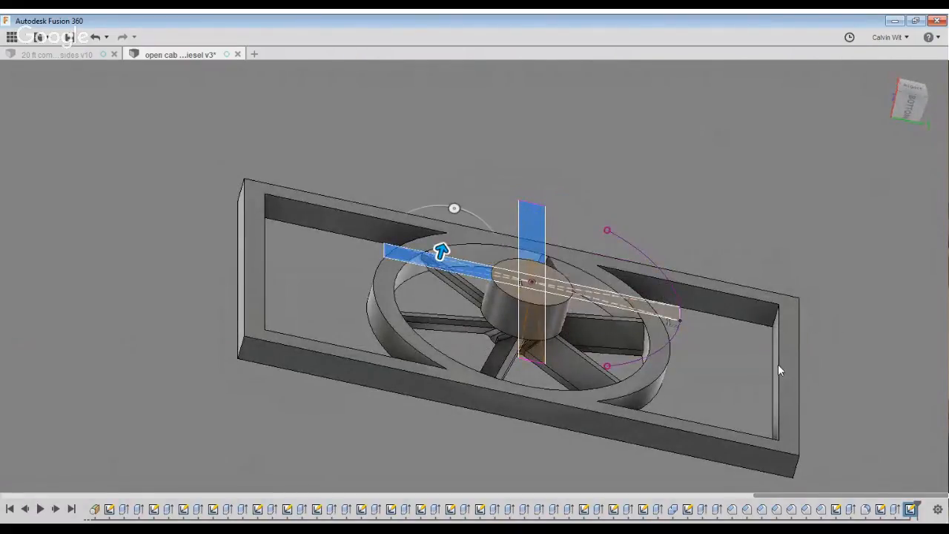
click(532, 335)
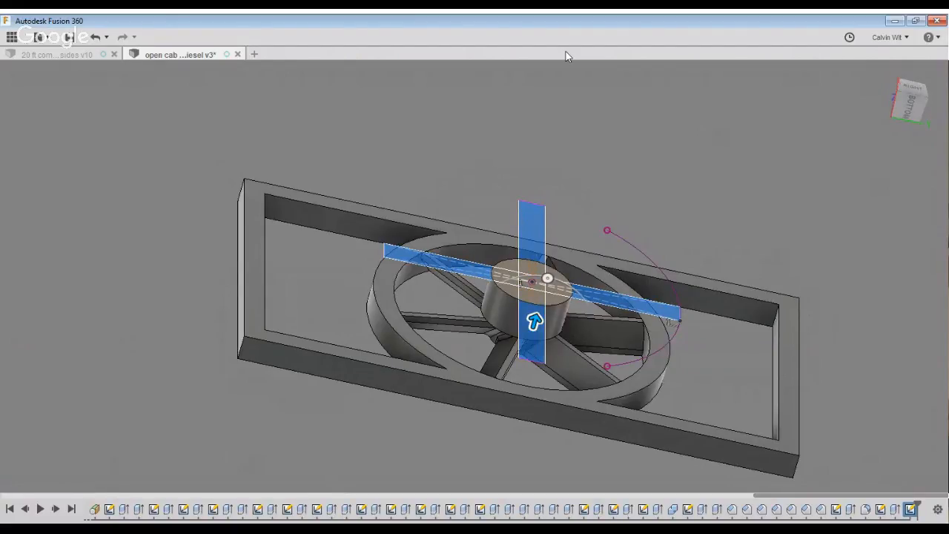
text(-1.5)
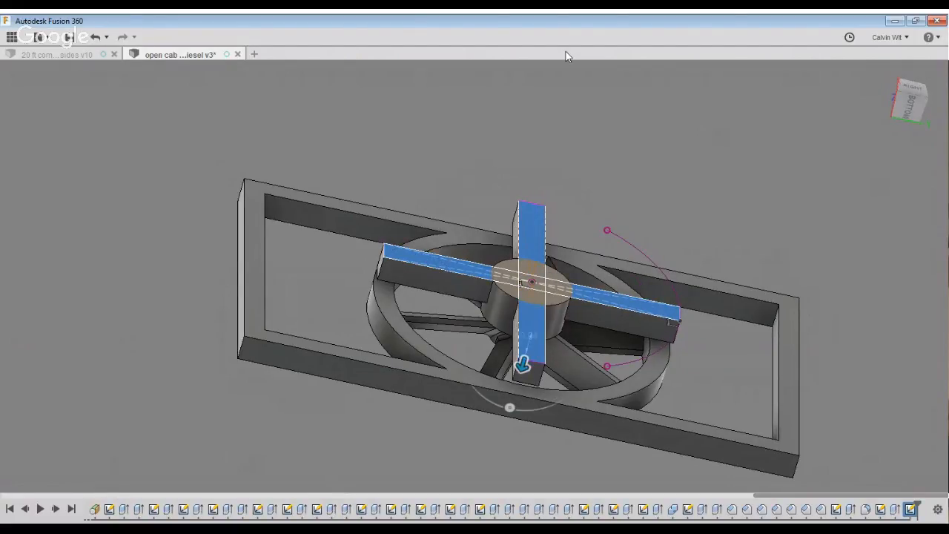
text(/2)
key(Return)
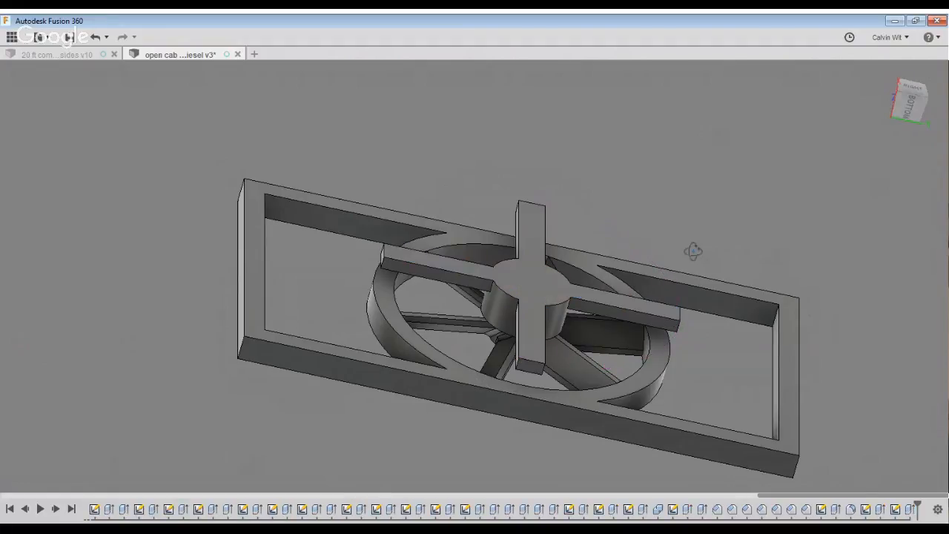
shift+middle_drag(691, 250, 684, 231)
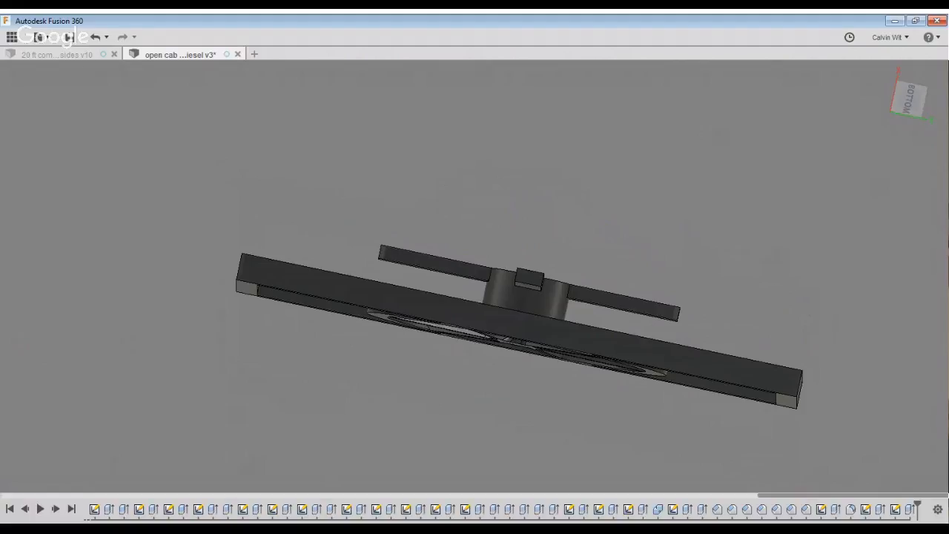
Switch to the open 20 ft car sides v10 design and view the whole car body
click(85, 57)
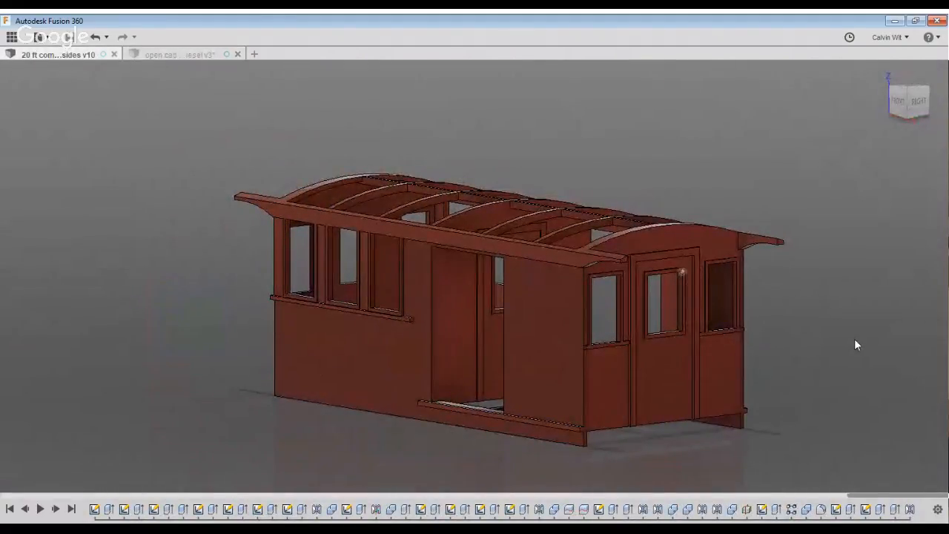
scroll(932, 187, down, 3)
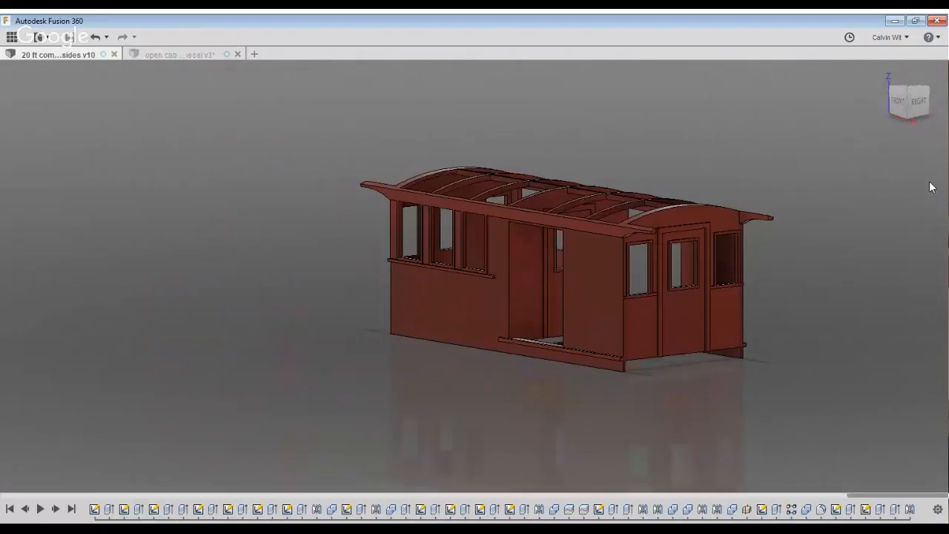
middle_drag(399, 220, 380, 227)
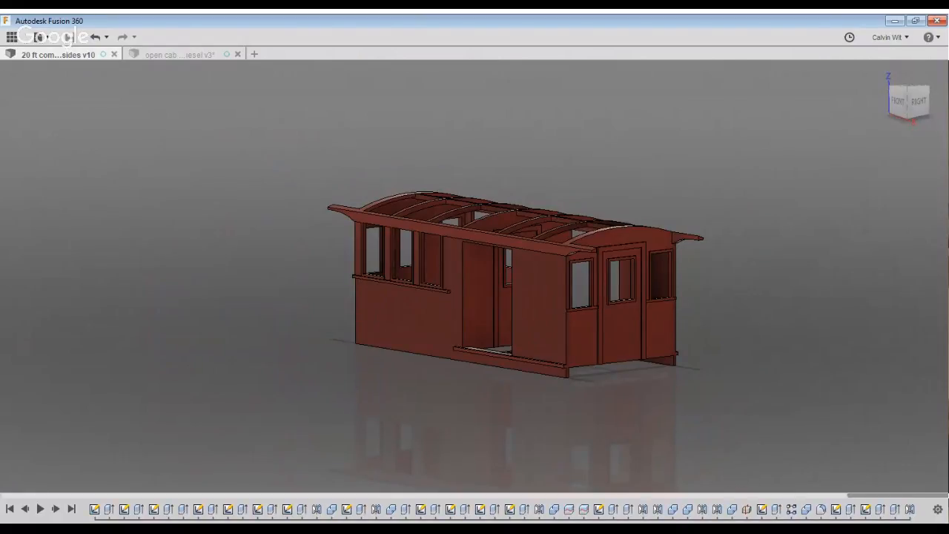
Inspect the coach frame from several sides and display the sliding door in the side doorway
shift+middle_drag(638, 363, 717, 333)
scroll(746, 381, up, 5)
scroll(709, 415, down, 6)
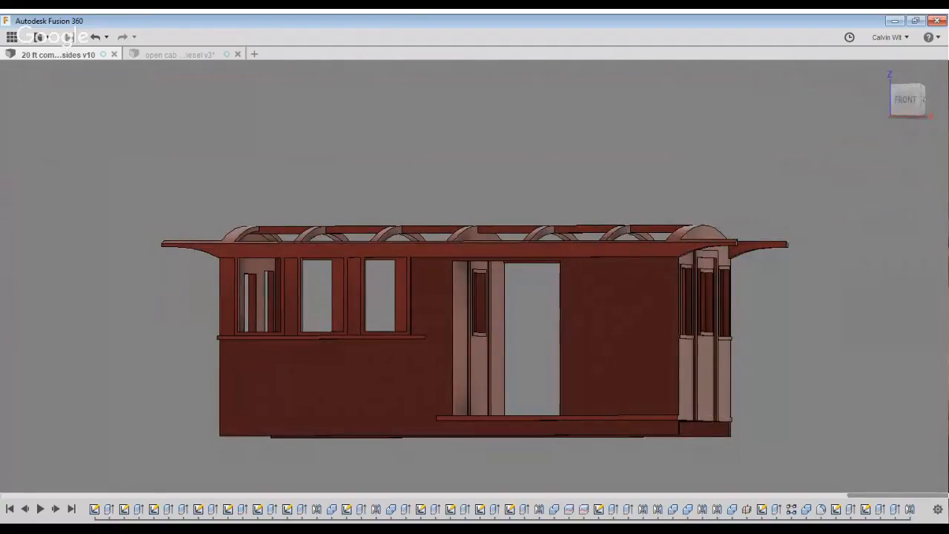
shift+middle_drag(658, 356, 557, 346)
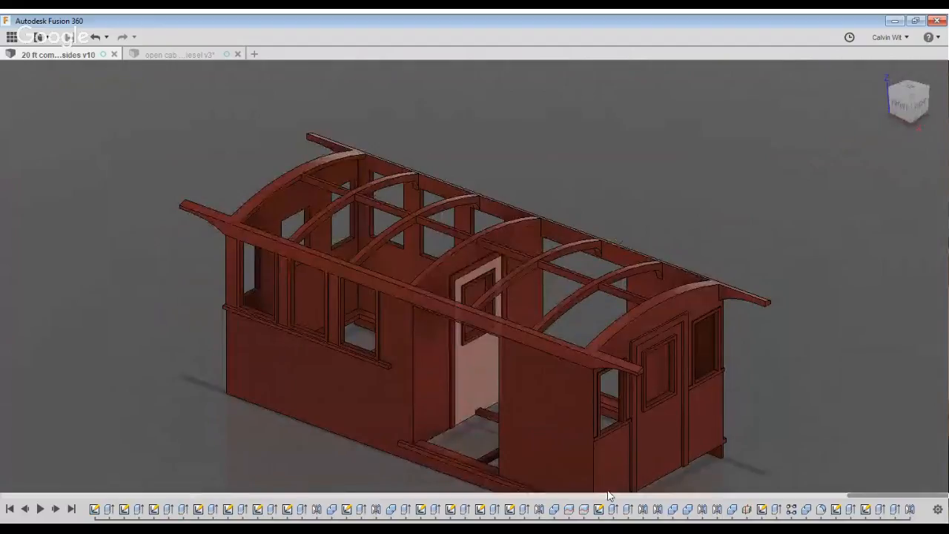
middle_drag(608, 490, 609, 432)
shift+middle_drag(610, 432, 621, 428)
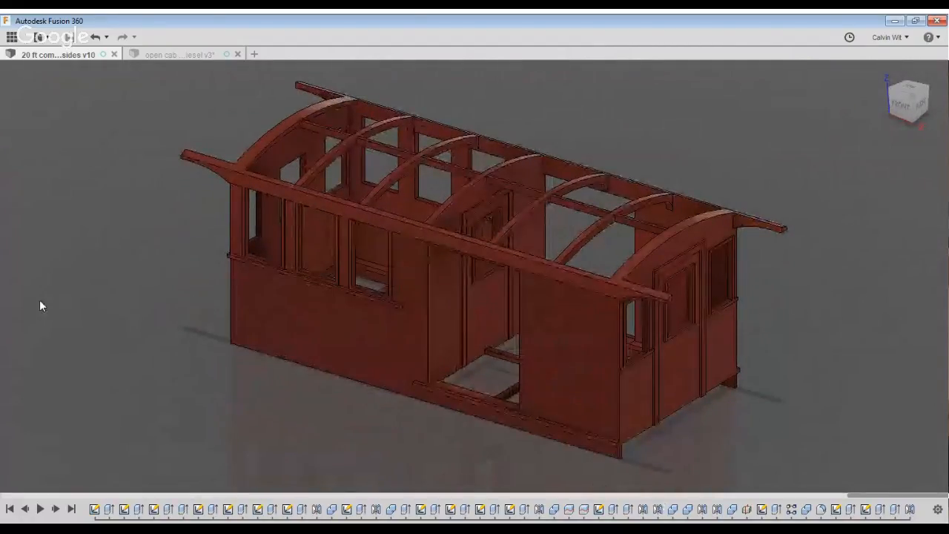
click(57, 363)
click(58, 375)
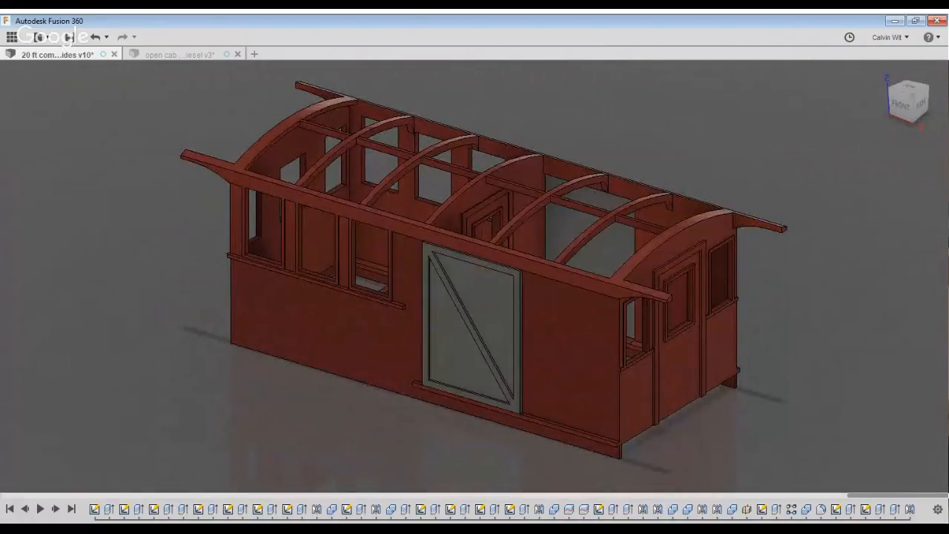
shift+middle_drag(416, 521, 393, 499)
Switch to the open cab diesel design, show the locomotive body and examine the fan behind the front window
click(222, 58)
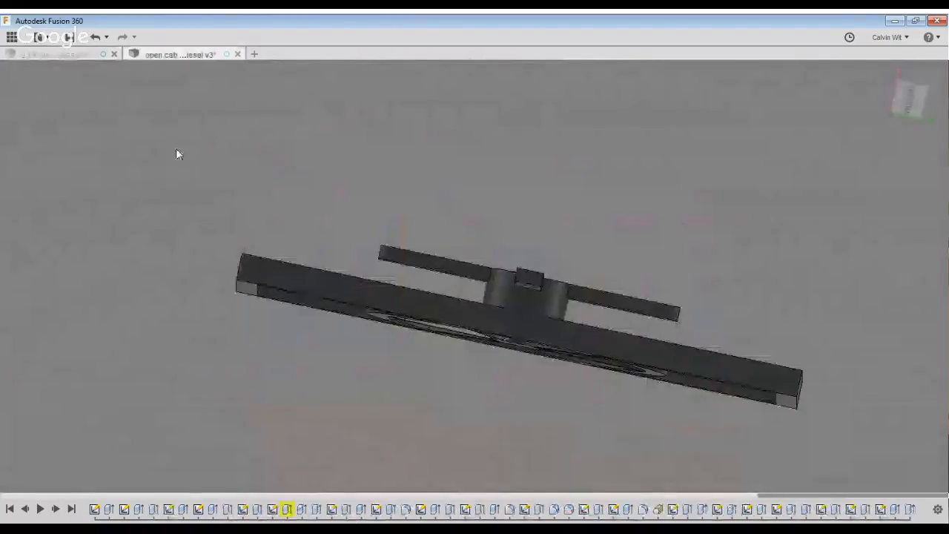
click(58, 237)
scroll(420, 317, down, 6)
shift+middle_drag(453, 246, 622, 370)
scroll(371, 229, up, 4)
middle_drag(389, 230, 398, 277)
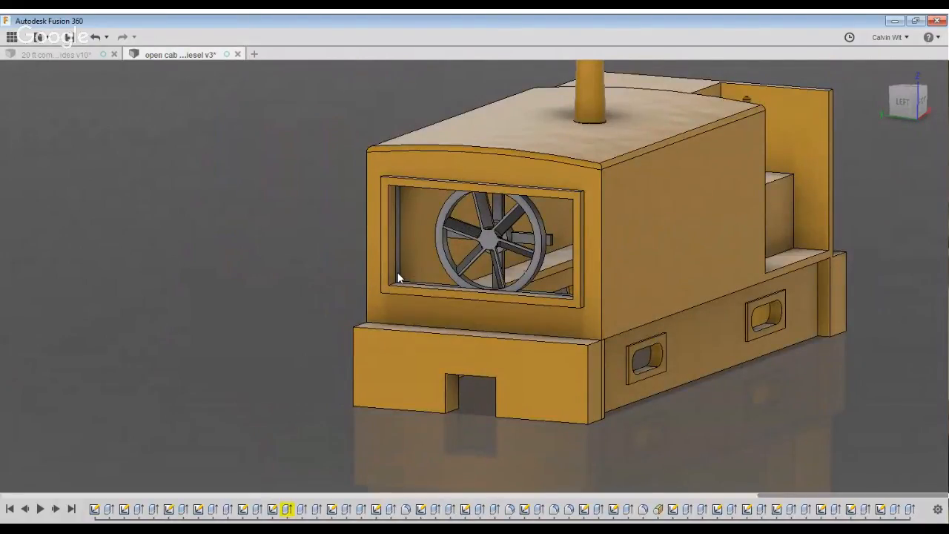
scroll(515, 269, up, 3)
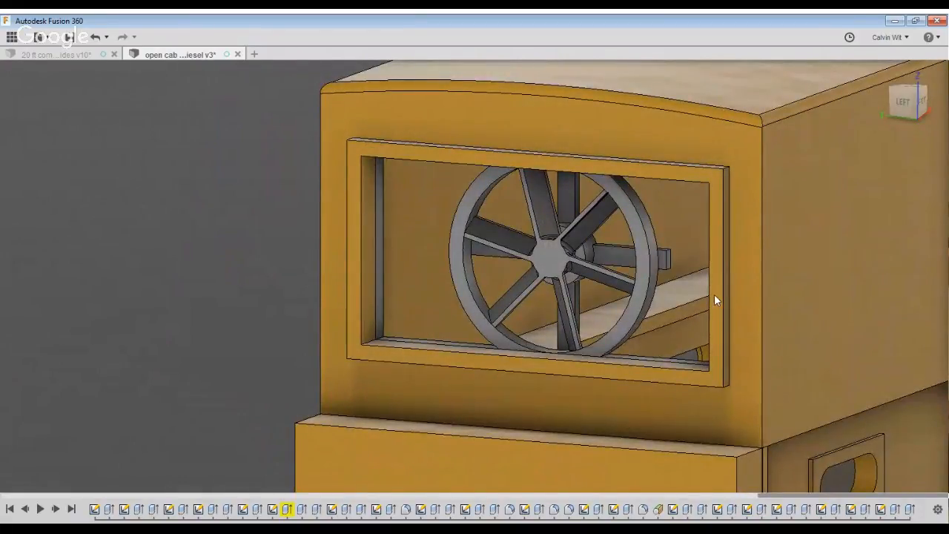
click(903, 101)
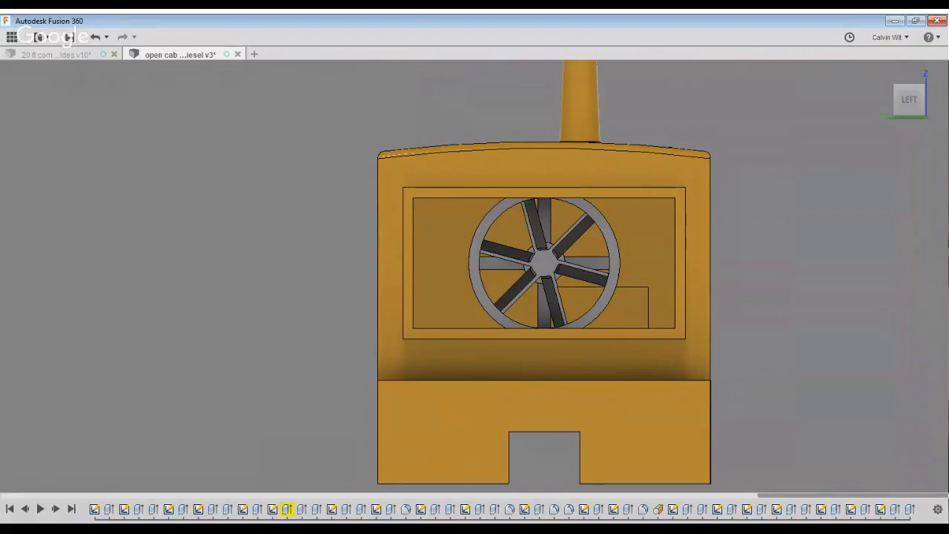
Hide the locomotive body and examine the gap between the fan frame and its rear support arms
shift+middle_drag(428, 351, 624, 294)
scroll(523, 298, up, 4)
scroll(523, 298, down, 4)
mouse_move(523, 298)
shift+middle_down()
mouse_move(561, 299)
mouse_move(553, 303)
shift+middle_up()
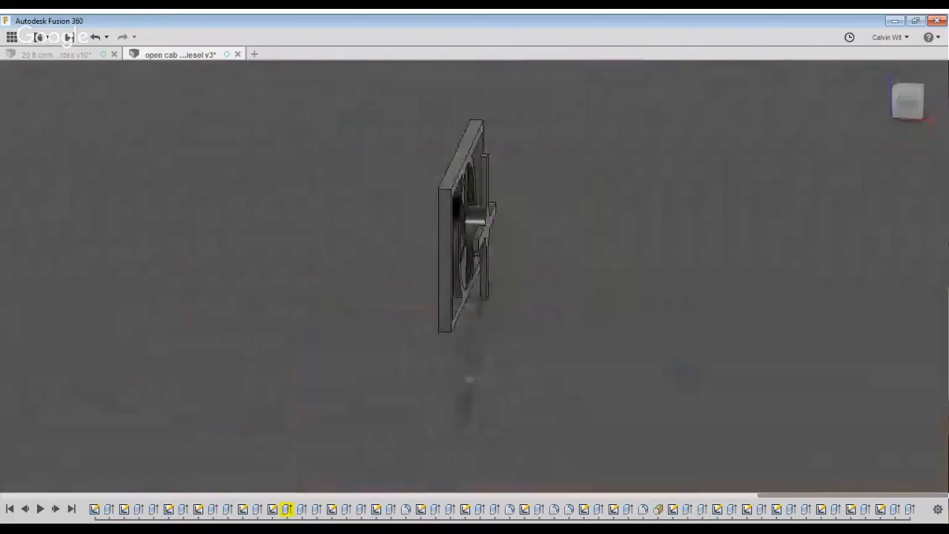
shift+middle_drag(519, 268, 575, 273)
scroll(574, 266, up, 5)
Sketch a rectangle at the upper support arm's end and extrude it to connect the arm to the fan frame
shift+middle_drag(644, 370, 623, 443)
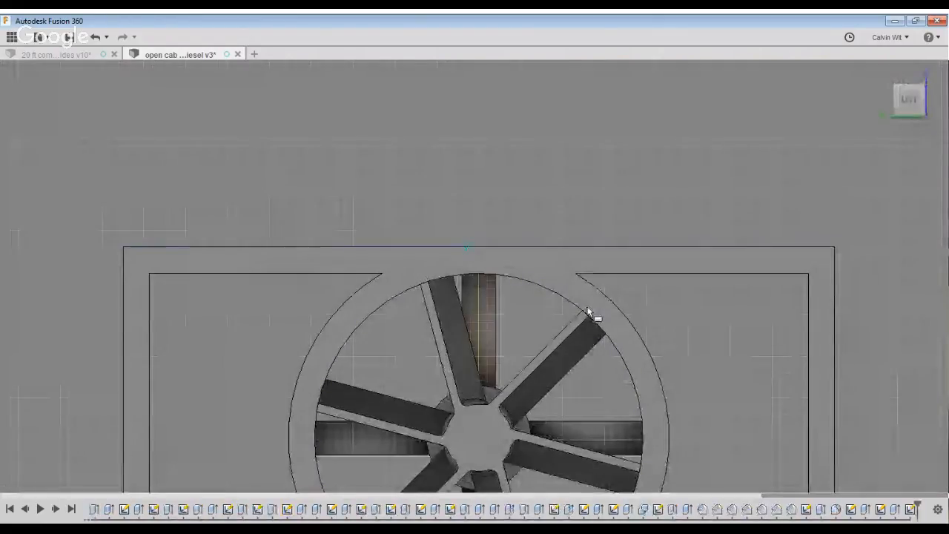
click(583, 306)
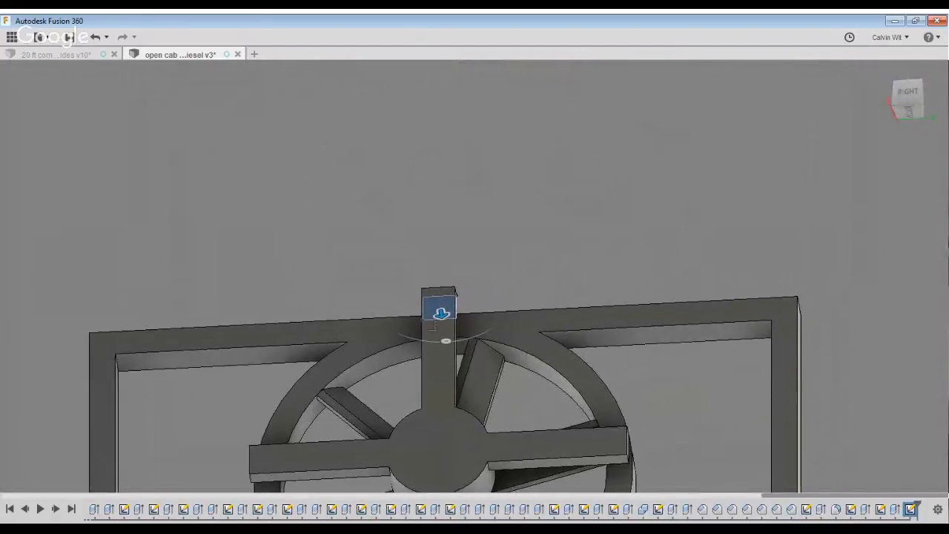
middle_drag(938, 386, 876, 381)
click(885, 396)
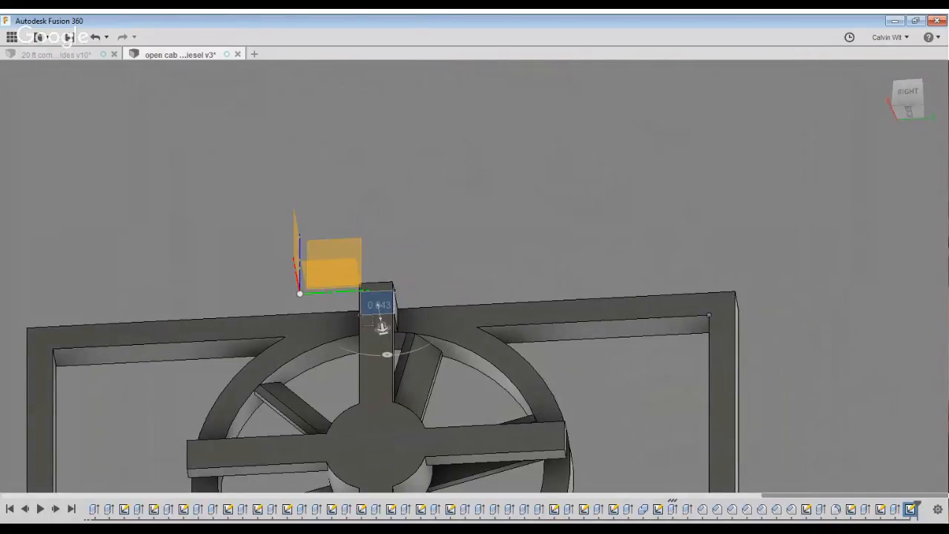
key(Return)
middle_drag(731, 206, 825, 112)
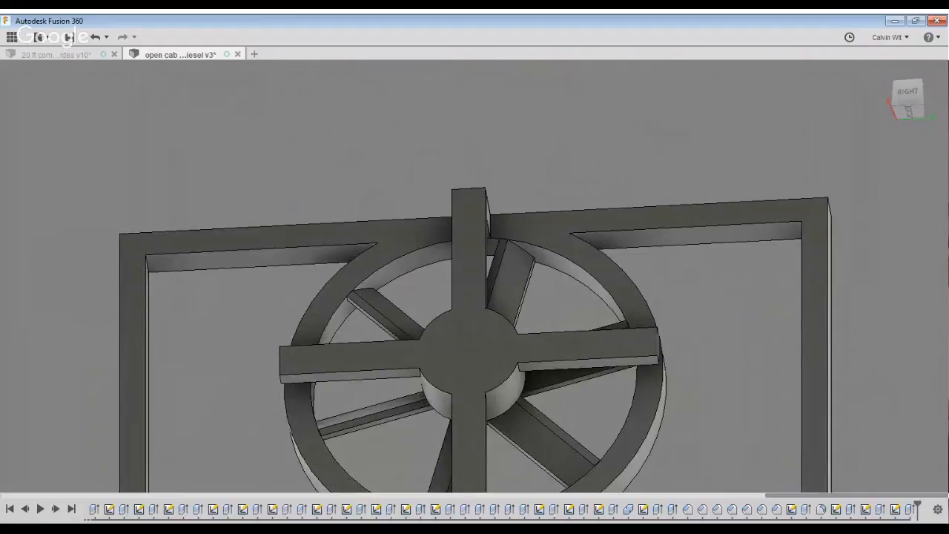
shift+middle_drag(706, 211, 611, 283)
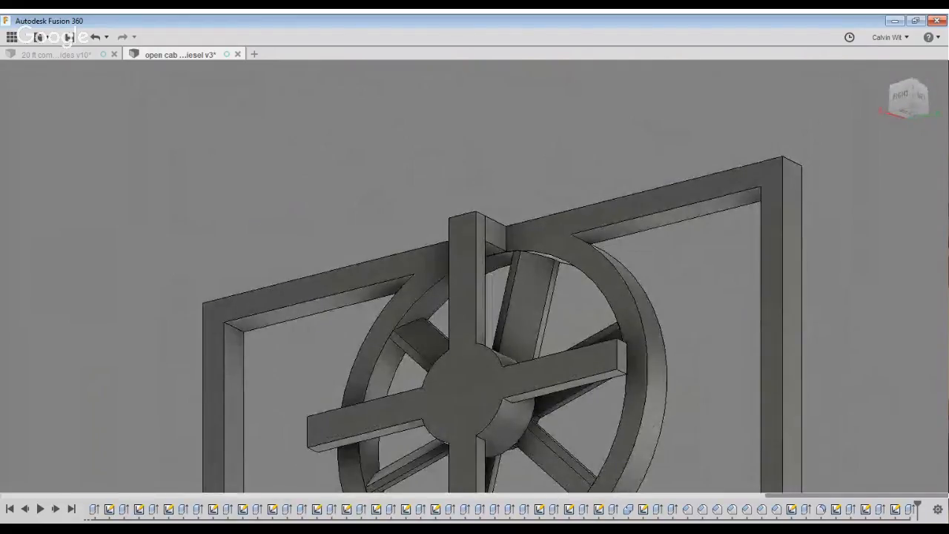
click(497, 236)
shift+middle_drag(845, 333, 770, 422)
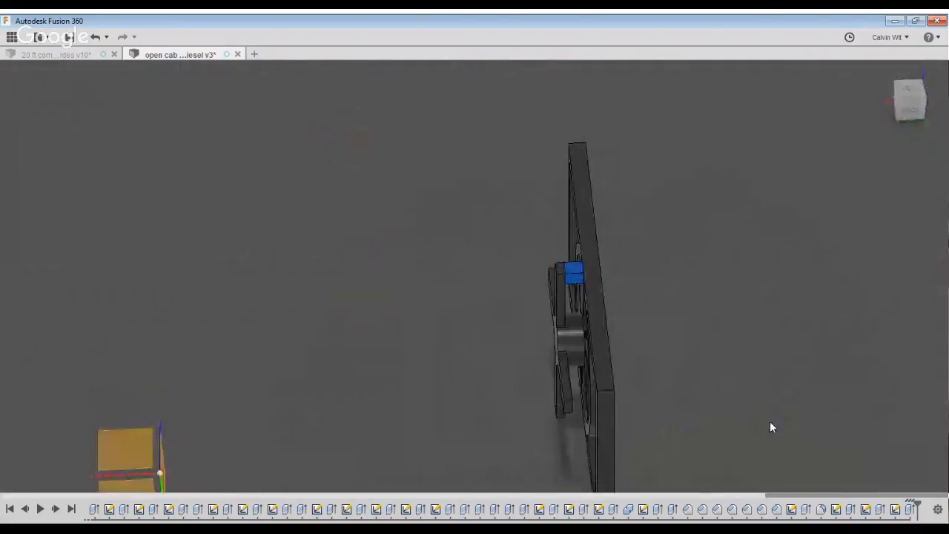
middle_drag(569, 402, 920, 158)
shift+middle_drag(561, 287, 690, 370)
scroll(691, 370, up, 3)
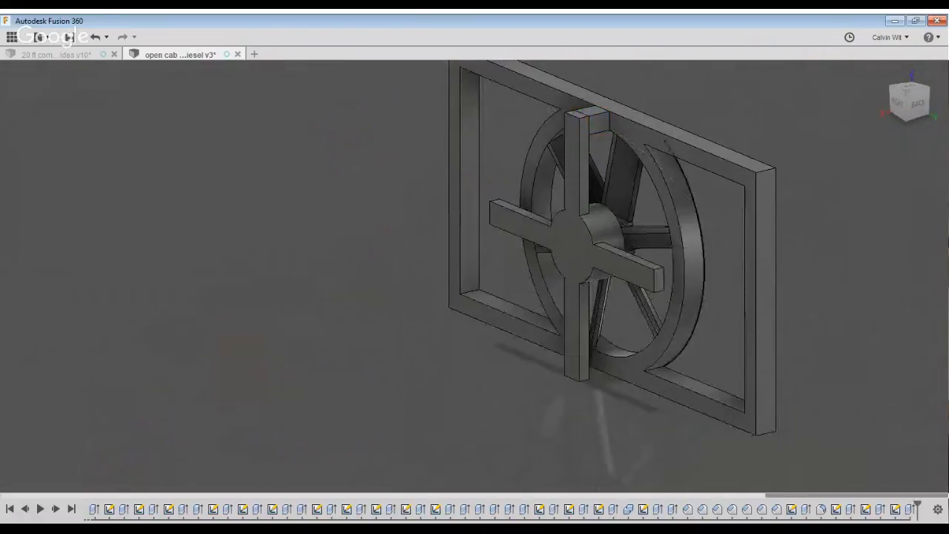
Reopen the arm-end sketch and add a rectangle over the end of the lower support arm
double_click(896, 509)
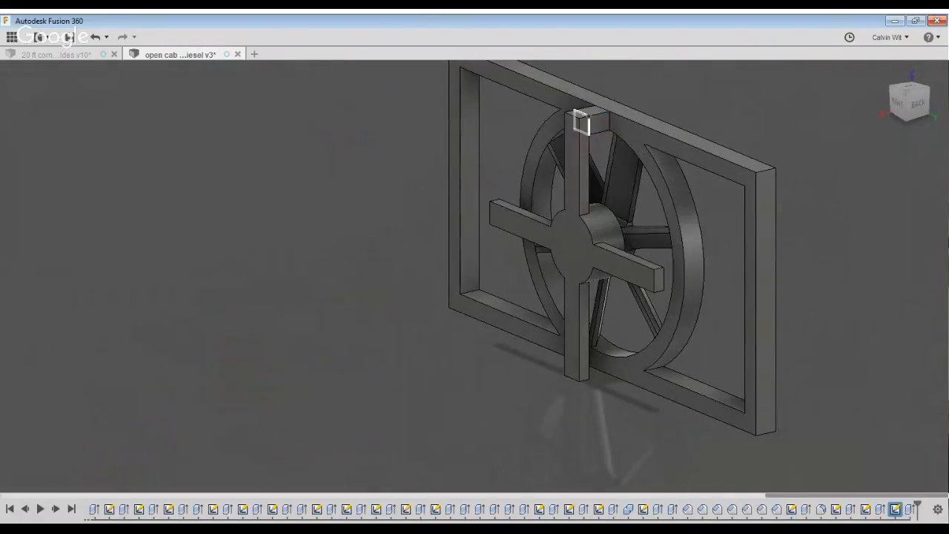
key(r)
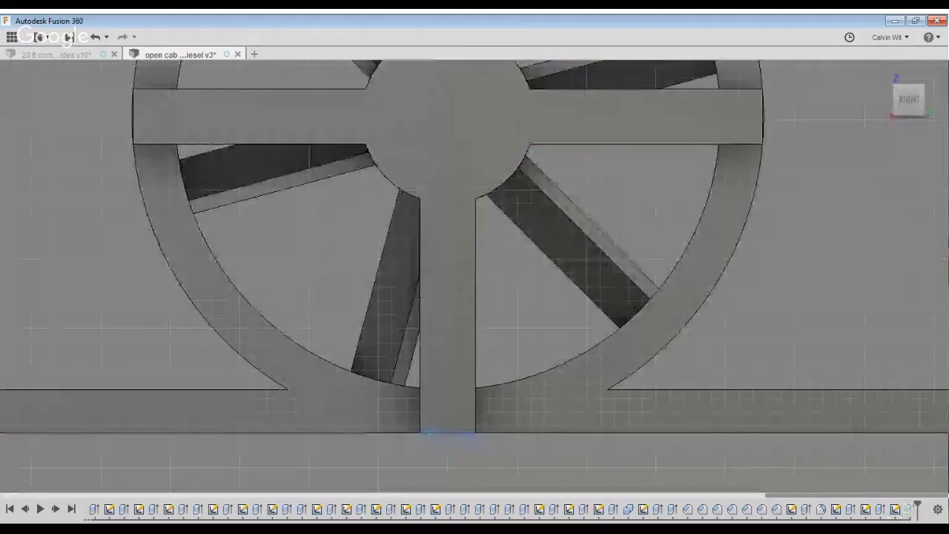
click(420, 432)
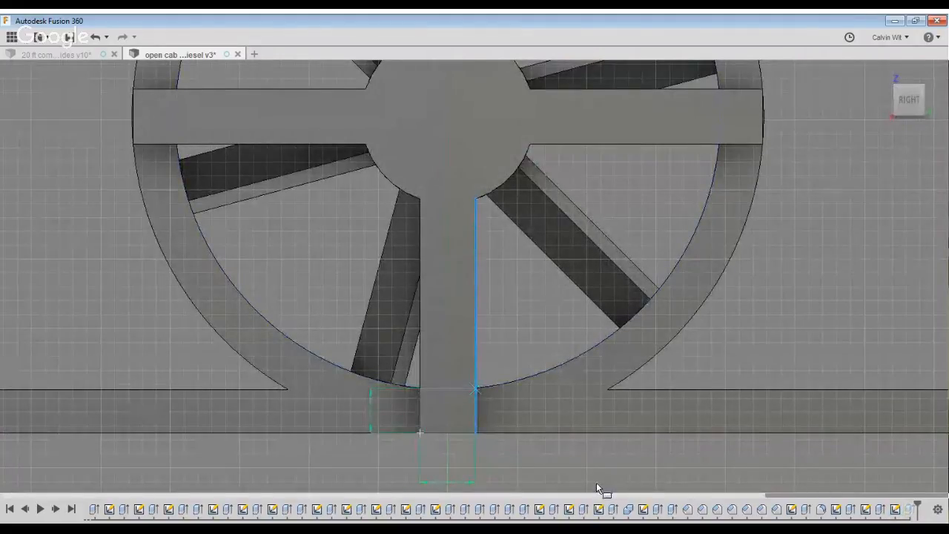
click(475, 388)
scroll(476, 387, down, 2)
mouse_move(476, 388)
middle_down()
mouse_move(862, 357)
mouse_move(810, 444)
middle_up()
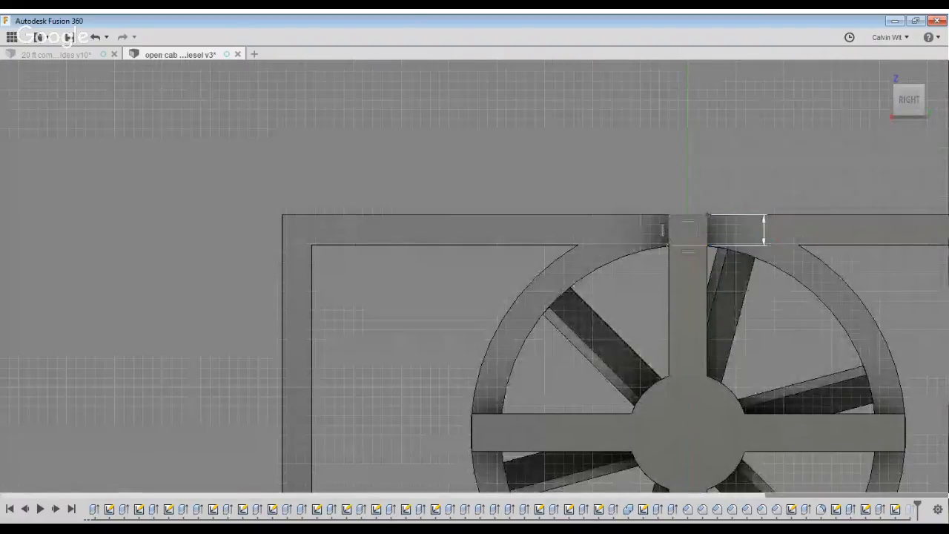
Draw matching rectangles over the outer ends of both horizontal support arms
scroll(539, 361, up, 3)
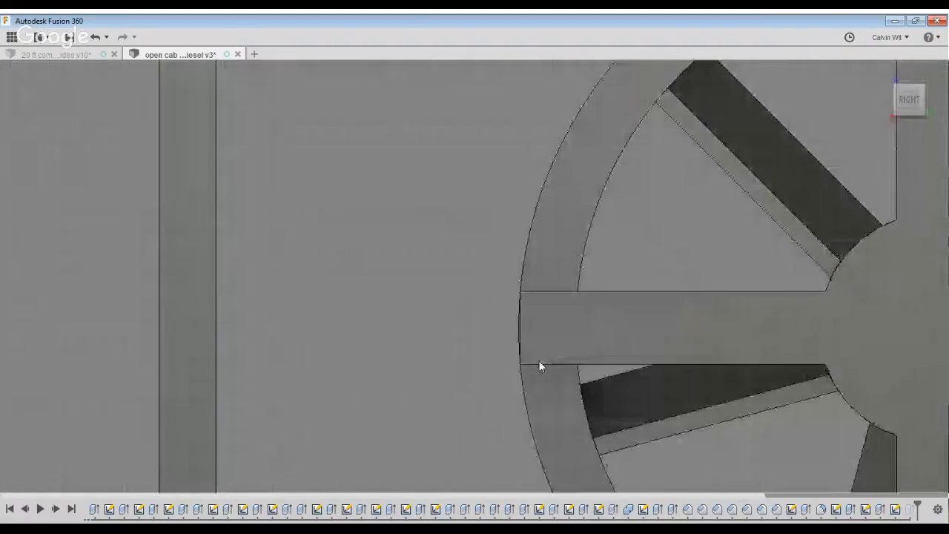
click(656, 366)
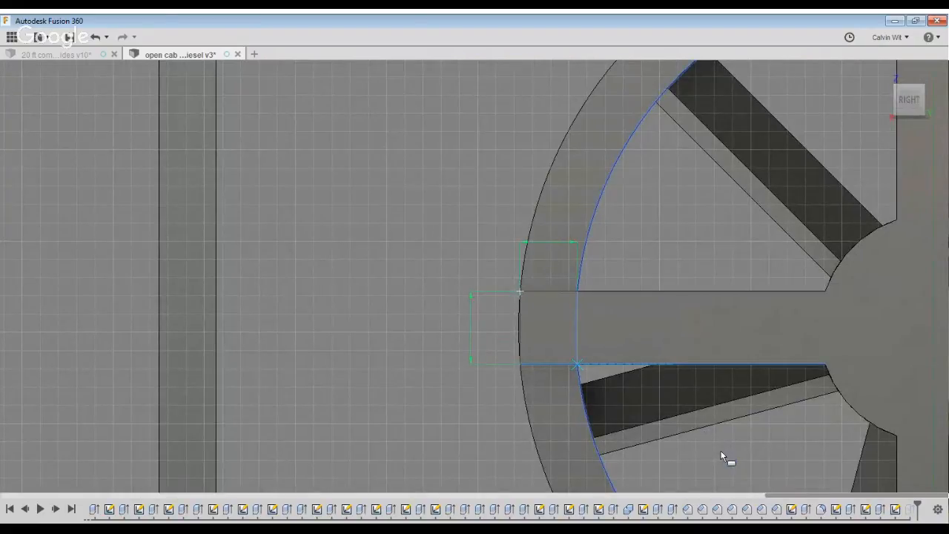
click(721, 451)
scroll(721, 450, down, 3)
middle_drag(838, 409, 286, 367)
scroll(502, 324, up, 3)
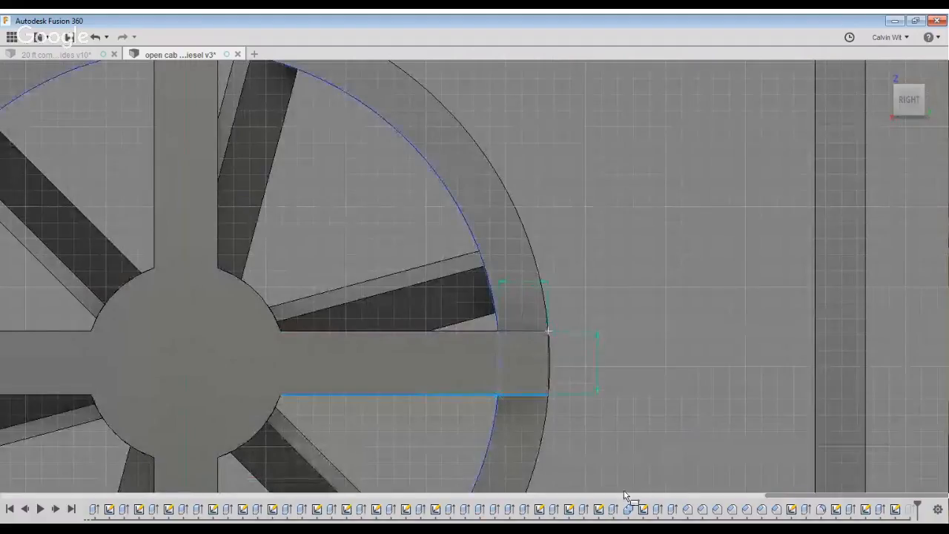
Extrude the four arm-end rectangles by 2 between the support arms and the fan frame
key(e)
shift+middle_drag(764, 501, 540, 500)
click(584, 370)
scroll(714, 455, down, 3)
middle_drag(714, 455, 621, 108)
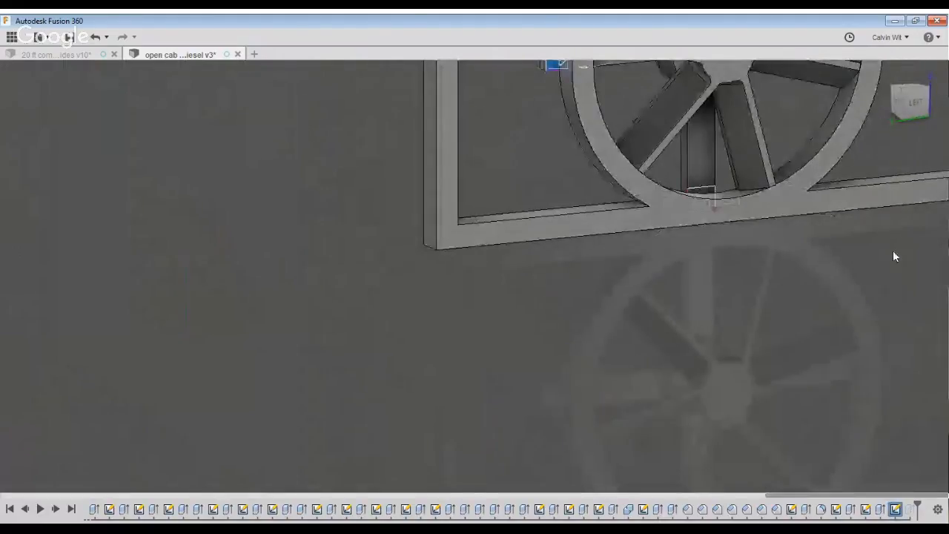
click(701, 199)
middle_drag(894, 169, 574, 435)
click(525, 295)
click(380, 151)
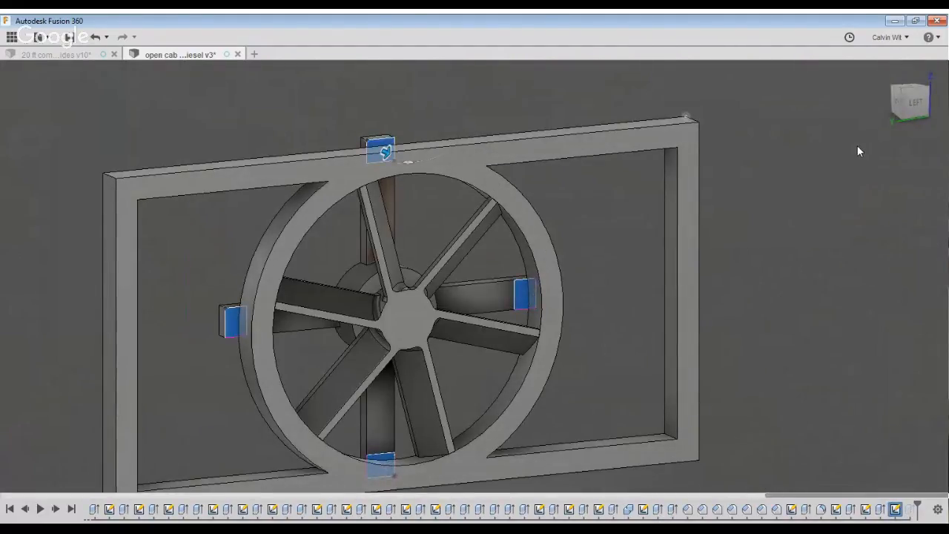
text(2)
key(Return)
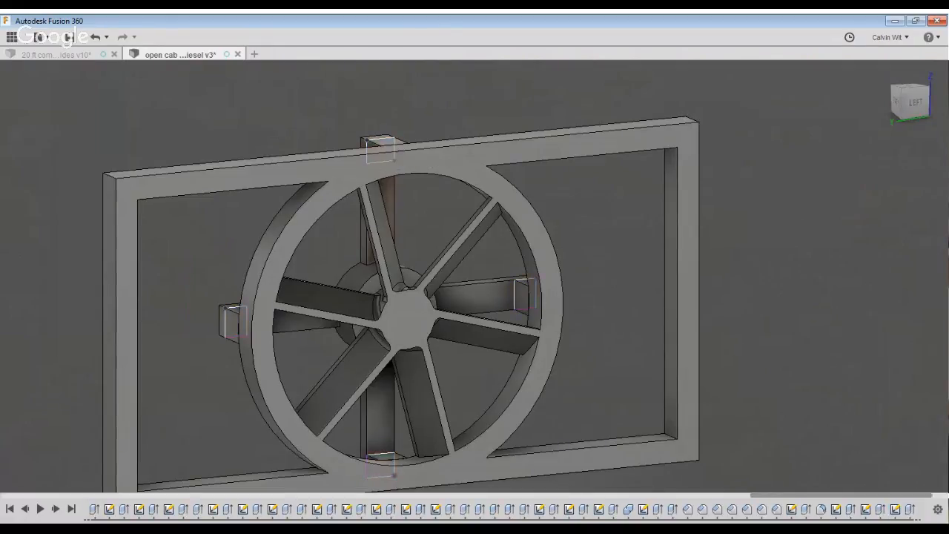
Check the connecting blocks from the left view and save the design
scroll(832, 282, down, 4)
shift+middle_drag(832, 282, 809, 274)
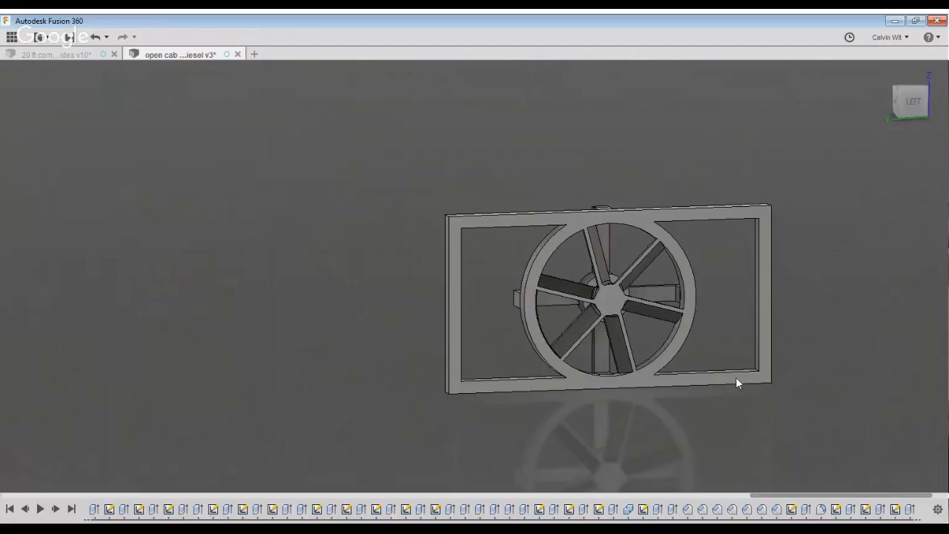
shift+middle_drag(741, 334, 720, 309)
click(909, 98)
click(78, 38)
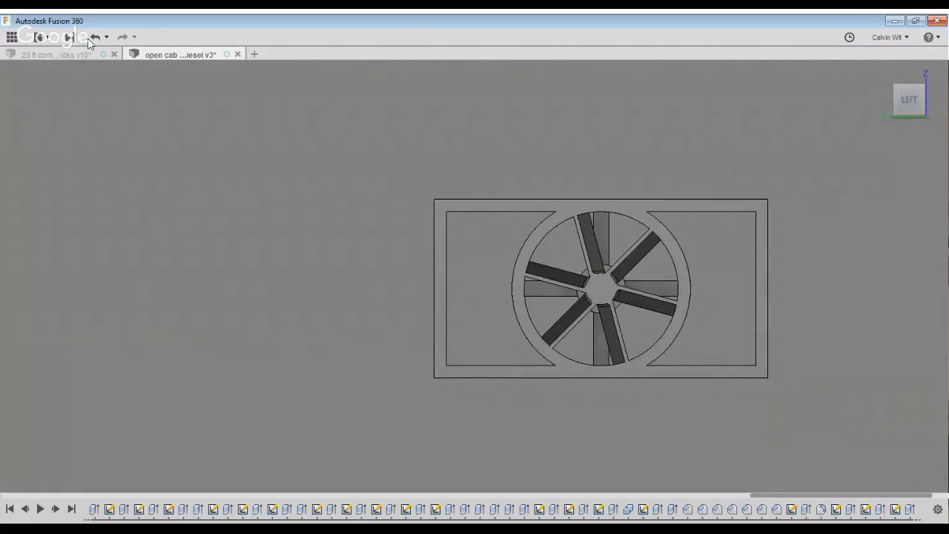
middle_drag(586, 350, 528, 366)
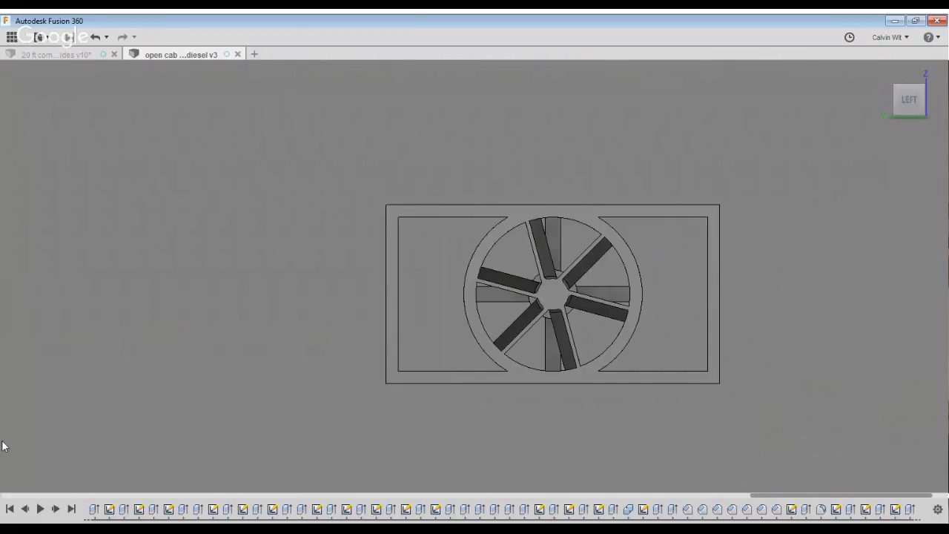
Show the locomotive body around the fan assembly again, together with the light roof part
scroll(8, 441, down, 4)
scroll(257, 452, up, 6)
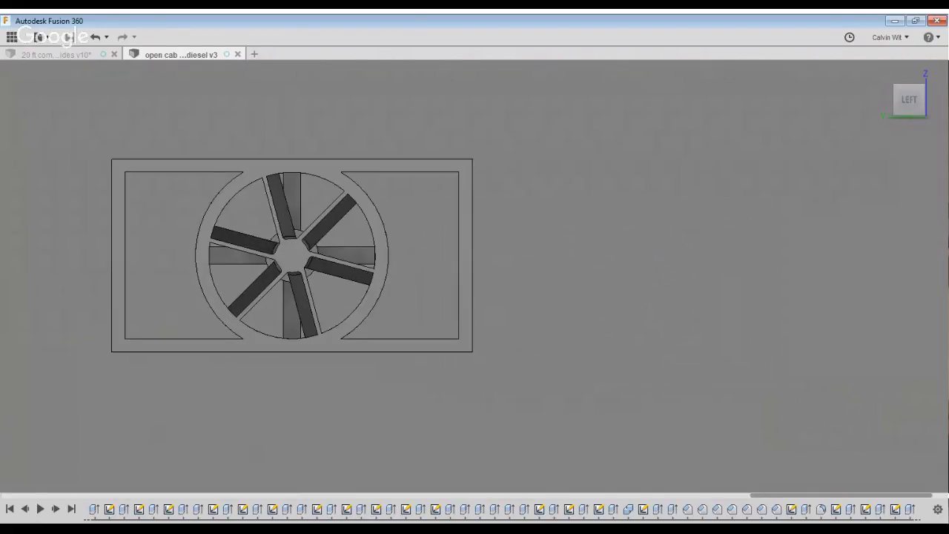
click(53, 287)
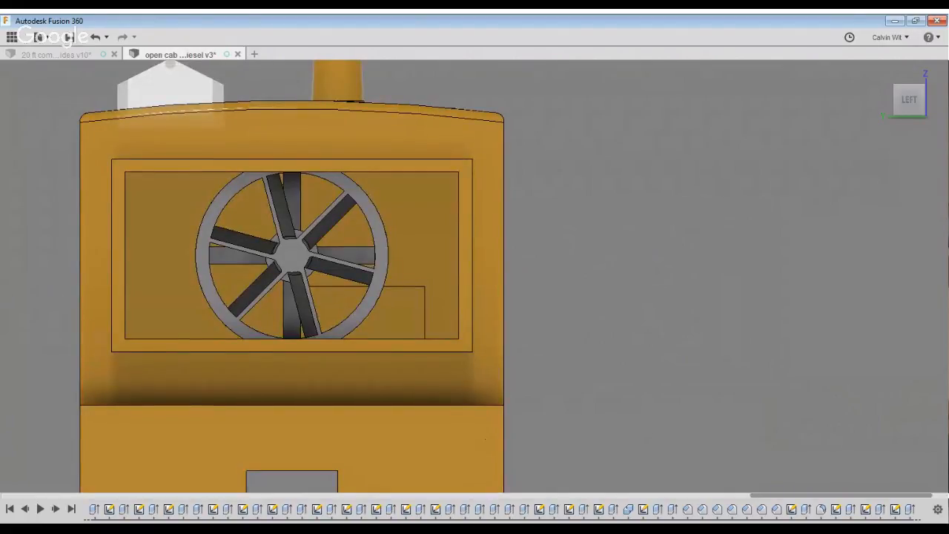
middle_drag(734, 370, 812, 408)
scroll(702, 385, down, 1)
scroll(799, 398, down, 5)
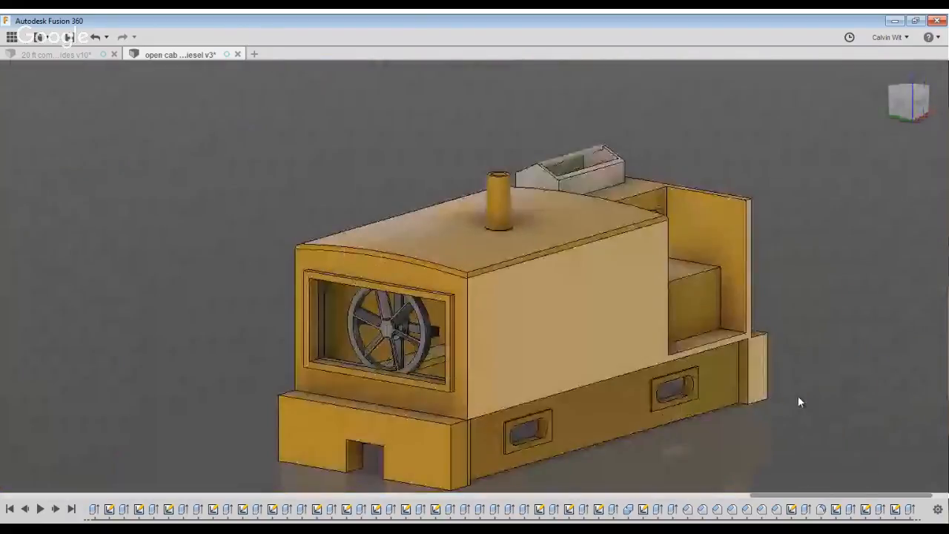
Save the design and inspect the fan assembly inside the front window opening
key(ctrl+s)
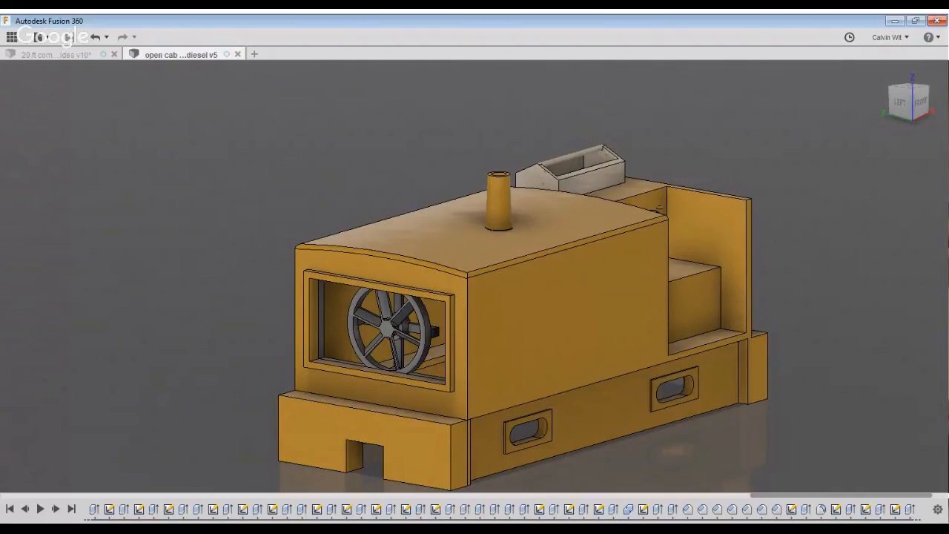
shift+middle_drag(474, 297, 497, 241)
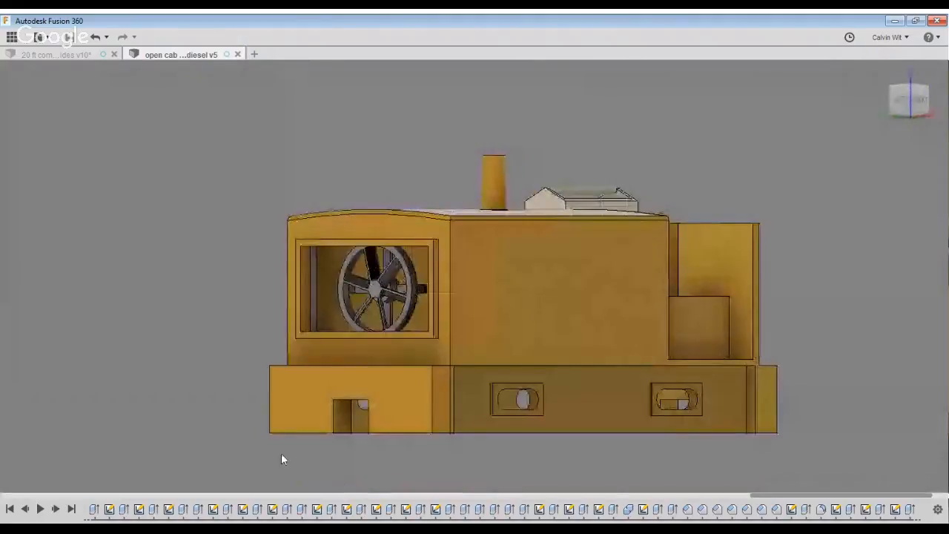
scroll(289, 454, up, 4)
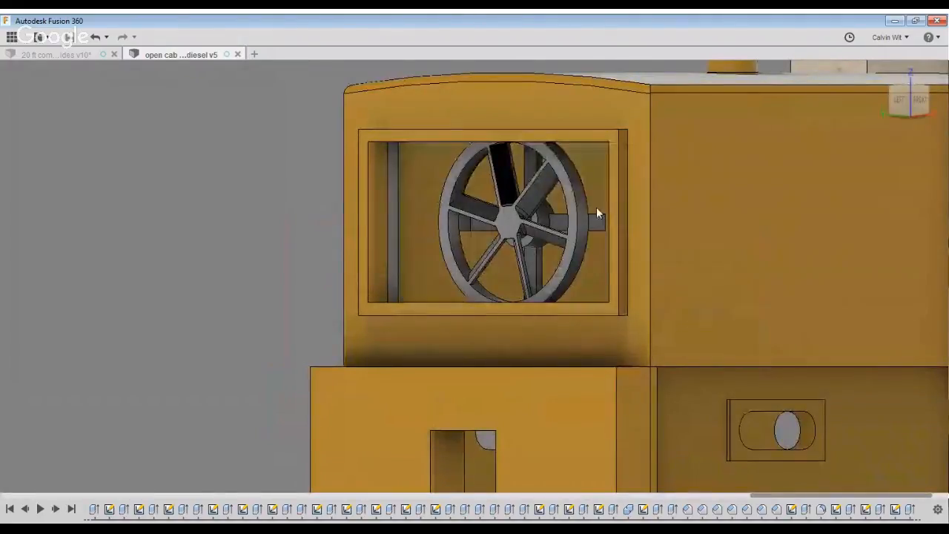
Sketch a rectangle 0.25 wide on the side of the locomotive hood near its front end as a door outline
scroll(477, 253, down, 5)
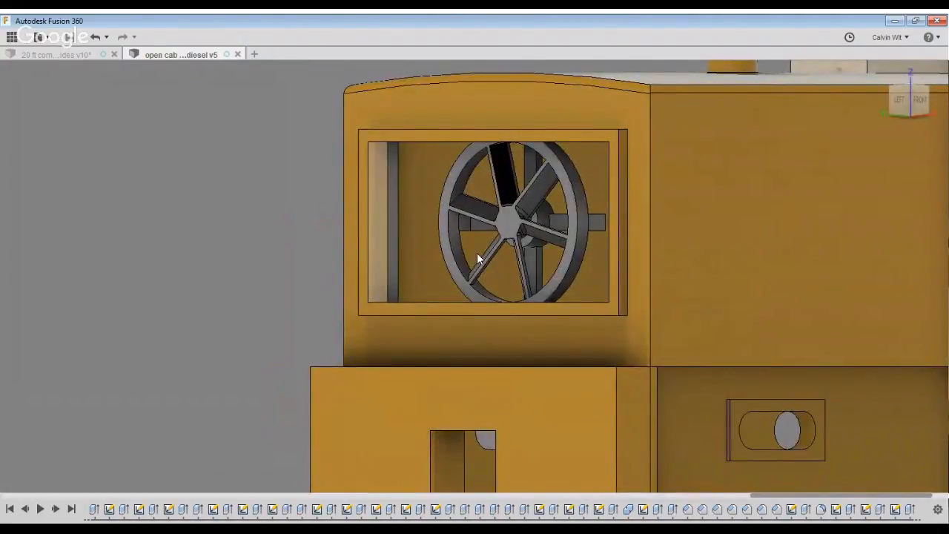
shift+middle_drag(453, 257, 424, 297)
scroll(377, 335, up, 3)
shift+middle_drag(377, 335, 358, 298)
click(857, 347)
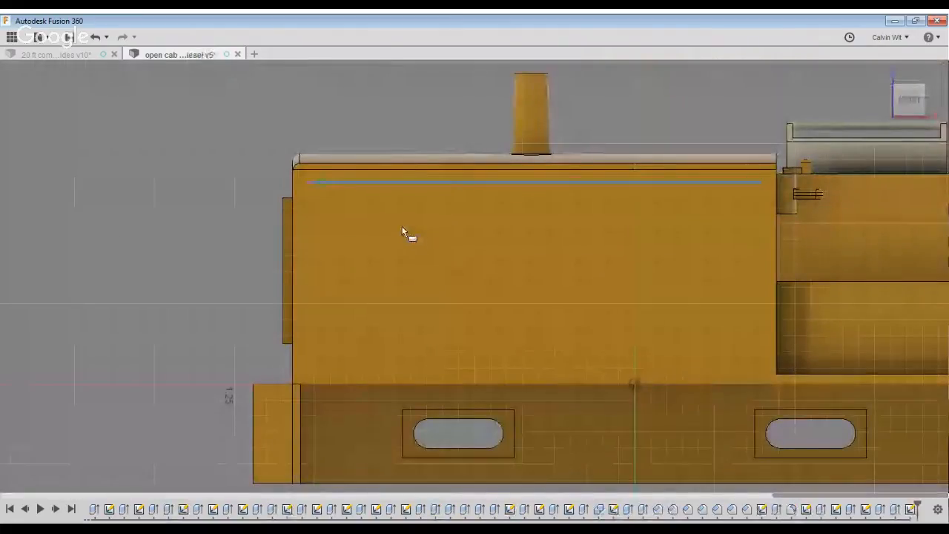
click(393, 223)
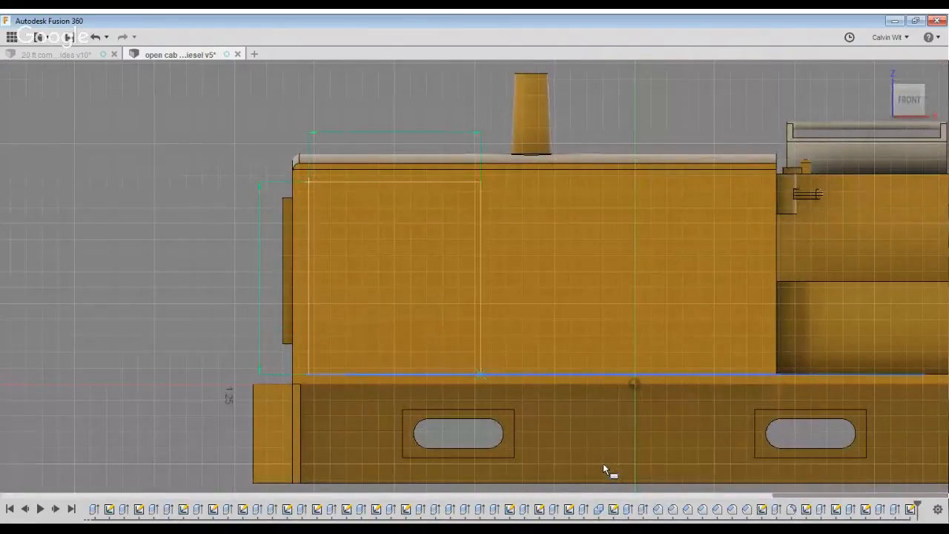
text(.25)
key(Return)
Extrude the door outline outward by 0.02 to form a raised panel
key(e)
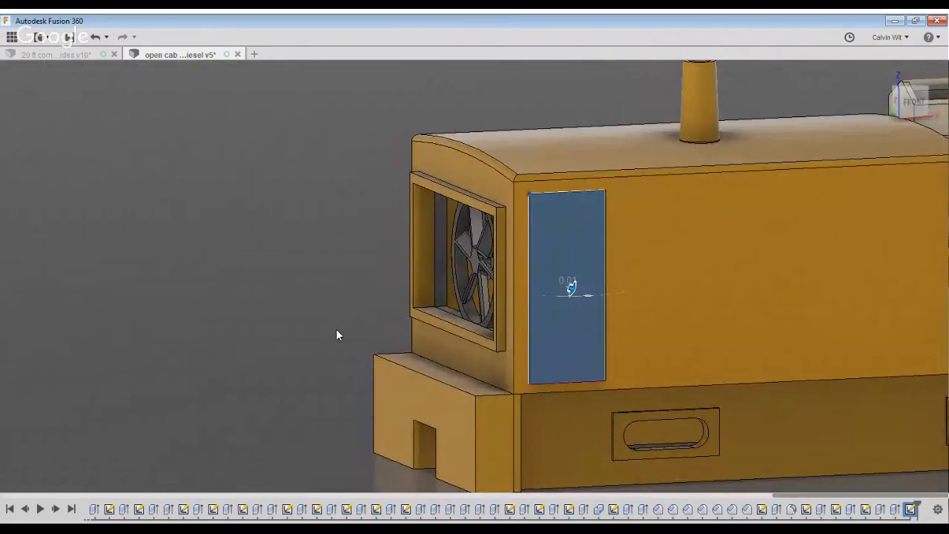
key(BackSpace)
text(3)
key(BackSpace)
text(2)
key(Return)
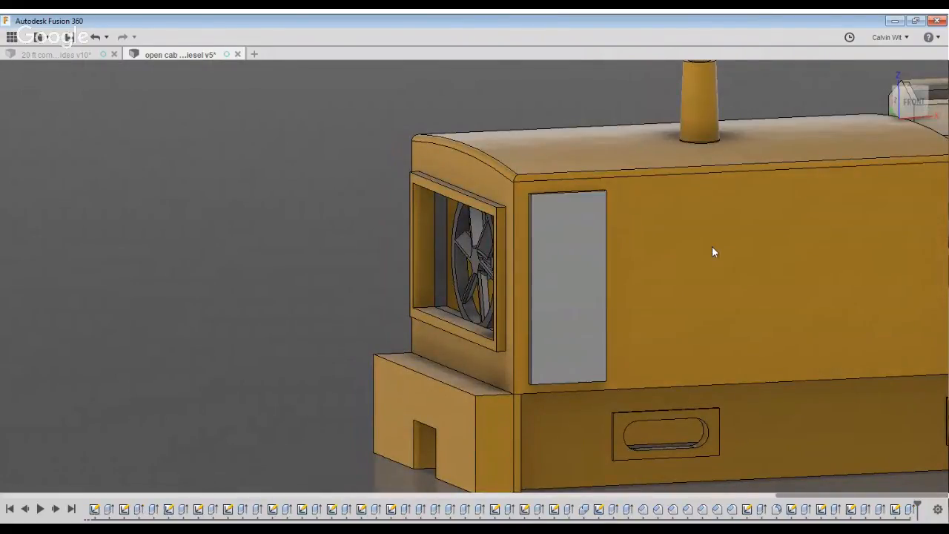
Sketch a small hinge rectangle 0.01 wide on the door panel's front-end edge, near its upper end
scroll(666, 254, up, 5)
key(r)
click(471, 267)
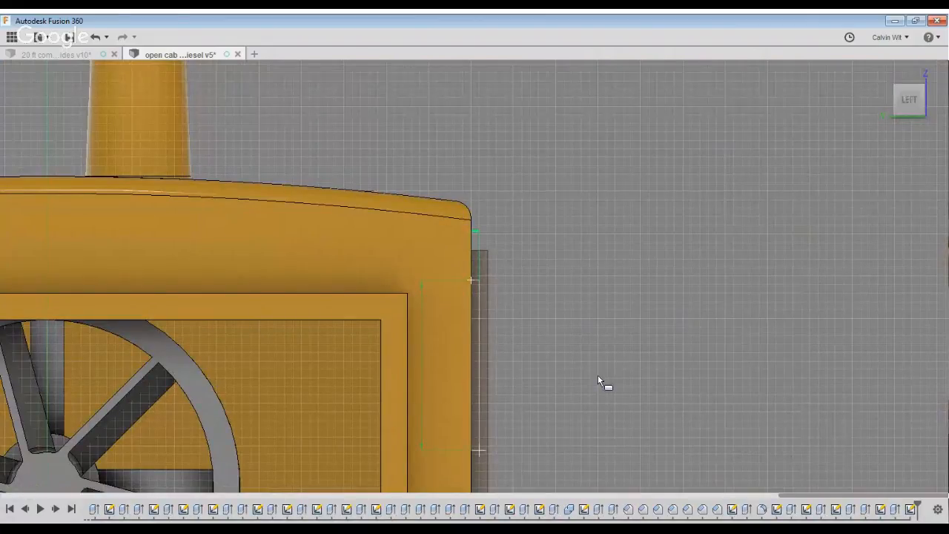
key(Return)
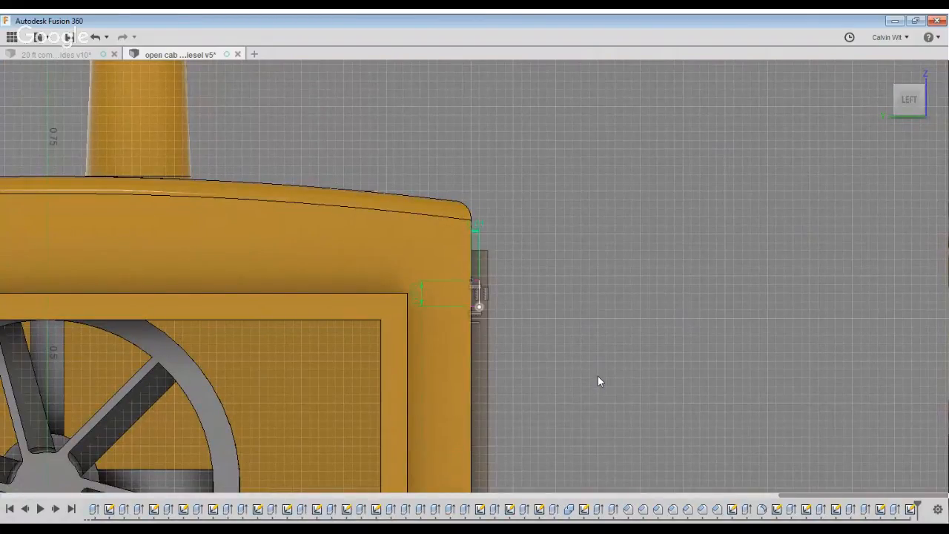
Dimension the distance between the upper hinge rectangle and the door's top edge, undoing the wrong first entry
key(d)
scroll(603, 361, up, 5)
click(460, 259)
click(470, 177)
click(565, 218)
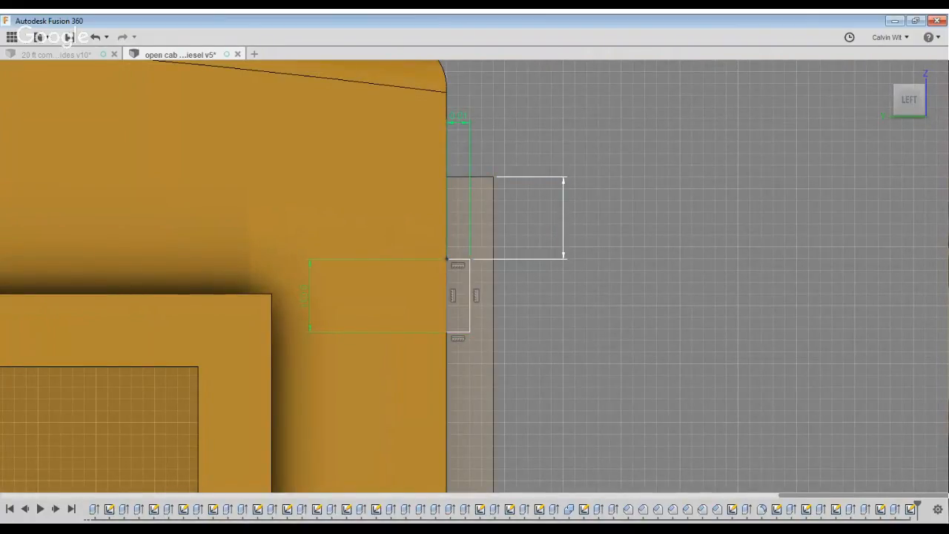
key(Return)
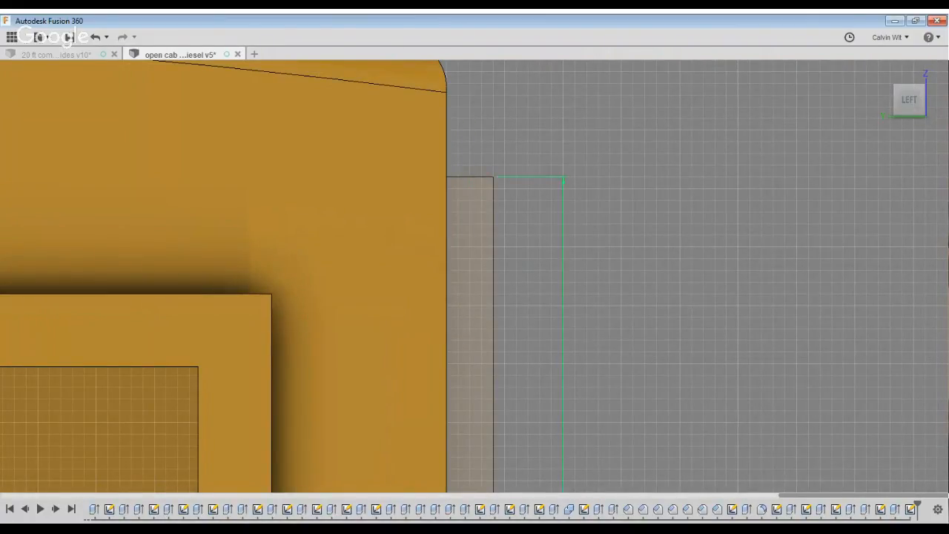
scroll(765, 317, down, 5)
middle_drag(905, 428, 763, 296)
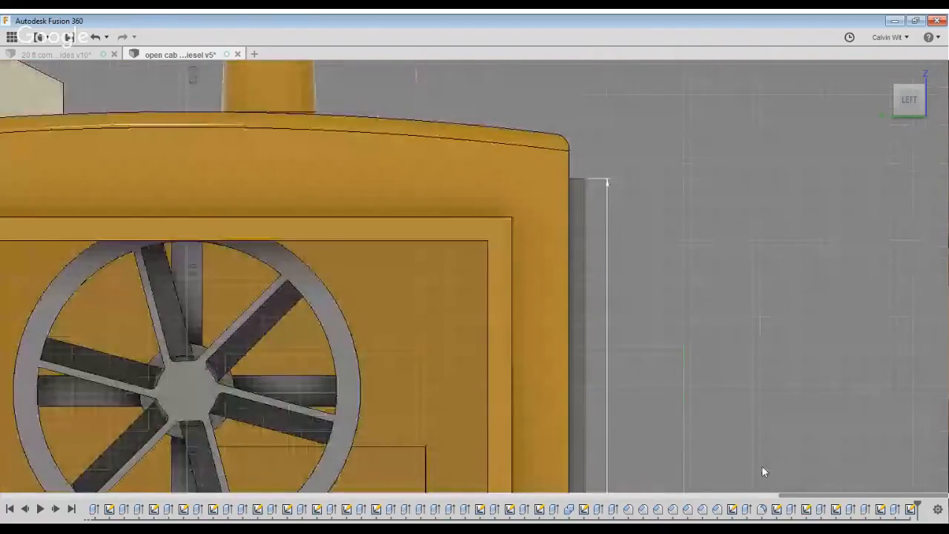
key(ctrl+z)
Sketch a matching 0.01 wide hinge rectangle near the door's lower end and dimension its distance from the bottom edge
scroll(803, 368, down, 1)
middle_drag(803, 368, 741, 74)
scroll(606, 250, up, 5)
middle_drag(606, 250, 708, 509)
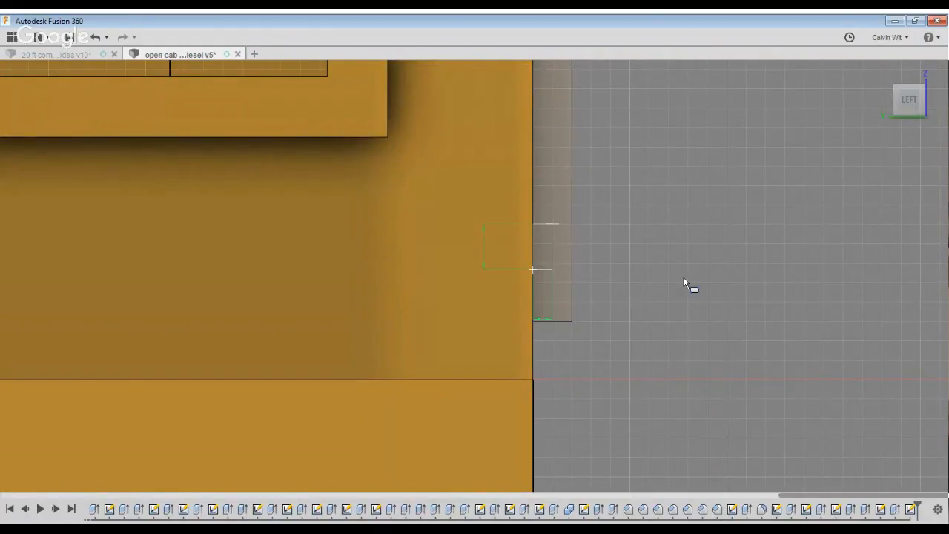
key(Return)
key(d)
click(684, 334)
click(695, 396)
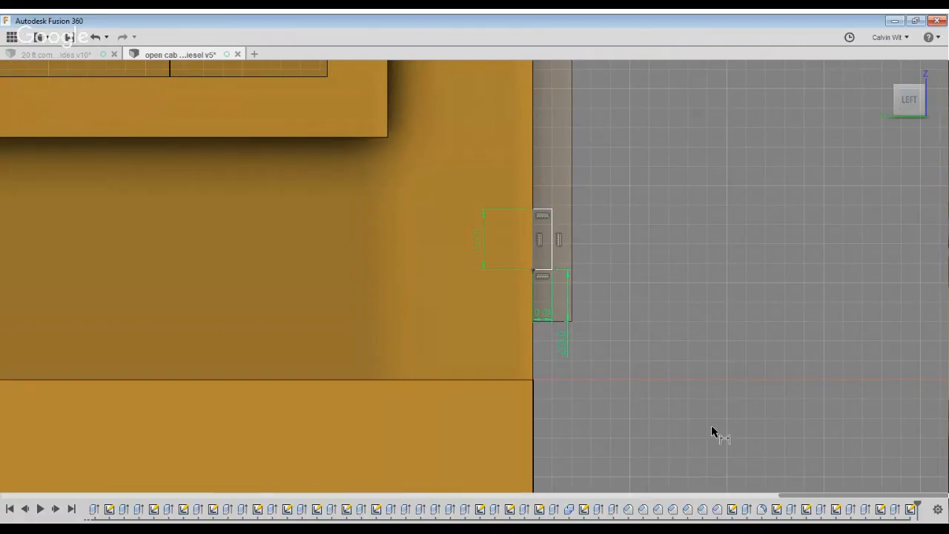
Draw a horizontal construction line across the thickness of the door edge at its mid-height
scroll(714, 426, down, 10)
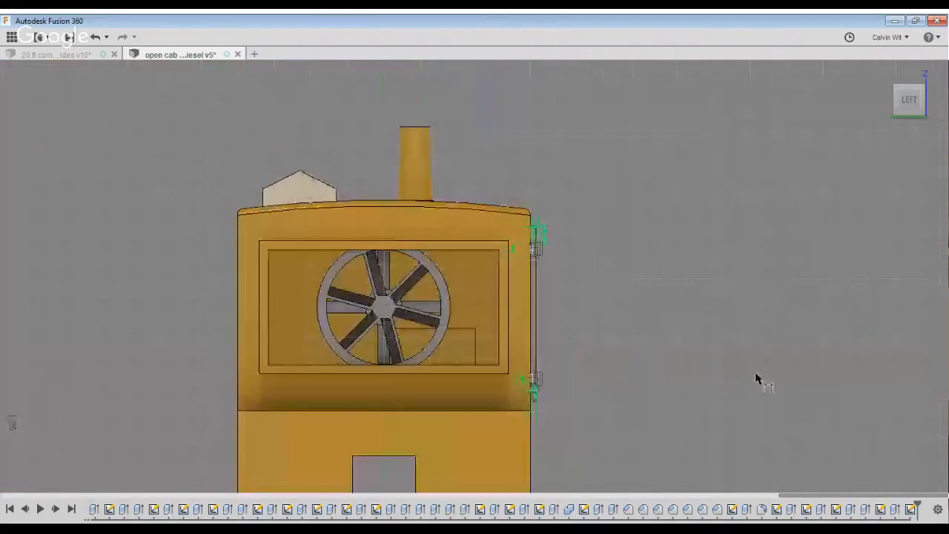
scroll(701, 381, up, 4)
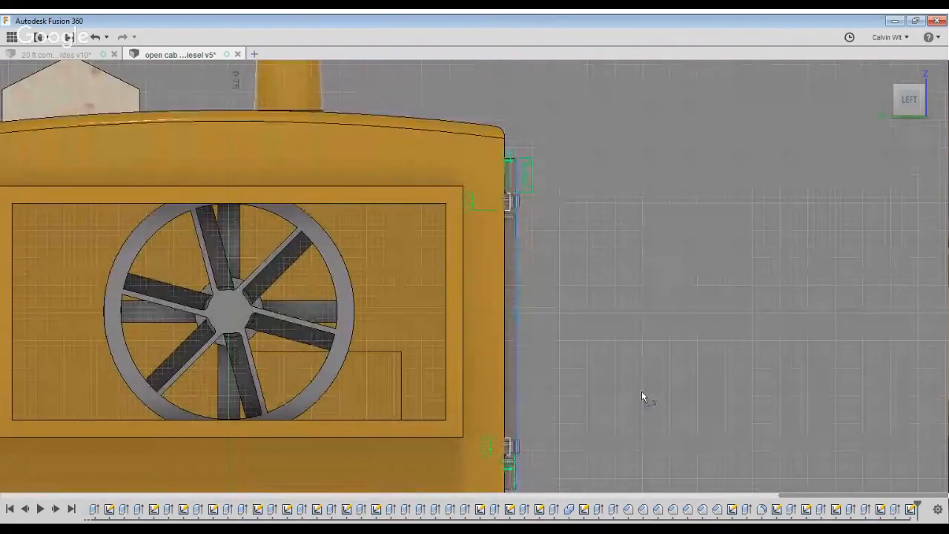
scroll(634, 402, up, 5)
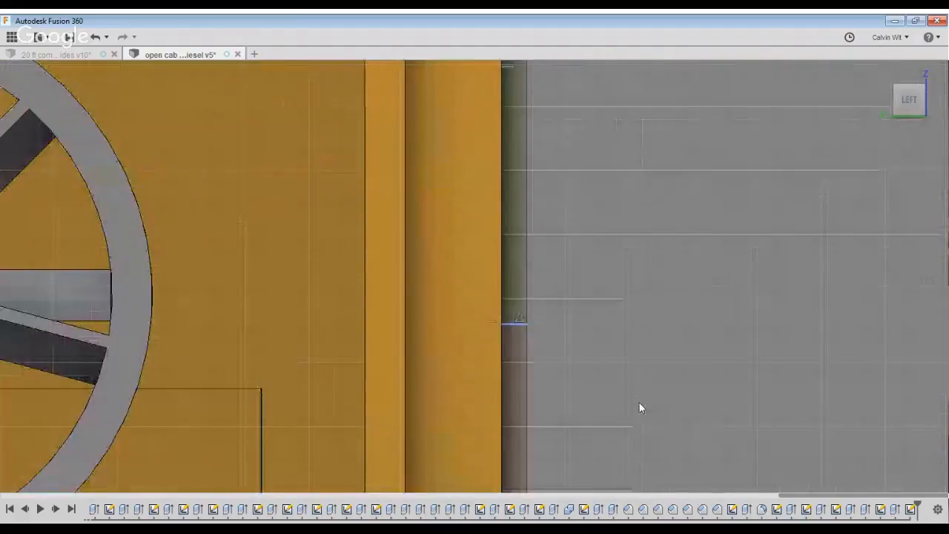
scroll(642, 407, up, 3)
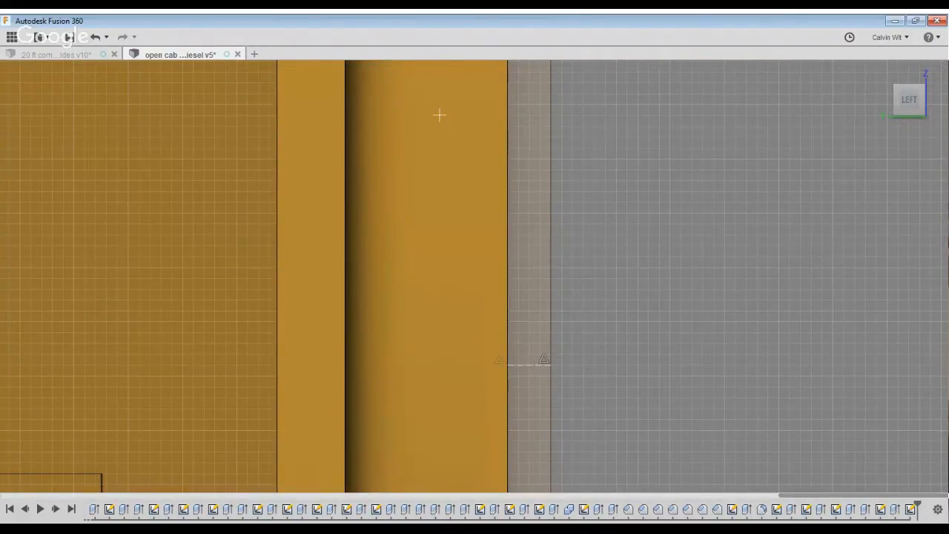
Draw the vertical outer line of the middle hinge and constrain its midpoint to the construction line
click(530, 322)
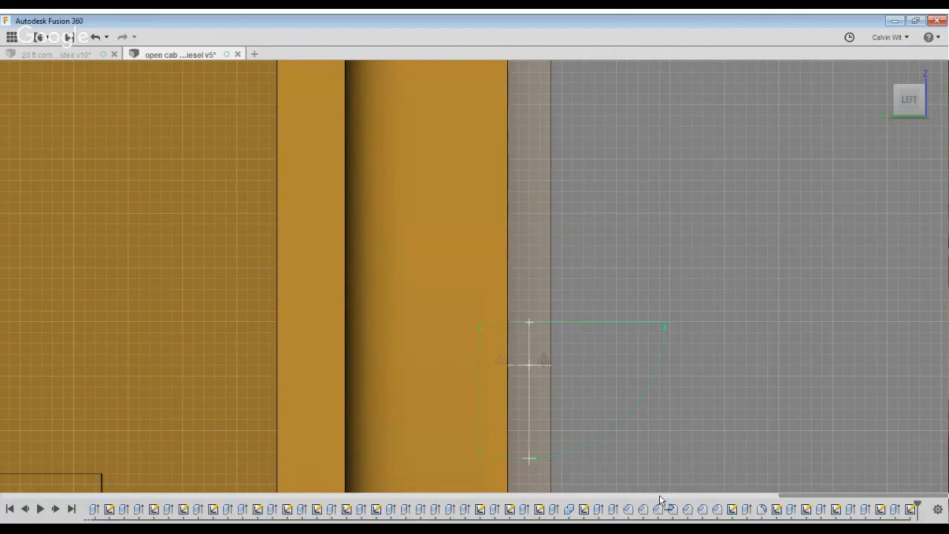
key(Return)
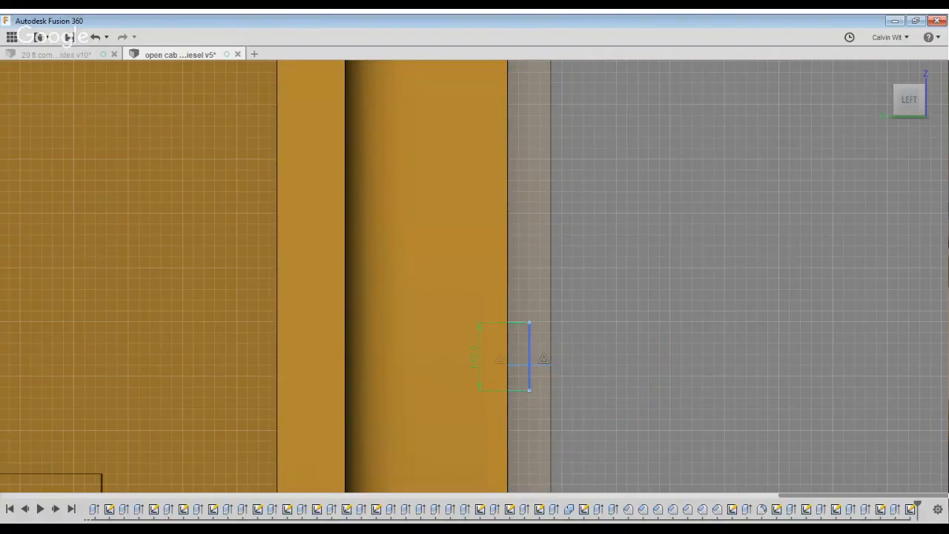
click(540, 365)
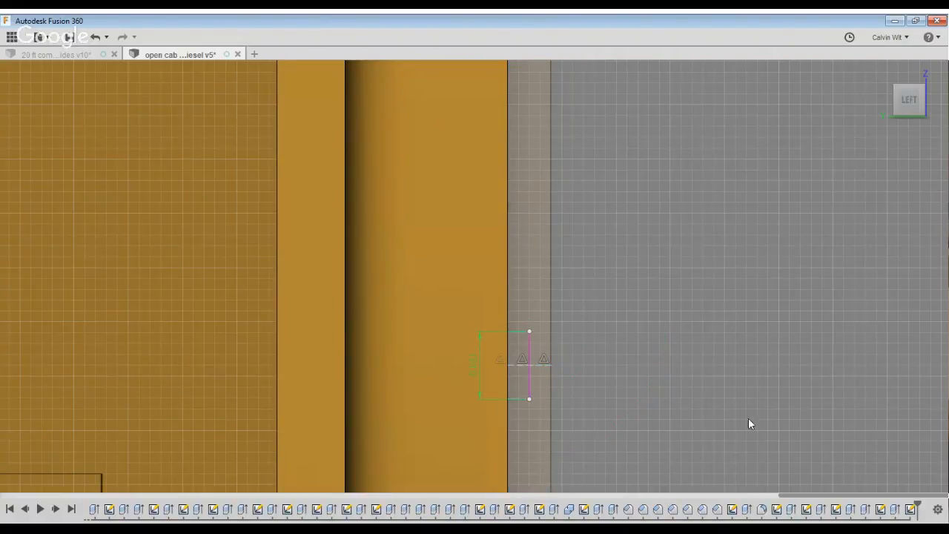
Close the middle hinge profile with horizontal lines to the hood side and a line along it
key(l)
click(667, 412)
key(Escape)
scroll(647, 422, up, 3)
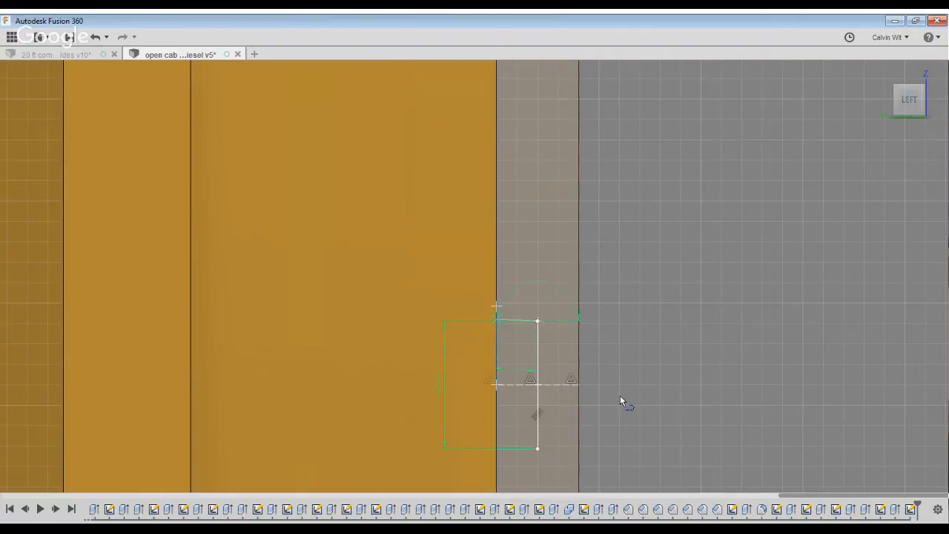
click(497, 320)
key(Escape)
key(l)
click(537, 449)
click(497, 449)
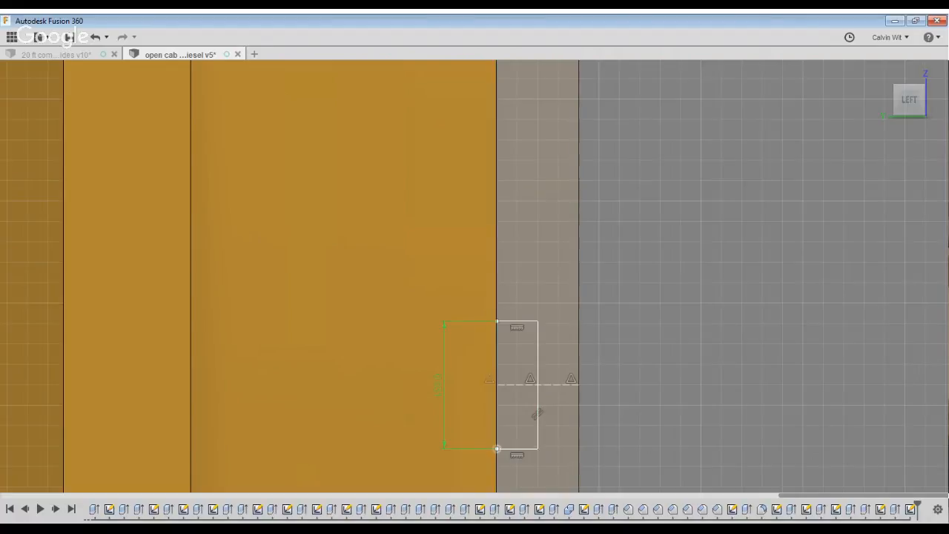
click(497, 321)
Extrude the three hinge profiles a short distance from the door edge toward the front of the locomotive
shift+middle_drag(812, 444, 833, 424)
key(e)
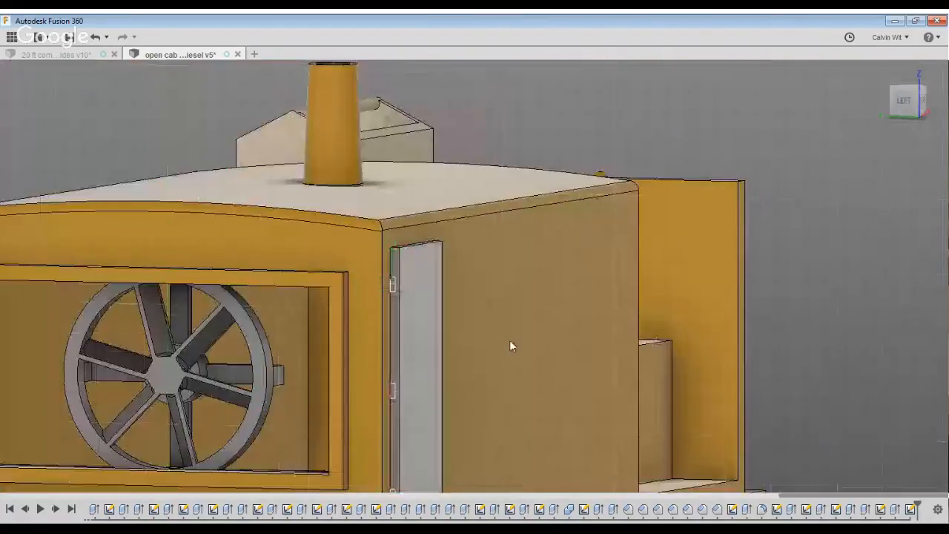
click(394, 391)
middle_drag(400, 467, 235, 401)
click(413, 374)
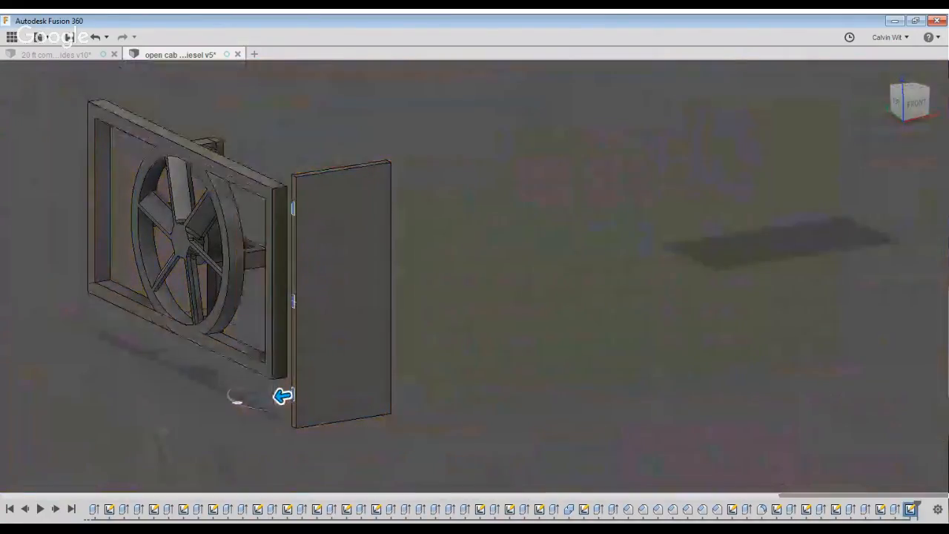
mouse_move(283, 396)
mouse_down()
mouse_move(258, 400)
mouse_move(282, 394)
mouse_move(274, 398)
mouse_up()
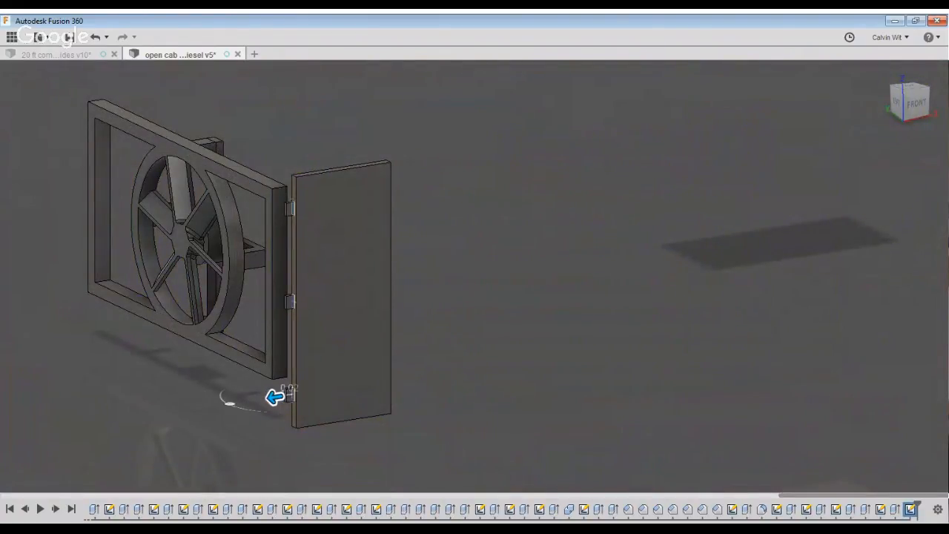
key(Return)
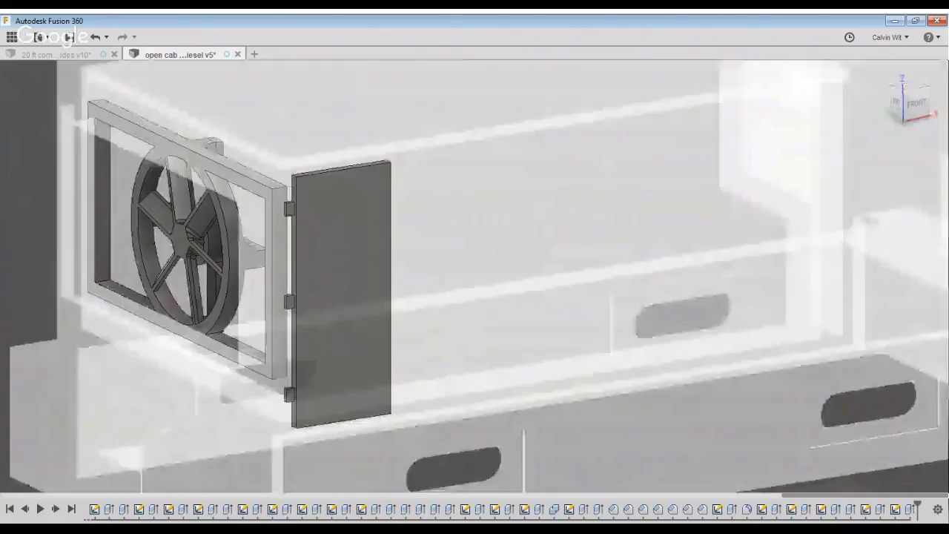
Bevel the edges around the outer face of the door panel
scroll(259, 279, down, 4)
scroll(289, 285, up, 4)
click(265, 241)
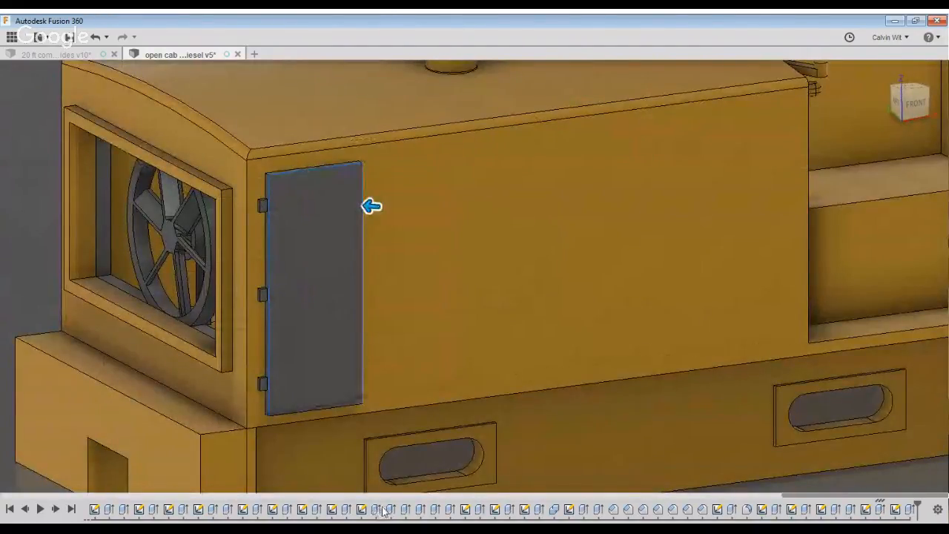
click(306, 418)
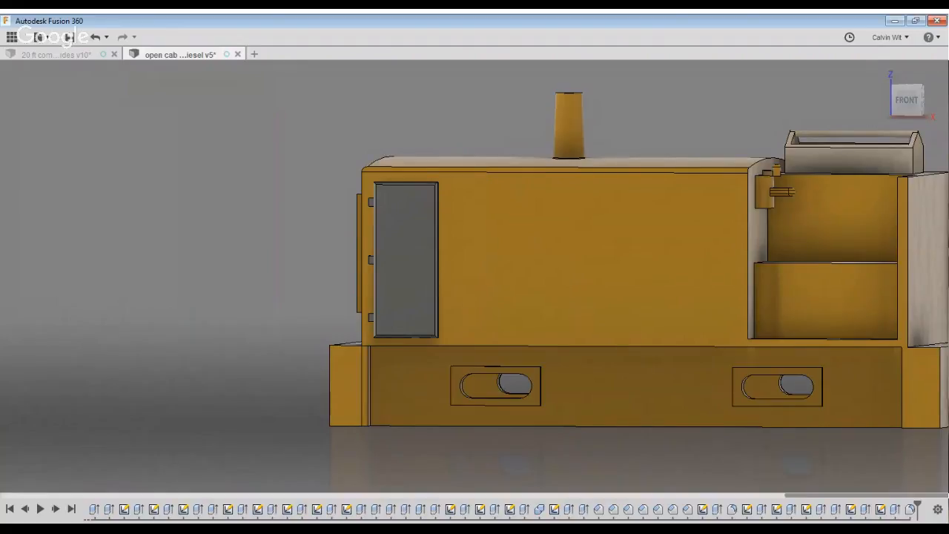
Hide the locomotive body and sketch a horizontal rectangle across the upper part of the door's outer face
mouse_move(479, 486)
shift+middle_down()
mouse_move(666, 390)
mouse_move(768, 362)
mouse_move(745, 393)
mouse_move(733, 378)
mouse_move(665, 372)
mouse_move(731, 288)
shift+middle_up()
scroll(759, 351, up, 4)
scroll(766, 371, up, 3)
scroll(744, 393, down, 3)
scroll(732, 288, up, 3)
key(r)
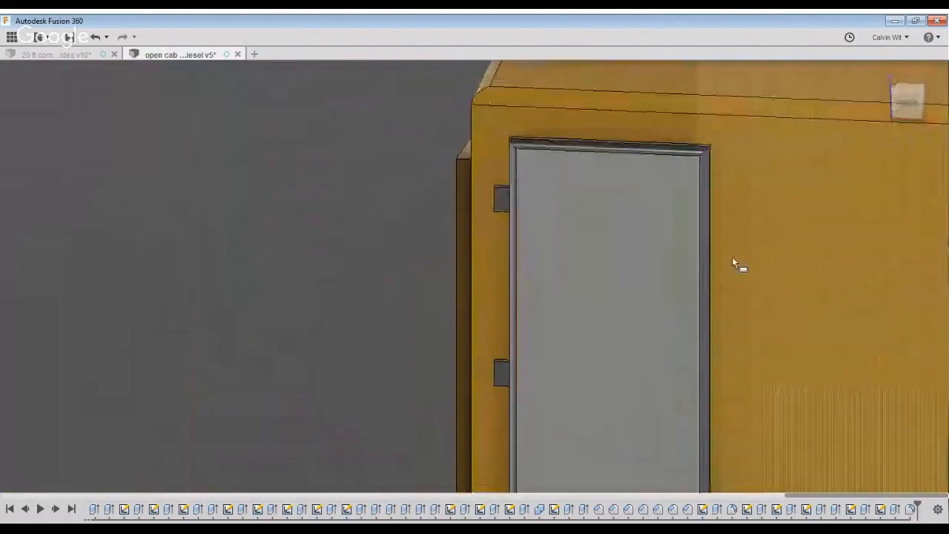
click(733, 259)
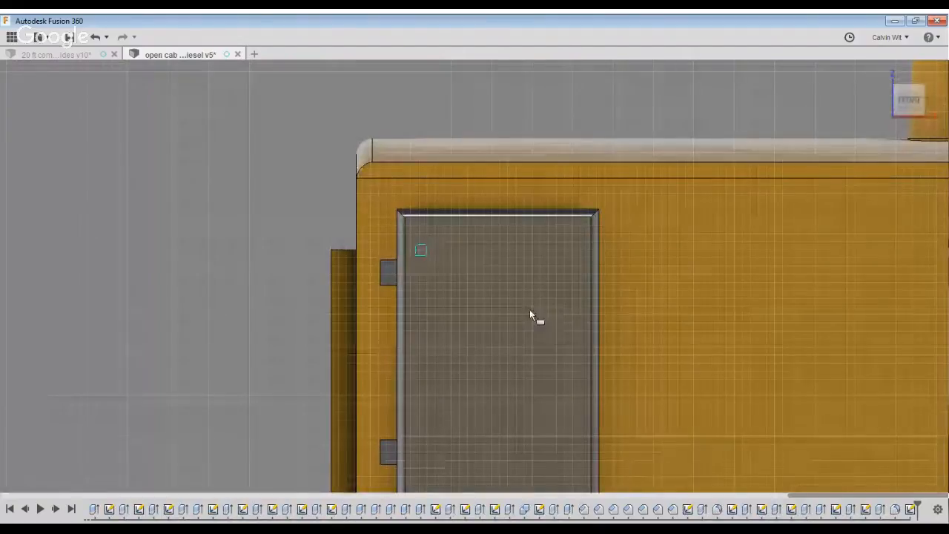
click(42, 237)
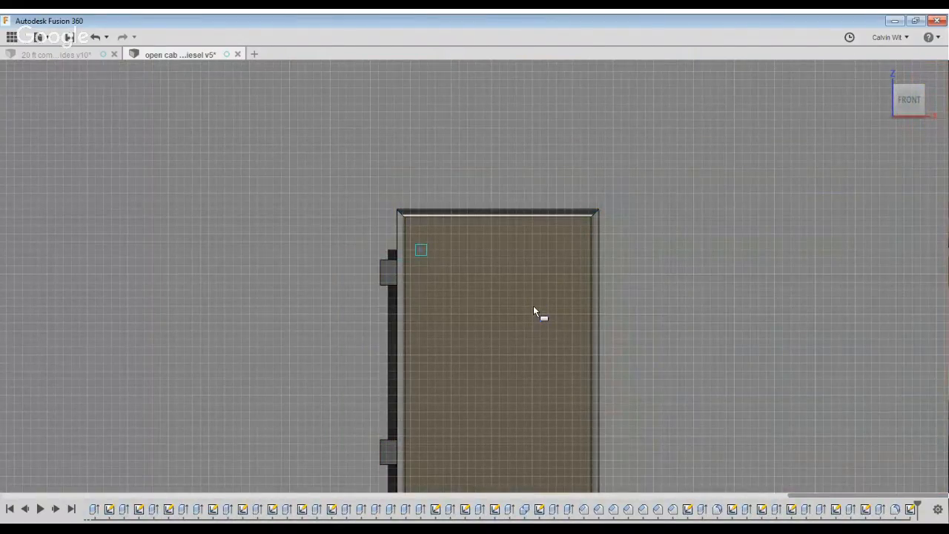
click(529, 292)
click(721, 357)
Dimension both ends of the rectangle 0.02 from the inner side edges of the door's bevelled border
key(d)
click(527, 333)
click(509, 336)
click(513, 213)
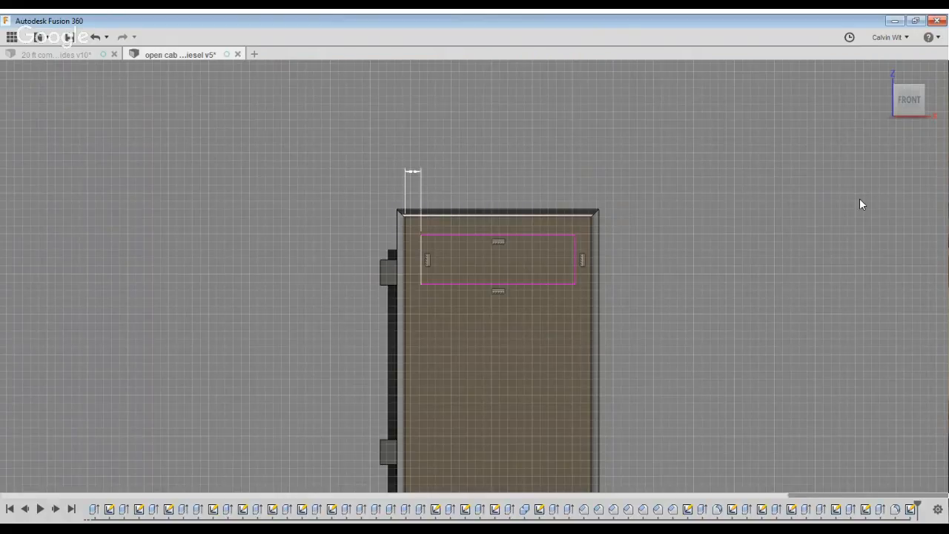
key(Return)
scroll(729, 270, up, 3)
click(712, 333)
click(747, 336)
click(731, 192)
key(Return)
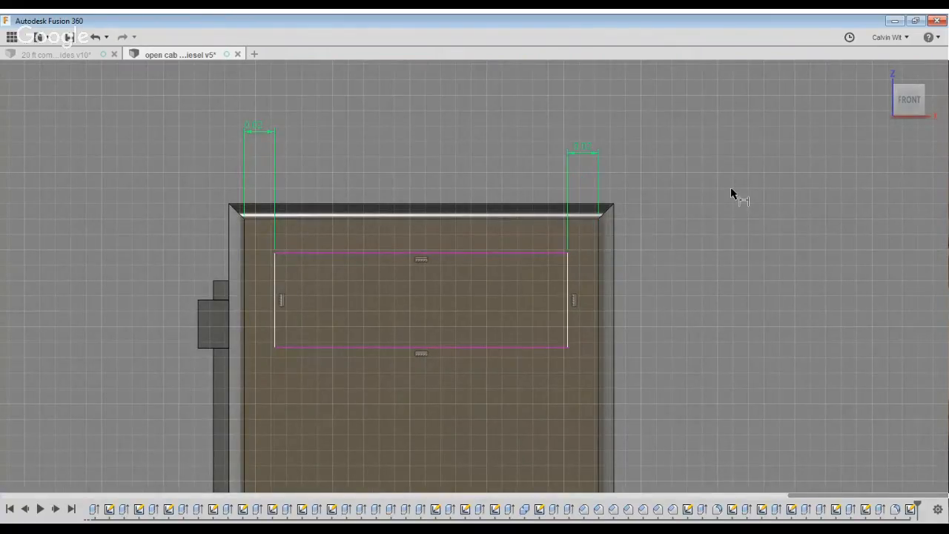
Set the rectangle 0.02 below the border's inner top edge and make it 0.04 high
click(513, 151)
key(Return)
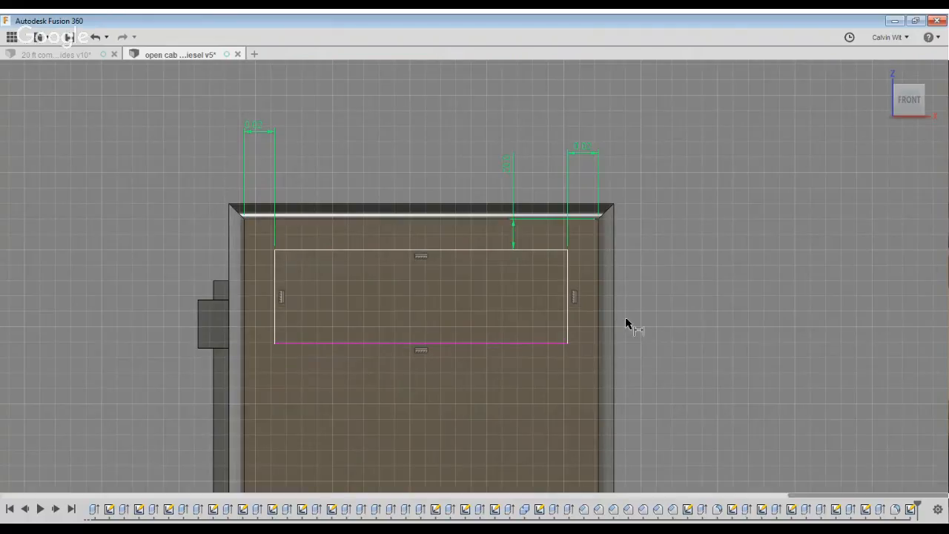
click(505, 343)
click(660, 296)
key(Return)
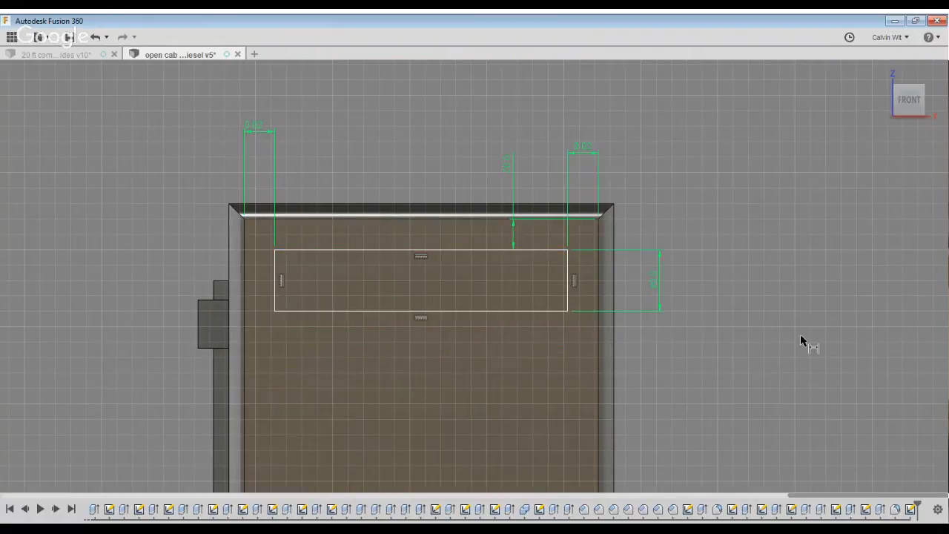
scroll(815, 311, down, 5)
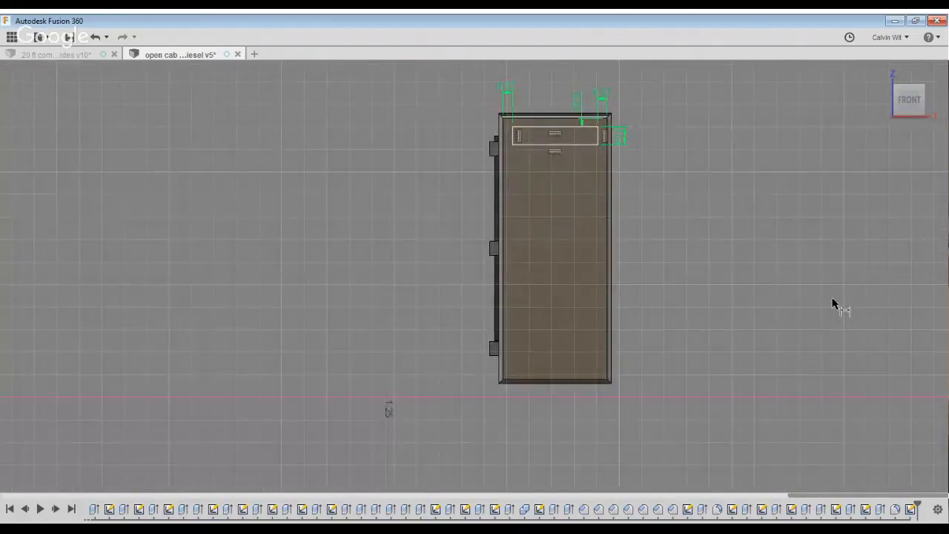
Offset the inner bottom edge of the door's bevelled border upward and convert the offset line to construction geometry
scroll(833, 374, up, 2)
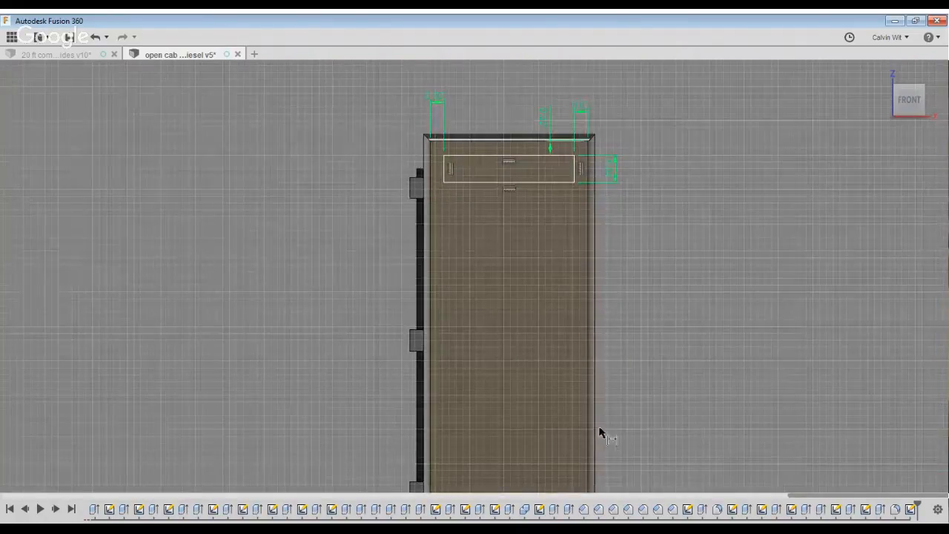
middle_drag(599, 435, 544, 425)
scroll(544, 425, up, 3)
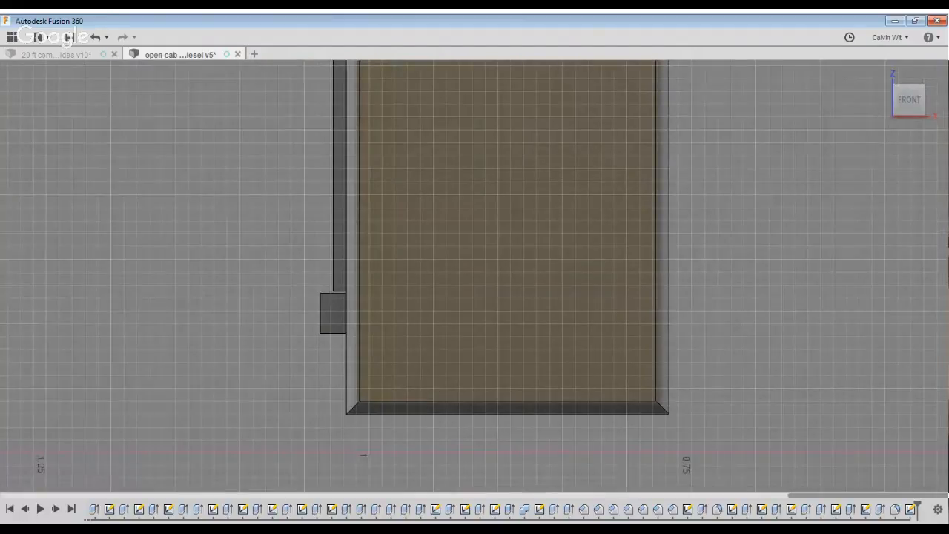
click(767, 504)
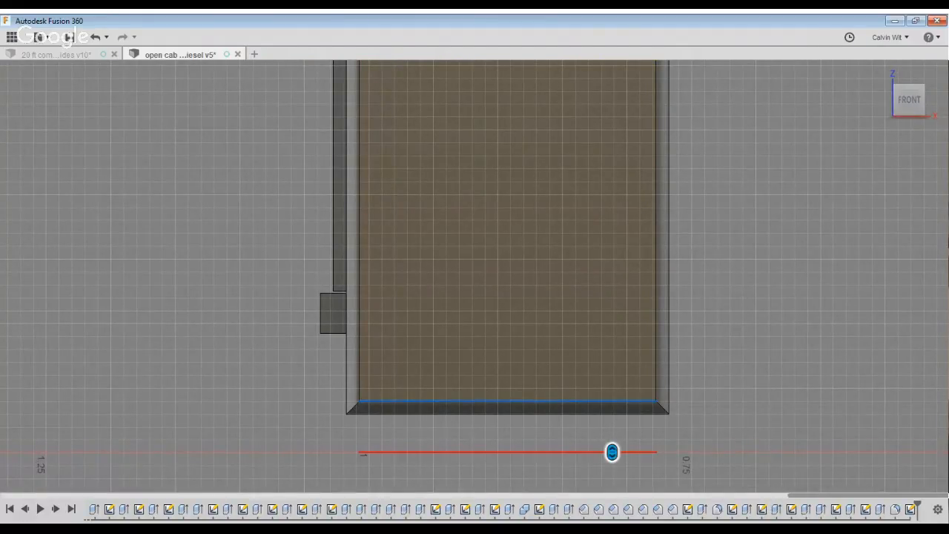
drag(612, 451, 612, 376)
key(x)
Round the upper corner of the rectangle on the hinge side with a 0.031 radius sketch fillet
scroll(877, 328, down, 4)
mouse_move(793, 193)
middle_down()
mouse_move(778, 317)
mouse_move(798, 347)
middle_up()
scroll(528, 205, up, 4)
scroll(771, 238, down, 2)
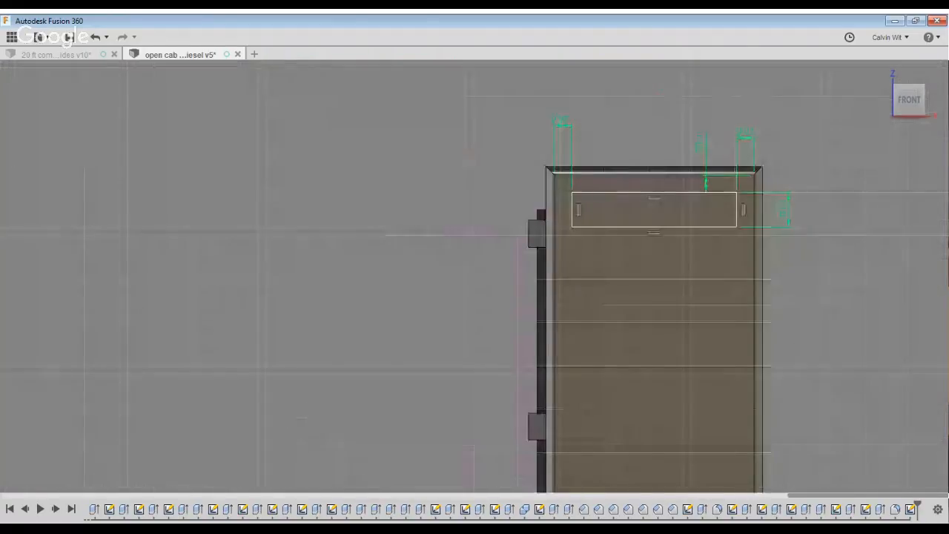
scroll(572, 205, up, 3)
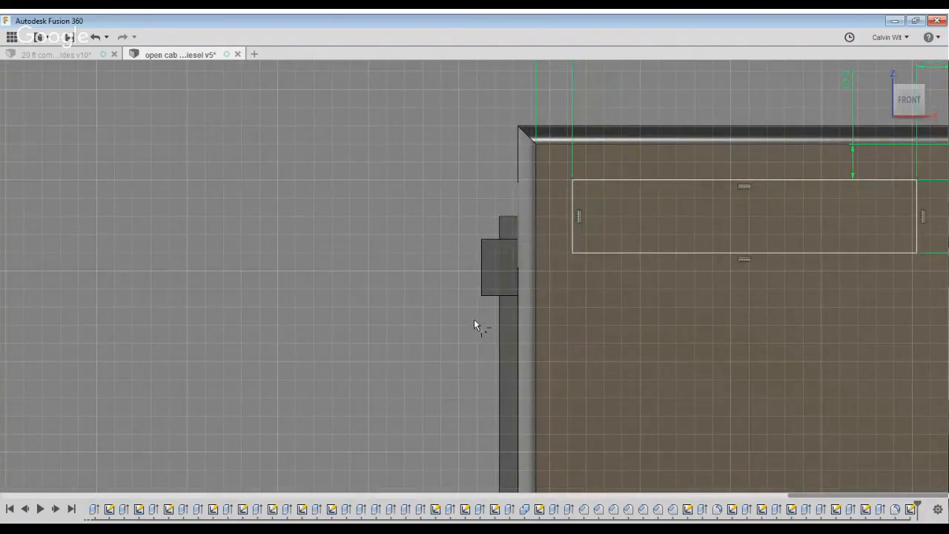
click(573, 226)
click(760, 179)
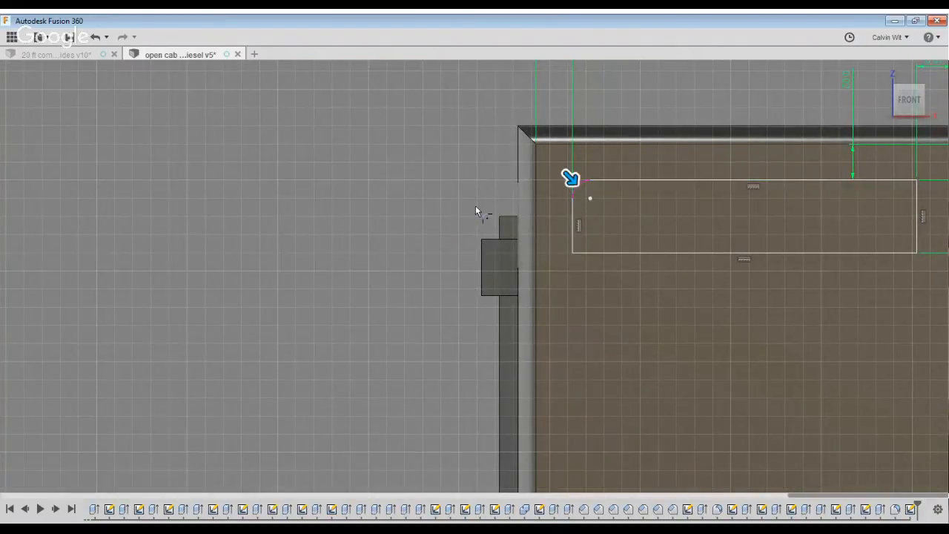
text(10)
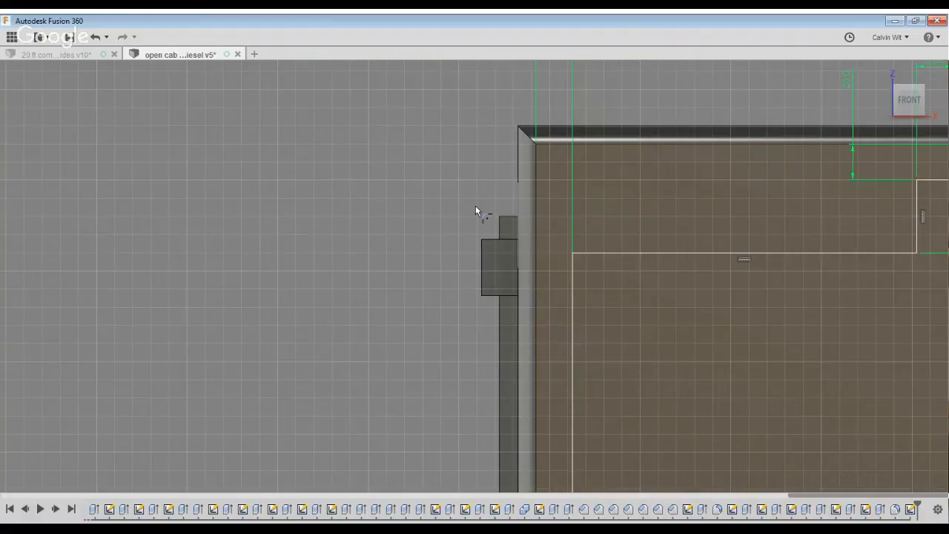
key(BackSpace)
text(.02)
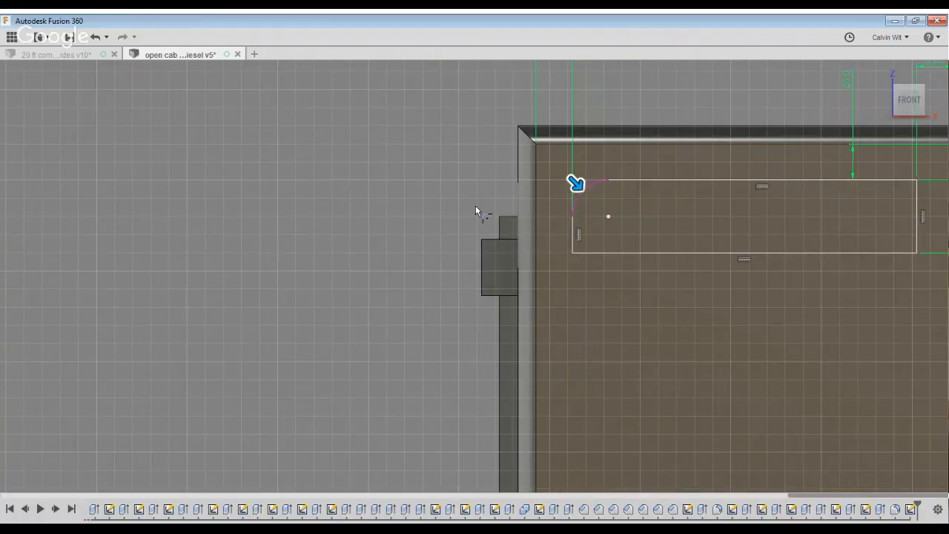
key(BackSpace)
text(31)
key(Return)
Round the rectangle's opposite upper corner with a matching 0.031 radius fillet
middle_drag(825, 306, 412, 362)
click(475, 238)
click(504, 264)
key(Return)
Set up a rectangular pattern of the rounded profile along the door's vertical inner edge, spaced 0.08 downward
scroll(674, 239, down, 3)
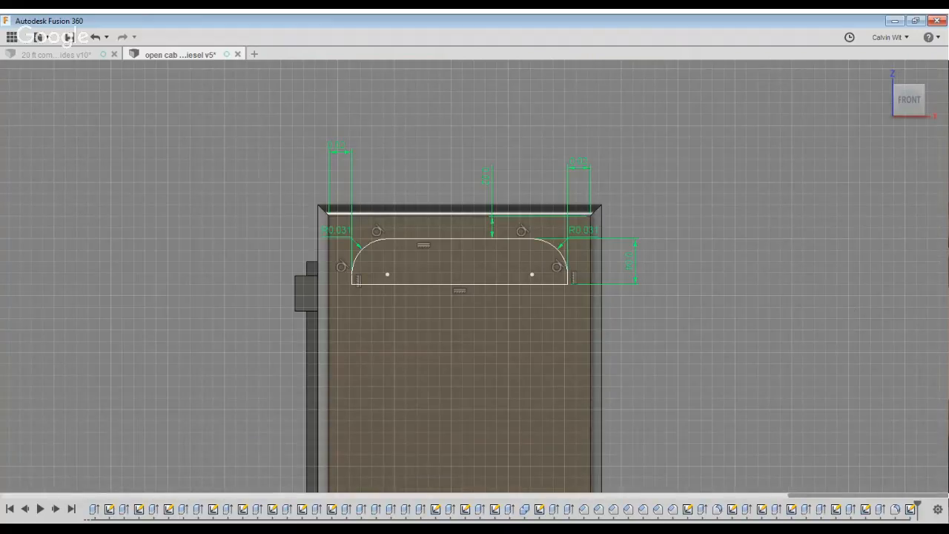
double_click(533, 284)
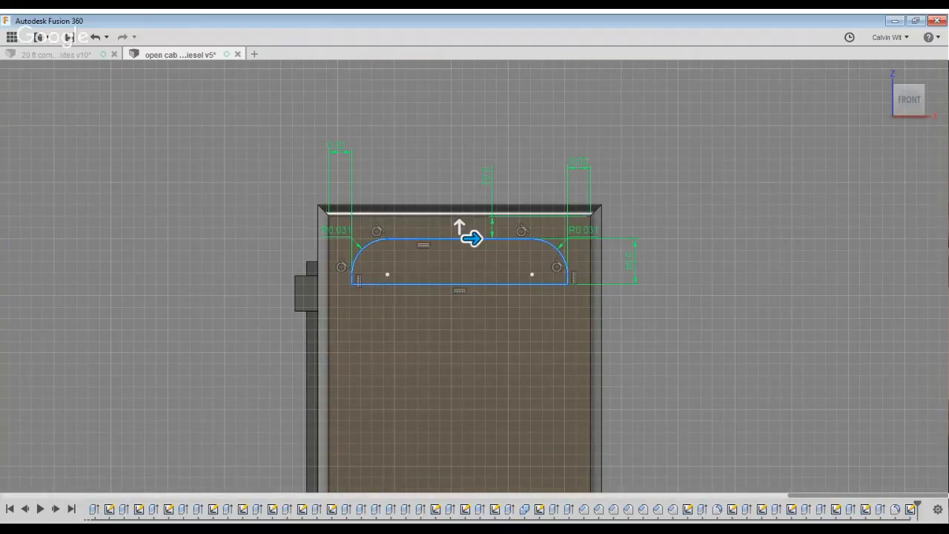
click(738, 441)
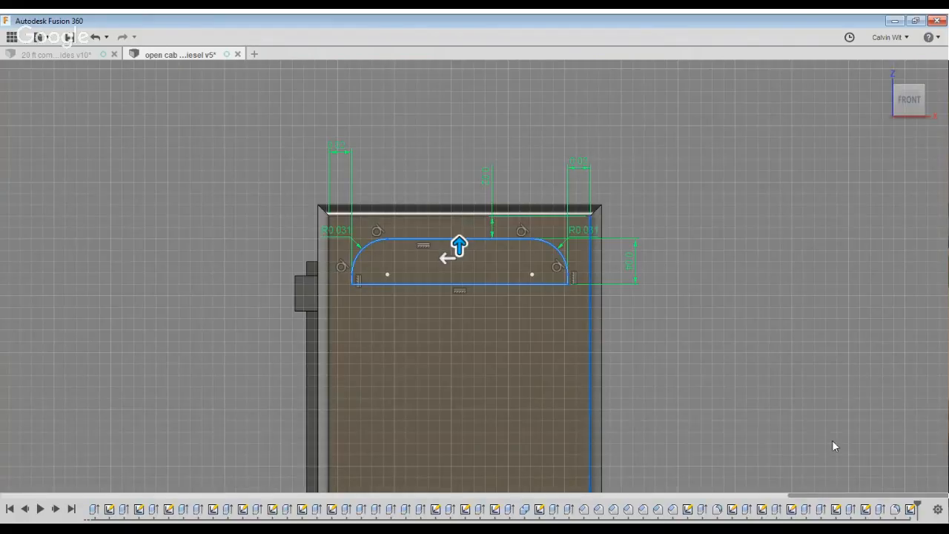
scroll(852, 491, down, 3)
middle_drag(854, 495, 747, 244)
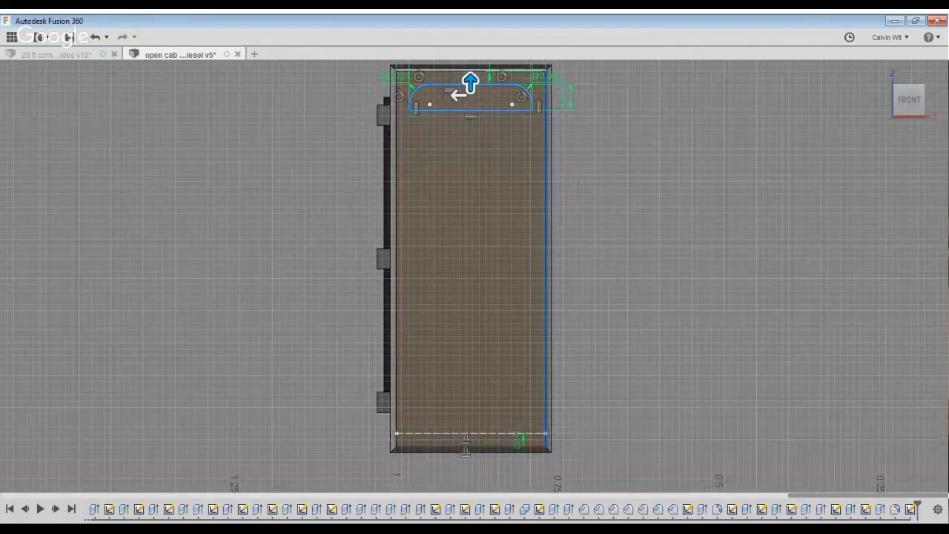
text(.08)
middle_drag(848, 244, 848, 375)
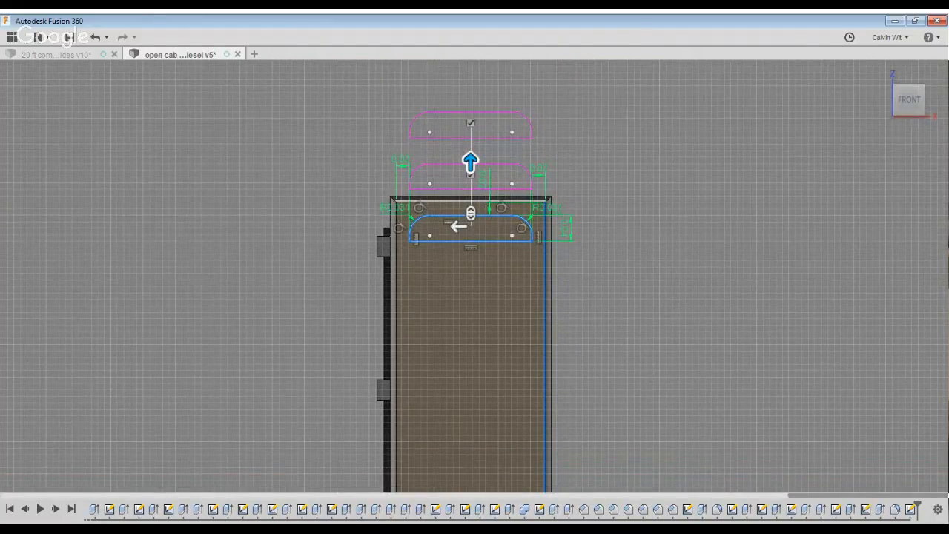
text(-)
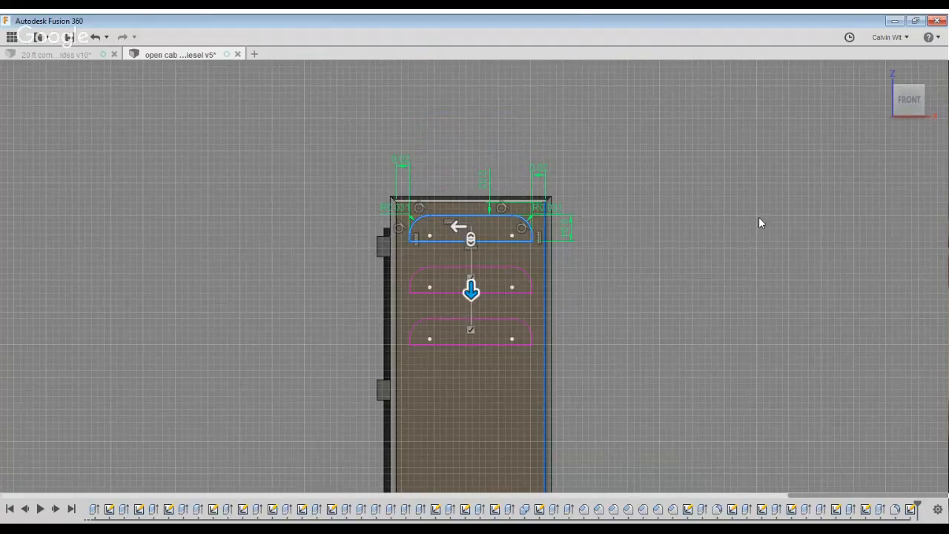
Set the number of profiles in the vertical pattern to 7
scroll(755, 235, up, 3)
middle_drag(834, 347, 839, 260)
scroll(840, 260, down, 2)
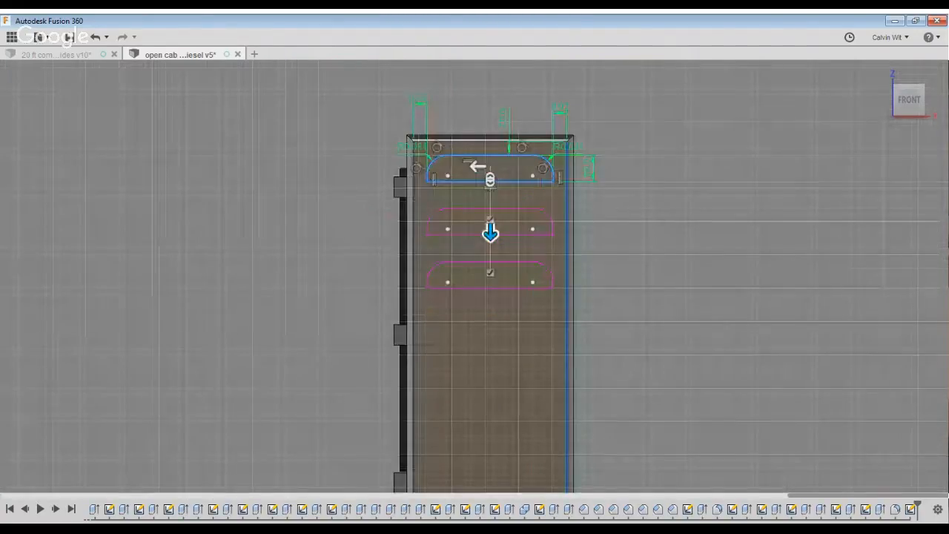
text(6)
middle_drag(787, 431, 802, 308)
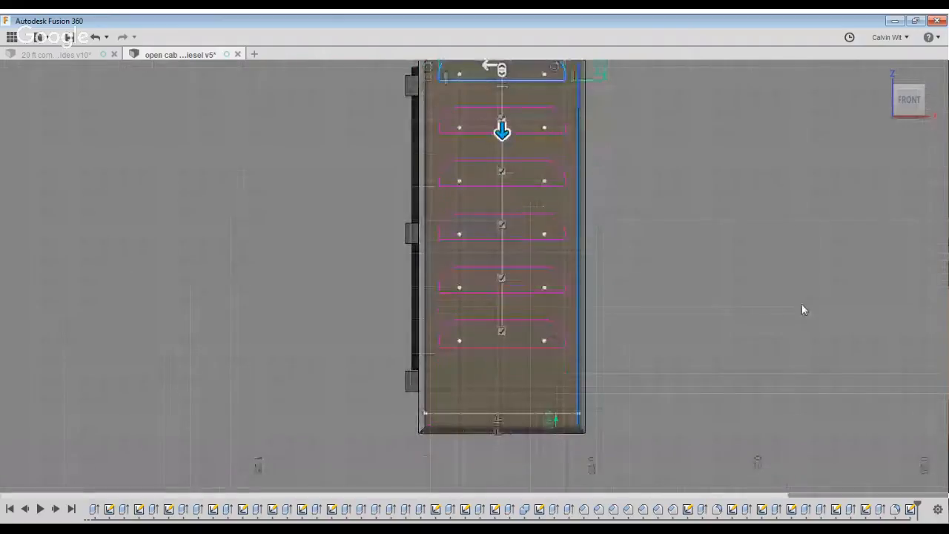
text(8)
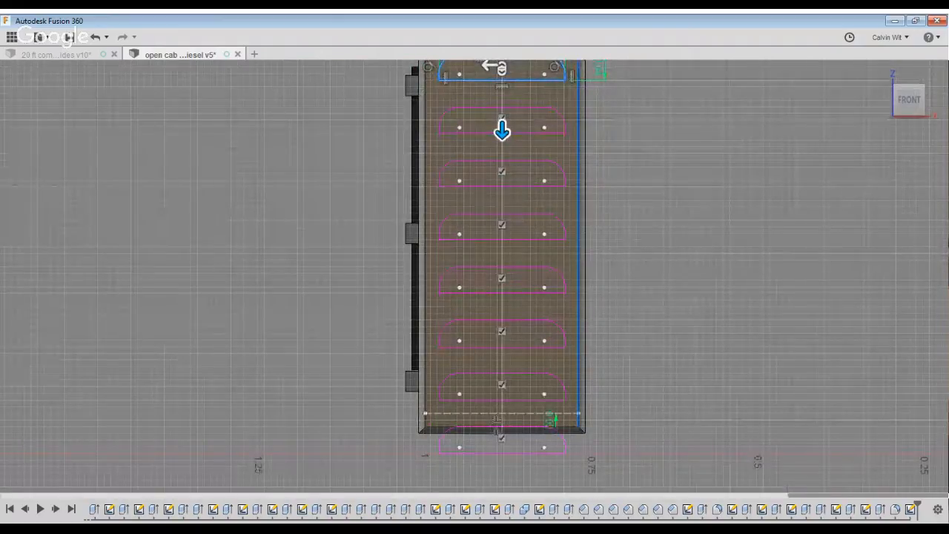
text(7)
Adjust the pattern spacing until the lowest profile rests on the construction line, and finish the pattern
drag(502, 131, 502, 132)
drag(502, 131, 502, 135)
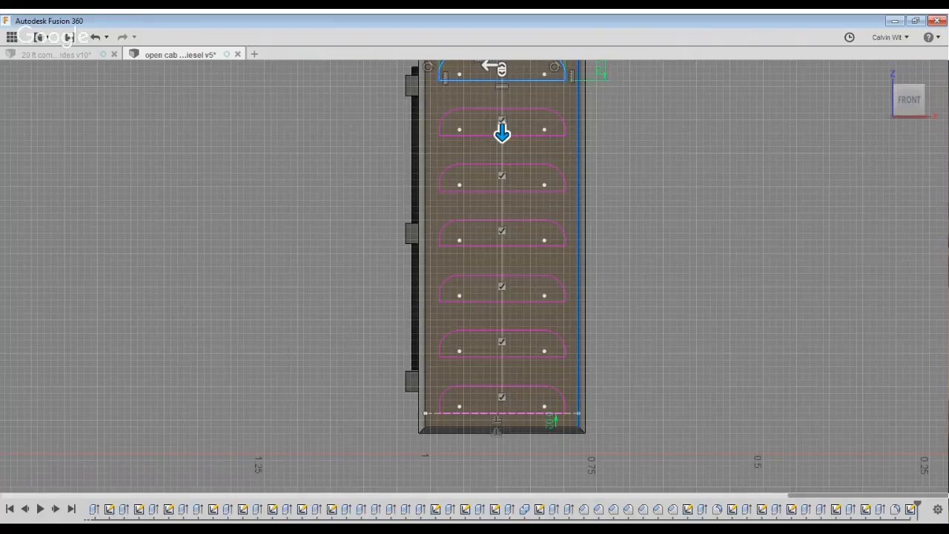
drag(502, 134, 502, 134)
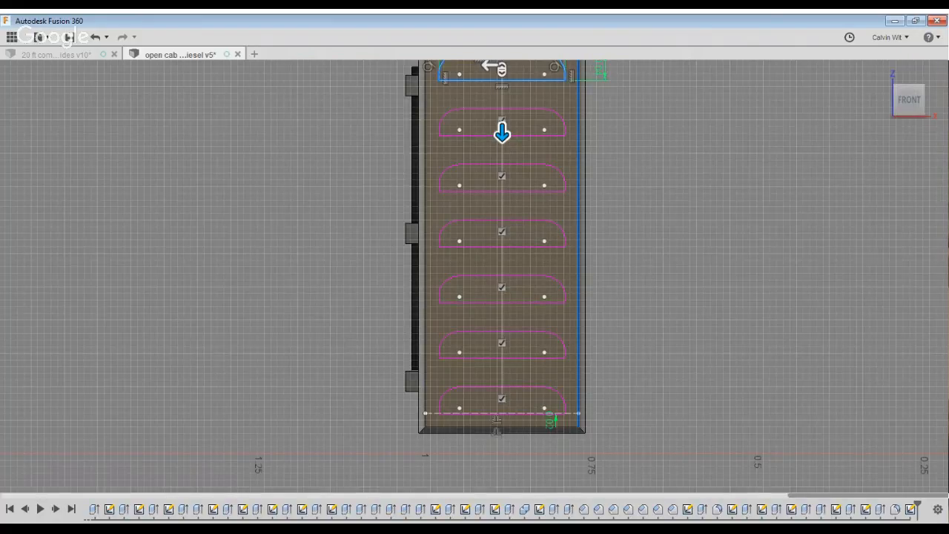
scroll(884, 253, down, 1)
middle_drag(820, 283, 822, 346)
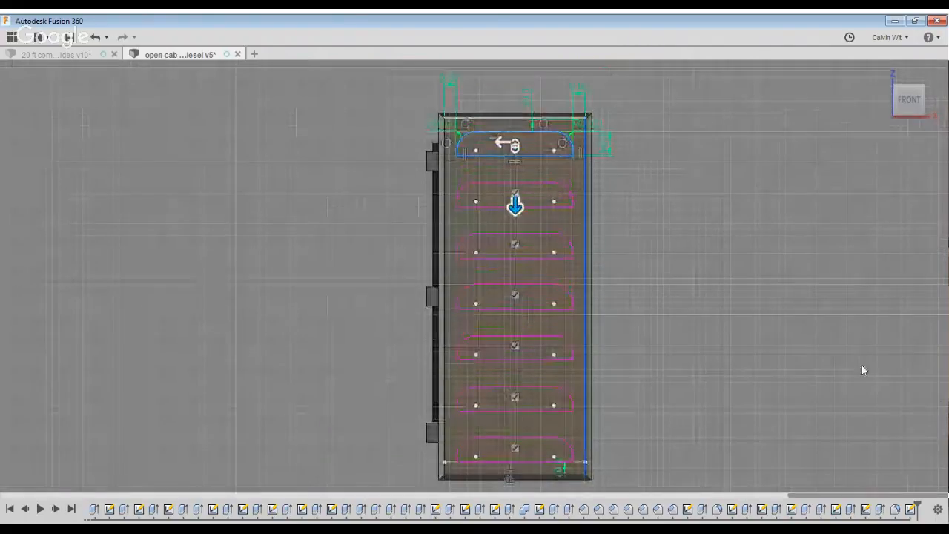
click(860, 254)
shift+middle_drag(860, 253, 809, 228)
key(e)
click(523, 144)
click(535, 196)
click(538, 249)
click(540, 301)
click(541, 347)
click(537, 375)
click(536, 401)
click(537, 449)
click(540, 426)
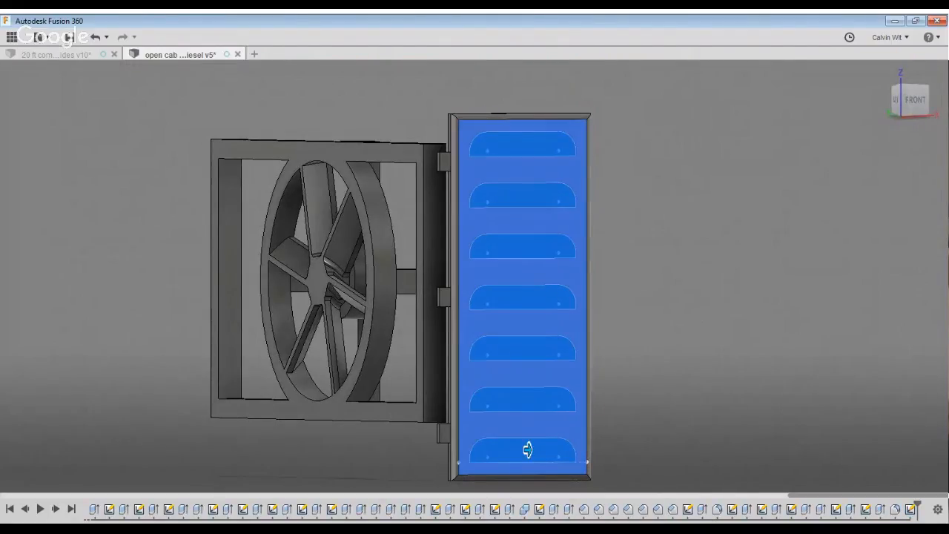
Show the louver sketch and extrude all seven rounded profiles outward from the door's face
click(911, 510)
click(920, 152)
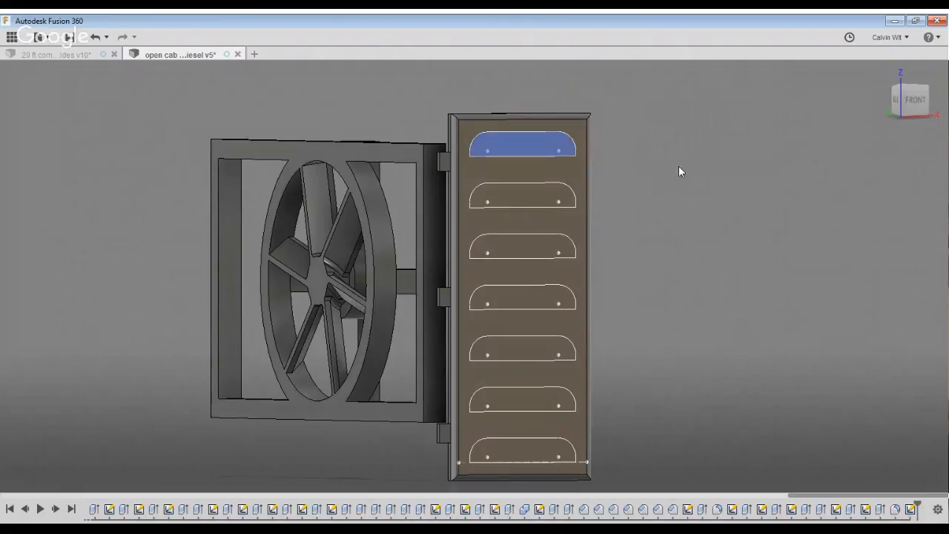
click(536, 145)
click(528, 195)
click(527, 248)
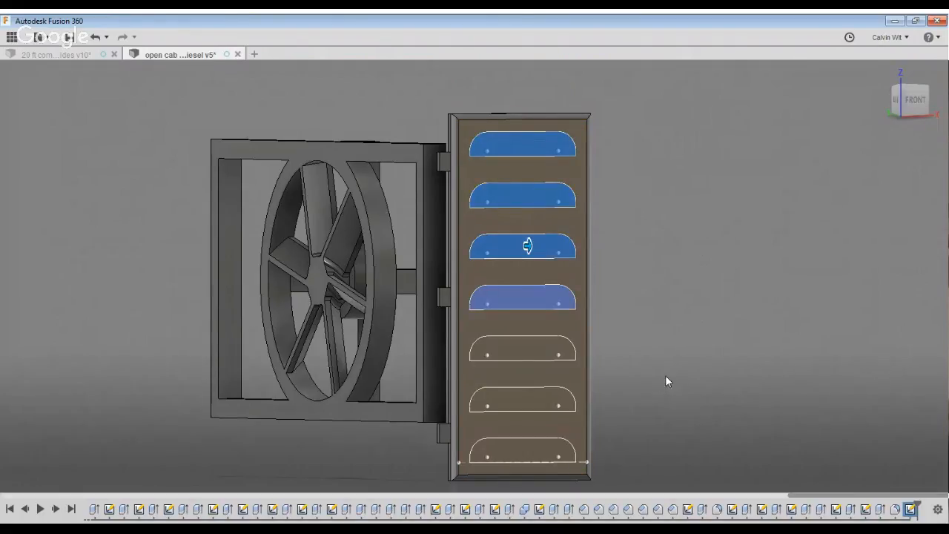
click(532, 299)
click(534, 347)
click(527, 398)
click(527, 449)
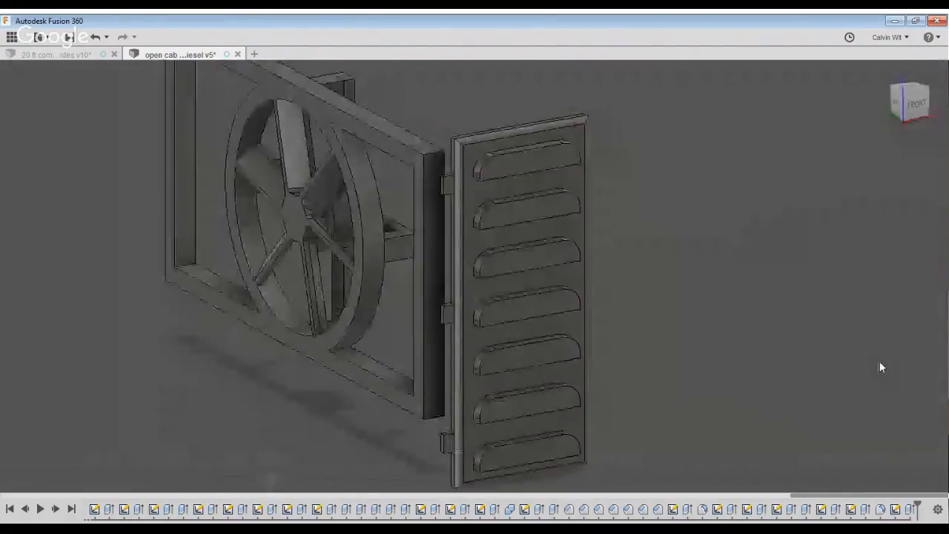
Bevel the outer front edge running along the top and rounded corners of all seven louvers
click(520, 149)
click(532, 197)
click(533, 243)
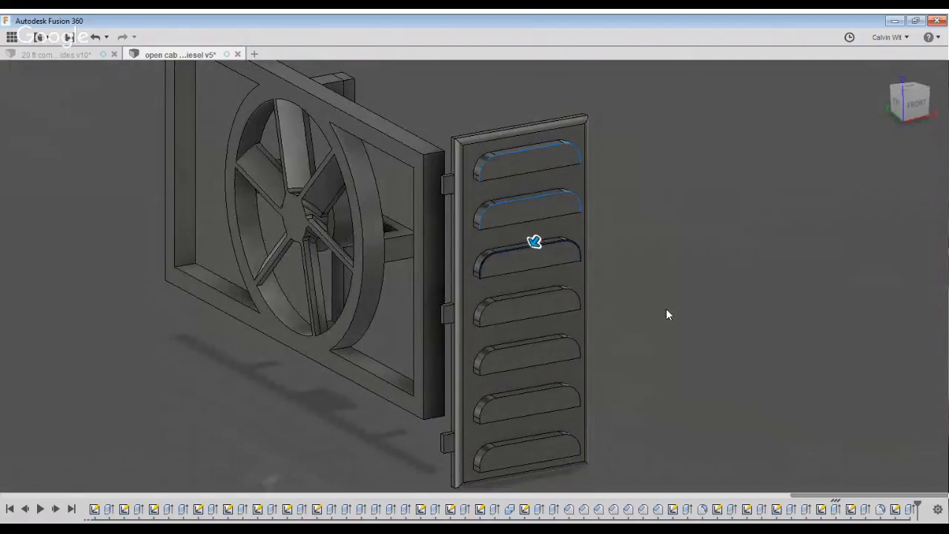
click(531, 290)
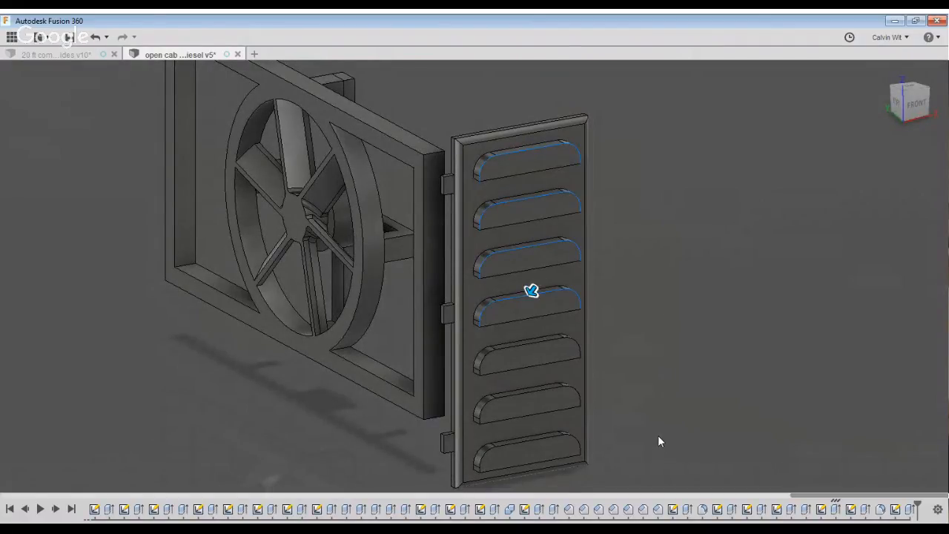
click(527, 341)
click(527, 390)
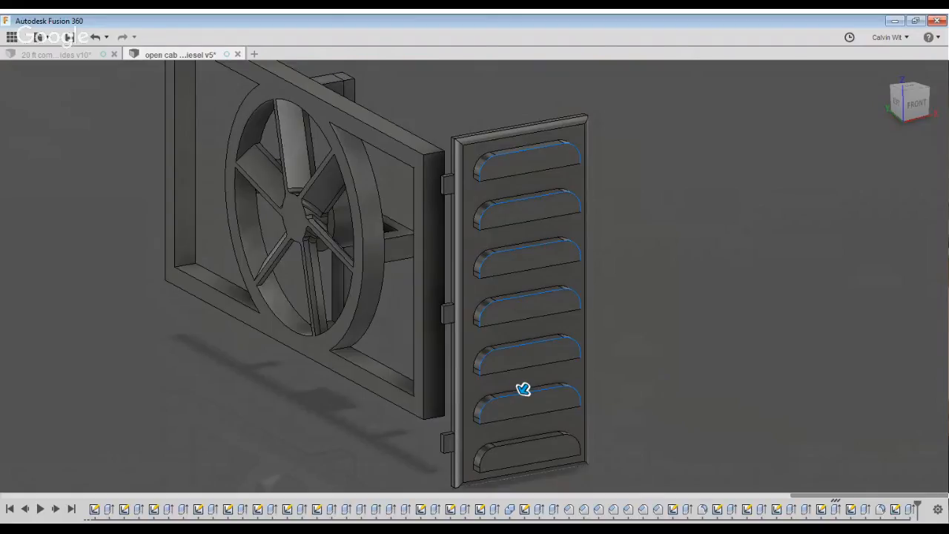
click(527, 437)
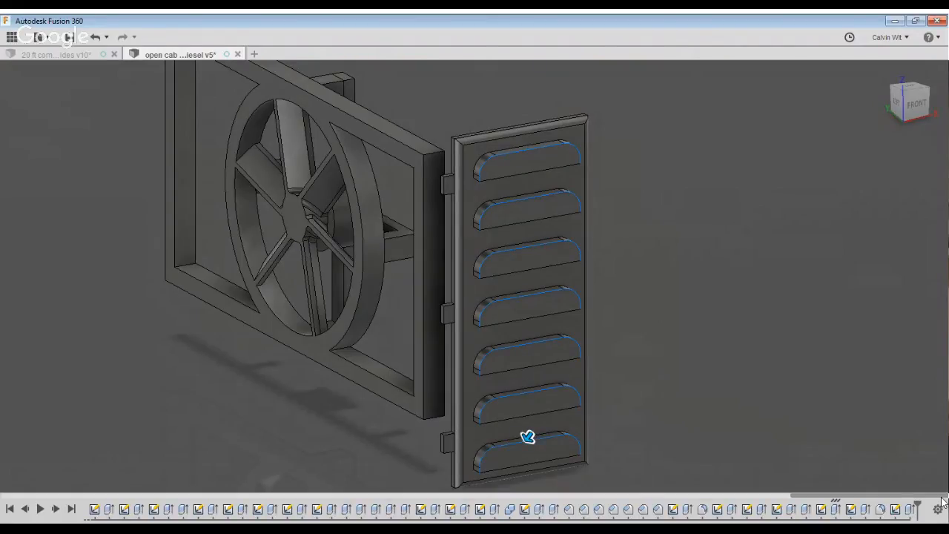
click(909, 465)
Examine the louvered door from the front, side and back
click(917, 104)
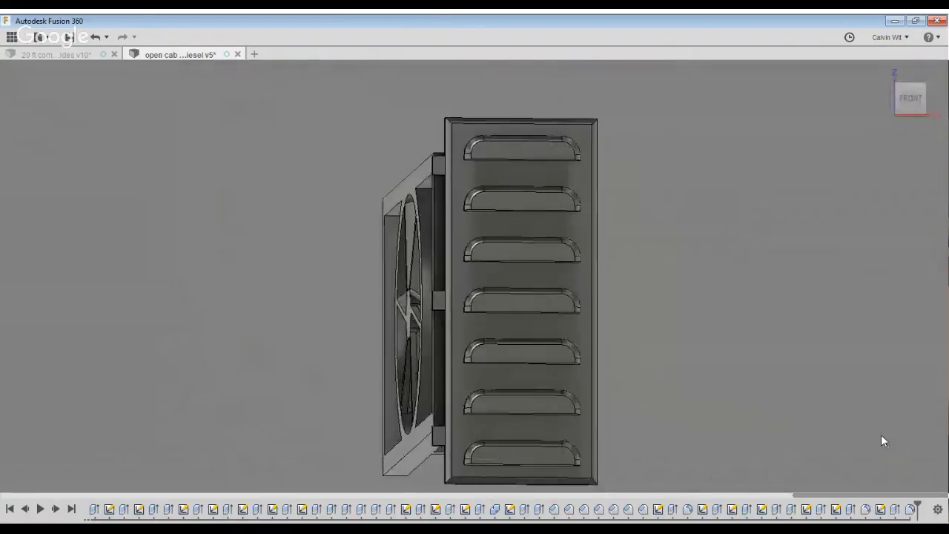
scroll(882, 433, down, 3)
scroll(896, 377, up, 3)
shift+middle_drag(904, 319, 509, 281)
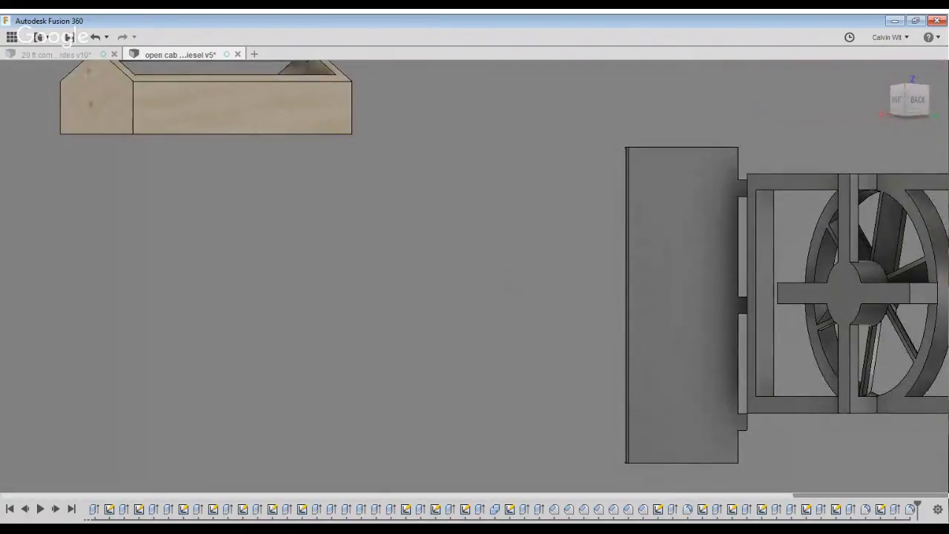
shift+middle_drag(667, 356, 767, 363)
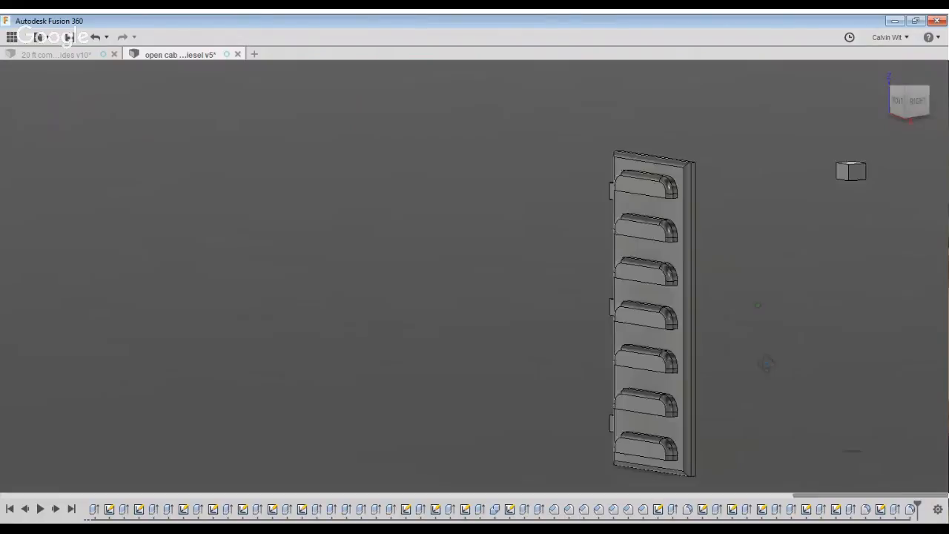
scroll(534, 327, down, 3)
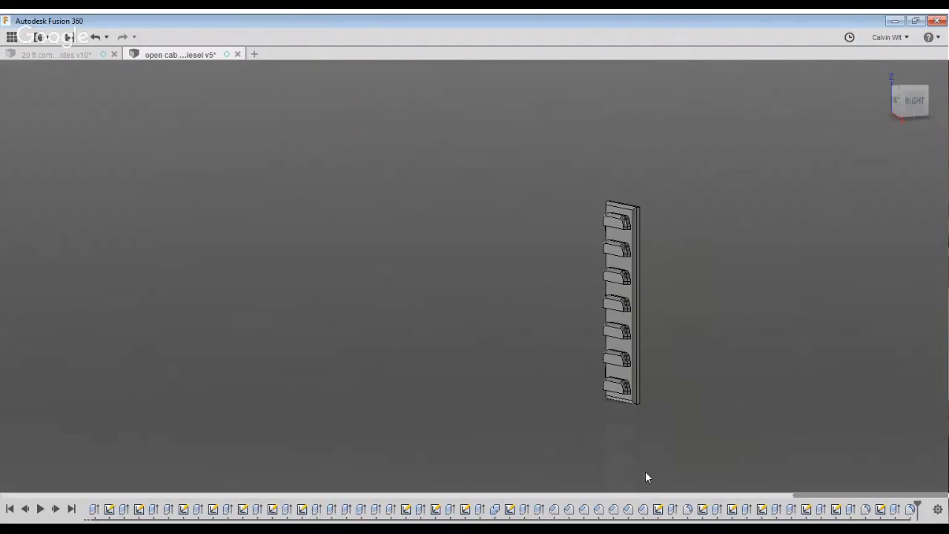
shift+middle_drag(655, 454, 579, 445)
scroll(802, 303, up, 4)
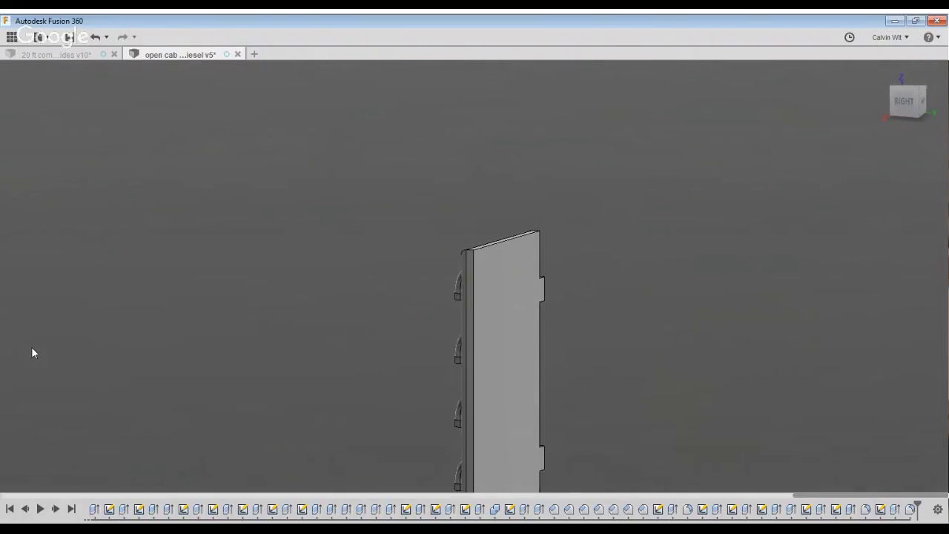
click(881, 509)
shift+middle_drag(281, 425, 681, 379)
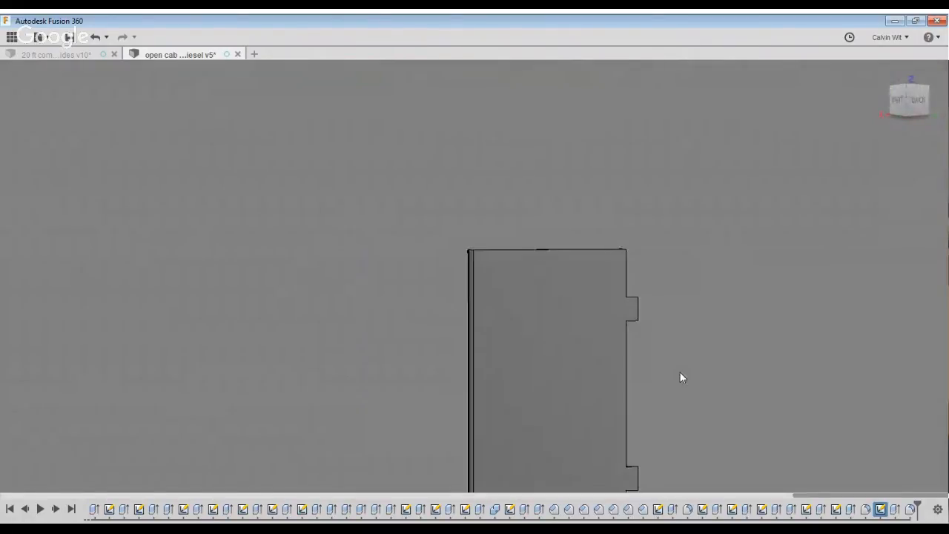
middle_drag(757, 324, 761, 414)
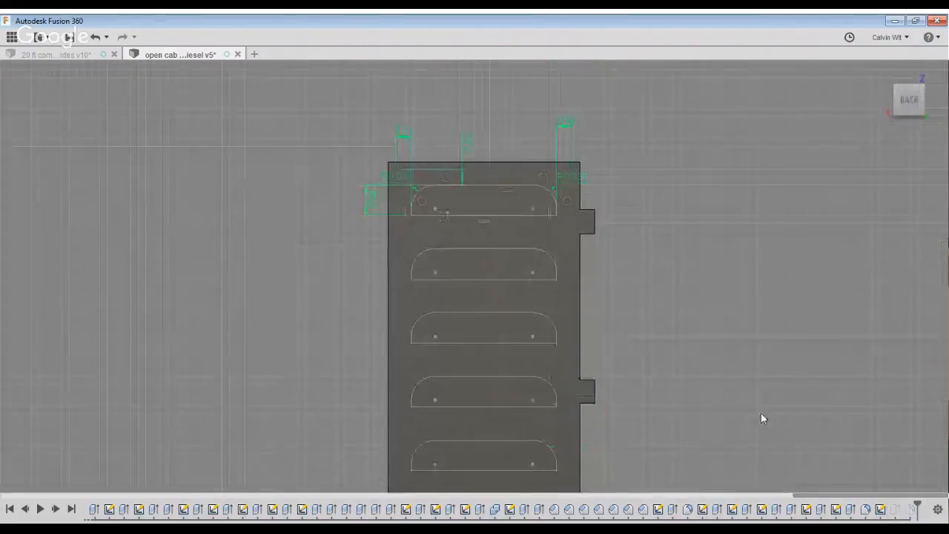
key(ctrl+z)
middle_drag(440, 486, 416, 443)
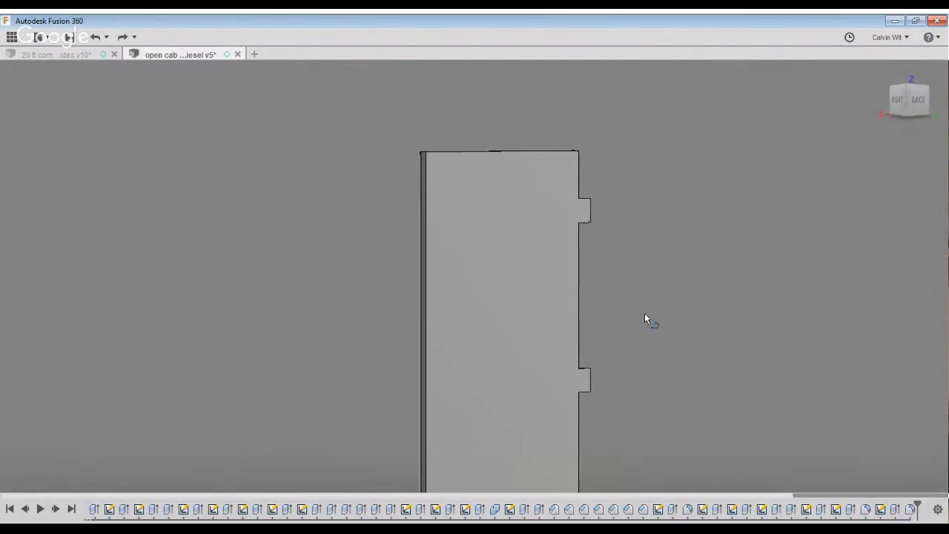
key(ctrl+y)
scroll(532, 293, up, 4)
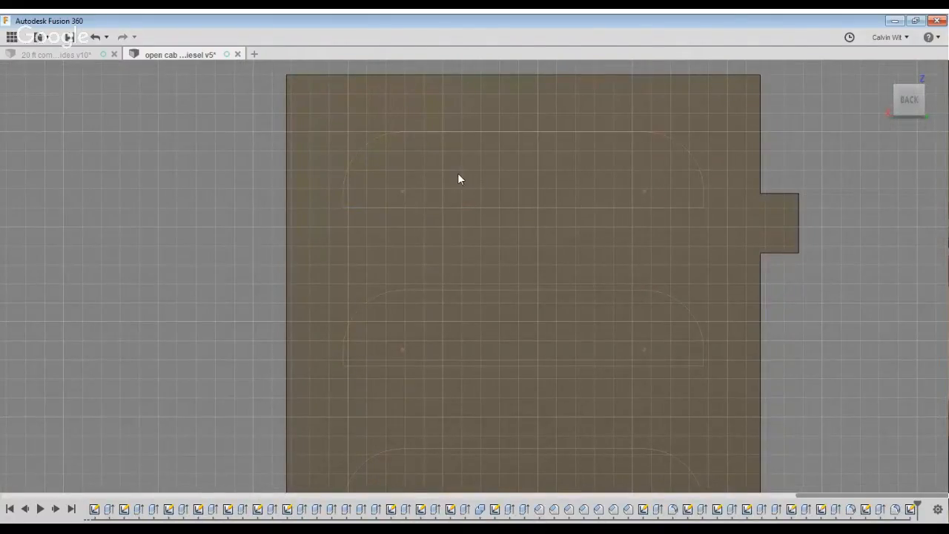
key(l)
click(430, 258)
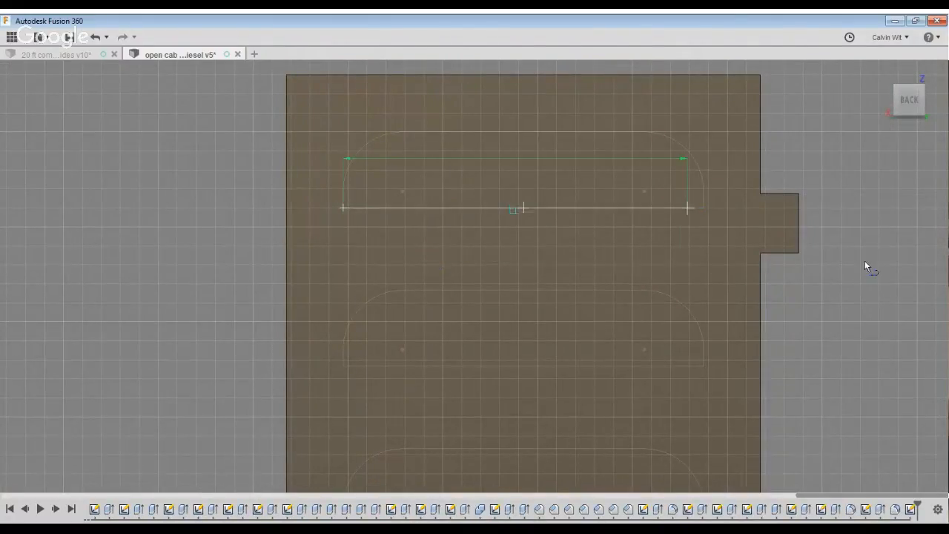
click(879, 260)
scroll(884, 227, up, 4)
click(887, 250)
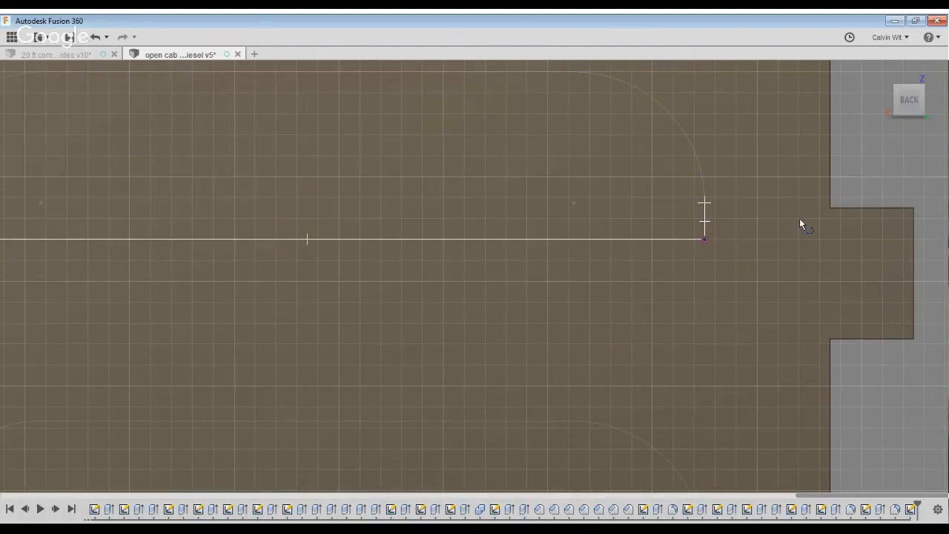
middle_drag(799, 218, 857, 377)
key(Escape)
key(l)
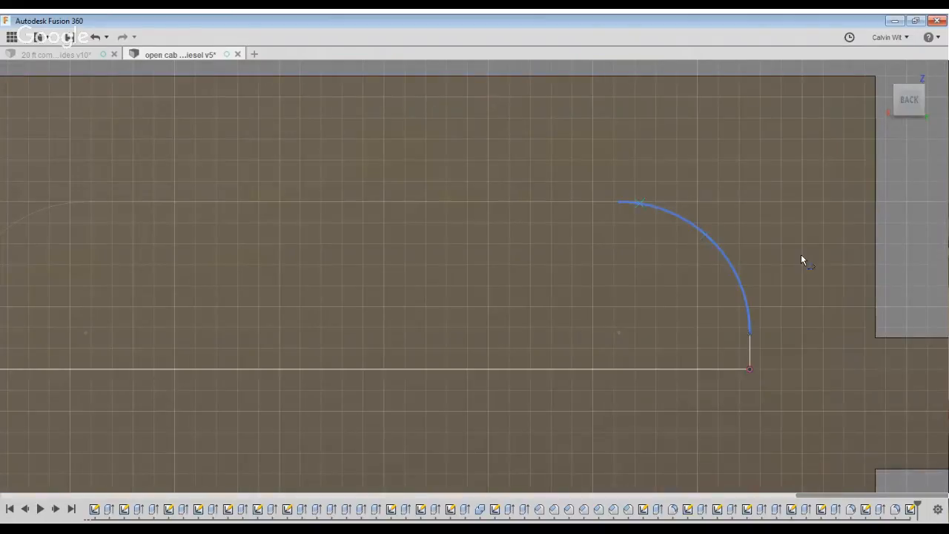
click(783, 251)
middle_drag(449, 302, 693, 315)
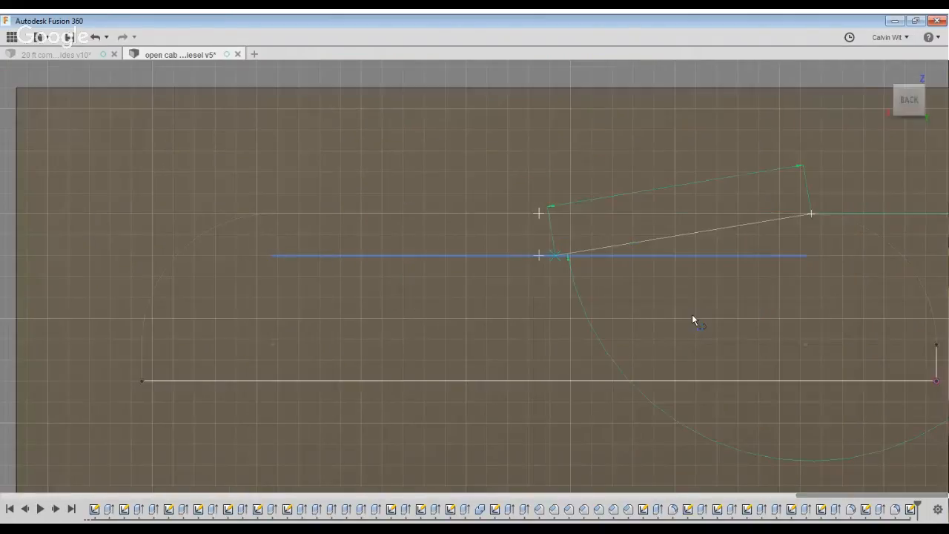
scroll(445, 267, down, 2)
key(Escape)
key(ctrl+z)
key(ctrl+z)
key(ctrl+z)
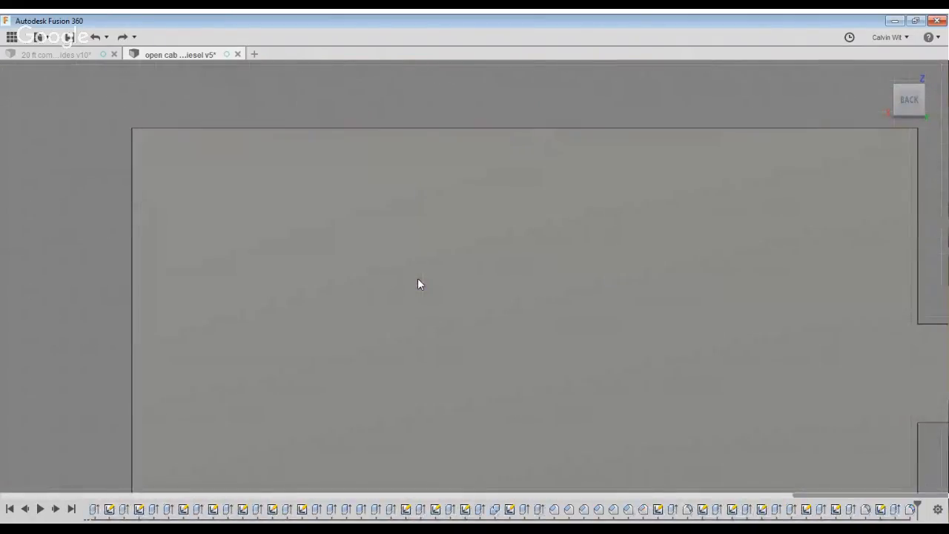
Reopen the louver sketch on the door's front and offset the top louver profile inward by 0.01
scroll(418, 278, down, 5)
mouse_move(394, 292)
shift+middle_down()
mouse_move(584, 335)
mouse_move(775, 343)
shift+middle_up()
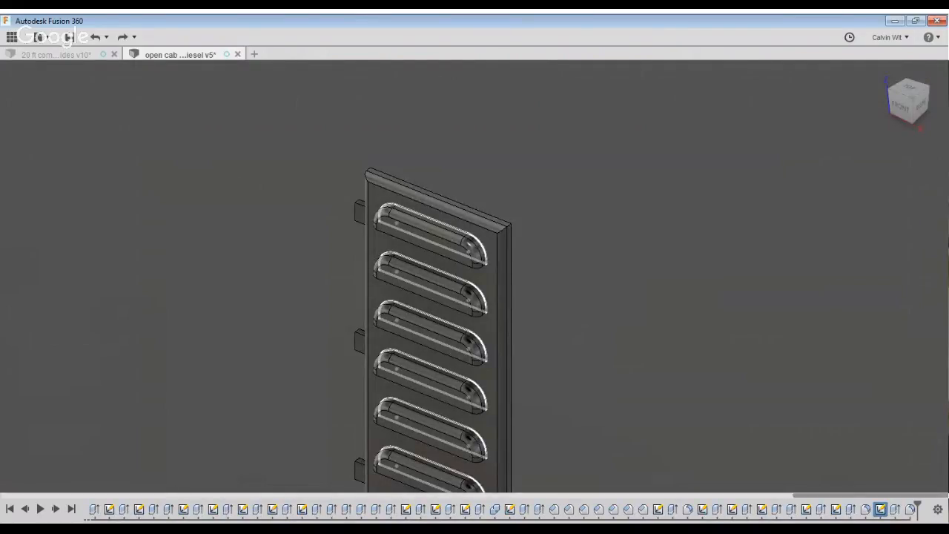
double_click(881, 509)
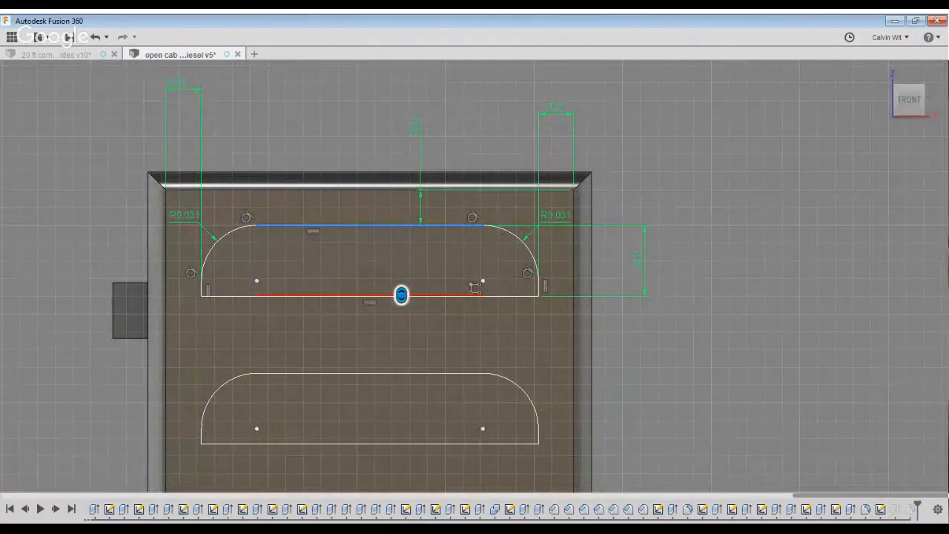
click(400, 296)
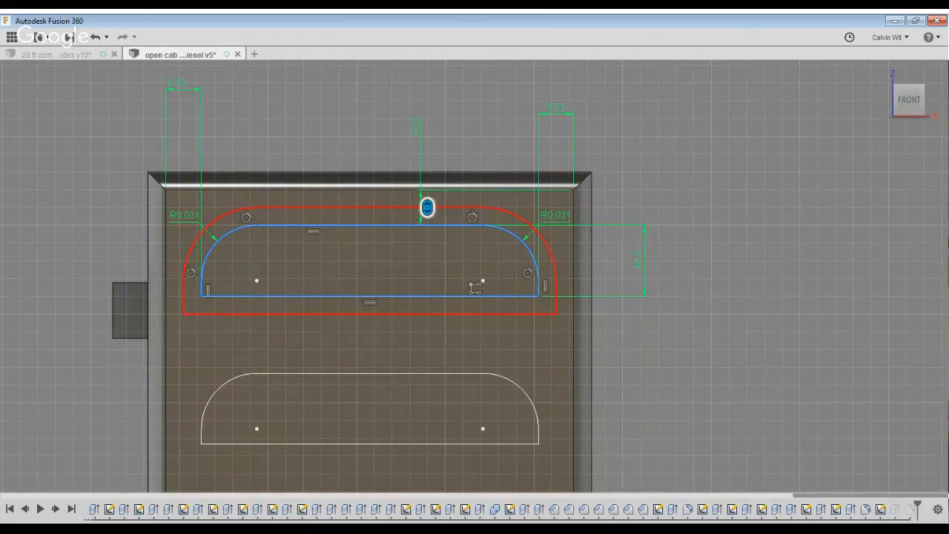
text(01)
key(Return)
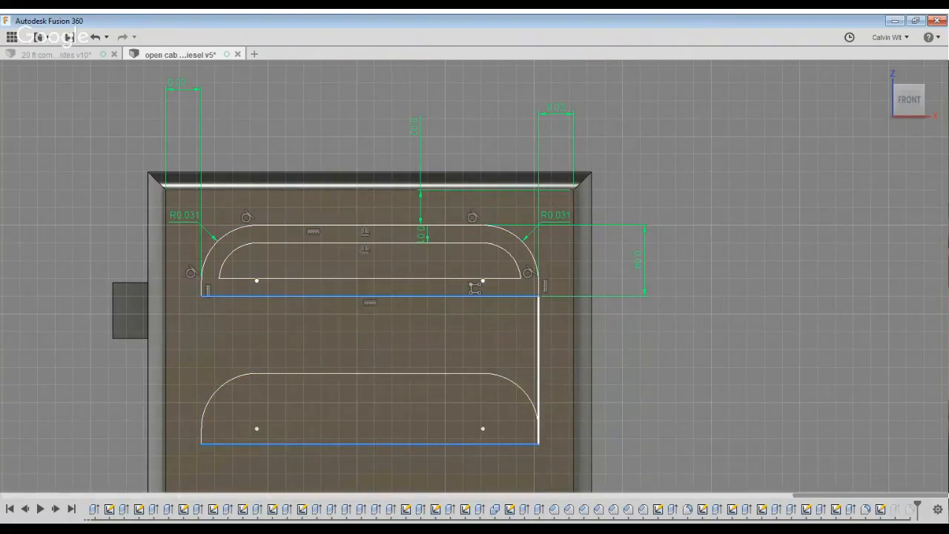
key(Escape)
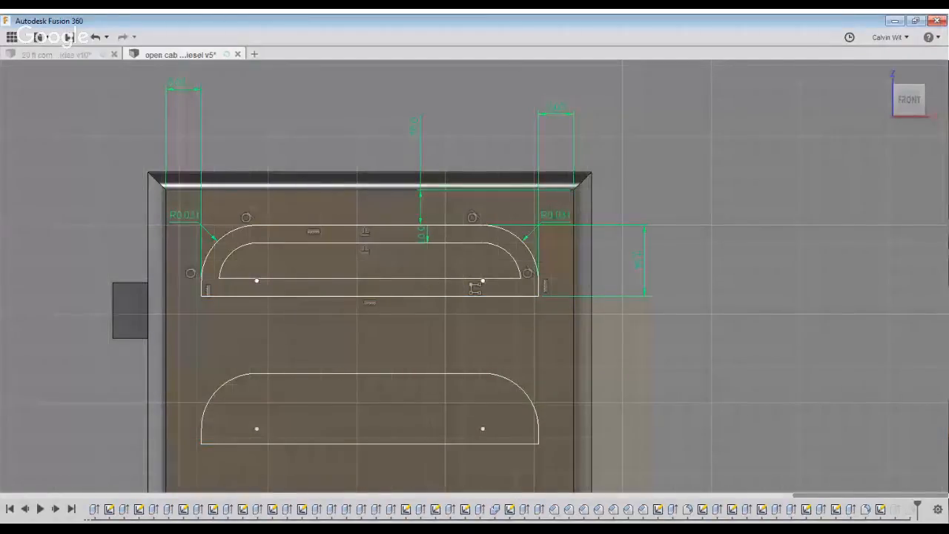
Pattern the inset profile down the door in seven instances, spacing them so that one sits inside each louver outline
double_click(454, 243)
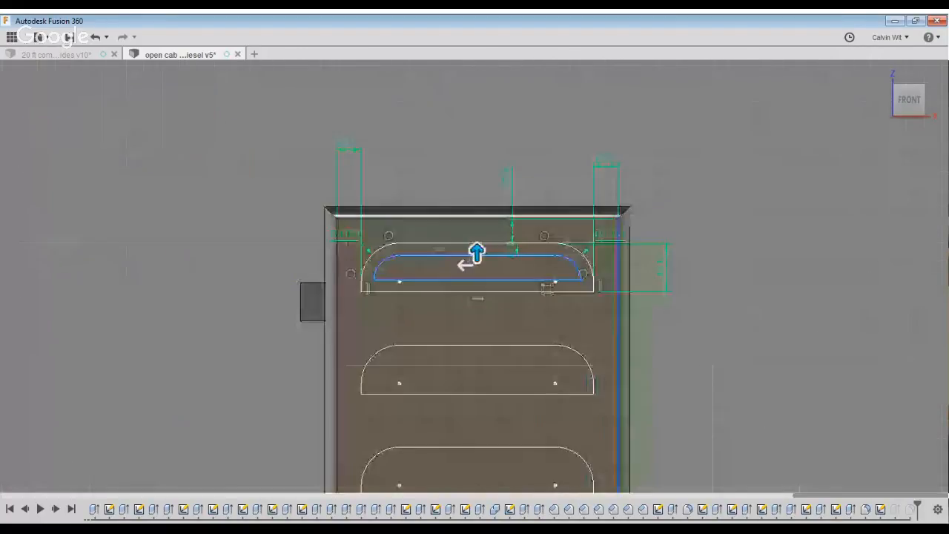
drag(602, 312, 605, 370)
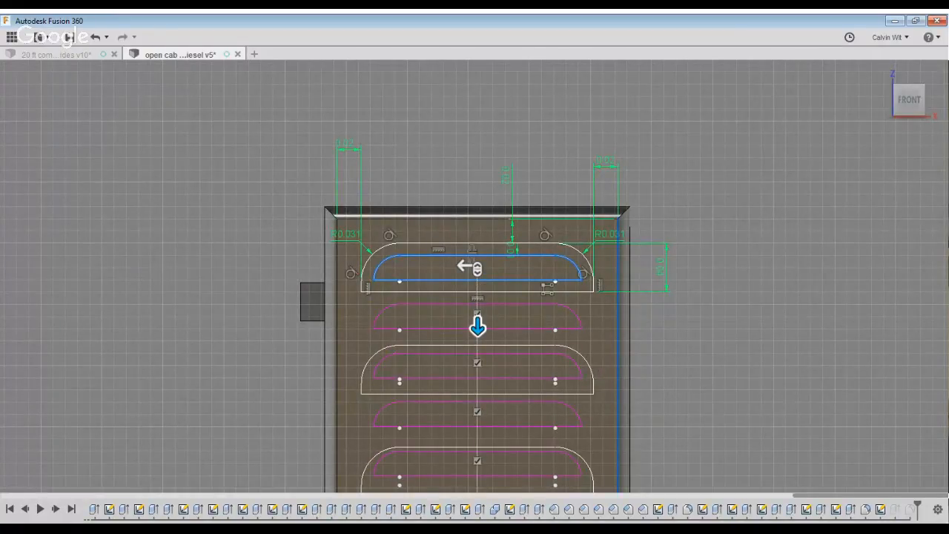
drag(477, 327, 478, 381)
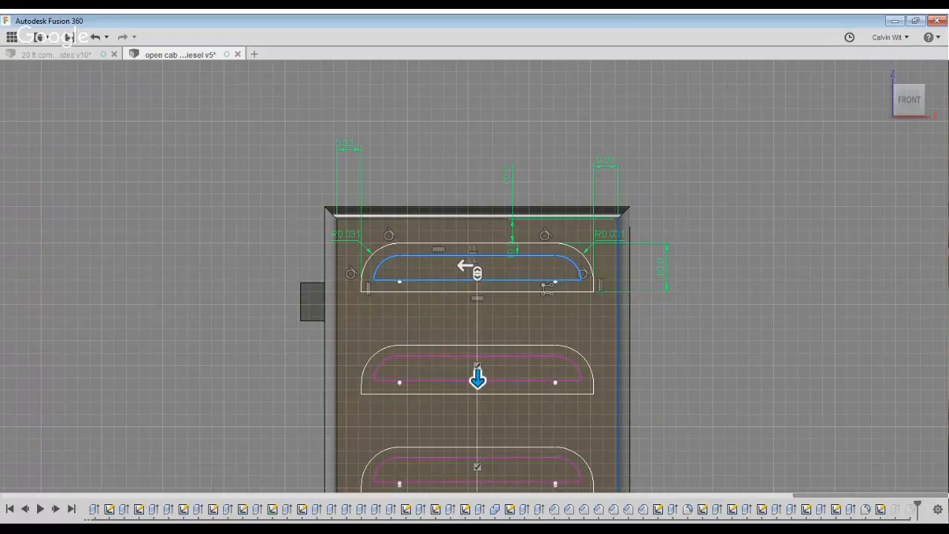
middle_drag(477, 380, 456, 197)
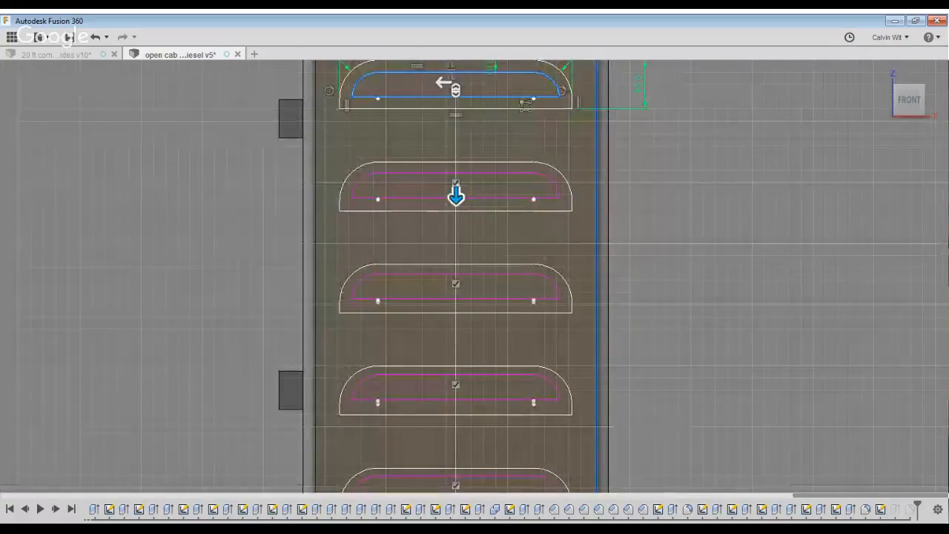
drag(457, 195, 456, 193)
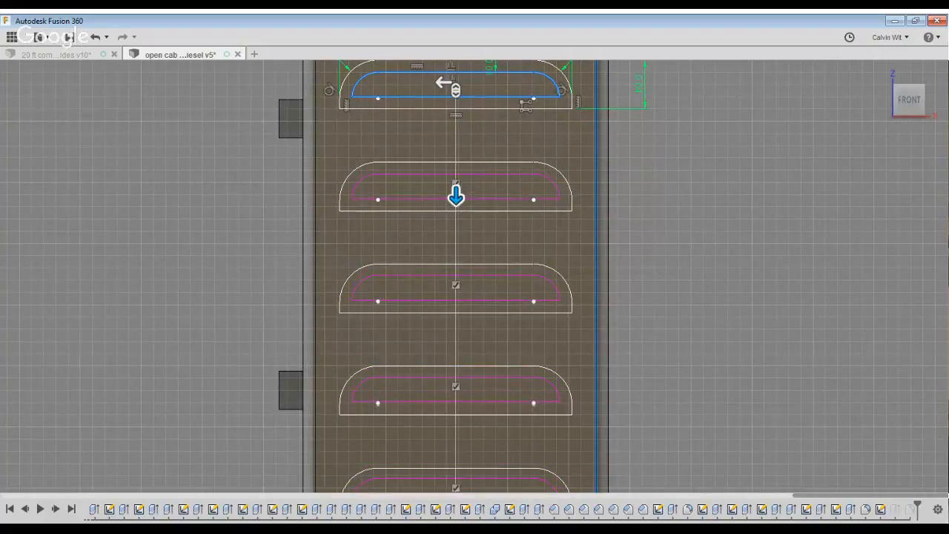
scroll(640, 270, up, 5)
scroll(721, 214, up, 3)
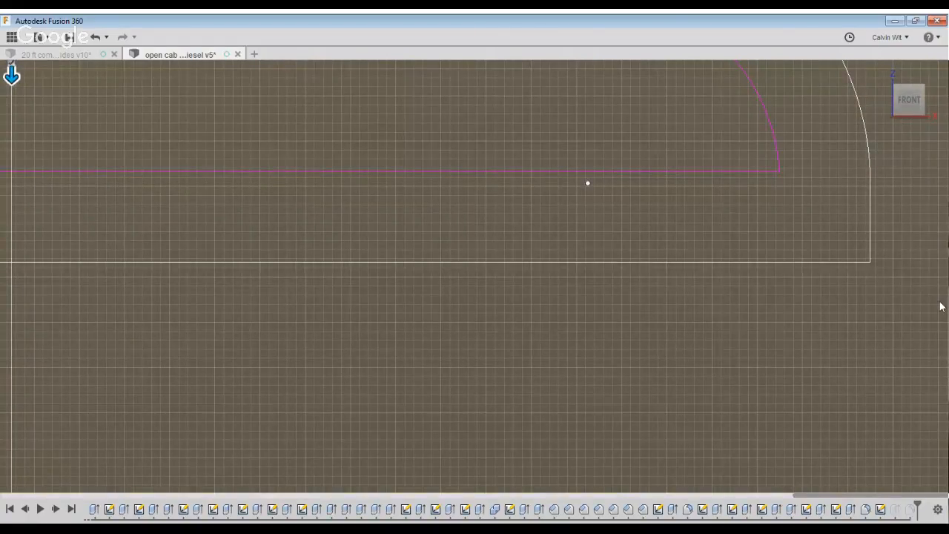
scroll(852, 313, down, 10)
middle_drag(919, 441, 878, 385)
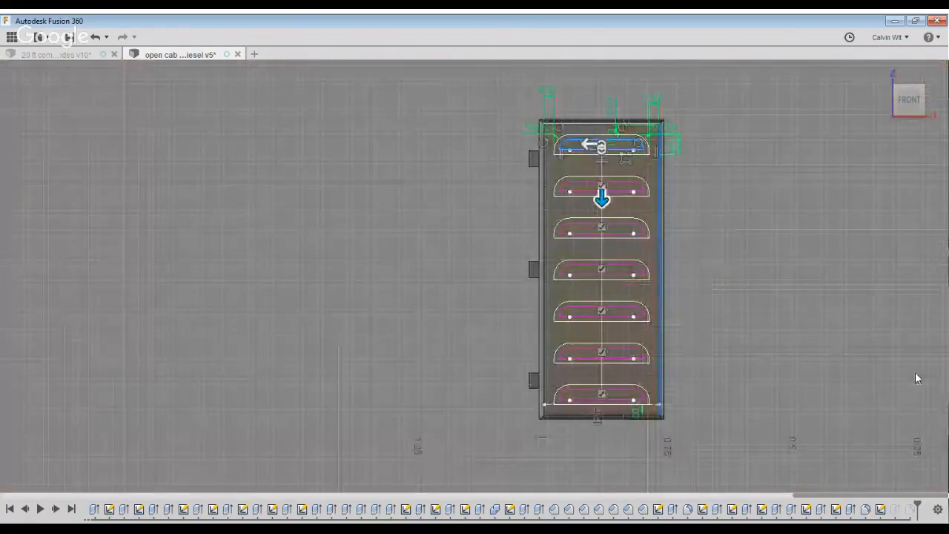
click(919, 292)
Finish the sketch and extrude the seven inset profiles 0.01 outward into the louvers
shift+middle_drag(897, 266, 864, 261)
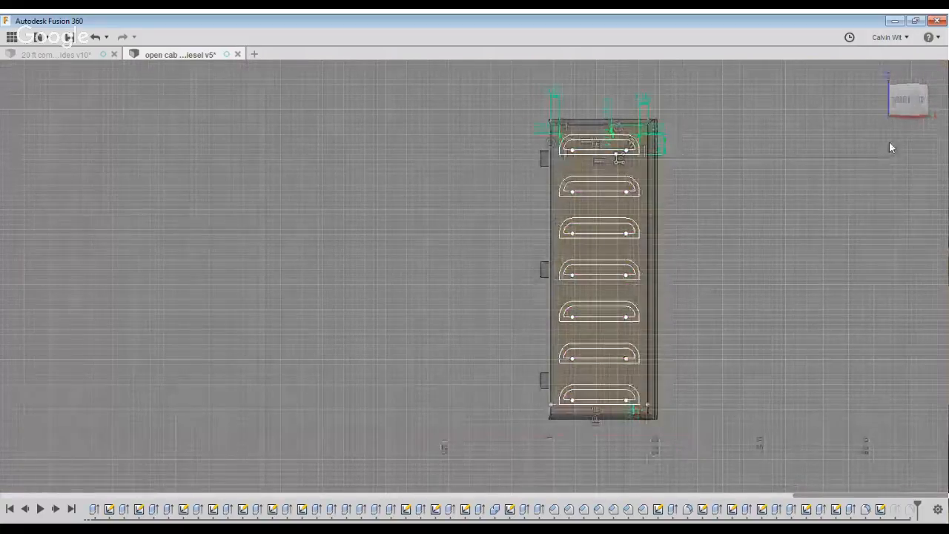
click(853, 79)
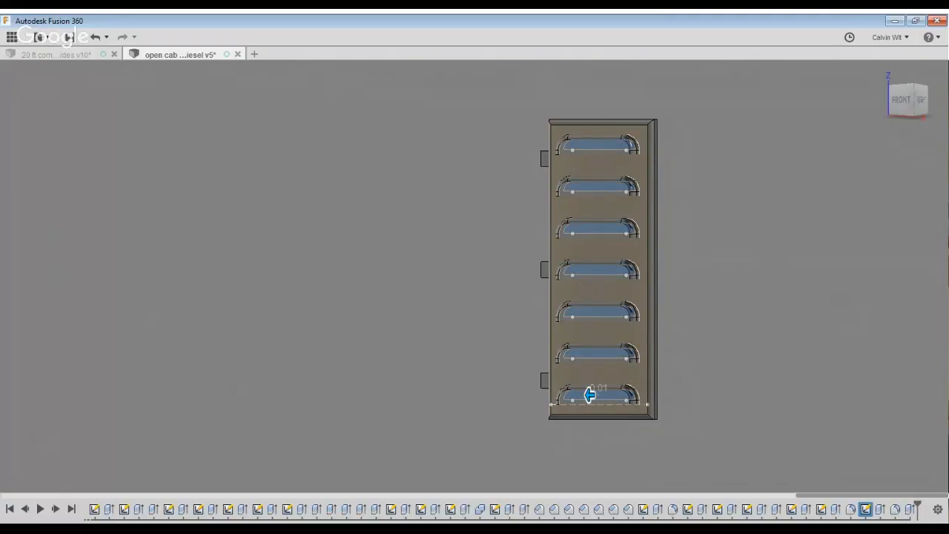
shift+middle_drag(603, 269, 599, 315)
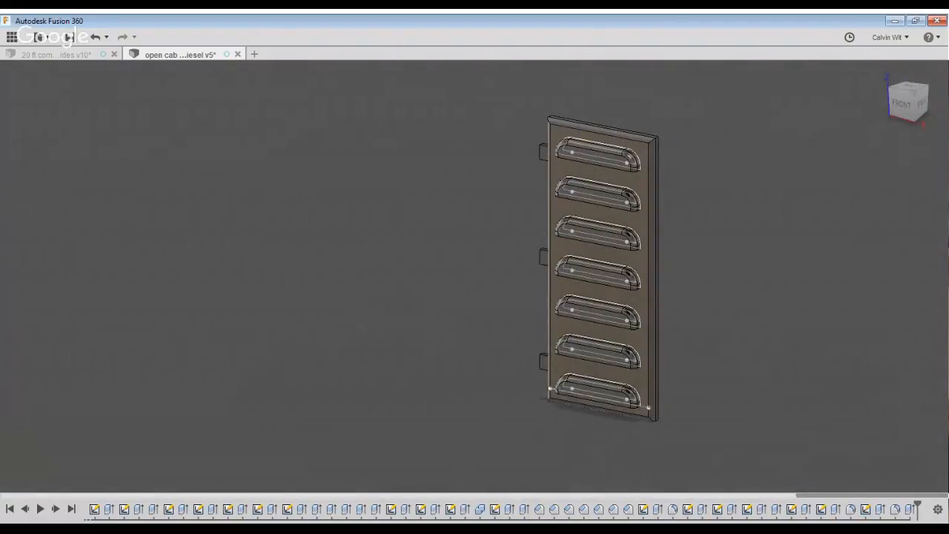
Select all seven inset profiles again and cut them backward through the door panel
click(593, 153)
click(604, 194)
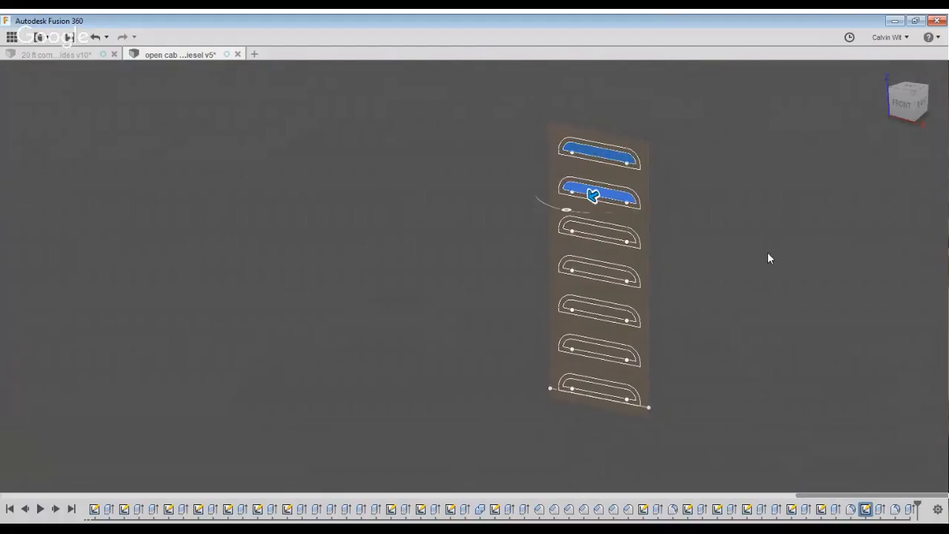
click(598, 231)
click(598, 270)
click(598, 310)
click(598, 349)
click(598, 388)
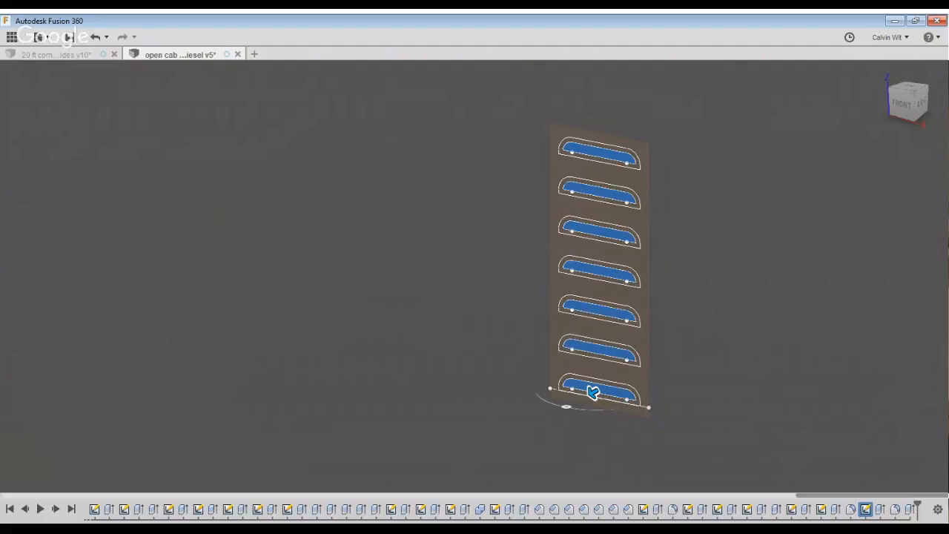
shift+middle_drag(616, 394, 567, 402)
drag(587, 394, 631, 387)
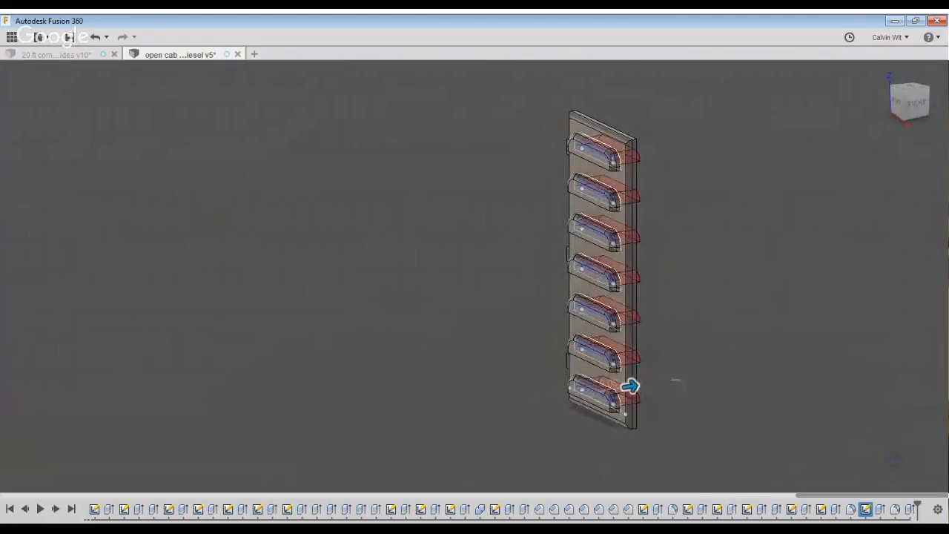
click(917, 102)
key(Return)
Create a sketch on the underside face of the lowest louver
shift+middle_drag(890, 339, 776, 247)
scroll(601, 196, up, 4)
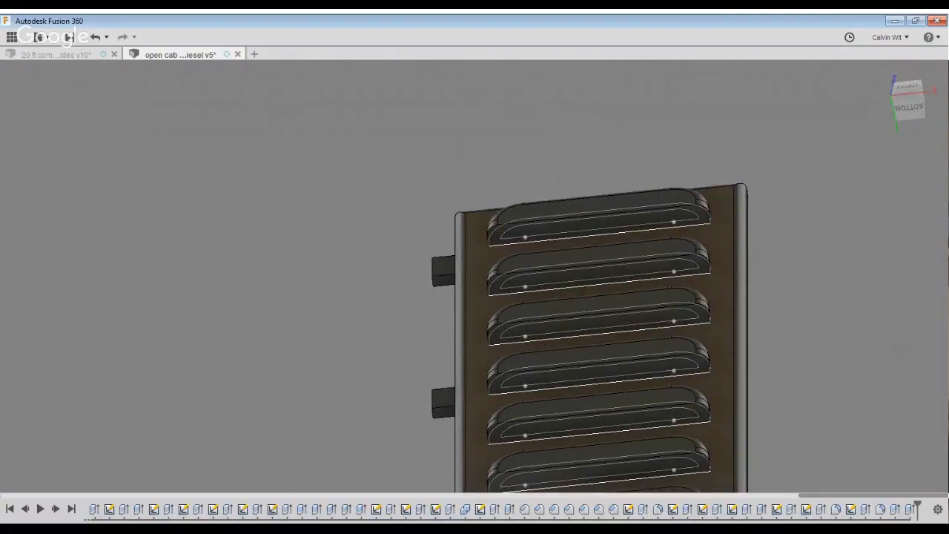
scroll(734, 297, up, 5)
scroll(759, 413, down, 8)
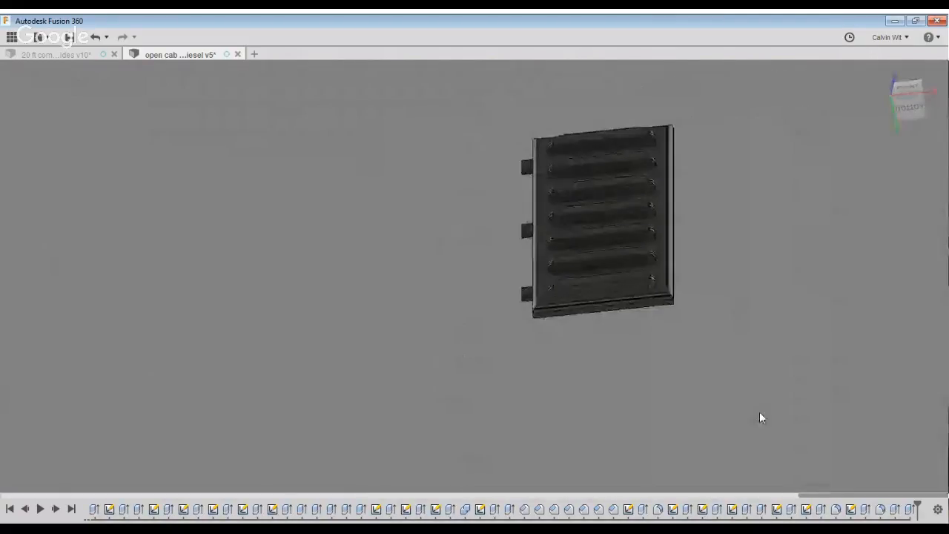
scroll(761, 373, up, 6)
scroll(365, 394, up, 5)
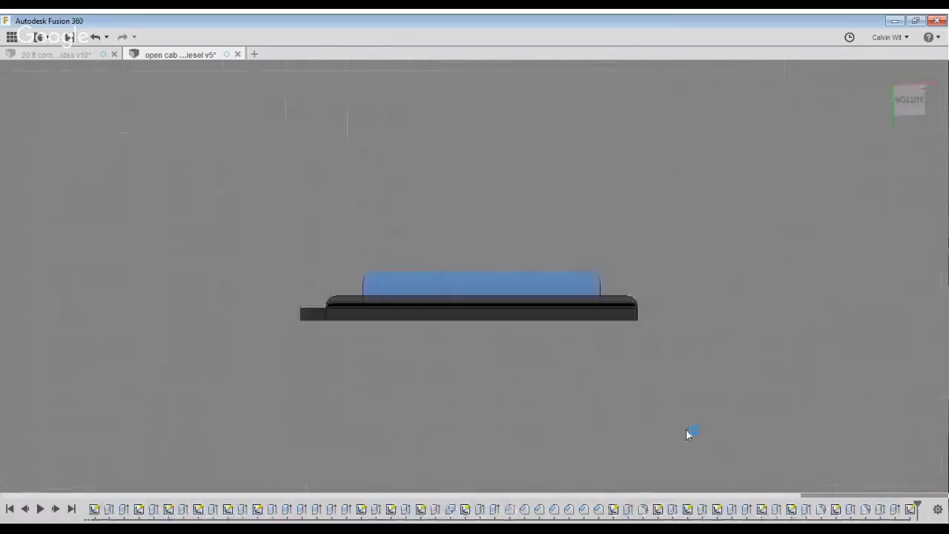
middle_drag(415, 335, 367, 484)
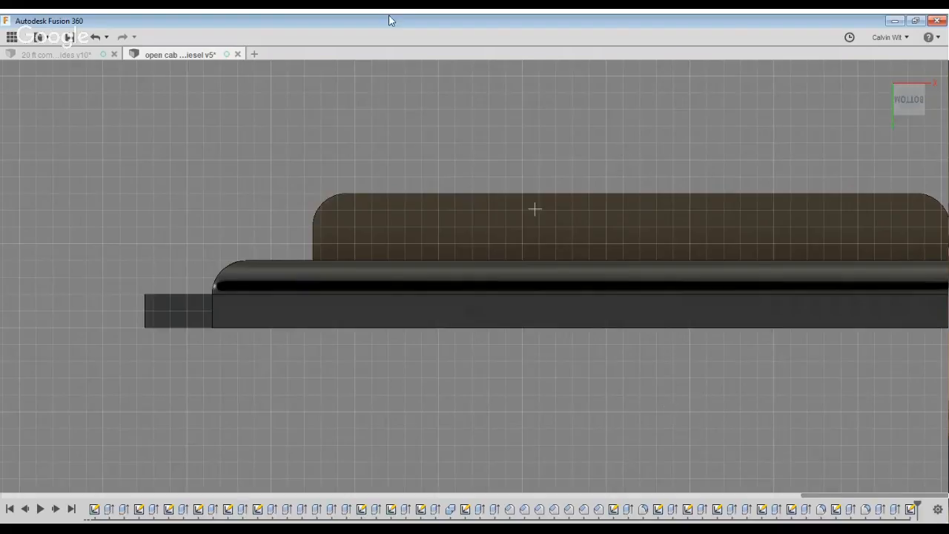
Offset the front and side edges of the louver's underside inward by 0.01
middle_drag(506, 211, 386, 259)
scroll(386, 260, down, 2)
click(546, 290)
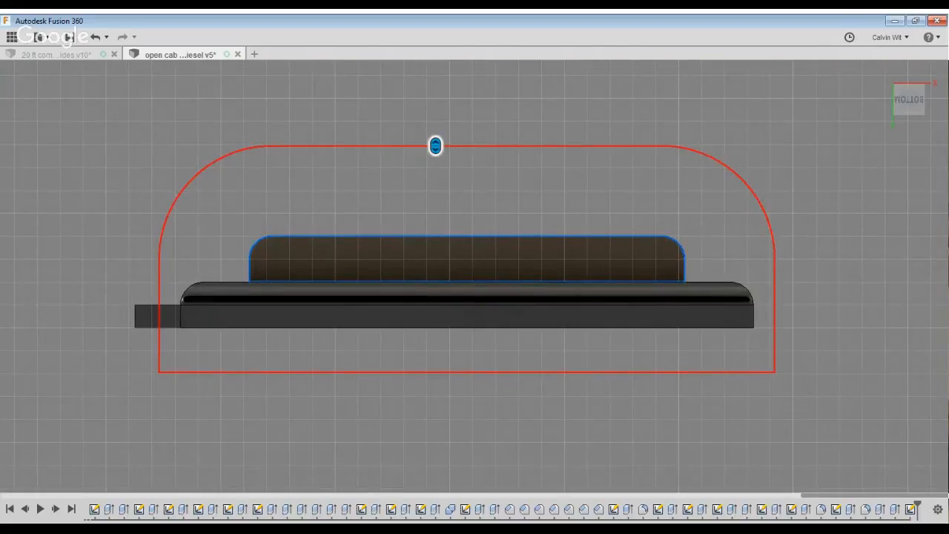
drag(435, 145, 436, 258)
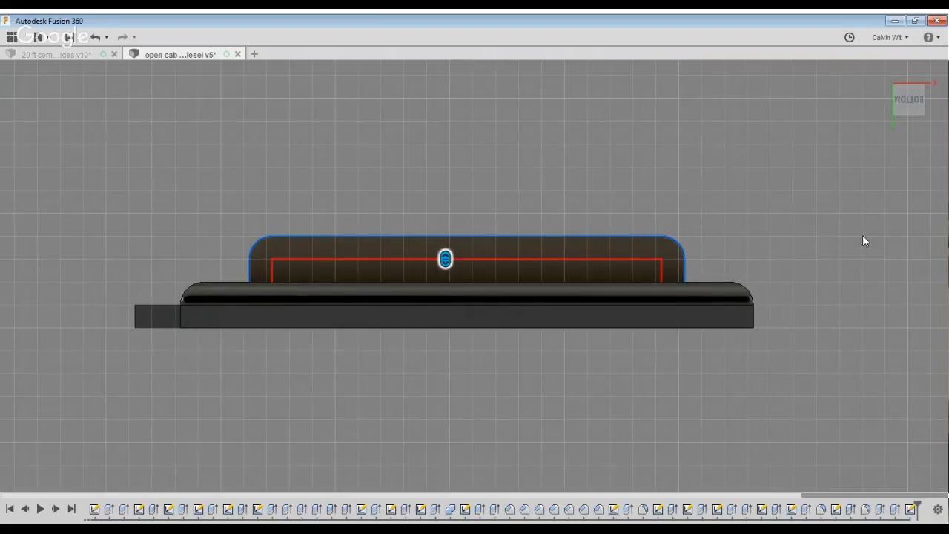
scroll(656, 211, down, 1)
middle_drag(661, 207, 715, 206)
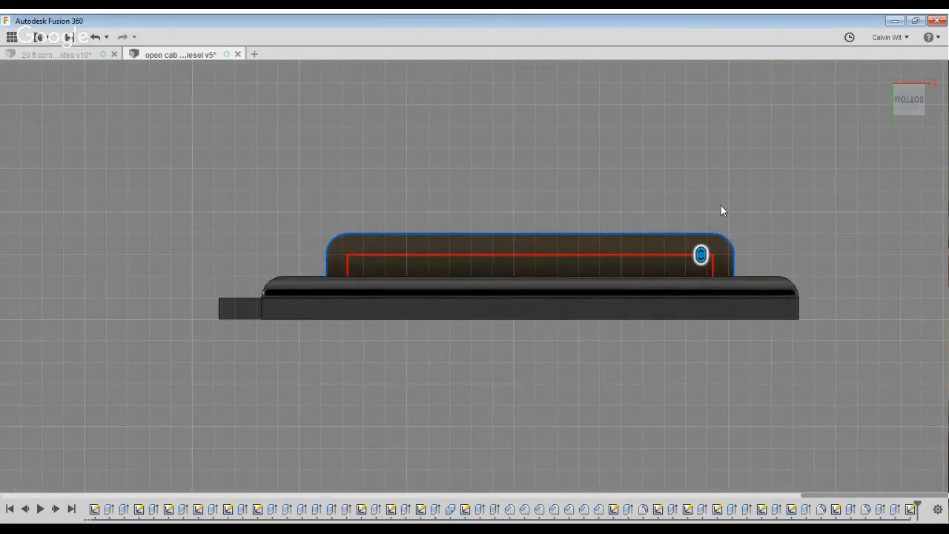
key(Return)
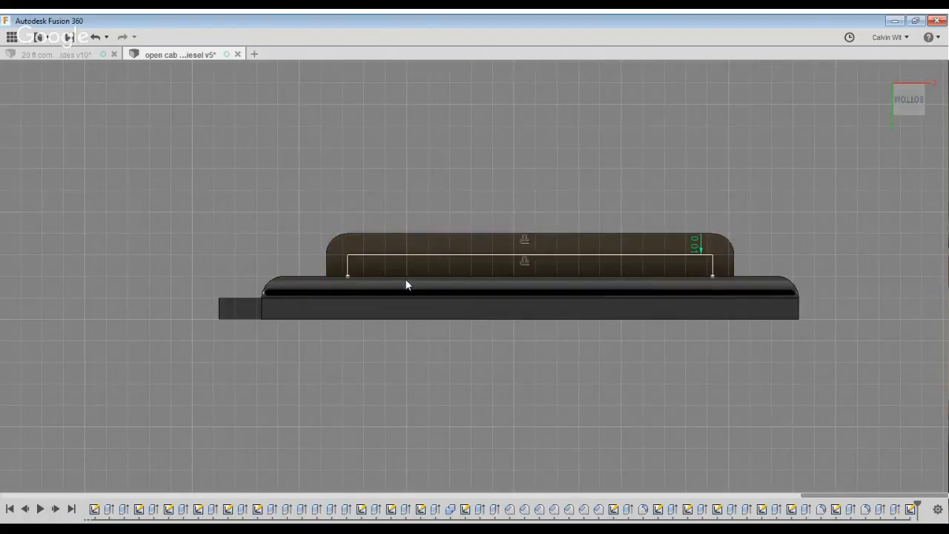
Extrude the offset profile upward as a cut to open the underside of the lowest louver
shift+middle_drag(407, 283, 380, 320)
key(e)
mouse_move(775, 424)
shift+middle_down()
mouse_move(822, 422)
mouse_move(825, 440)
shift+middle_up()
drag(652, 477, 653, 466)
shift+middle_drag(704, 511, 764, 293)
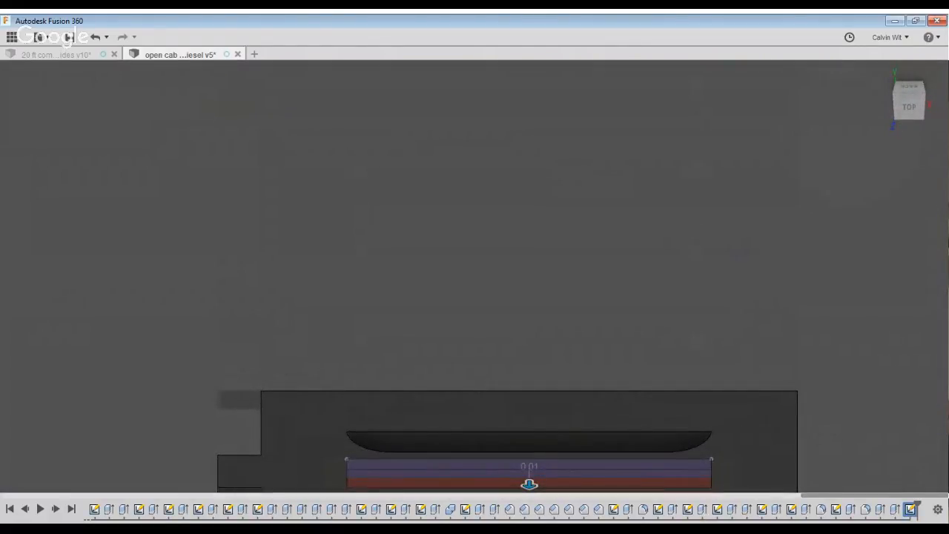
click(667, 443)
shift+middle_drag(729, 421, 726, 109)
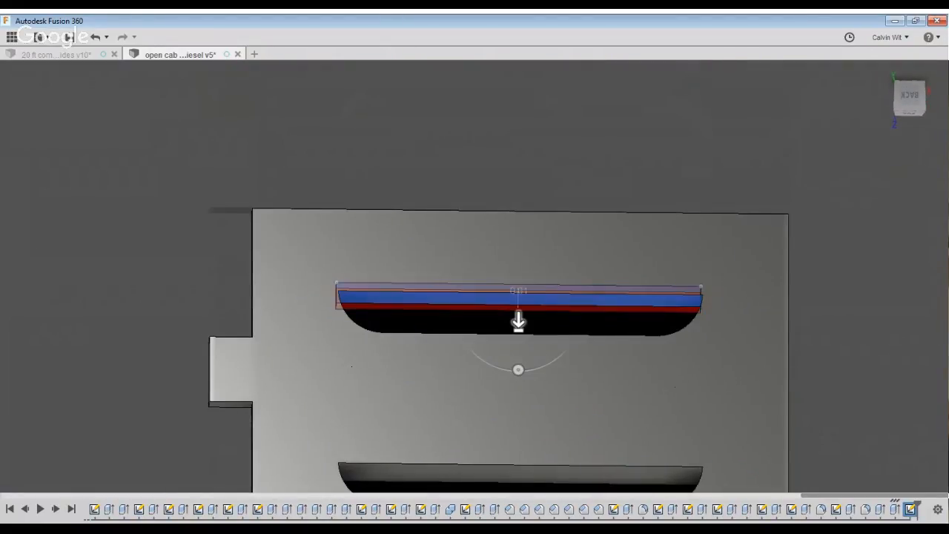
key(Return)
Offset the door-side face of the lowest louver's new opening back toward the door panel
shift+middle_drag(903, 195, 860, 297)
scroll(886, 287, up, 2)
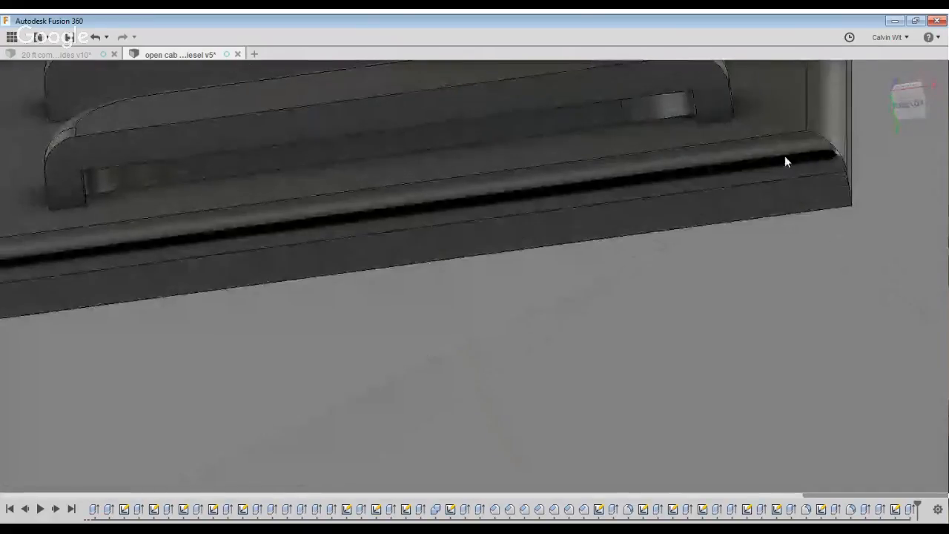
click(631, 138)
scroll(656, 466, down, 4)
shift+middle_drag(723, 477, 726, 484)
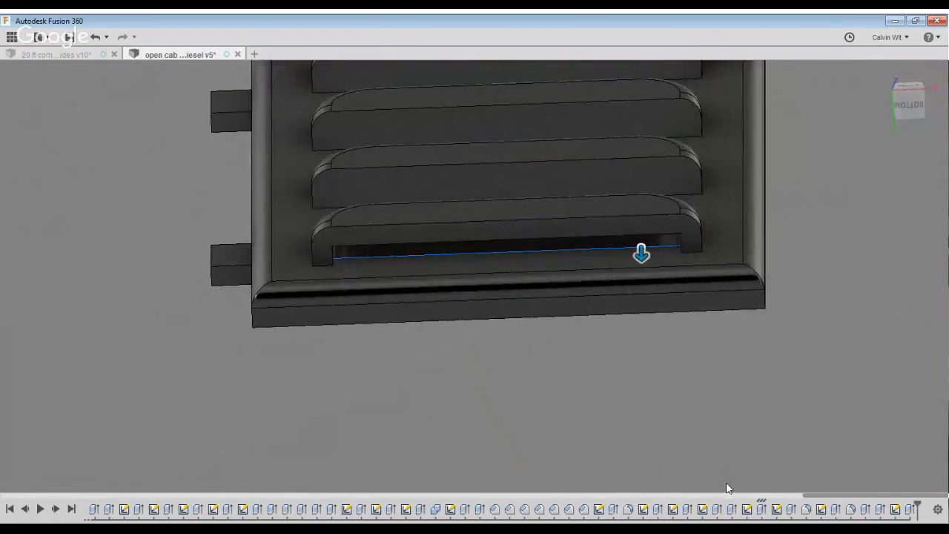
text(-1)
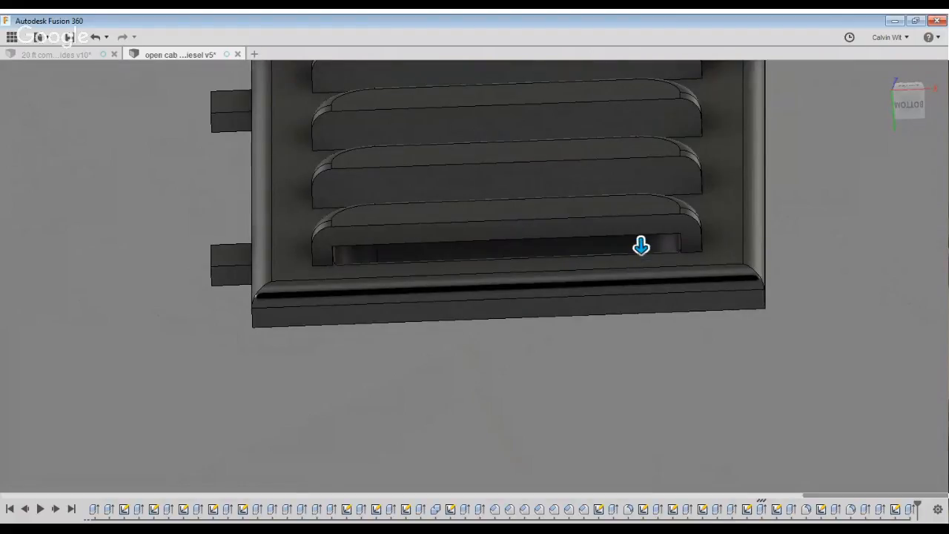
key(Return)
shift+middle_drag(727, 430, 730, 482)
shift+middle_drag(846, 349, 823, 370)
scroll(846, 326, down, 3)
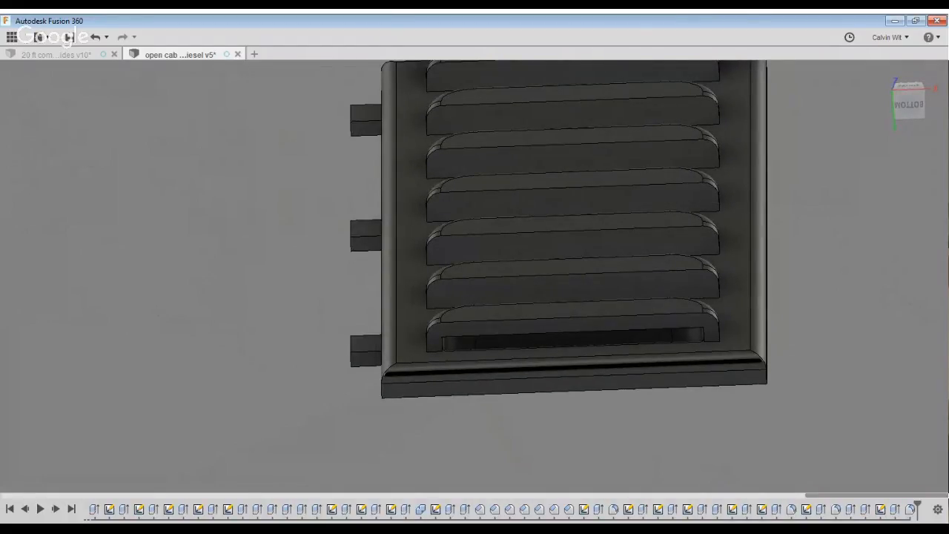
click(881, 509)
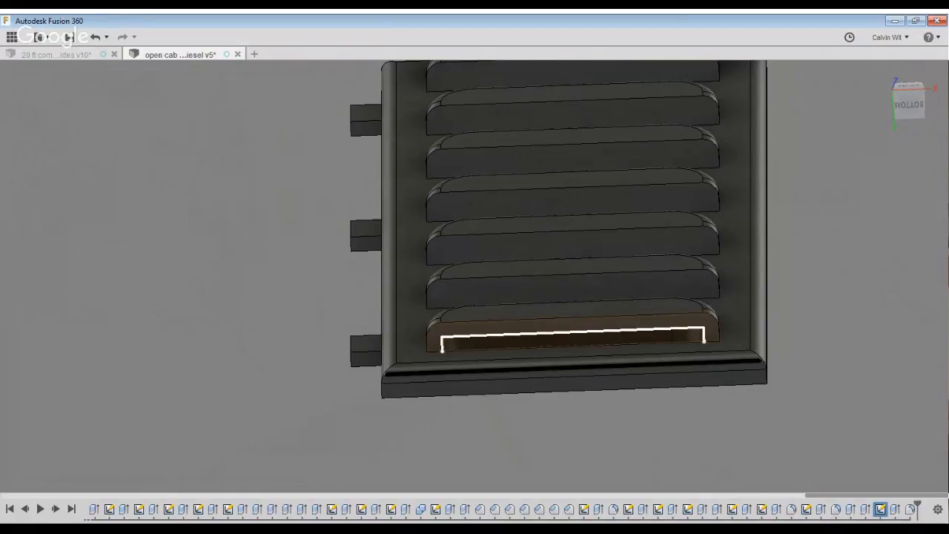
double_click(880, 510)
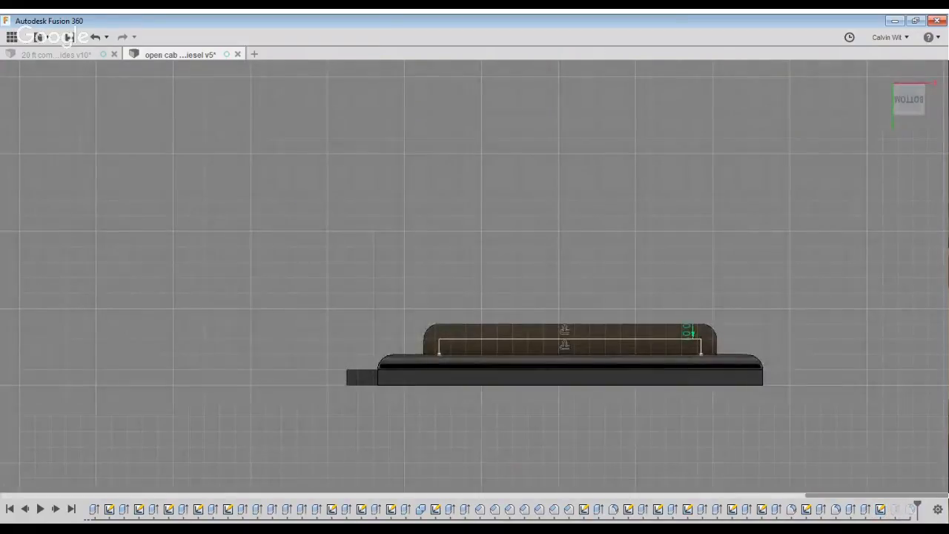
shift+middle_drag(668, 421, 735, 269)
scroll(636, 184, down, 4)
key(Escape)
key(ctrl+z)
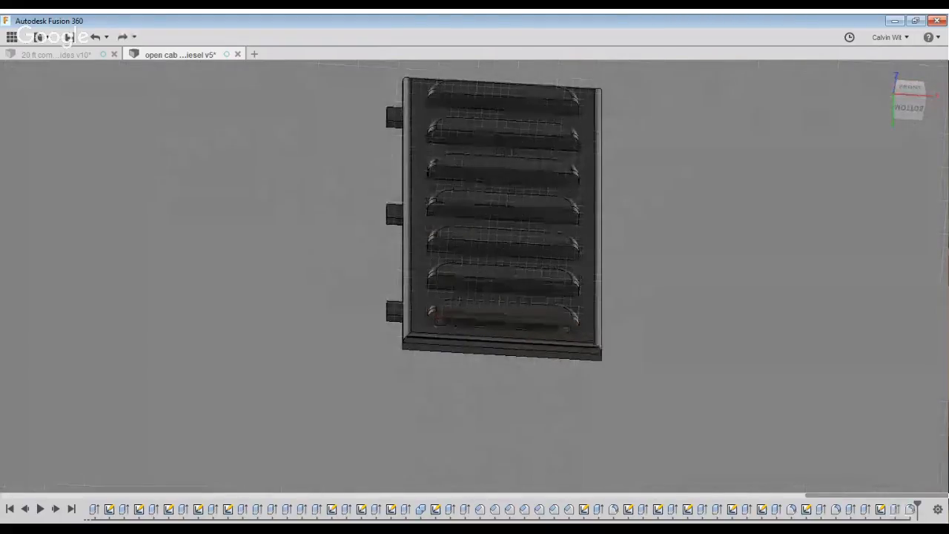
Try to pattern the lowest louver's opening cut upward along the door's side edge
scroll(615, 433, up, 4)
shift+middle_drag(787, 486, 755, 357)
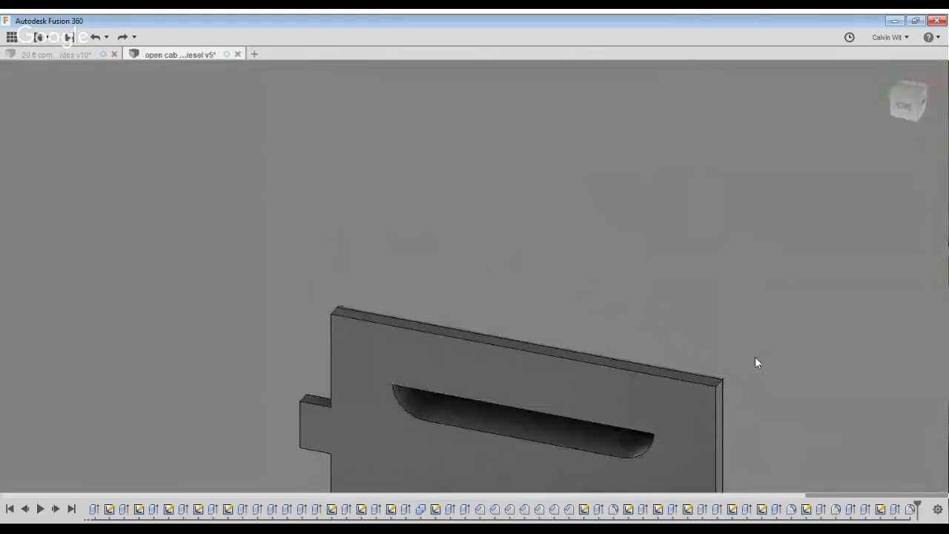
shift+middle_drag(749, 392, 812, 211)
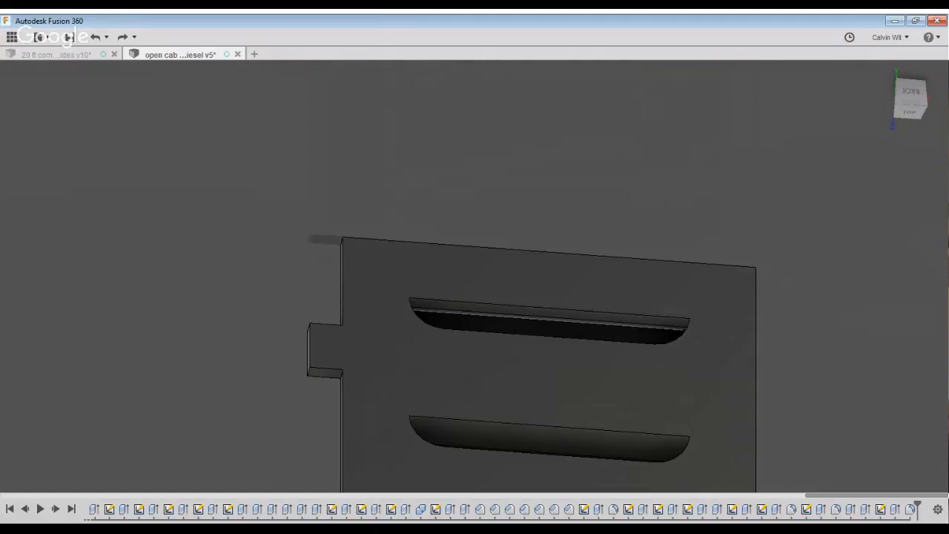
click(647, 337)
mouse_move(698, 199)
shift+middle_down()
mouse_move(630, 390)
mouse_move(519, 321)
mouse_move(576, 318)
mouse_move(755, 356)
shift+middle_up()
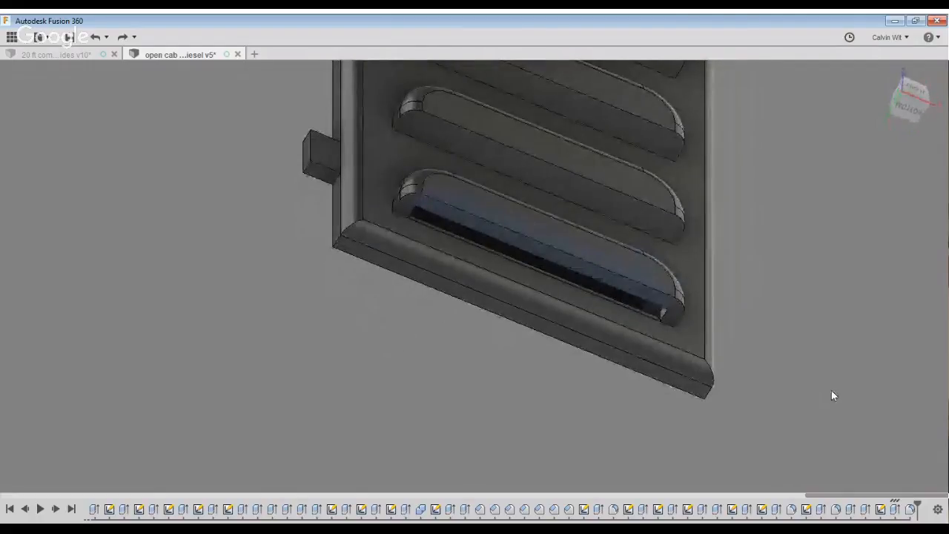
click(705, 276)
scroll(882, 325, down, 2)
middle_drag(882, 326, 749, 434)
drag(610, 475, 627, 359)
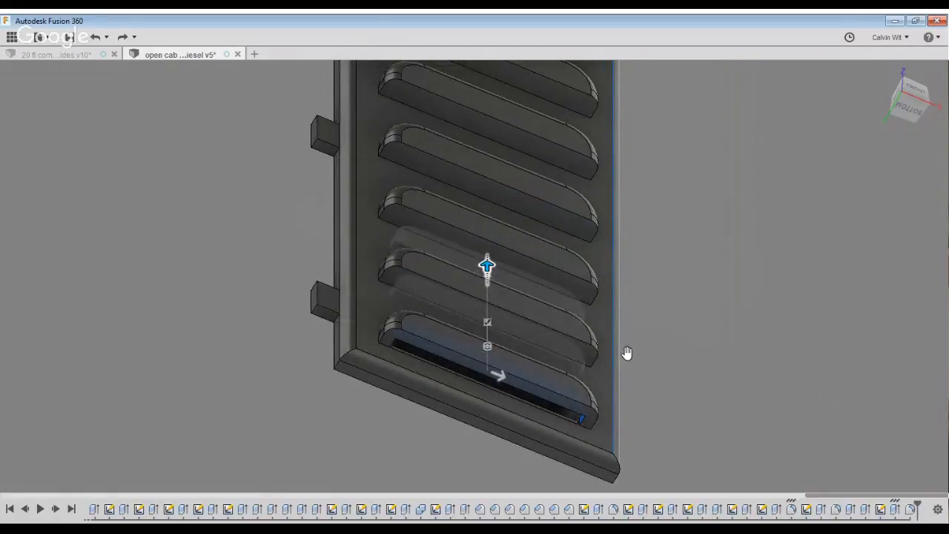
shift+middle_drag(885, 250, 856, 298)
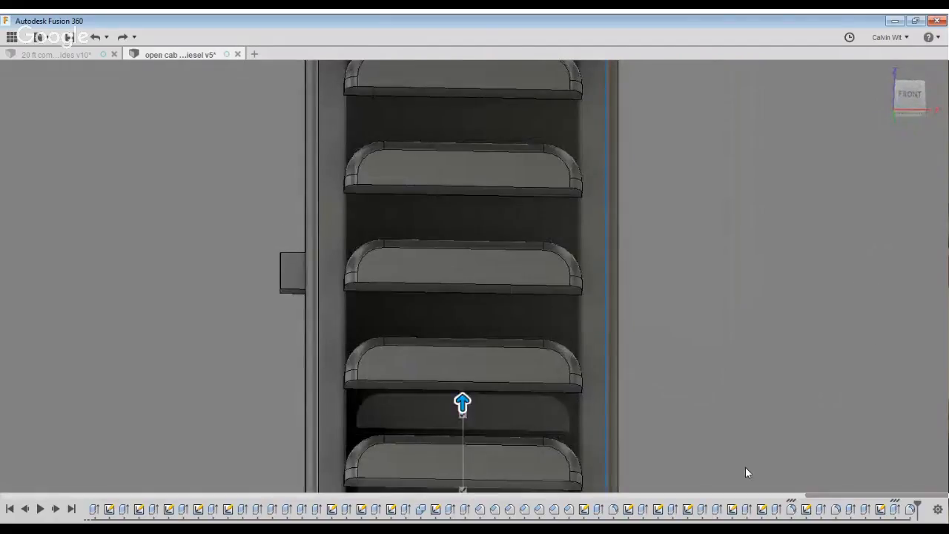
middle_drag(747, 455, 771, 282)
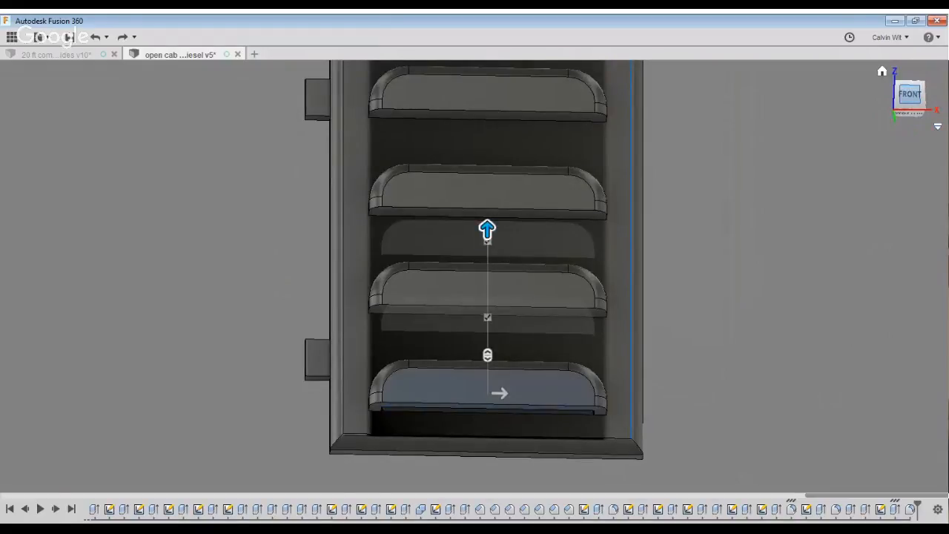
click(910, 94)
key(Escape)
Delete the lowest louver's underside sketch together with its extrude cut and face offset from the design history
shift+middle_drag(928, 416, 927, 359)
scroll(926, 359, up, 2)
scroll(927, 364, up, 4)
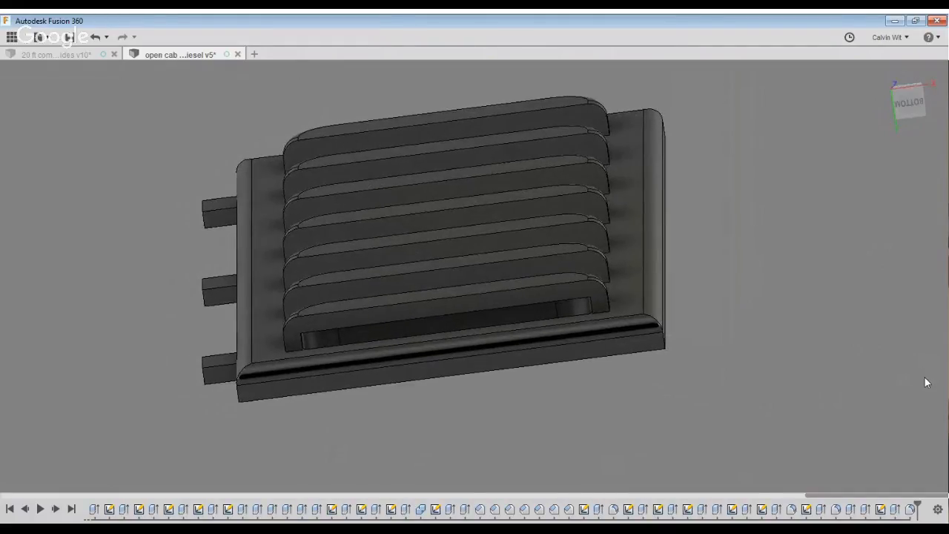
scroll(297, 423, up, 3)
mouse_move(465, 512)
shift+middle_down()
mouse_move(476, 488)
mouse_move(470, 505)
mouse_move(549, 504)
mouse_move(553, 450)
mouse_move(538, 495)
mouse_move(529, 414)
shift+middle_up()
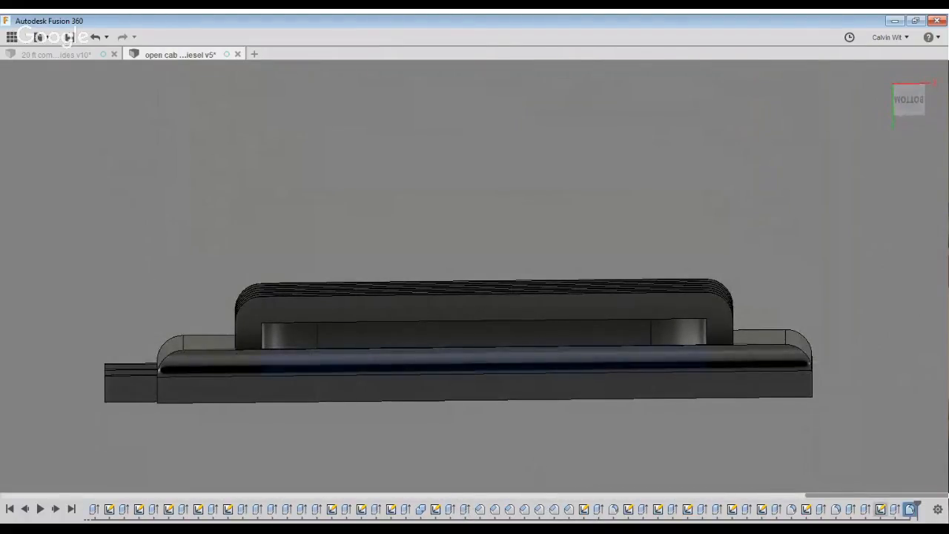
shift+click(882, 510)
key(Delete)
Delete the two extrude features that hollow the seven louvers and cut them through the door panel
shift+middle_drag(549, 416, 604, 367)
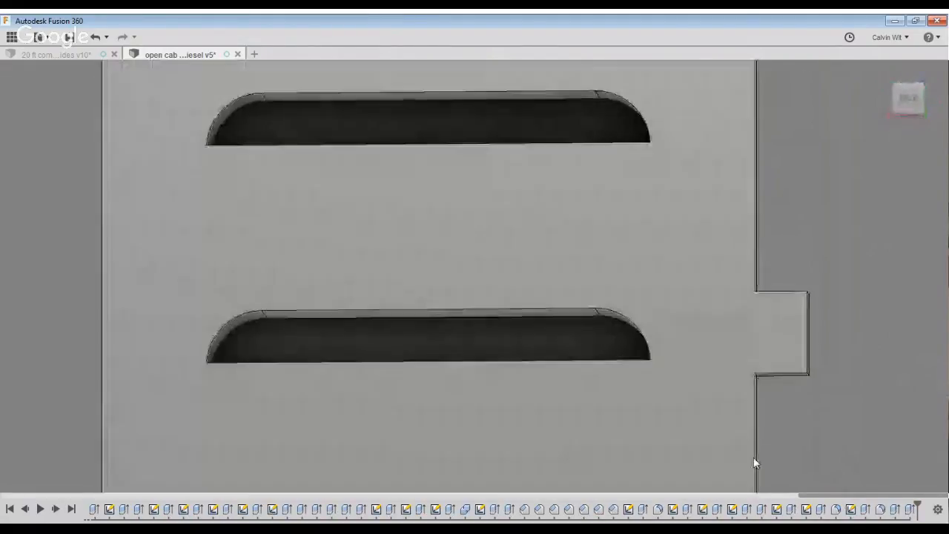
scroll(597, 363, down, 7)
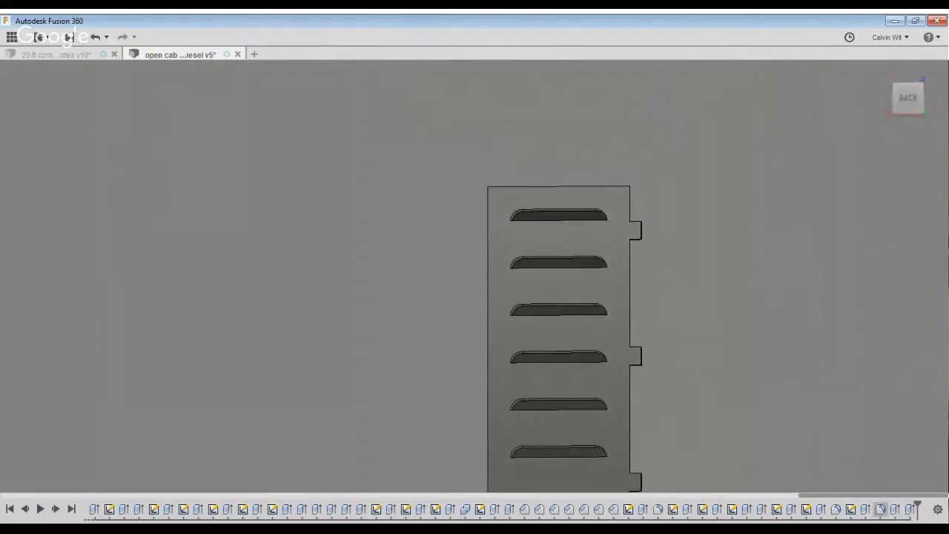
click(851, 510)
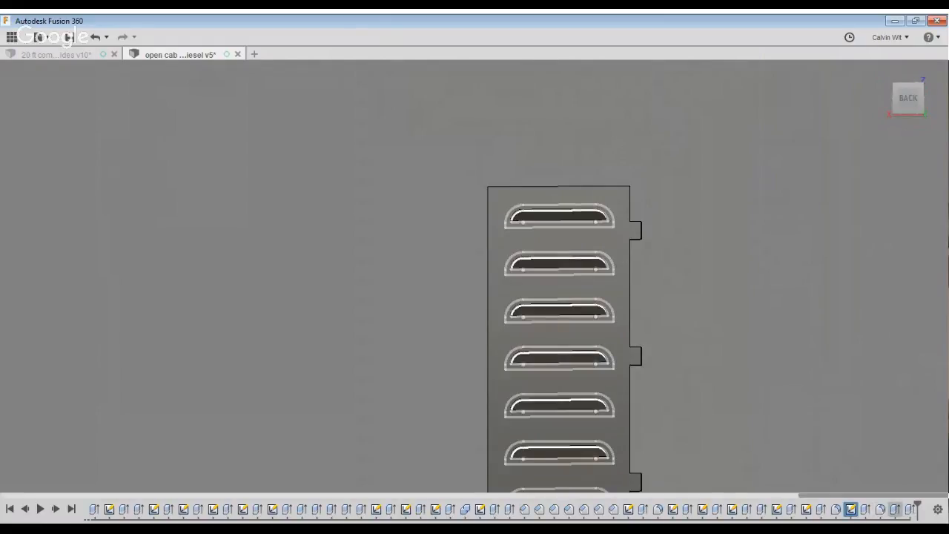
click(895, 510)
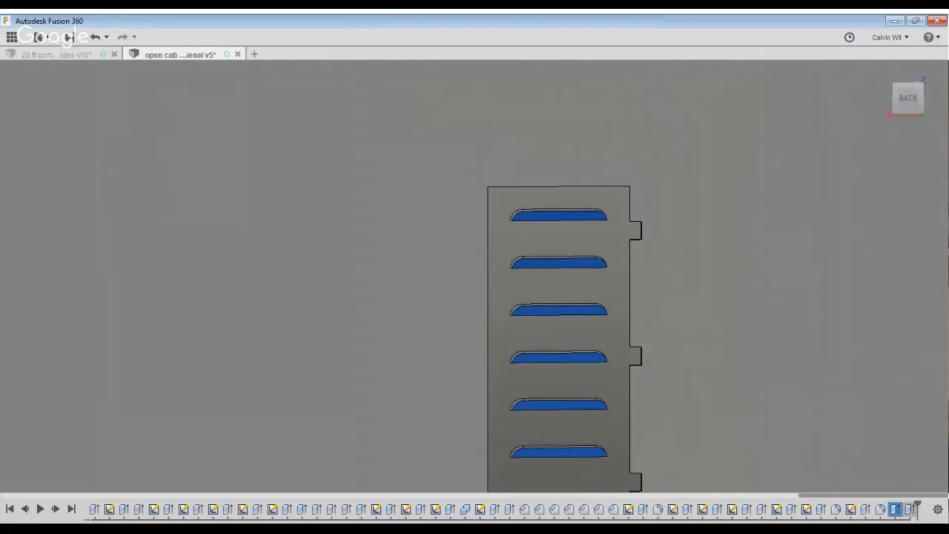
key(Delete)
Create a construction plane offset 0.04 outward from the door's side face opposite the hinges
shift+middle_drag(855, 336, 659, 322)
scroll(729, 287, down, 3)
shift+middle_drag(729, 287, 659, 307)
scroll(564, 256, up, 3)
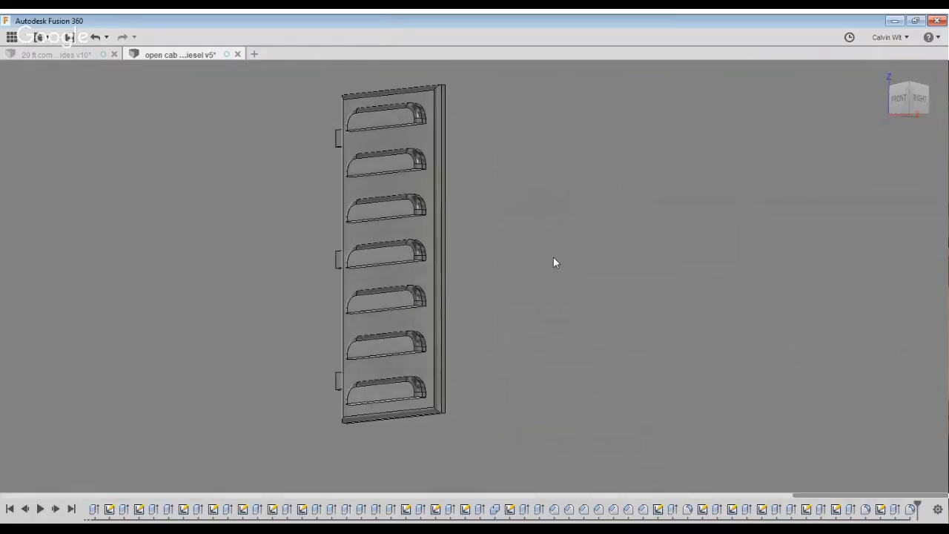
click(444, 207)
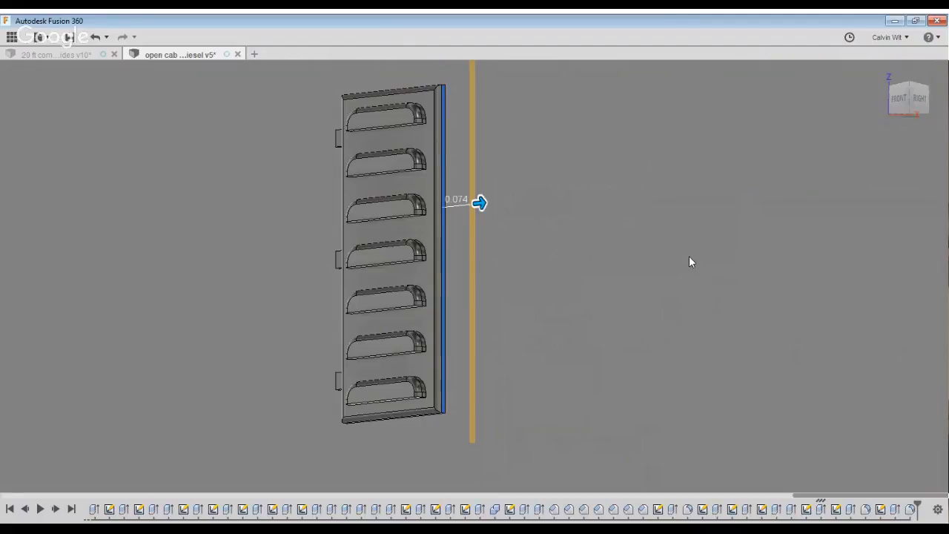
text(4)
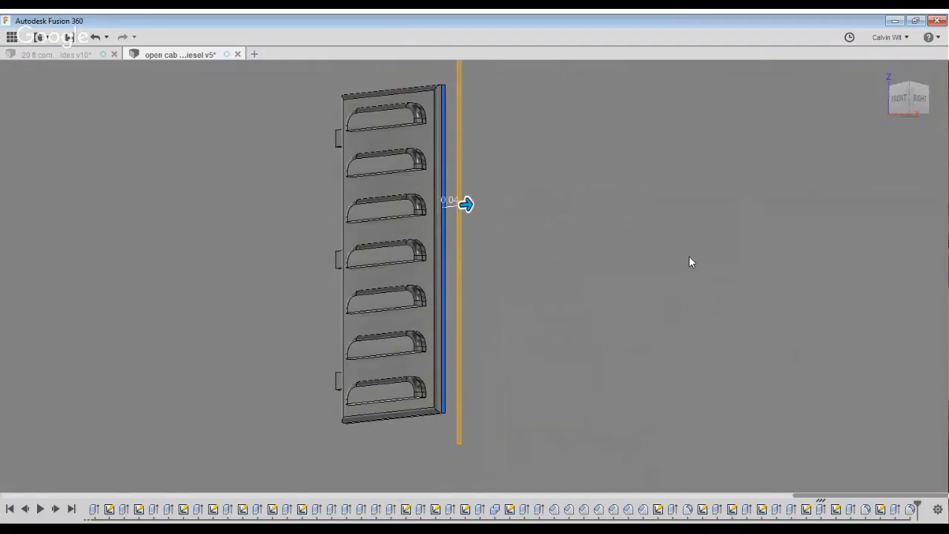
key(Return)
Show the radiator fan assembly and delete the extra extrude feature that precedes the door's later sketches in the design history
scroll(672, 258, down, 4)
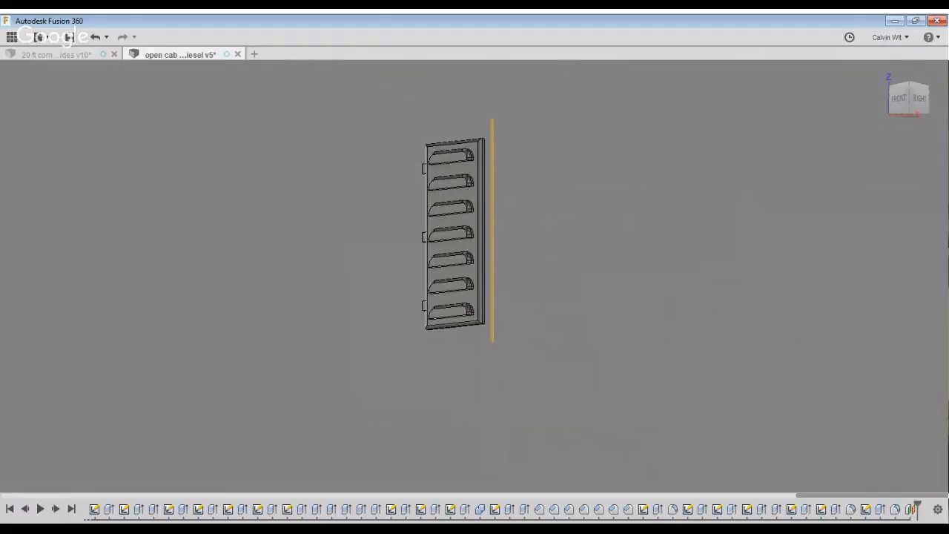
click(54, 316)
click(53, 317)
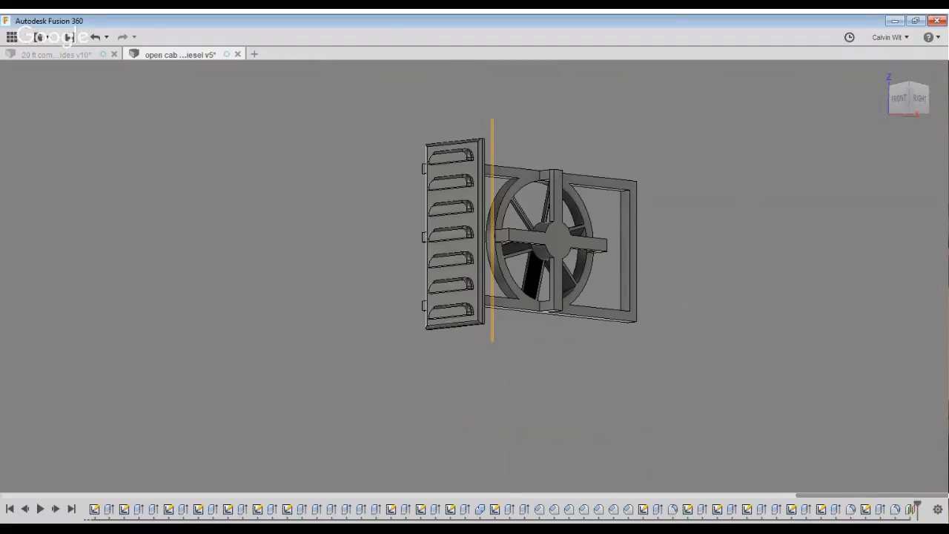
click(747, 510)
click(776, 509)
key(Delete)
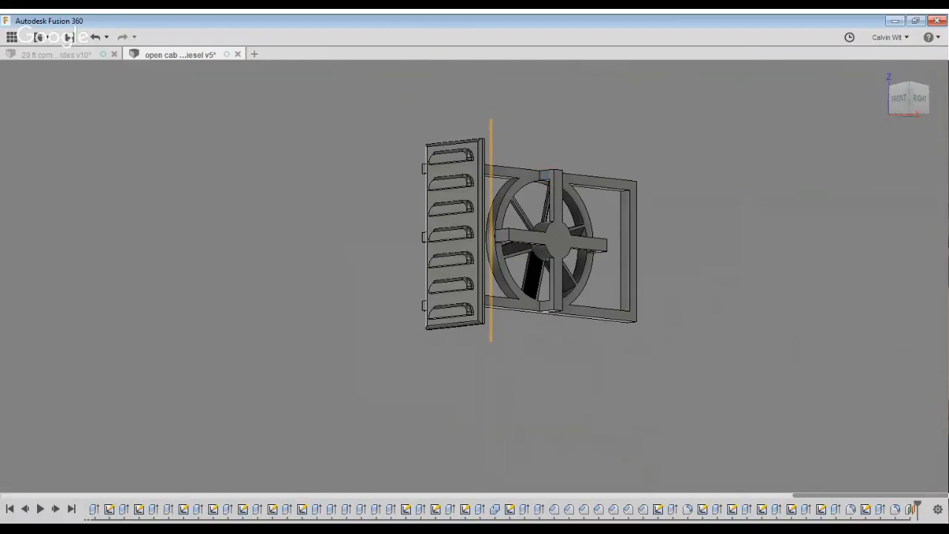
Mirror the louvered door body across the offset construction plane to make a second door
shift+middle_drag(561, 487, 586, 505)
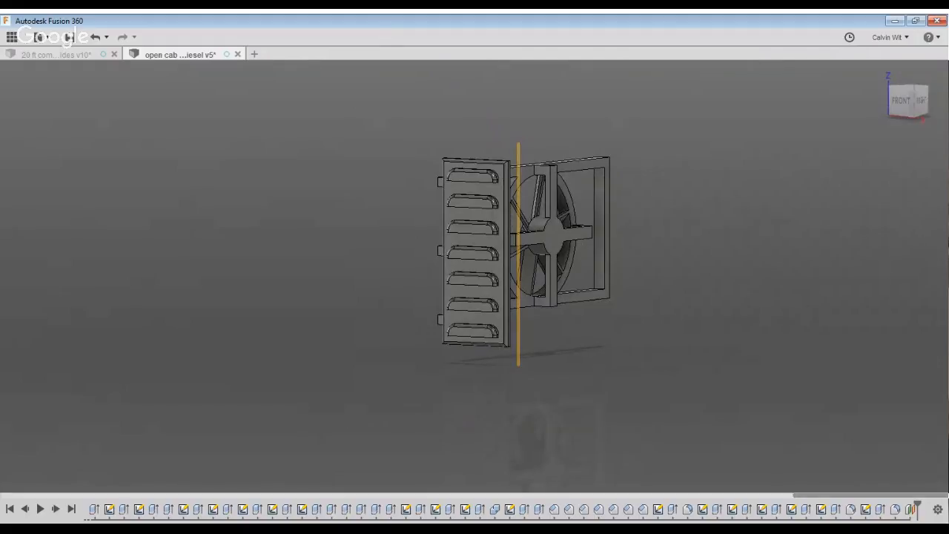
click(615, 274)
click(637, 173)
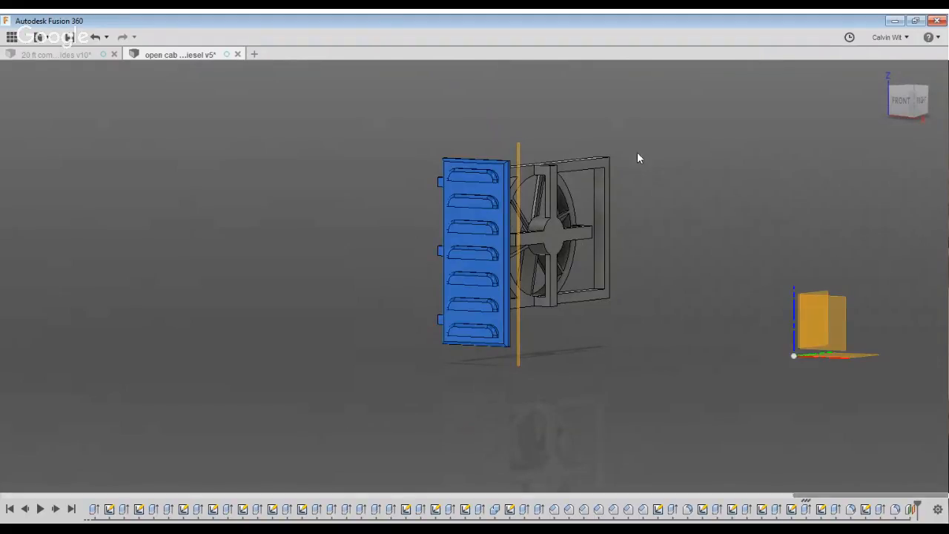
click(649, 193)
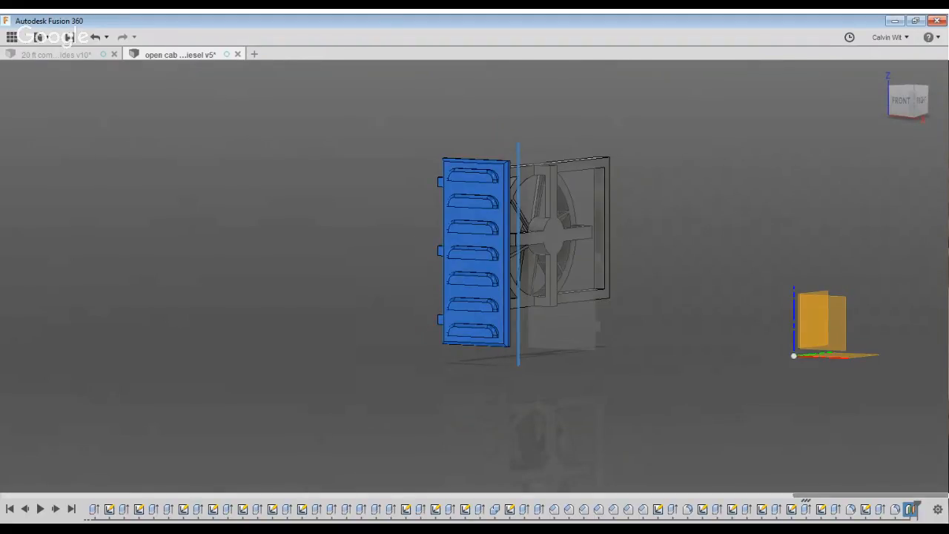
key(Return)
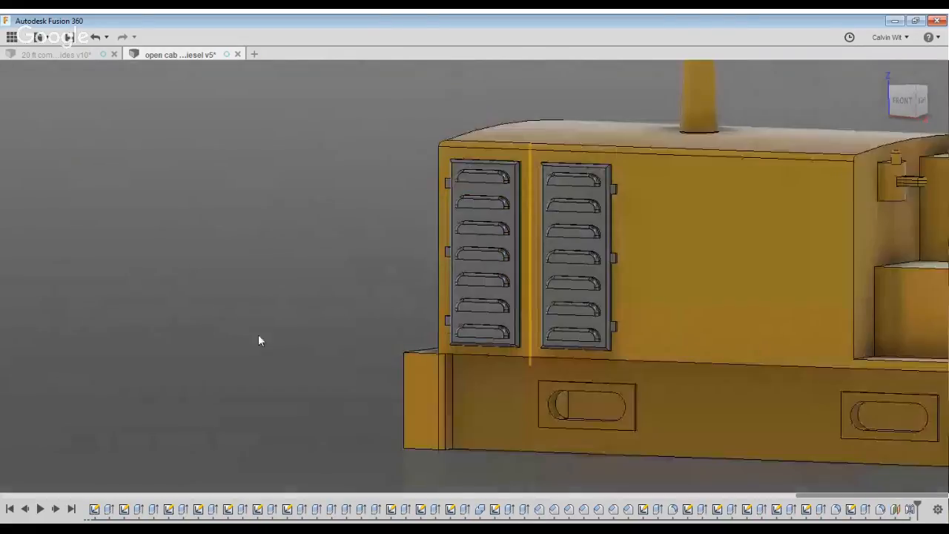
Pattern both louvered doors once along the hood side toward the cab, making a second pair near the hood's rear edge
shift+middle_drag(258, 335, 382, 337)
scroll(382, 338, down, 2)
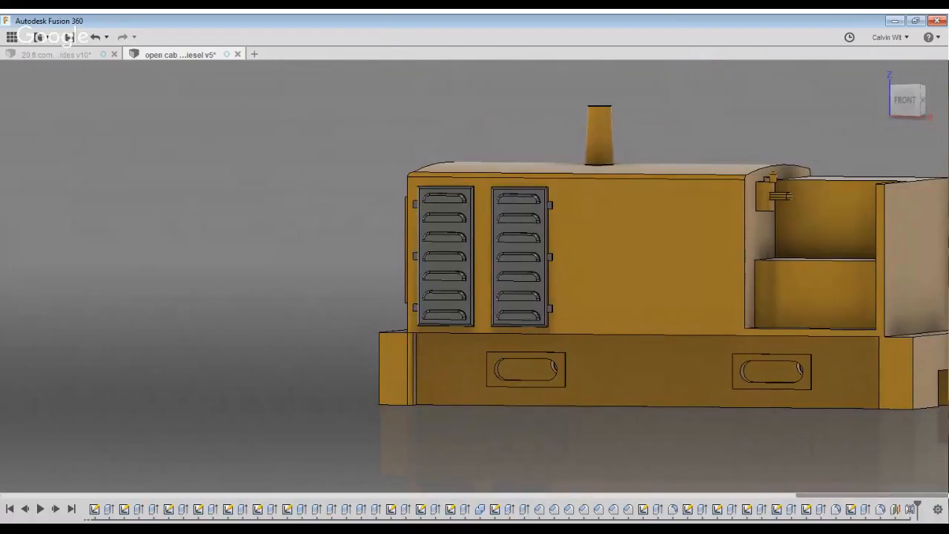
click(445, 267)
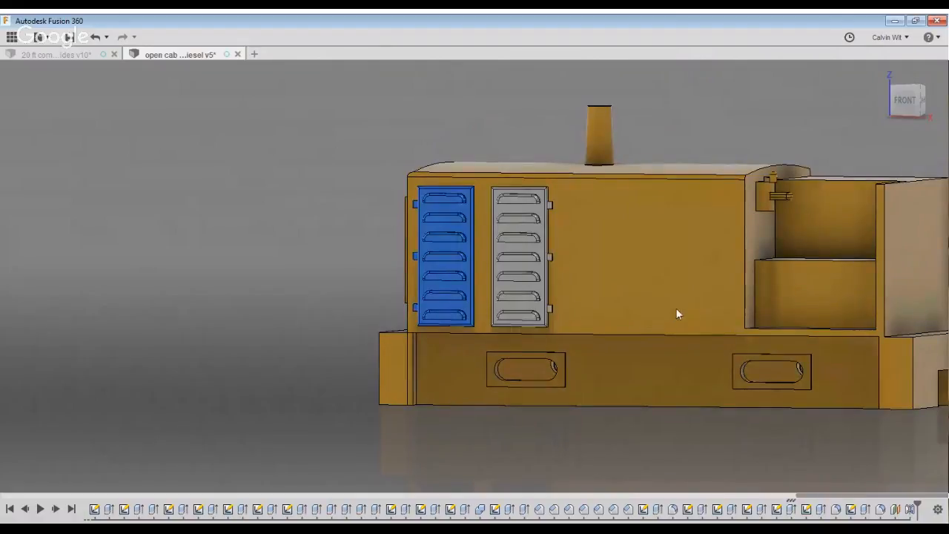
click(520, 267)
click(905, 99)
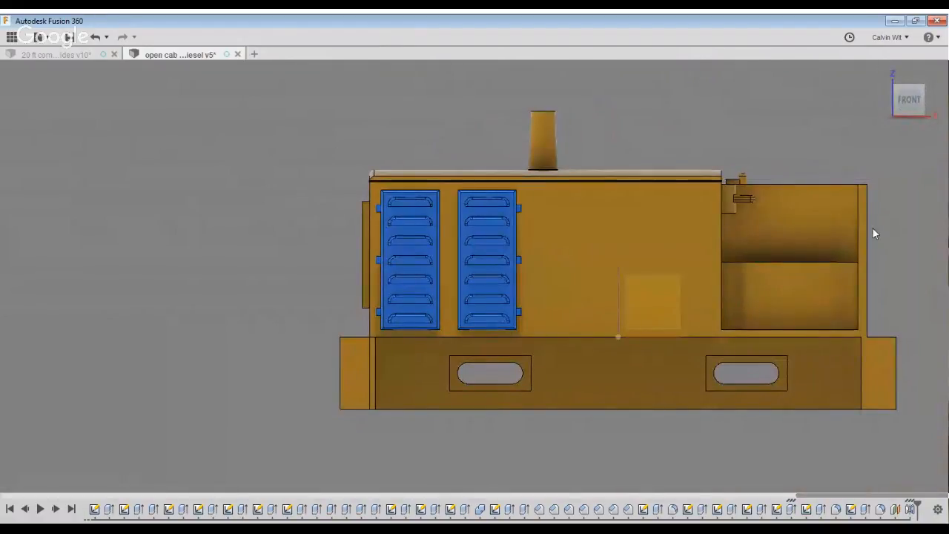
key(m)
drag(549, 322, 824, 324)
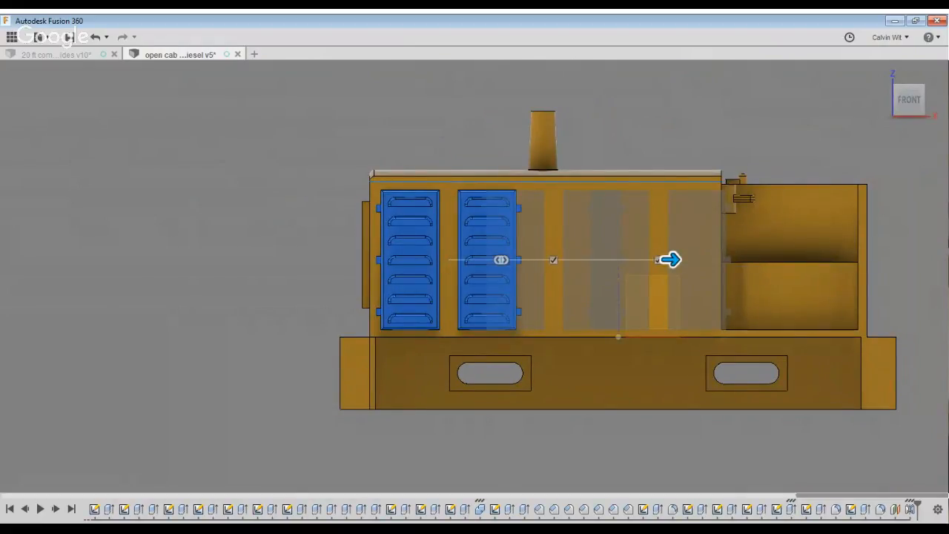
drag(840, 326, 808, 320)
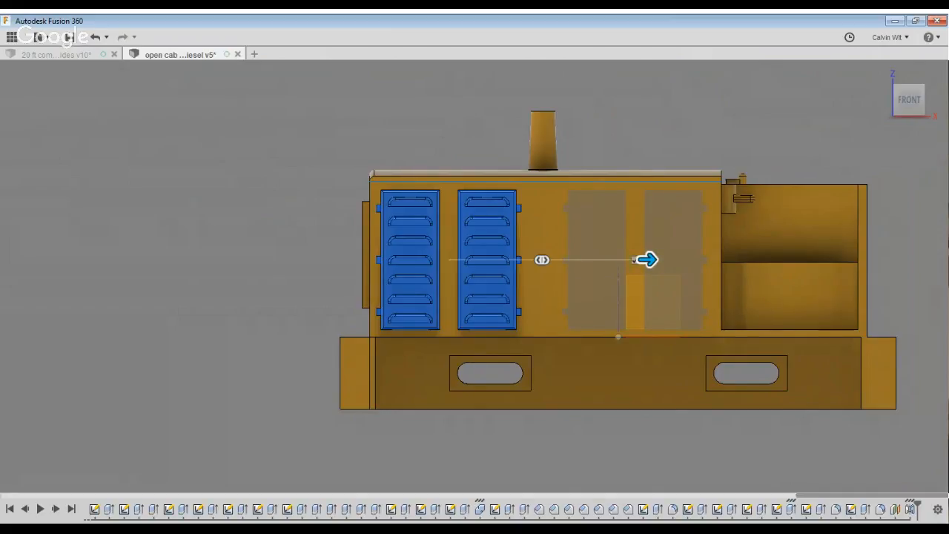
mouse_move(648, 259)
mouse_down()
mouse_move(660, 259)
mouse_move(639, 260)
mouse_up()
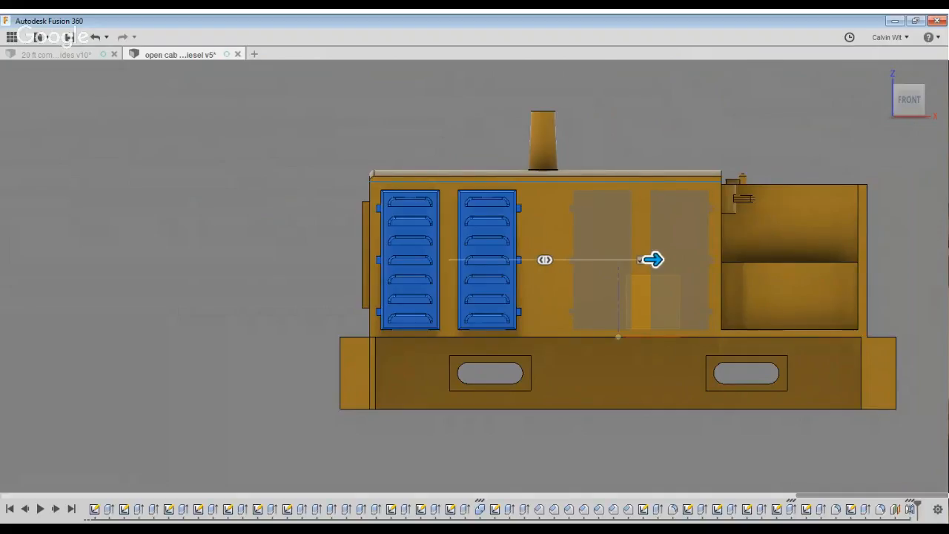
key(Return)
shift+middle_drag(639, 260, 576, 290)
middle_drag(771, 300, 747, 331)
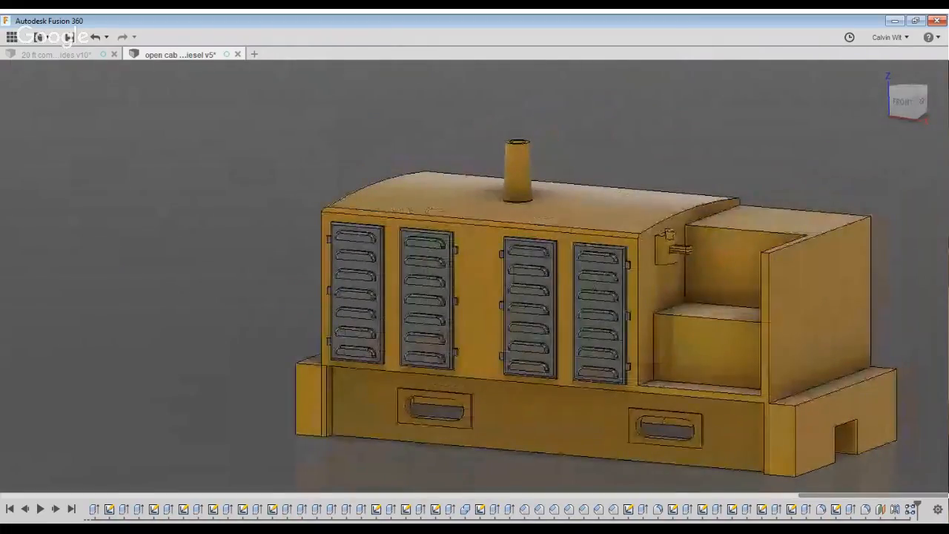
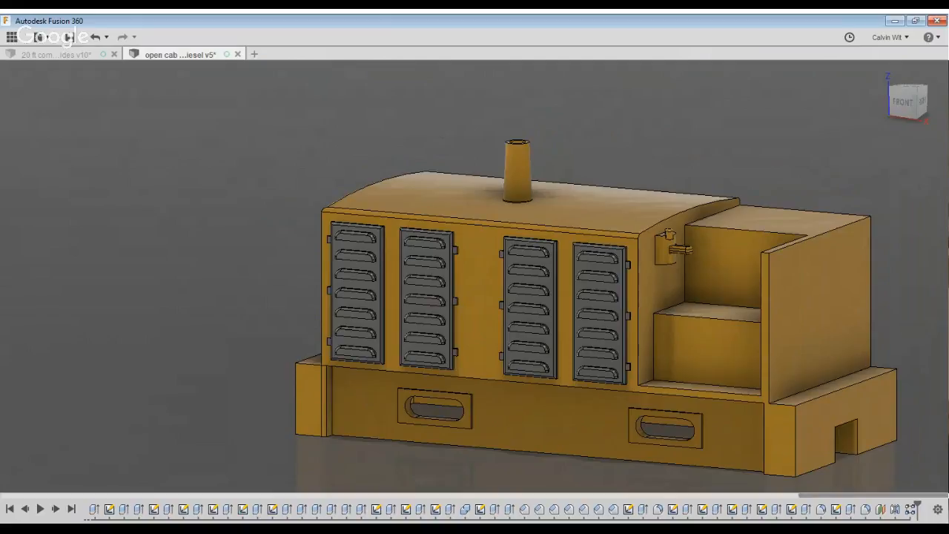
Show the hidden open box with gabled ends on the ledge beside the cab opening
middle_drag(544, 339, 360, 279)
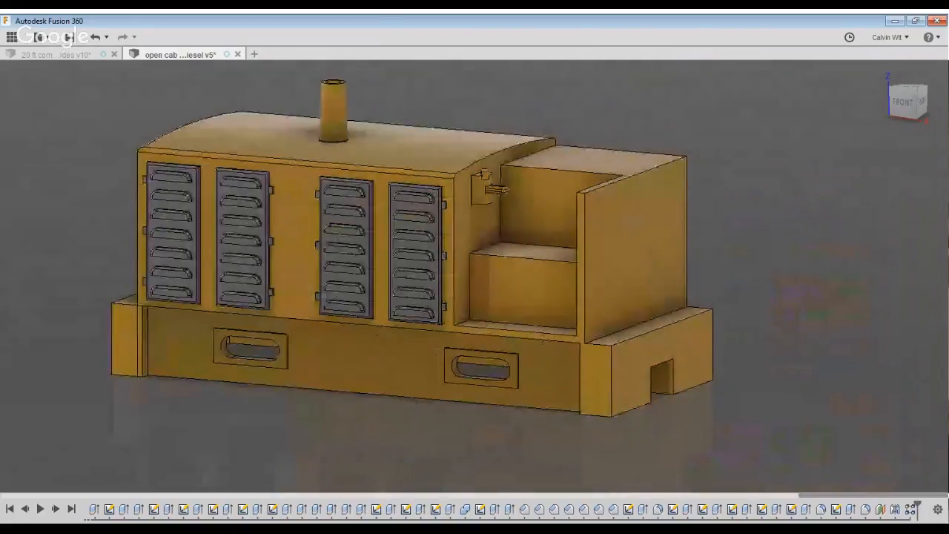
shift+middle_drag(846, 325, 795, 346)
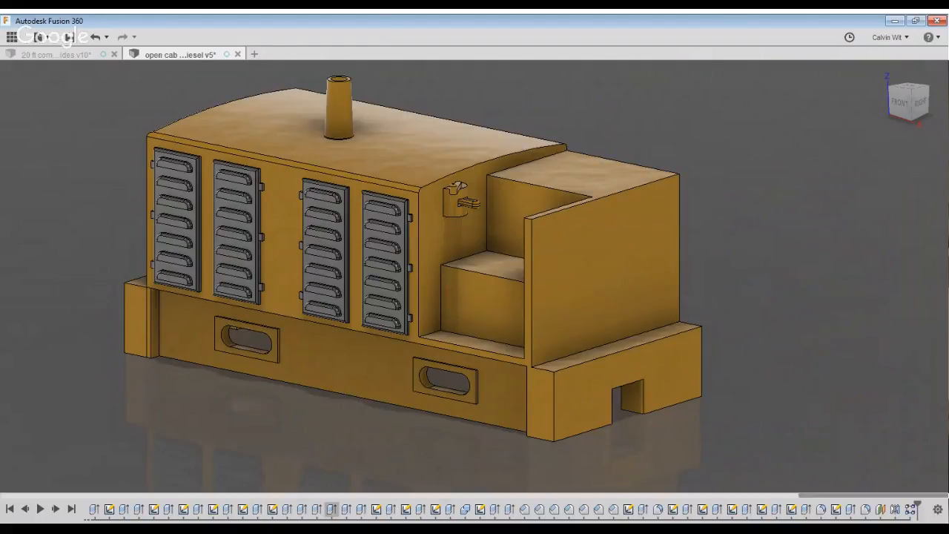
click(59, 271)
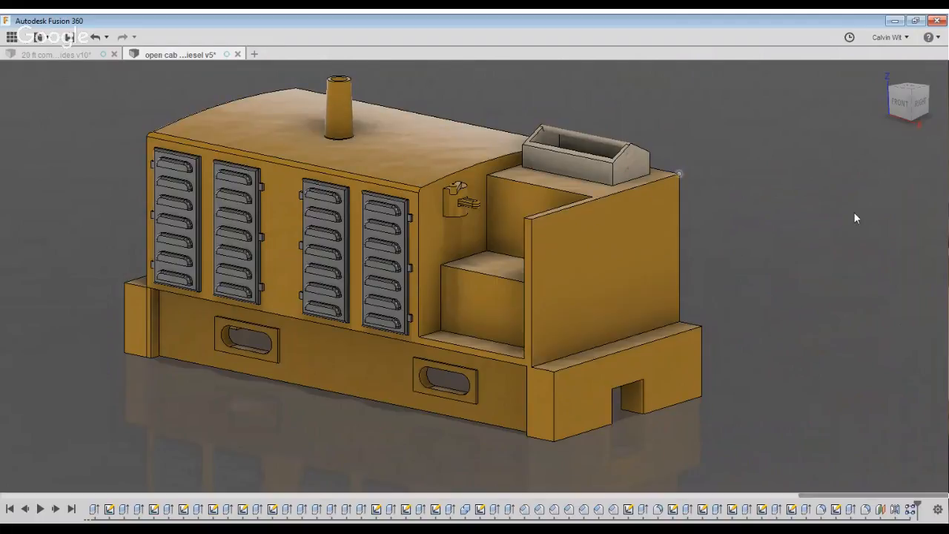
Examine the locomotive's radiator end, louvered side and open cab with the box on its ledge
shift+middle_drag(186, 245, 391, 280)
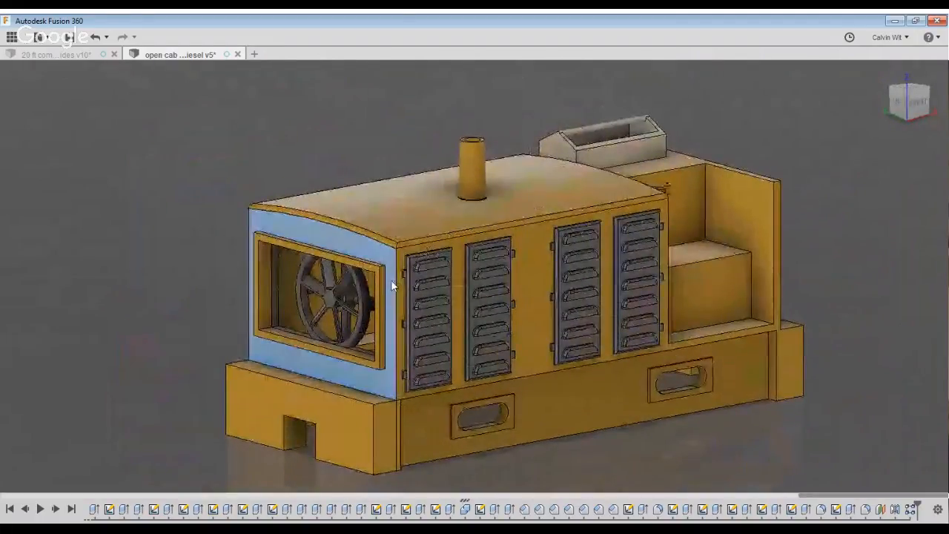
click(391, 279)
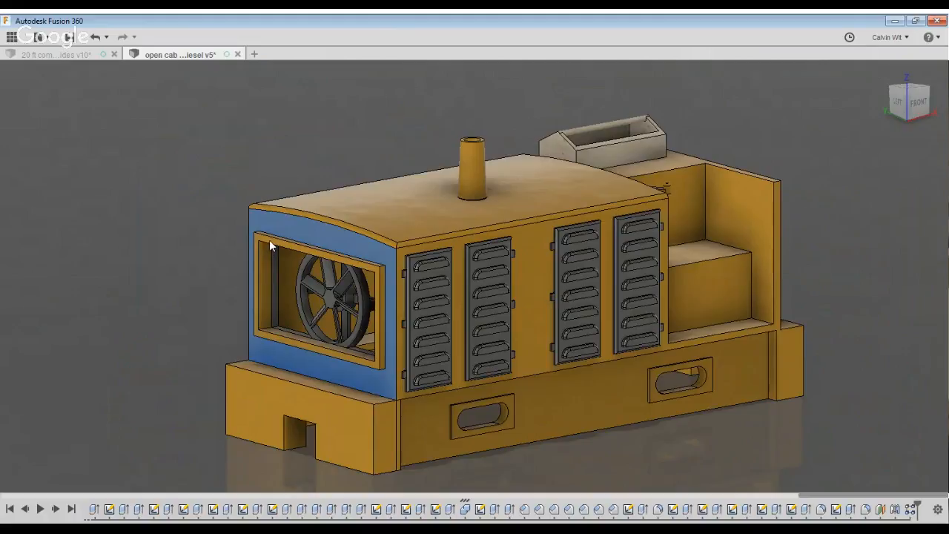
shift+middle_drag(269, 239, 216, 262)
shift+middle_drag(608, 260, 764, 315)
scroll(710, 342, up, 2)
scroll(720, 347, down, 5)
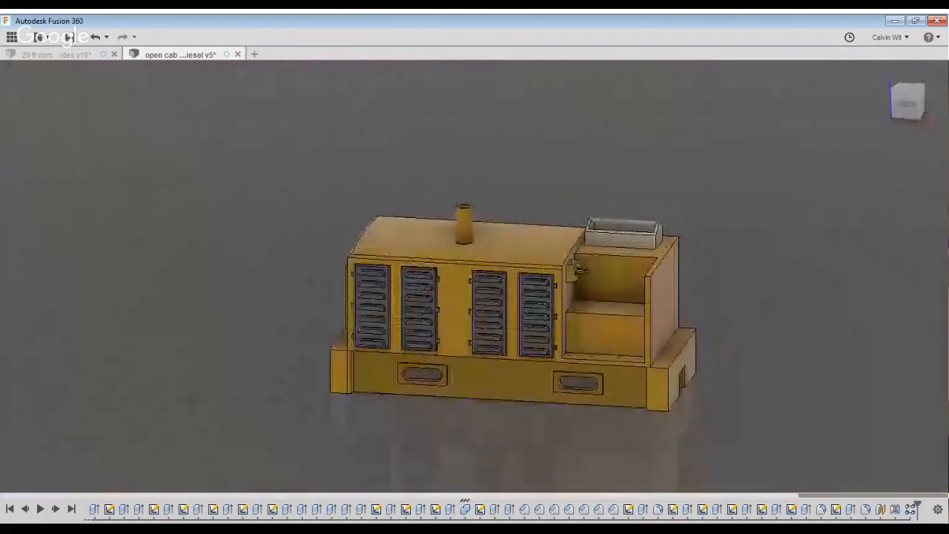
scroll(893, 255, up, 3)
shift+middle_drag(892, 254, 863, 291)
scroll(920, 275, up, 3)
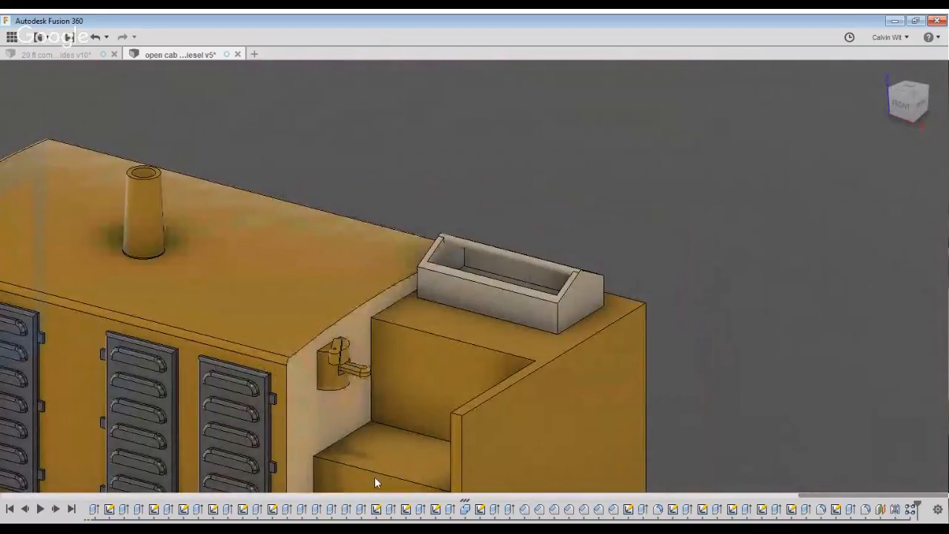
click(375, 478)
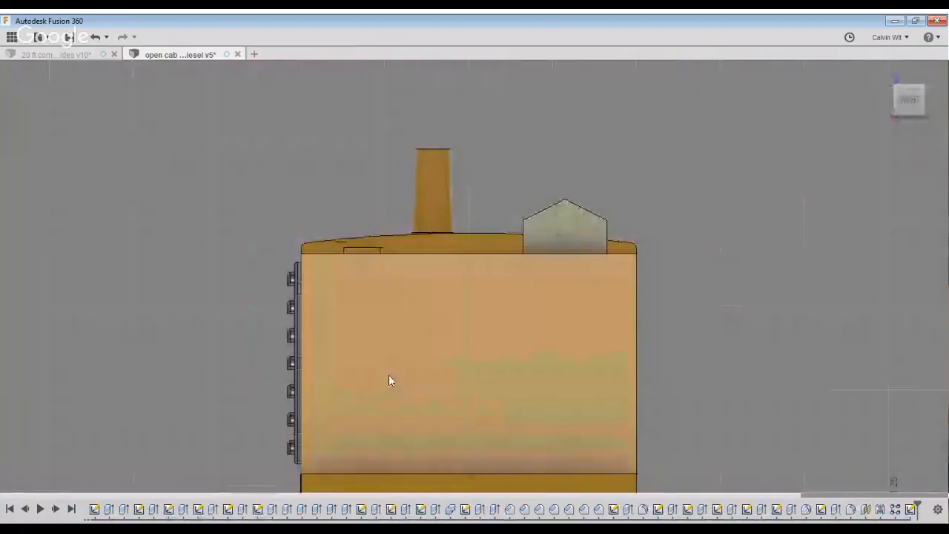
shift+middle_drag(415, 417, 432, 403)
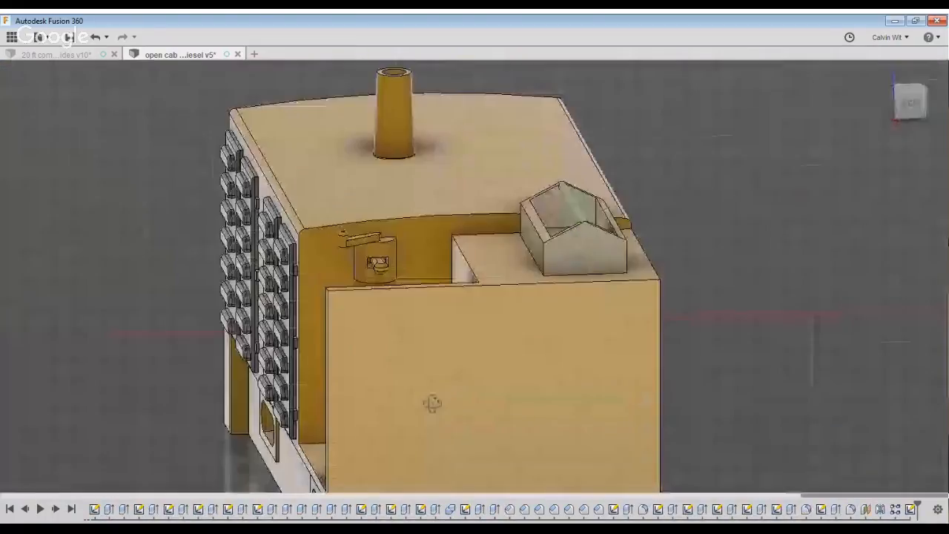
scroll(348, 234, up, 3)
scroll(349, 228, up, 1)
scroll(349, 227, up, 4)
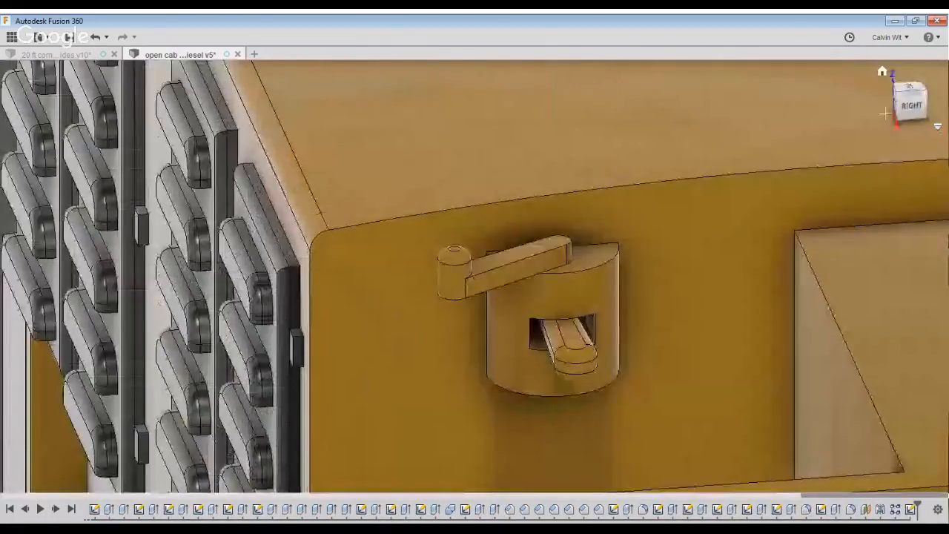
click(912, 106)
scroll(513, 272, down, 3)
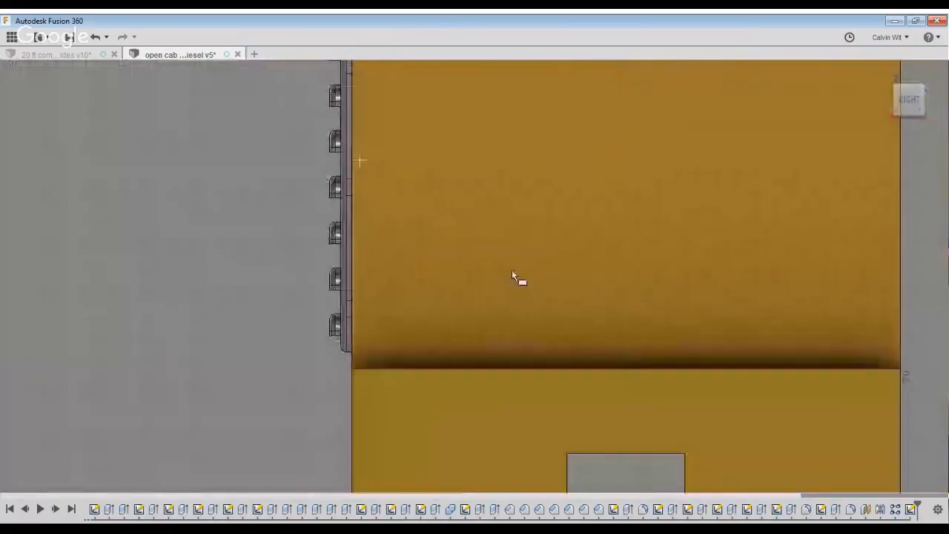
scroll(592, 461, down, 4)
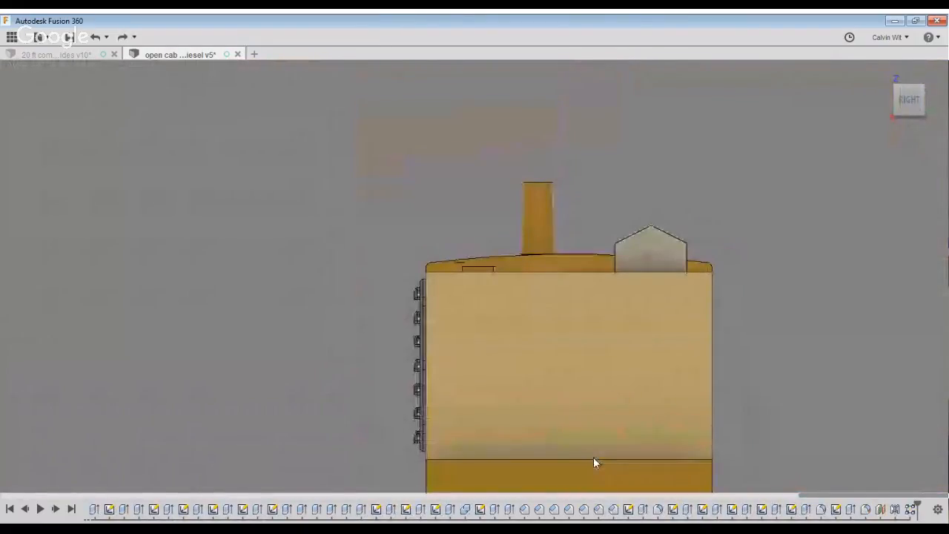
Create a construction plane tangent to the hood's curved roof
middle_drag(594, 457, 569, 408)
middle_drag(535, 348, 583, 386)
scroll(583, 364, up, 5)
scroll(576, 328, down, 5)
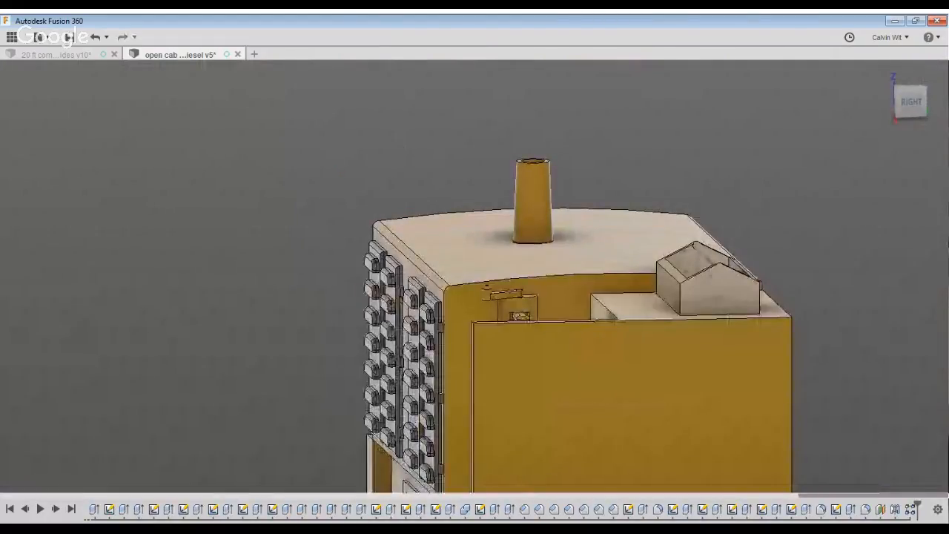
click(580, 267)
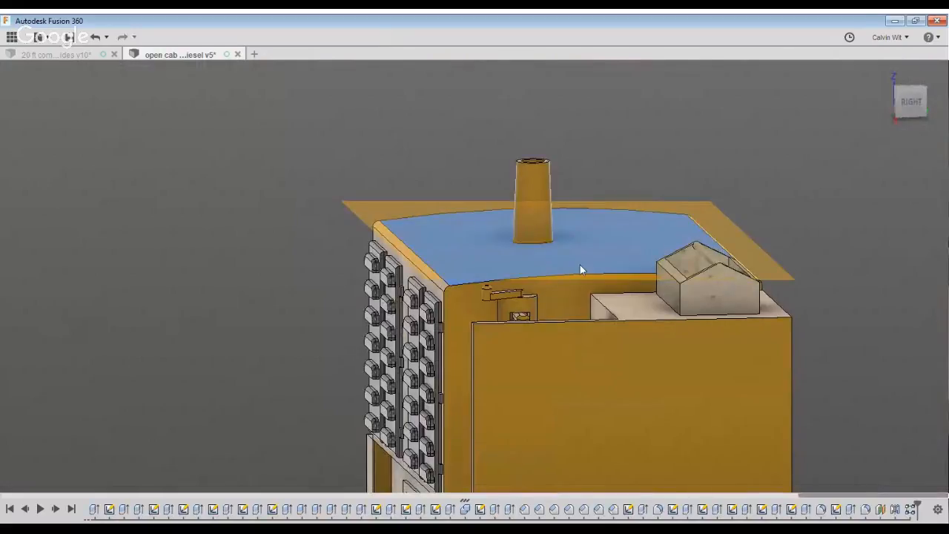
scroll(580, 267, down, 3)
shift+middle_drag(580, 267, 616, 178)
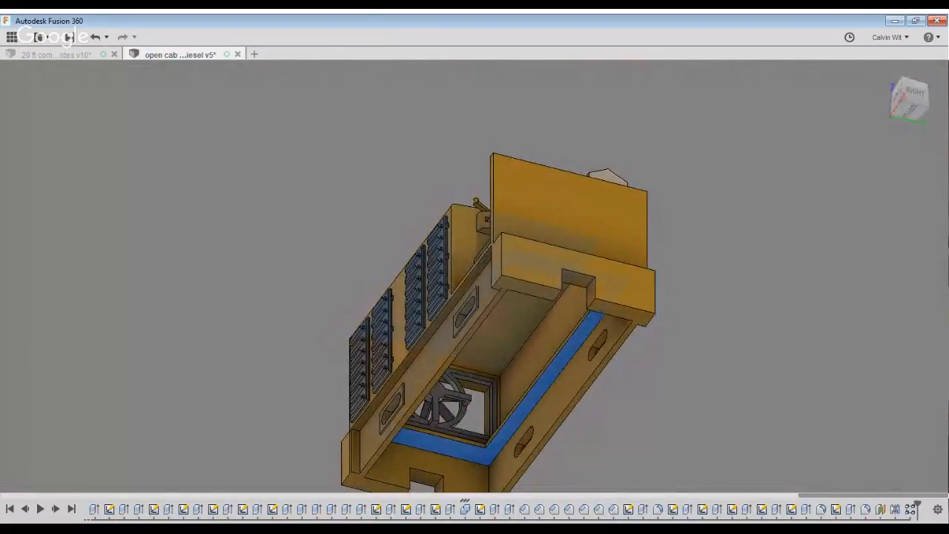
shift+middle_drag(898, 226, 823, 410)
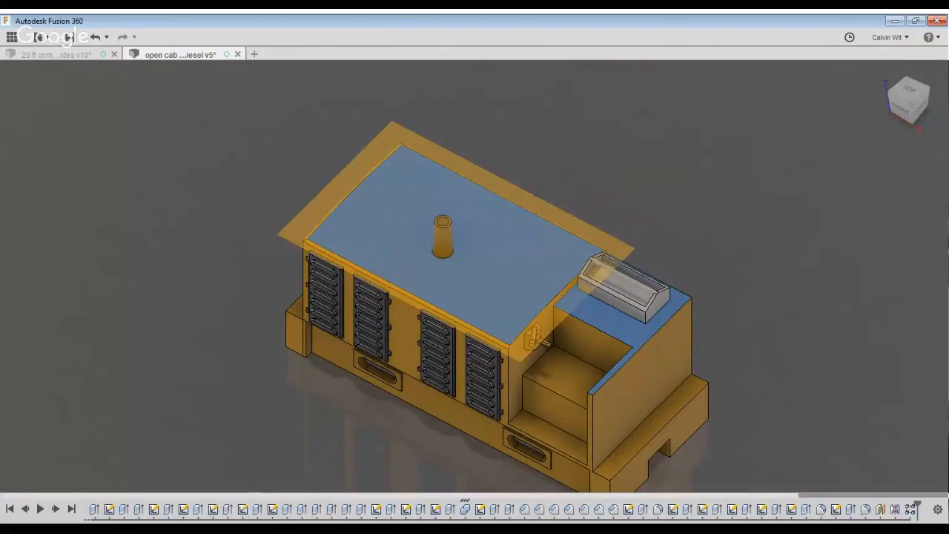
key(Return)
Sketch a small circle on the roof's construction plane, near the hood's cab-end corner opposite the louvered doors
shift+middle_drag(519, 297, 602, 300)
scroll(653, 330, up, 4)
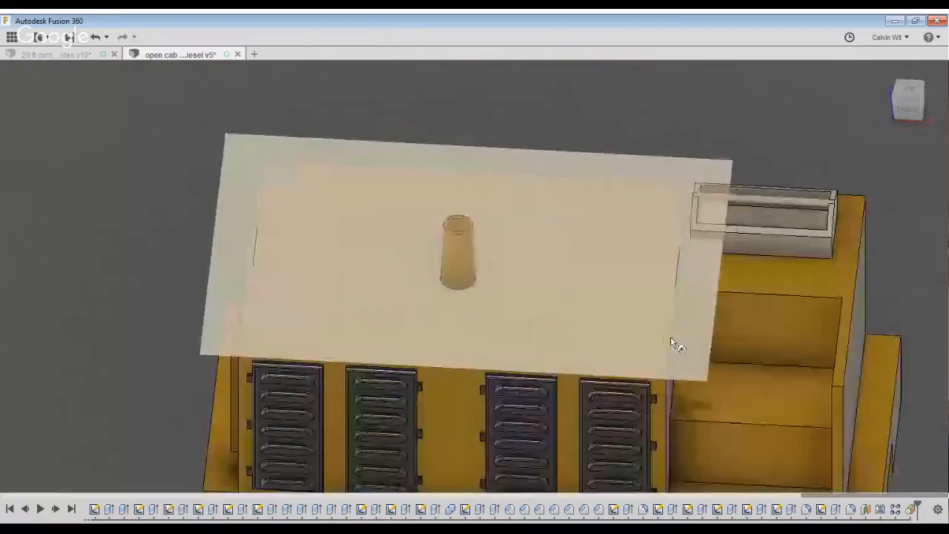
click(673, 341)
scroll(630, 117, up, 3)
middle_drag(789, 159, 757, 244)
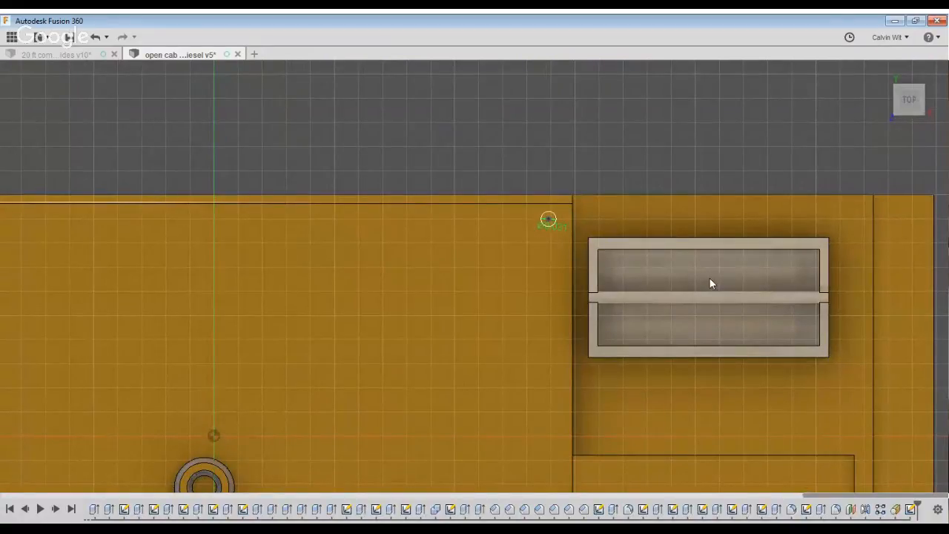
Dimension the circle's centre 0.05 from the hood's cab-end edge
scroll(700, 276, up, 3)
click(668, 270)
click(699, 189)
click(645, 164)
click(804, 168)
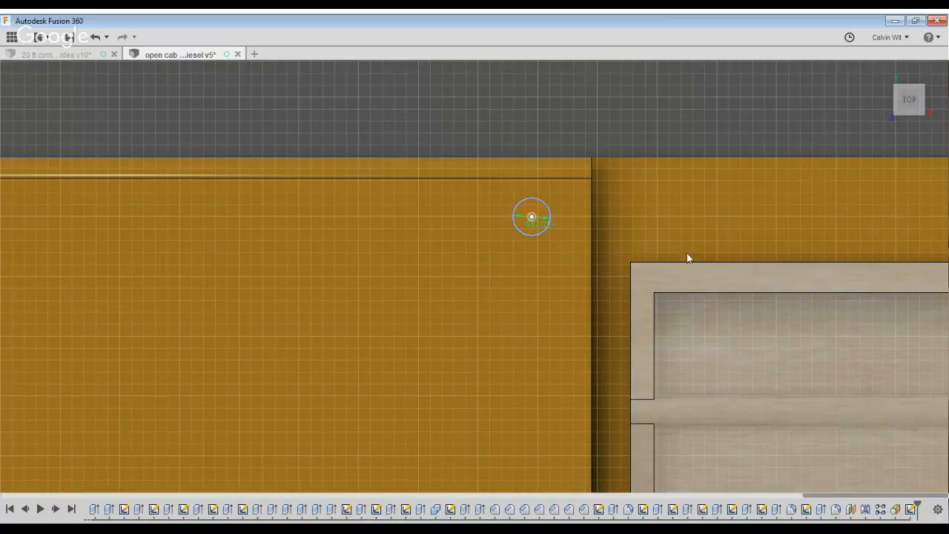
click(670, 270)
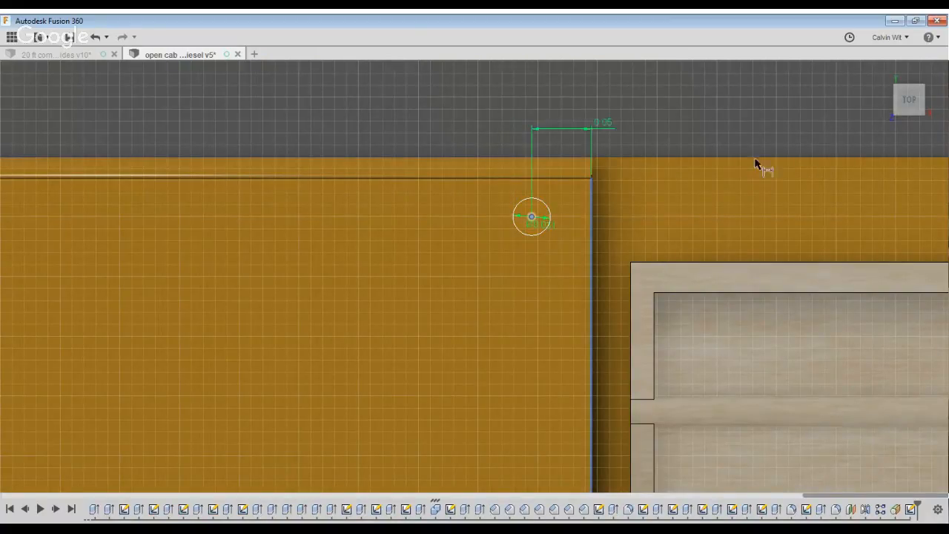
Draw a line from the circle's centre across the roof toward the louvered side and add a second small circle near its end
scroll(755, 159, down, 2)
scroll(756, 159, down, 3)
scroll(757, 449, up, 3)
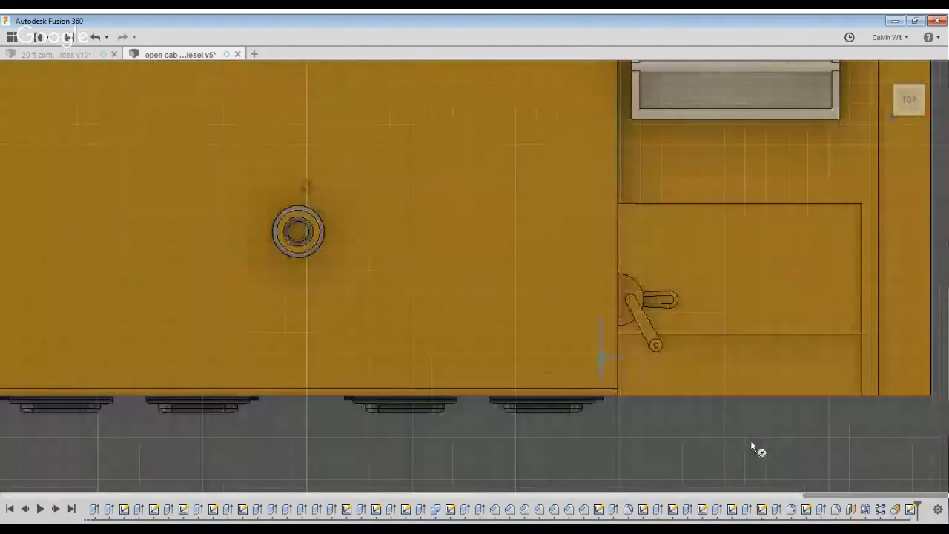
click(748, 443)
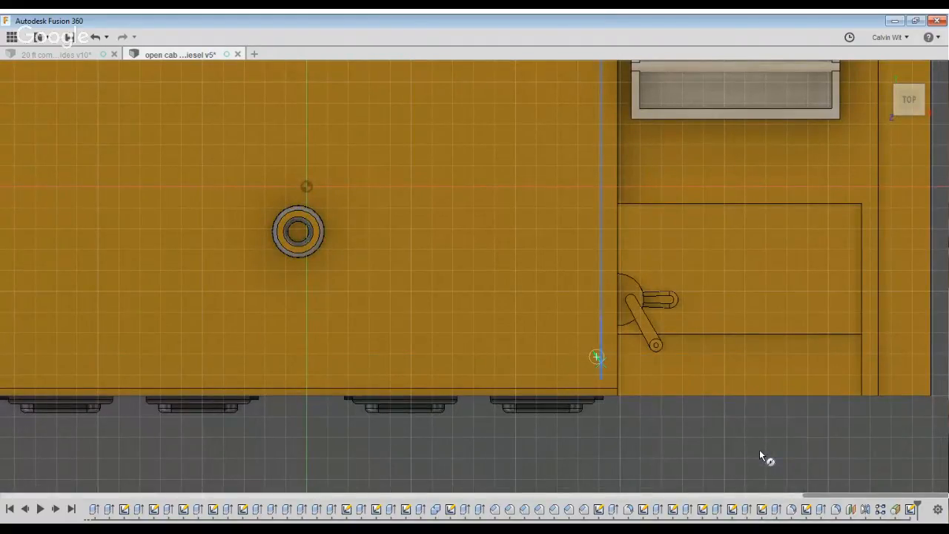
scroll(760, 450, up, 3)
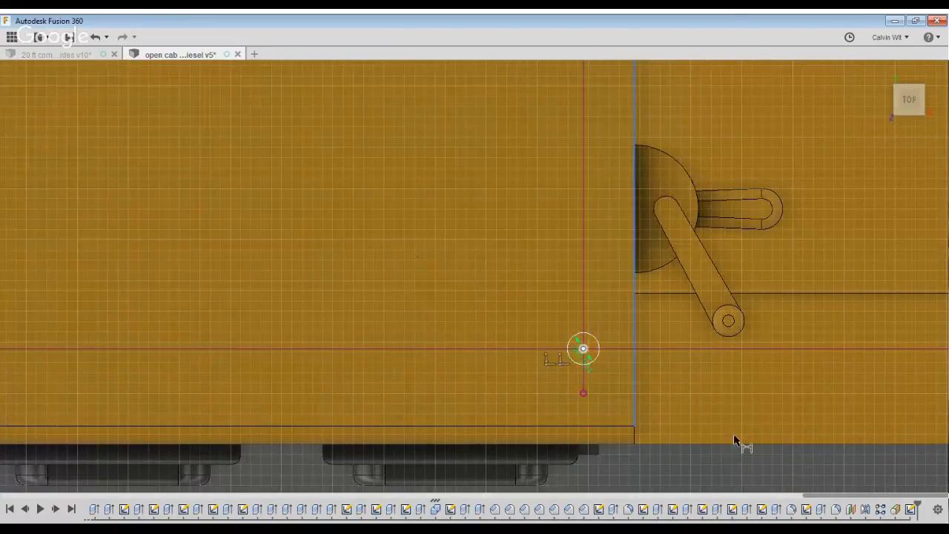
Place a small circle on the line's endpoint near the louvered-side corner and delete the extra circle next to it
click(740, 529)
key(Escape)
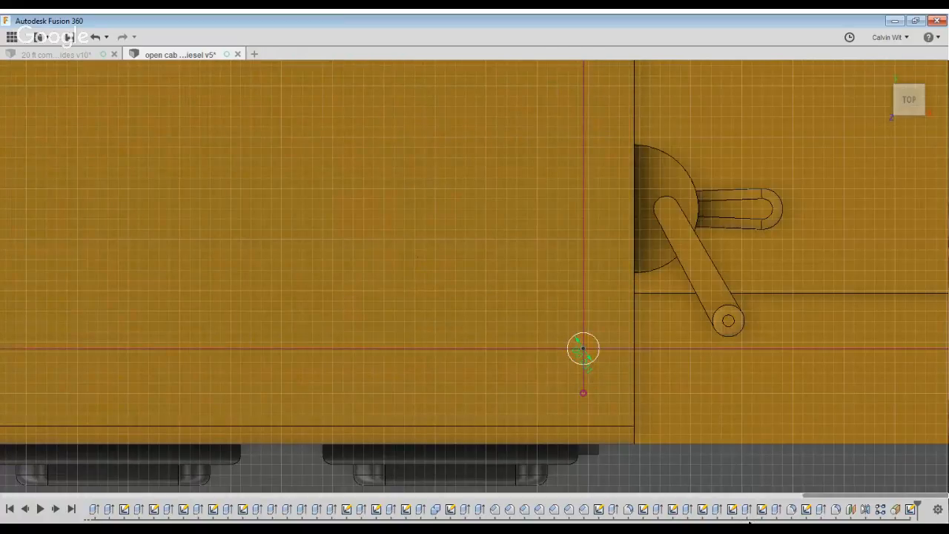
click(751, 518)
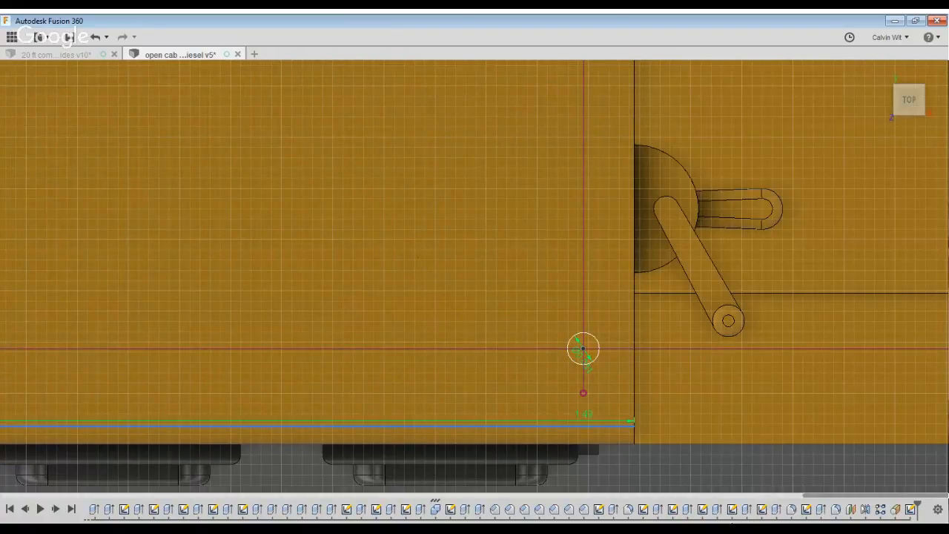
key(Escape)
click(731, 485)
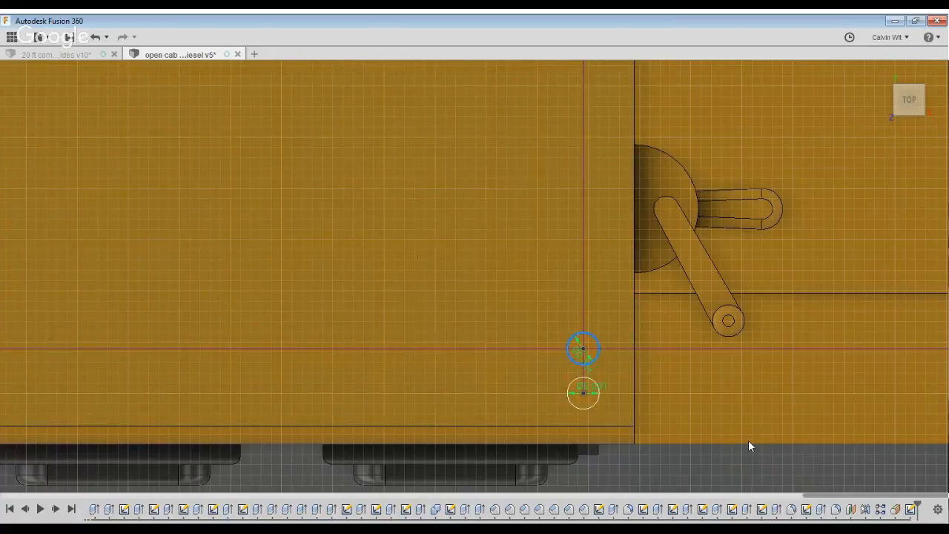
scroll(686, 404, down, 3)
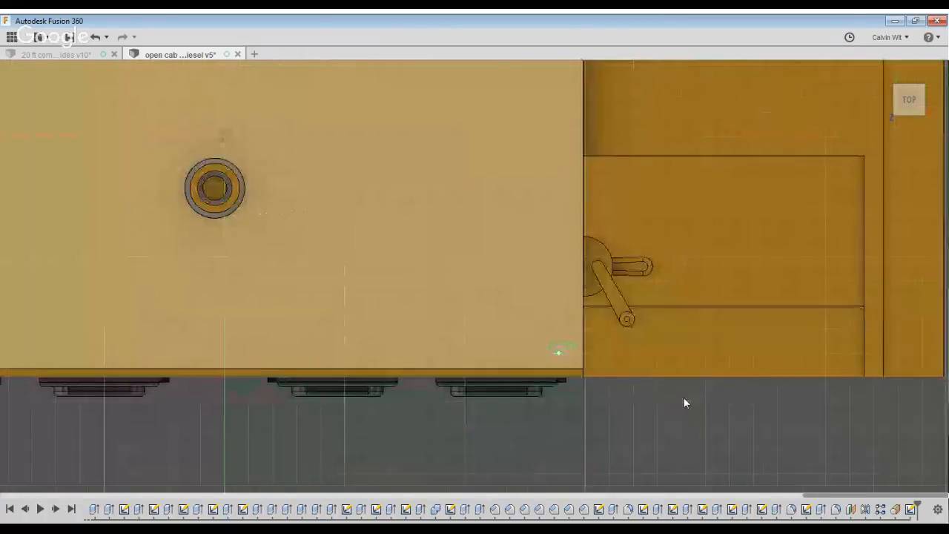
Extrude the two small circles at the hood roof's cab-end corners downward to cut holes into the hood
key(e)
click(698, 440)
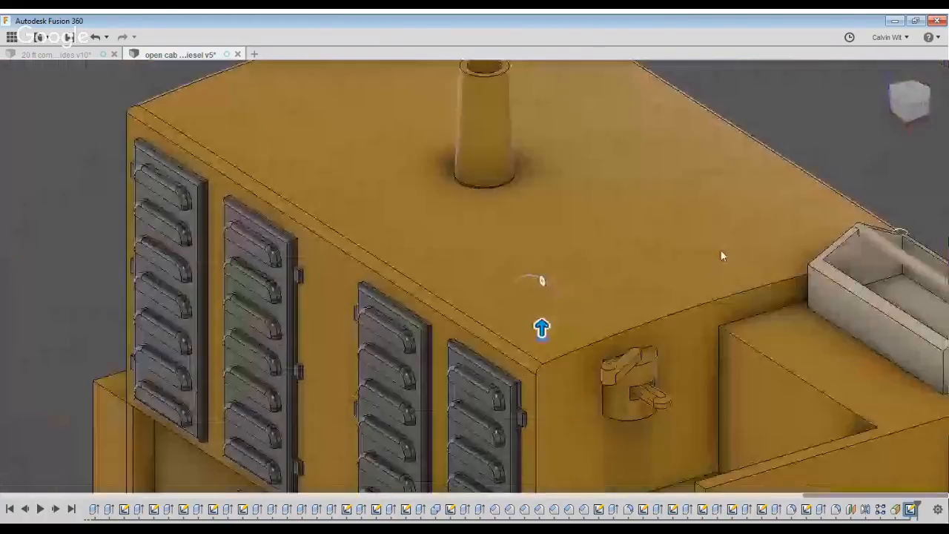
middle_drag(758, 251, 565, 265)
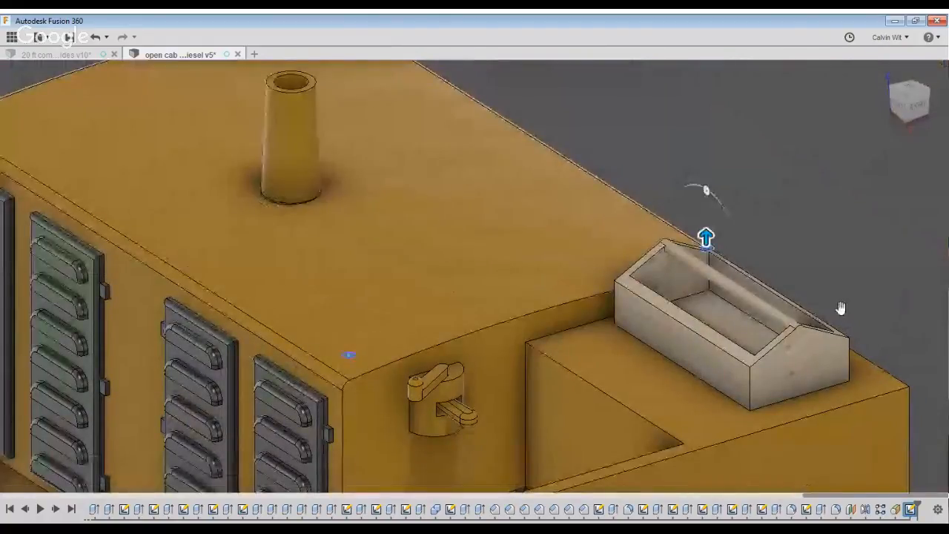
drag(886, 315, 881, 353)
shift+middle_drag(653, 230, 708, 300)
key(Return)
scroll(815, 263, down, 3)
scroll(831, 267, down, 2)
middle_drag(927, 296, 749, 236)
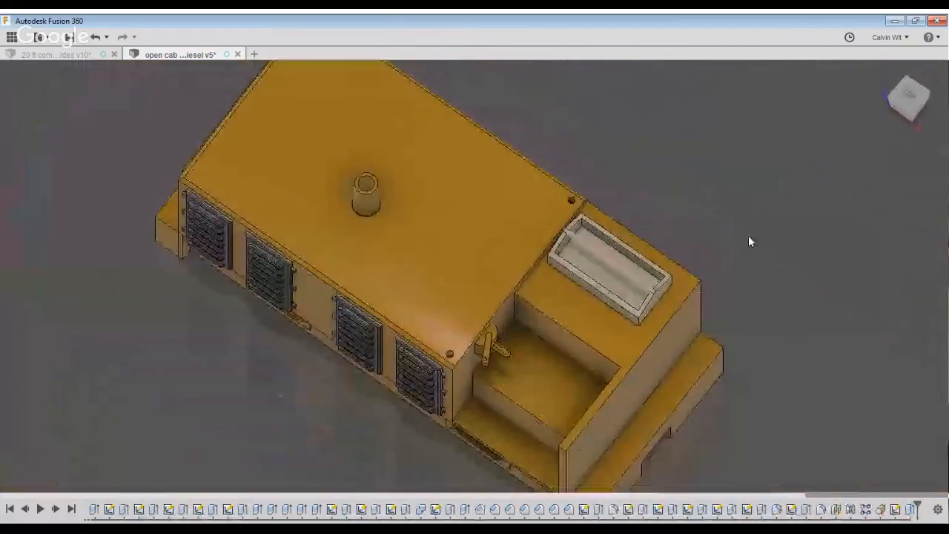
Sketch a small circle on the cab's top face, near the rear outer corner beside the open box
key(r)
click(860, 343)
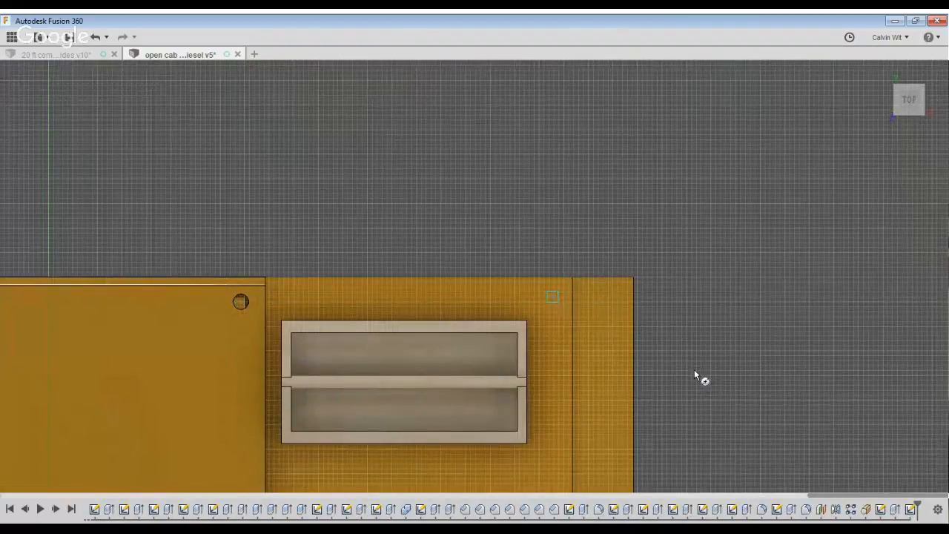
scroll(694, 370, up, 3)
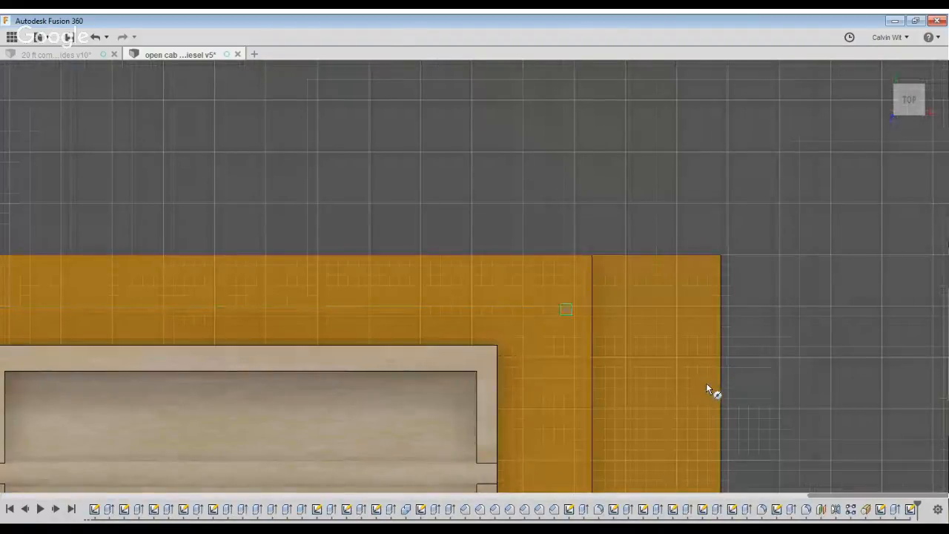
scroll(710, 381, down, 2)
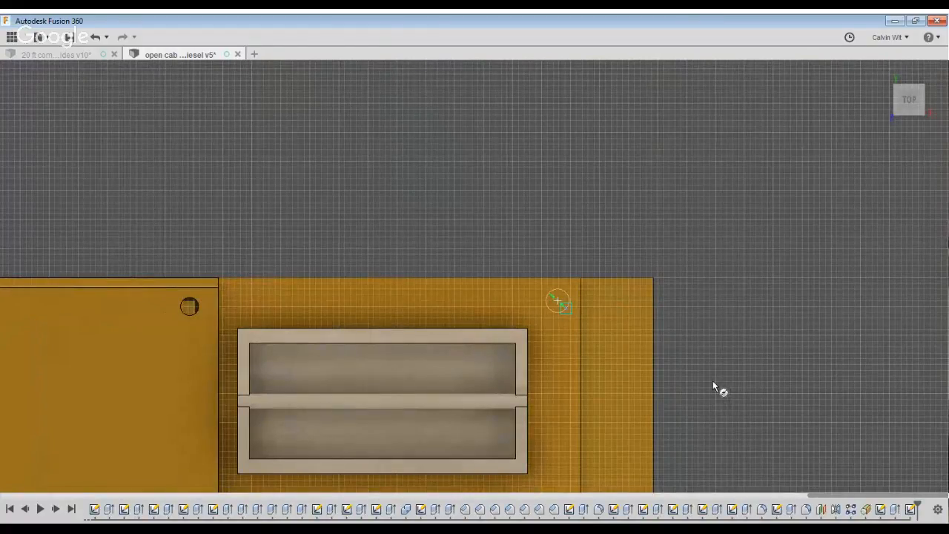
scroll(705, 378, up, 3)
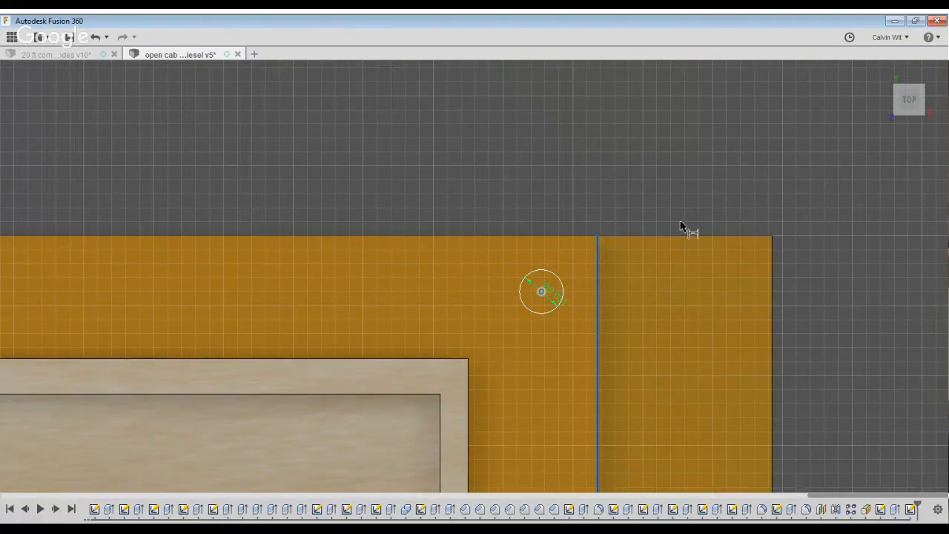
key(d)
click(687, 288)
click(676, 360)
key(Escape)
key(d)
key(Escape)
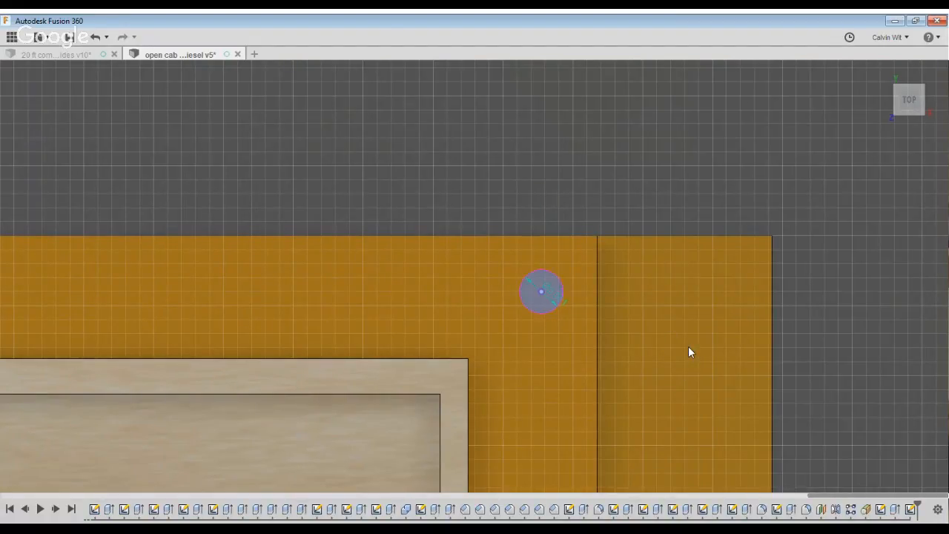
Dimension the circle's centre from the cab's outer side edge, try 0.05, and undo back to 0.04
key(d)
click(678, 363)
click(684, 293)
click(663, 251)
text(.05)
key(Return)
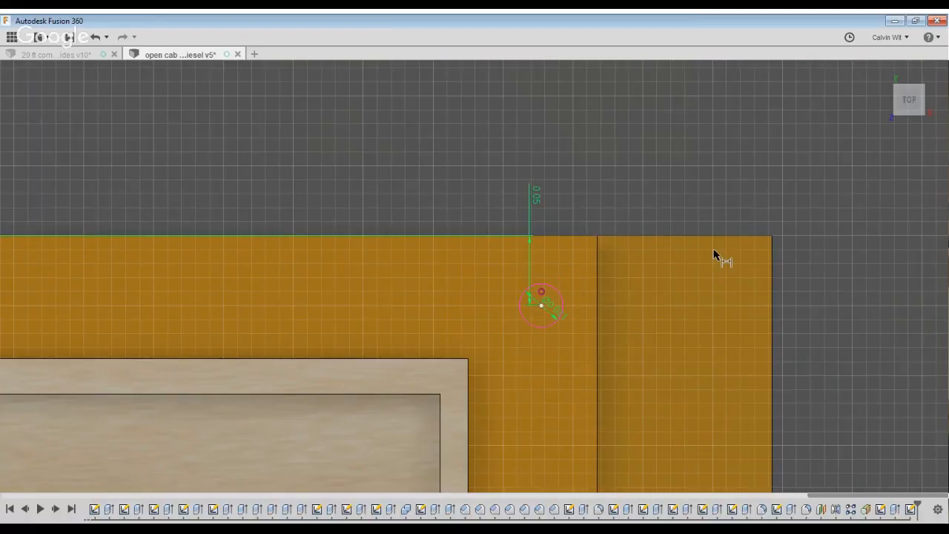
scroll(542, 198, down, 3)
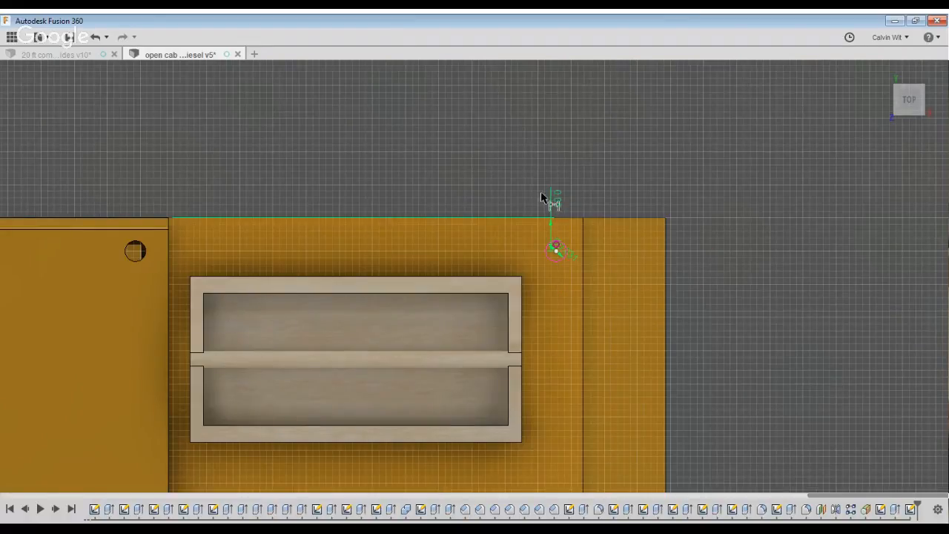
key(ctrl+z)
middle_drag(399, 198, 513, 199)
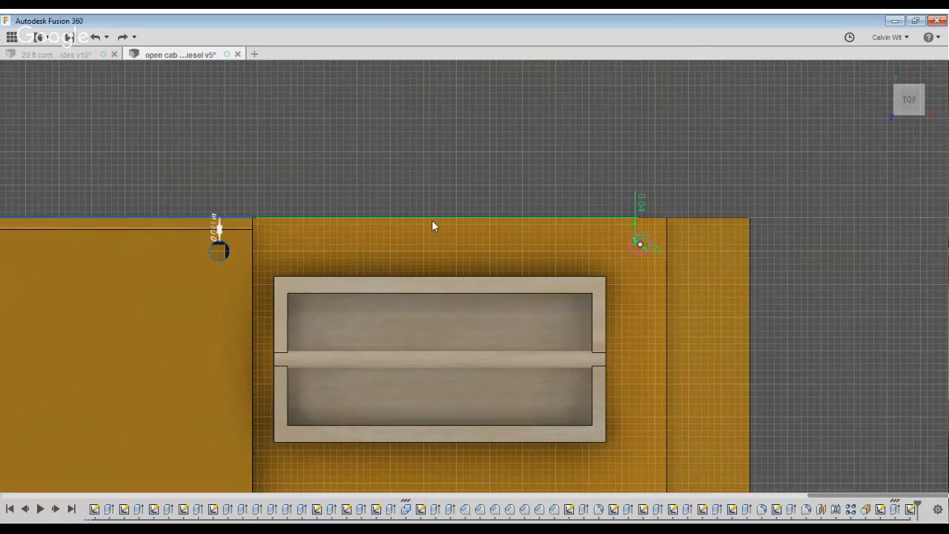
Dimension the horizontal distance from the box-side circle's centre to the cab's rear edge
scroll(869, 390, down, 3)
middle_drag(808, 519, 764, 244)
scroll(811, 508, up, 4)
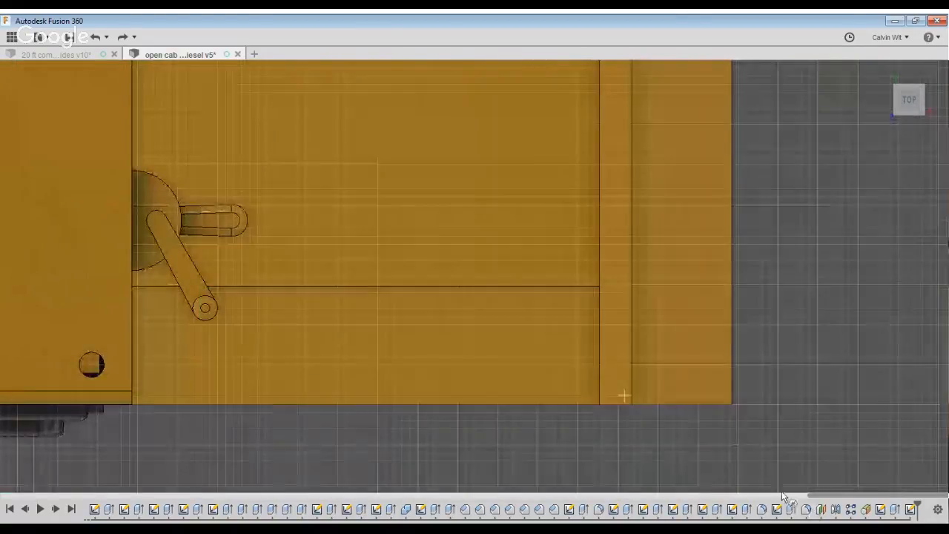
scroll(770, 469, down, 4)
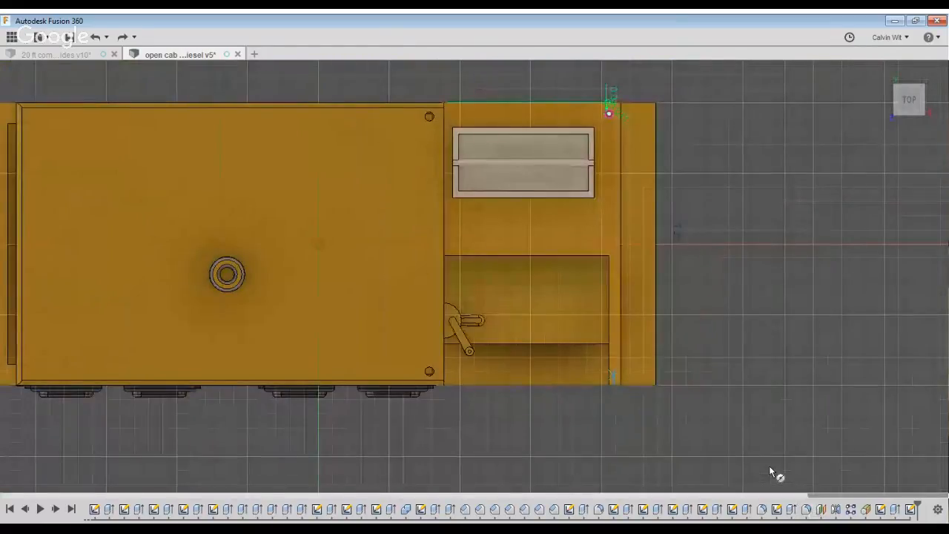
scroll(606, 155, up, 4)
middle_drag(612, 212, 603, 422)
scroll(720, 324, up, 2)
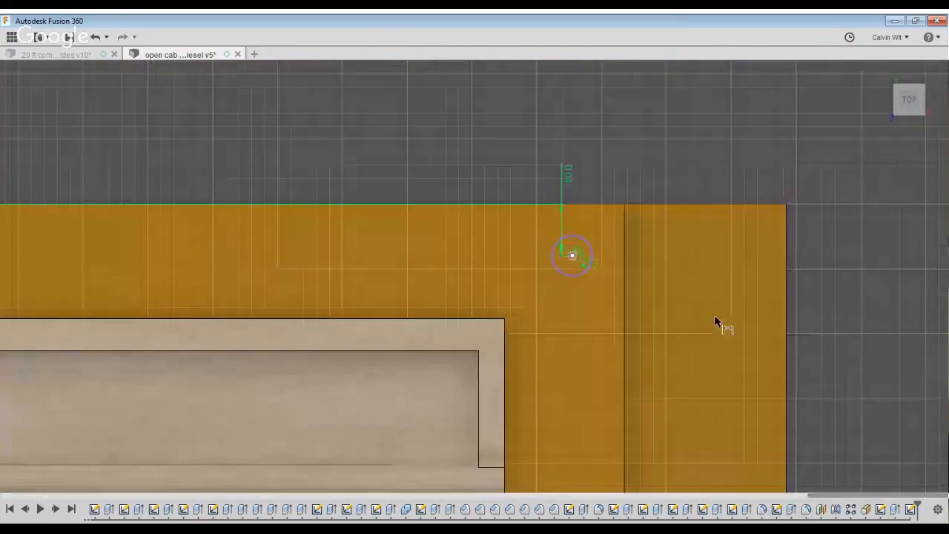
click(597, 178)
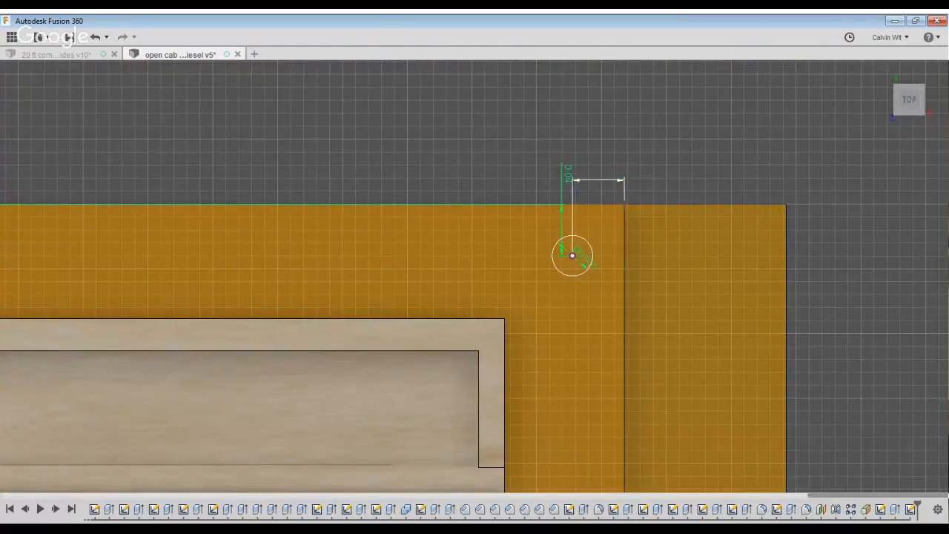
key(Return)
Set the box-side circle's distance from the cab's rear edge to 0.031
scroll(853, 230, down, 2)
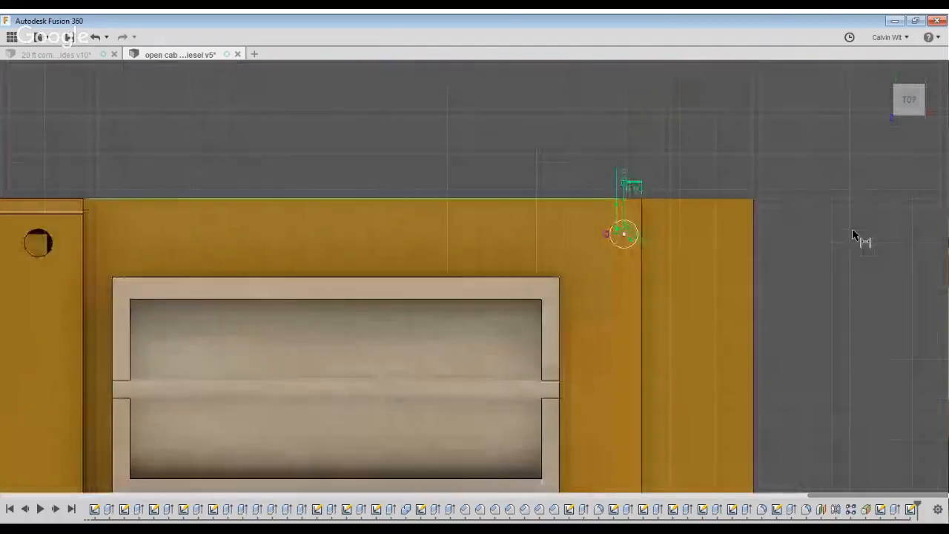
scroll(853, 230, up, 2)
key(Escape)
text(d0.031)
key(Return)
Draw a 0.8 mm circle on top of the cab's rear wall, near its louvered-side corner
scroll(762, 222, down, 7)
scroll(764, 477, up, 7)
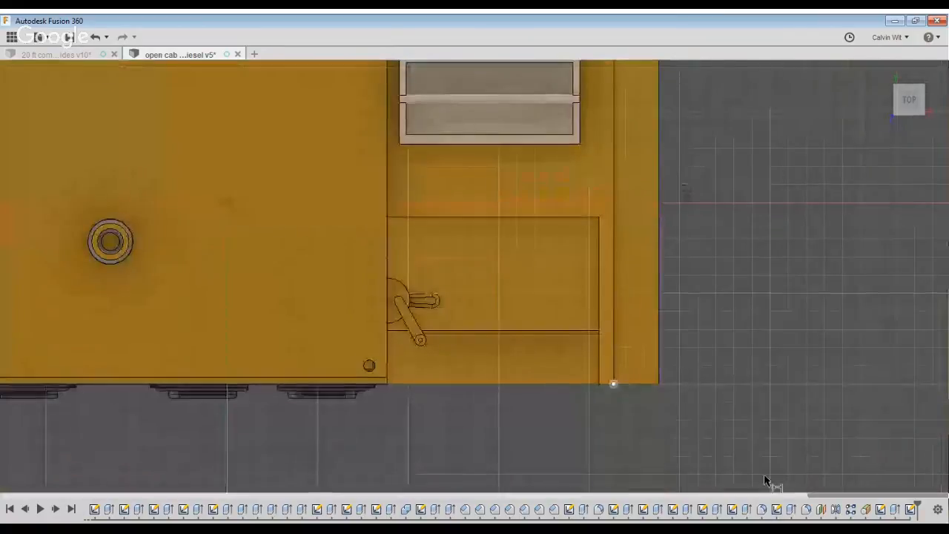
key(c)
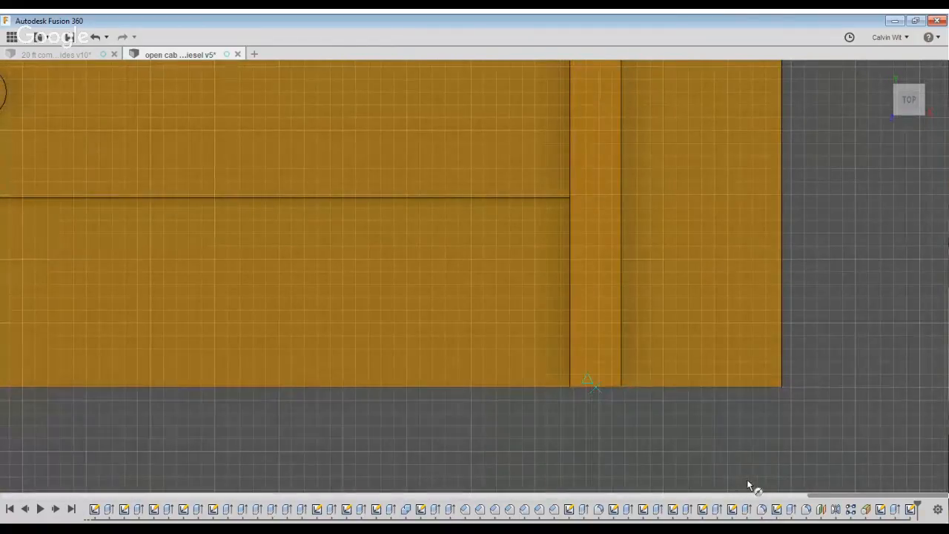
click(596, 356)
text(.8)
key(Return)
Dimension the louvered-side circle's centre 0.04 from the cab's outer side edge
key(d)
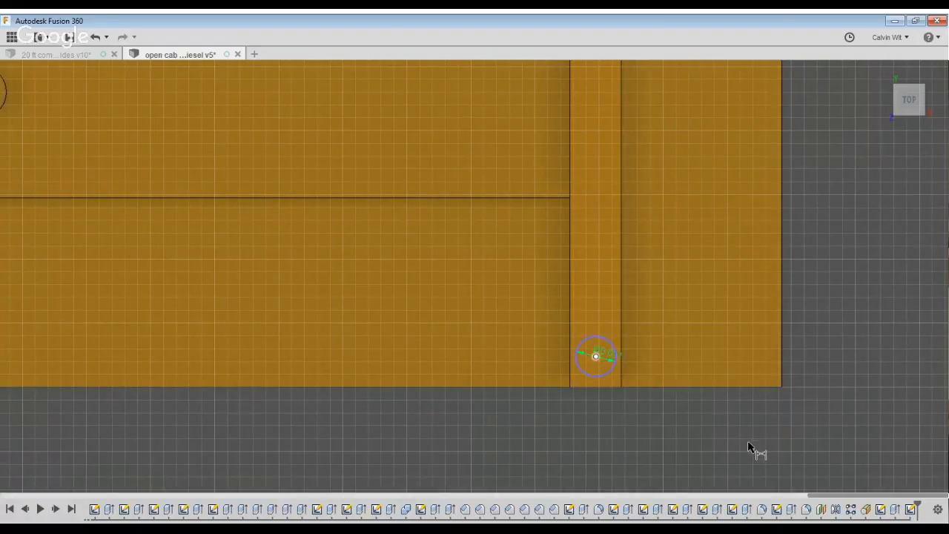
click(601, 387)
click(663, 368)
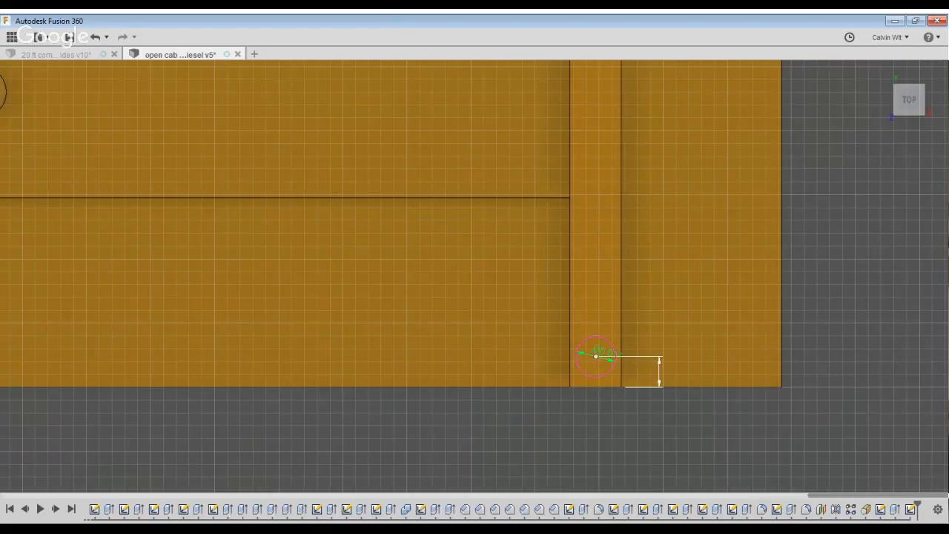
key(Return)
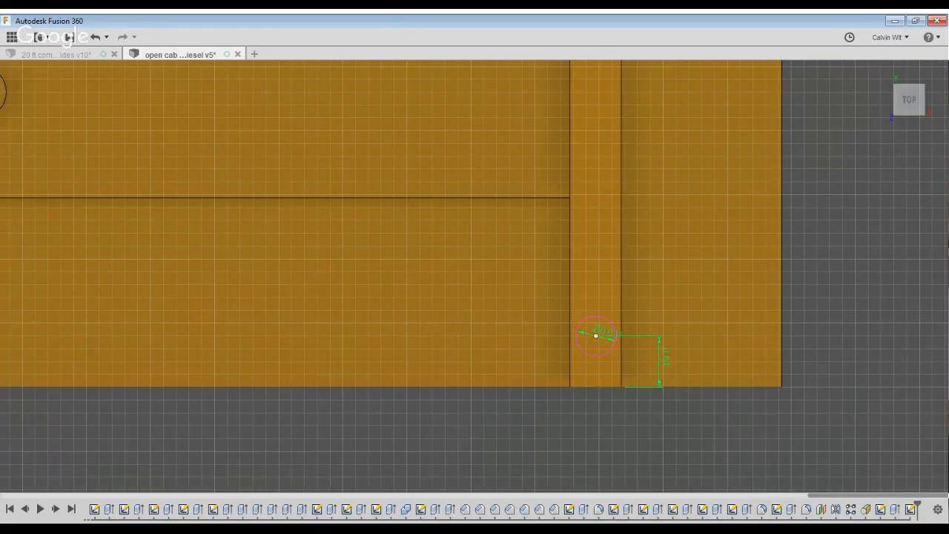
Dimension the louvered-side circle's centre 0.02 from the cab's rear edge
scroll(888, 284, down, 5)
middle_drag(880, 110, 854, 460)
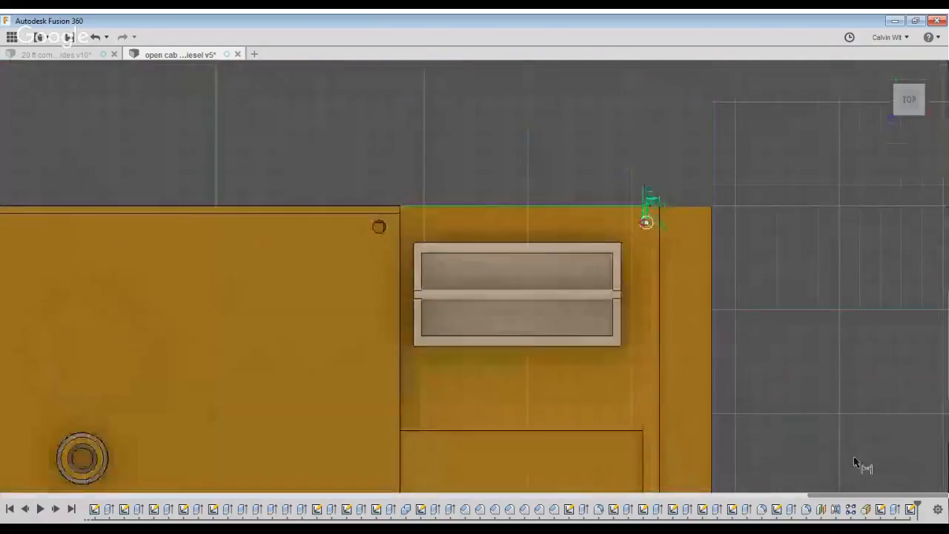
scroll(838, 250, up, 3)
scroll(838, 250, up, 3)
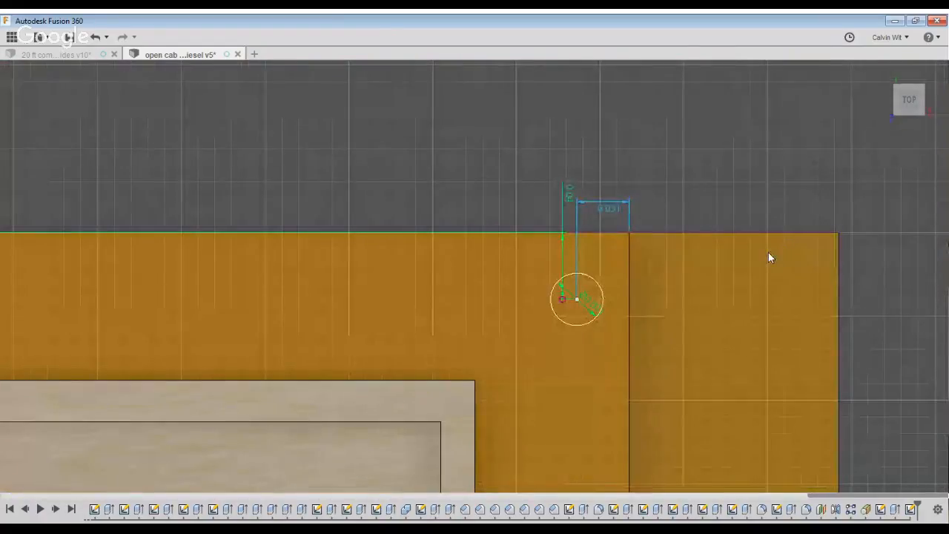
scroll(768, 253, down, 5)
middle_drag(805, 378, 788, 88)
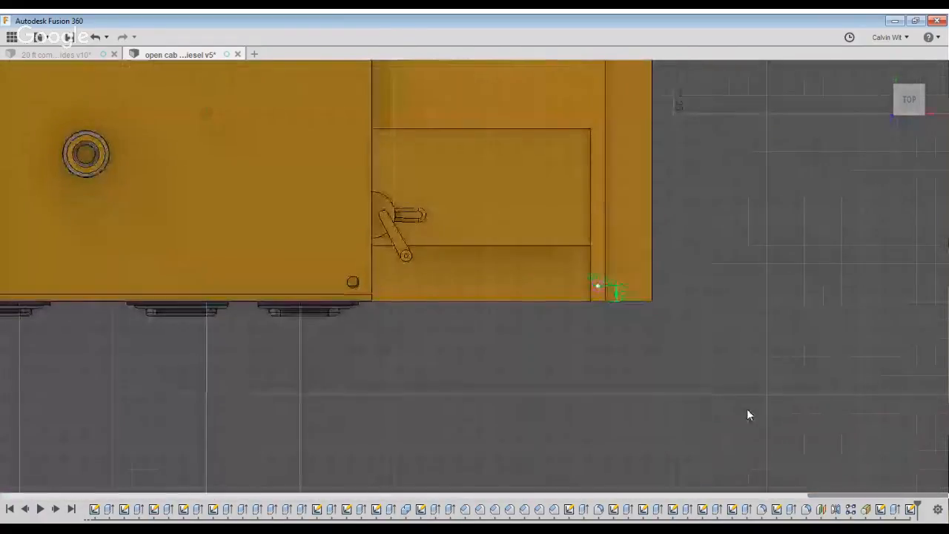
scroll(750, 412, up, 3)
key(d)
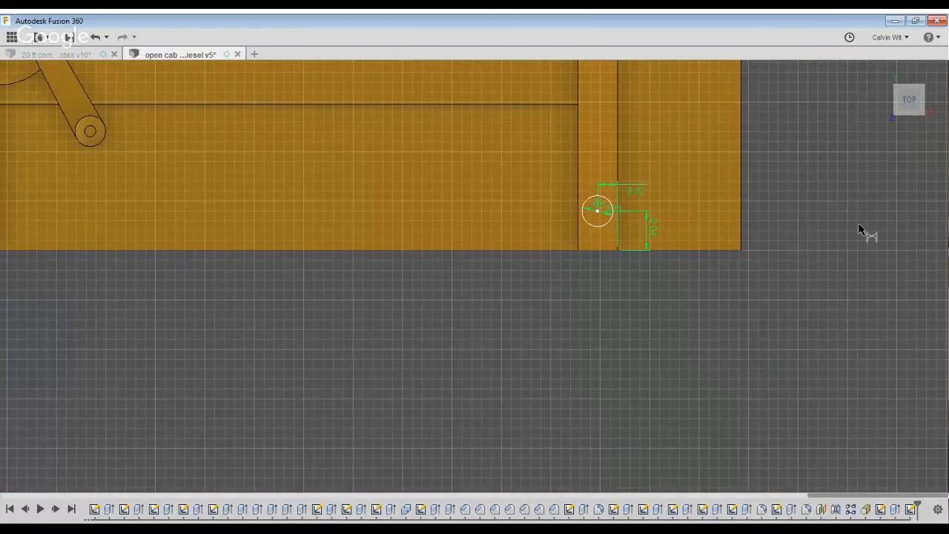
Change the box-side circle's distance from the cab's rear edge to 0.02
scroll(860, 228, down, 2)
middle_drag(860, 229, 810, 486)
scroll(637, 82, up, 2)
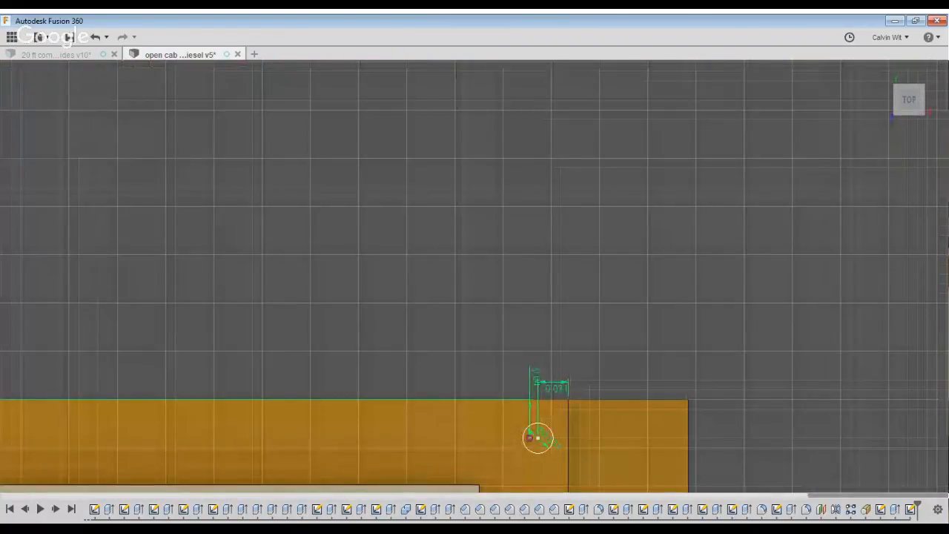
click(703, 475)
key(Return)
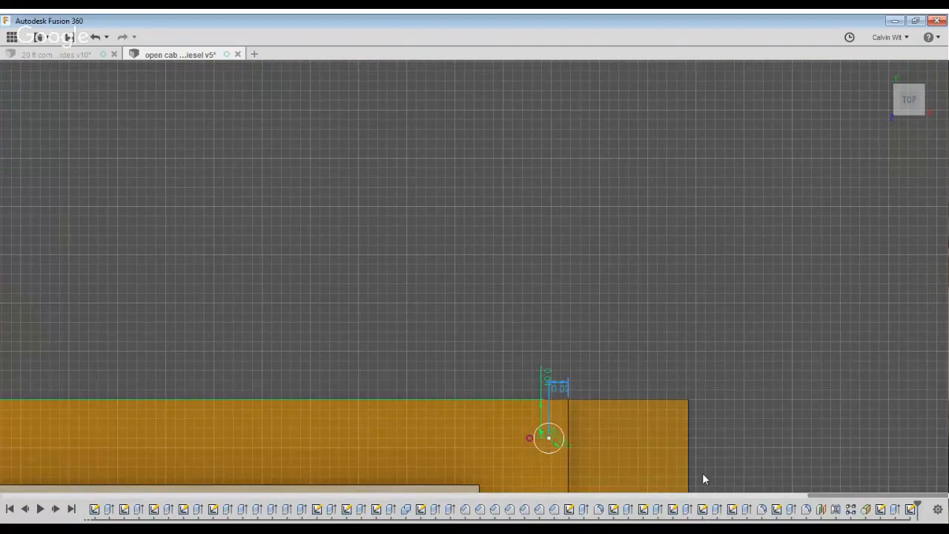
Extrude both rear corner circles downward to cut holes into the top of the cab walls
scroll(703, 472, down, 3)
click(933, 94)
shift+middle_drag(486, 402, 472, 306)
scroll(472, 306, down, 3)
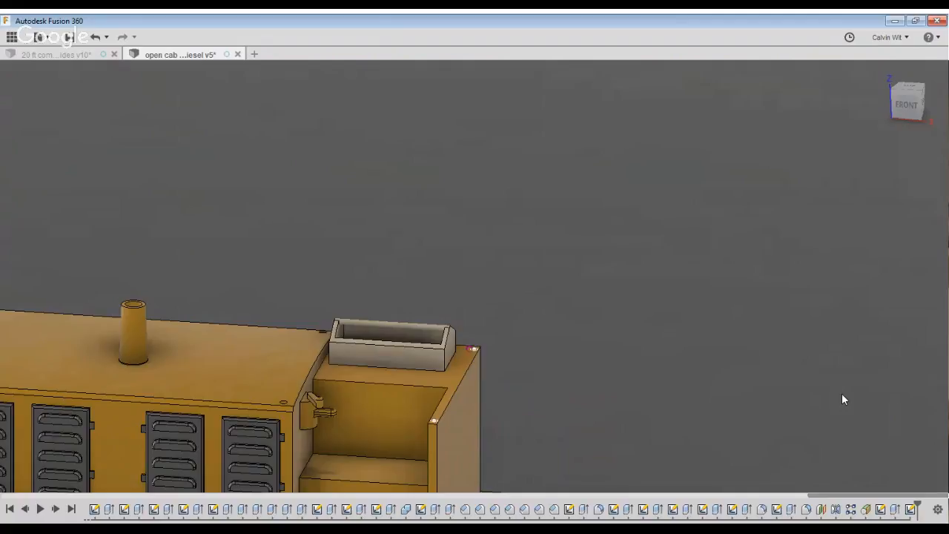
middle_drag(815, 419, 842, 373)
scroll(834, 373, up, 5)
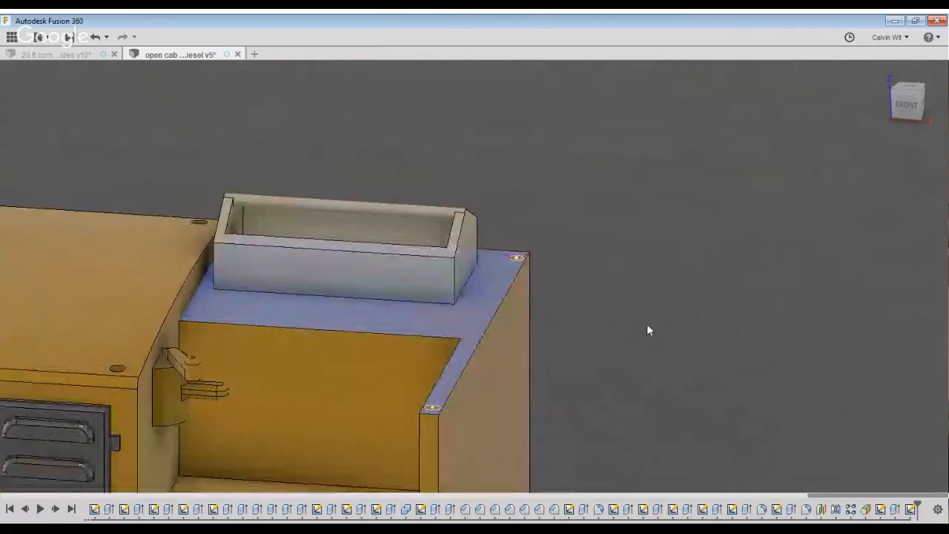
click(517, 258)
click(432, 407)
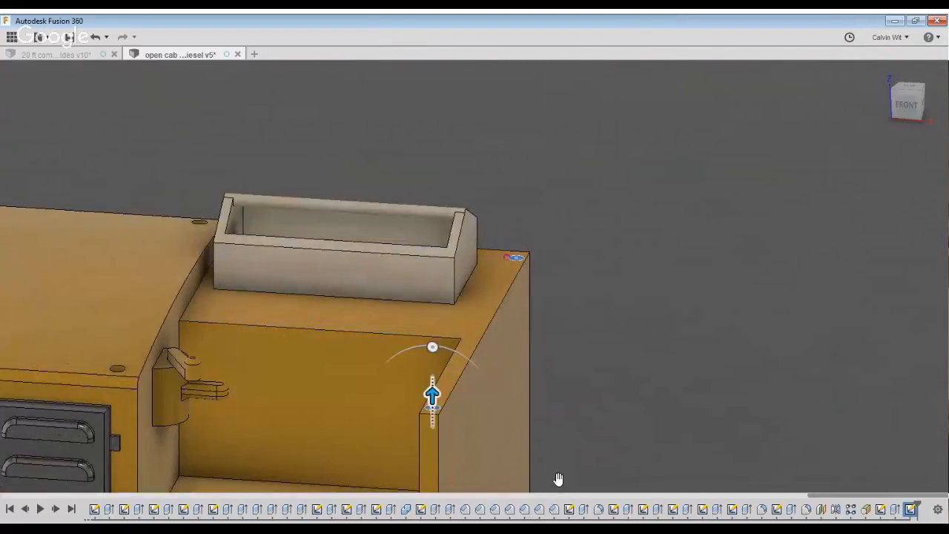
drag(433, 396, 433, 414)
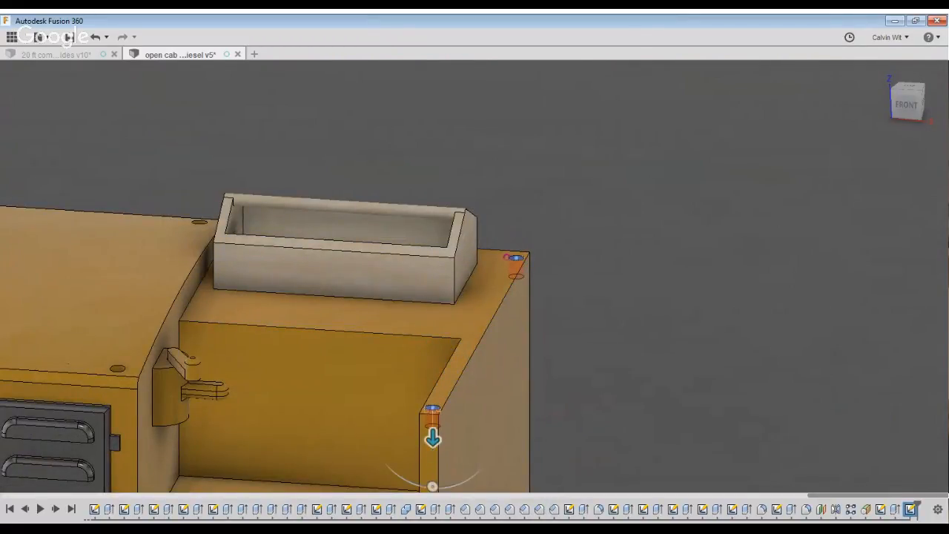
key(Return)
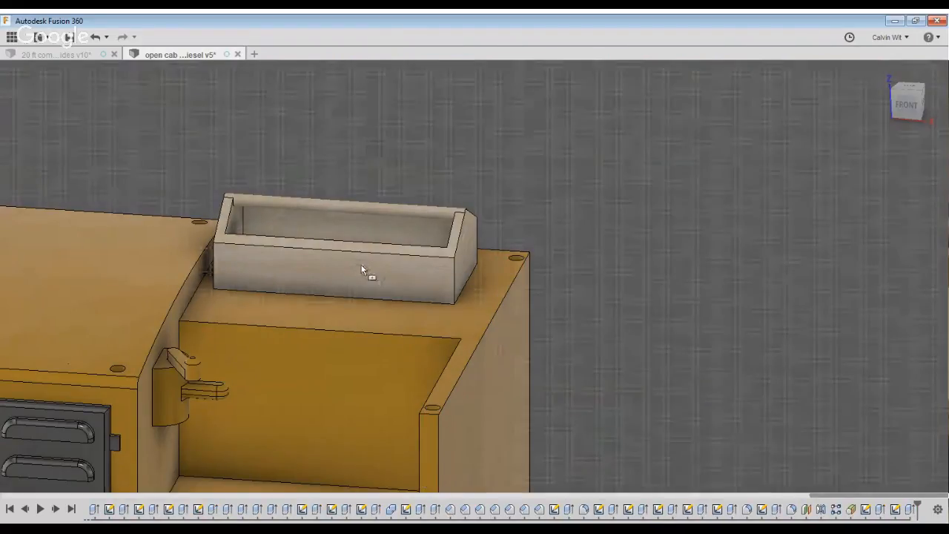
Sketch a centre rectangle about 0.08 square on the cab's top face, centred on the box-side rear hole
click(497, 270)
scroll(554, 197, up, 3)
click(520, 195)
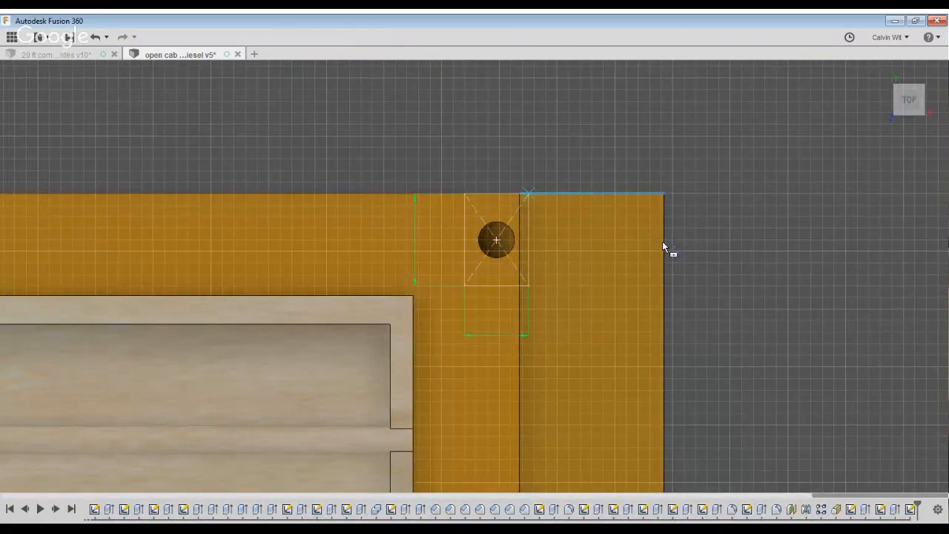
text(.8)
key(Return)
Sketch a matching centre rectangle on the cab's top face, centred on the louvered-side rear hole
scroll(662, 242, down, 3)
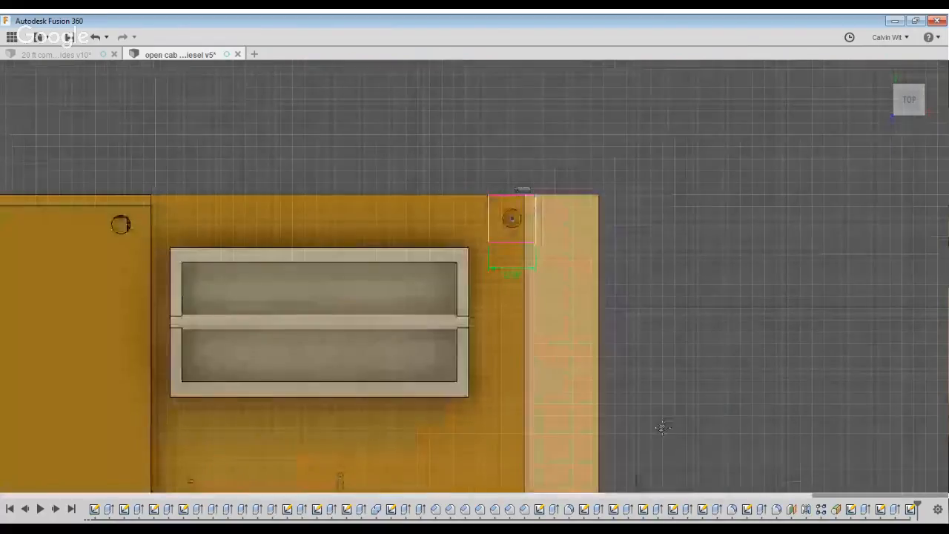
middle_drag(663, 424, 731, 216)
scroll(694, 393, up, 3)
middle_drag(694, 392, 729, 230)
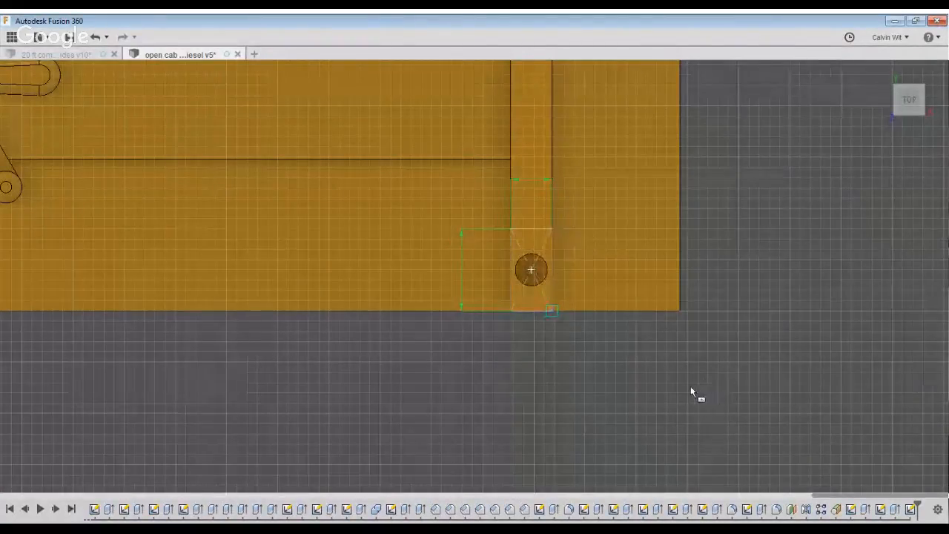
key(Return)
Extrude the rectangle areas overhanging the cab wall at both rear holes a short distance downward to form corner blocks
key(e)
click(689, 365)
click(634, 364)
scroll(634, 364, down, 4)
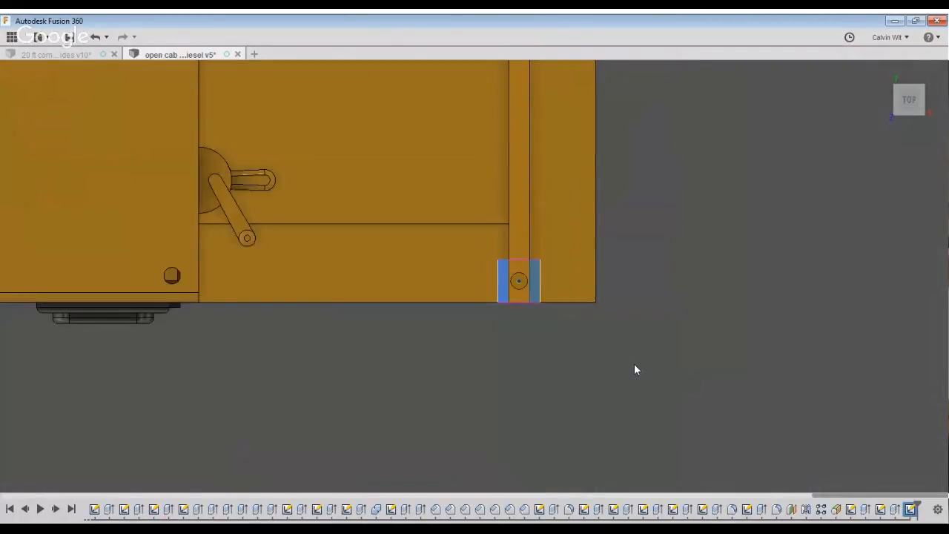
middle_drag(634, 364, 645, 530)
middle_drag(674, 168, 686, 402)
shift+middle_drag(712, 460, 695, 377)
shift+middle_drag(765, 314, 799, 388)
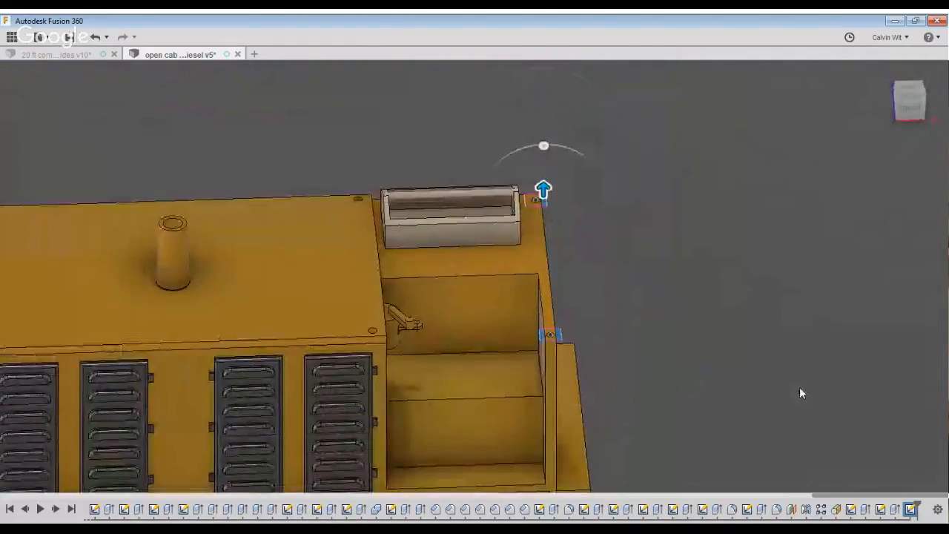
text(-.75)
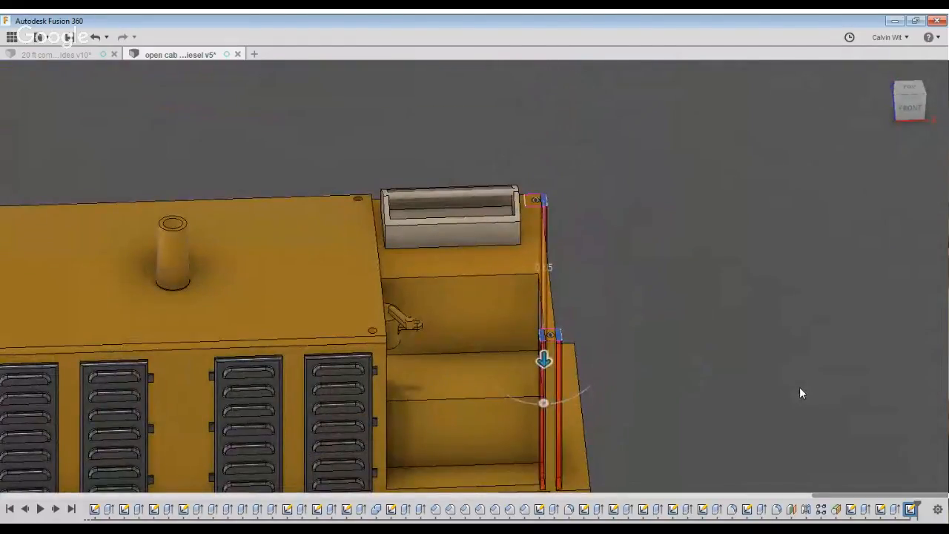
scroll(766, 389, up, 5)
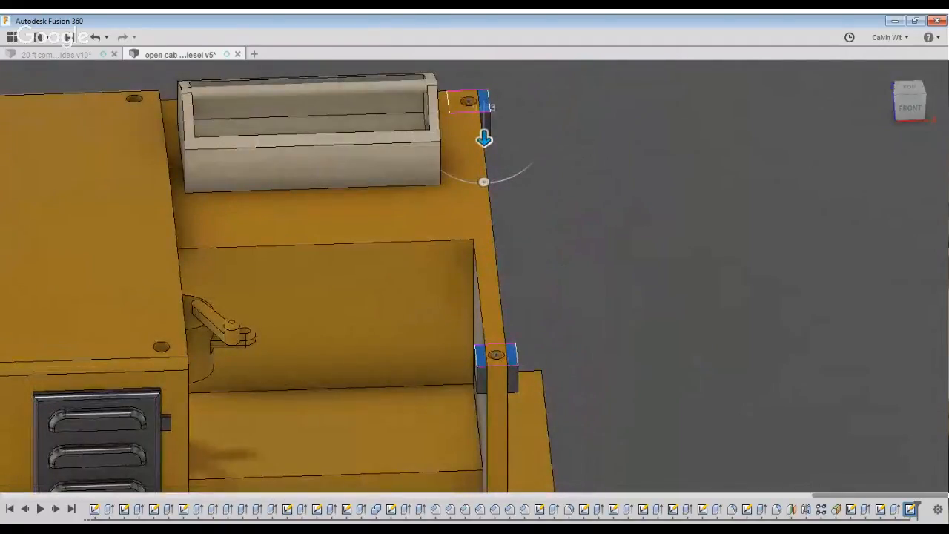
key(Return)
Fillet the vertical edges of the louvered-side corner block
scroll(851, 349, down, 5)
shift+middle_drag(672, 287, 728, 264)
scroll(691, 239, up, 5)
click(692, 240)
drag(728, 264, 772, 205)
shift+middle_drag(772, 204, 801, 361)
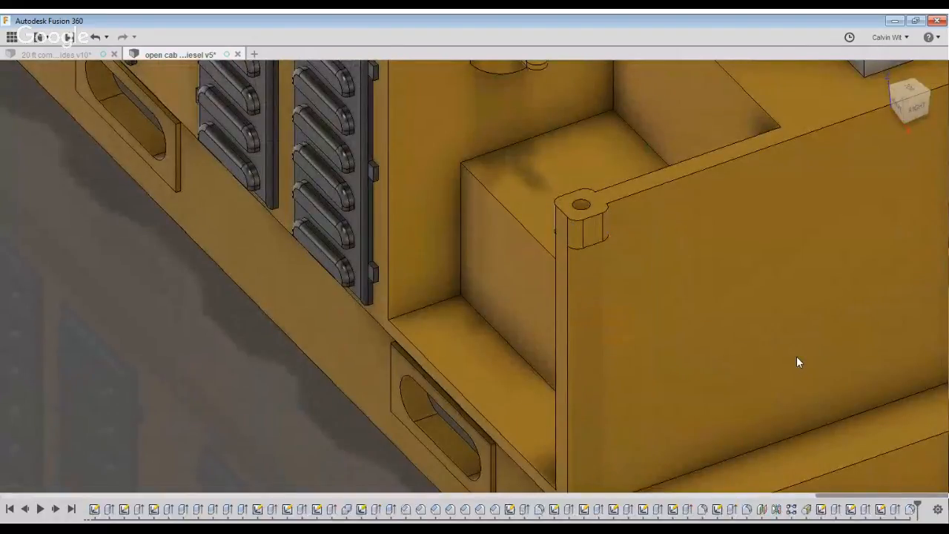
Fillet the box-side corner block's outer vertical edges and the remaining edge of the louvered-side block
scroll(797, 356, down, 5)
scroll(700, 292, up, 5)
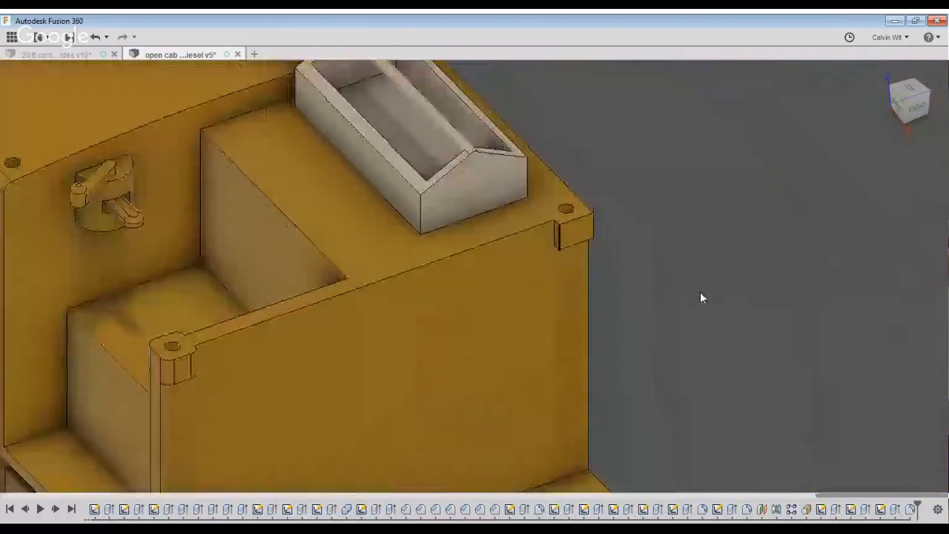
key(Return)
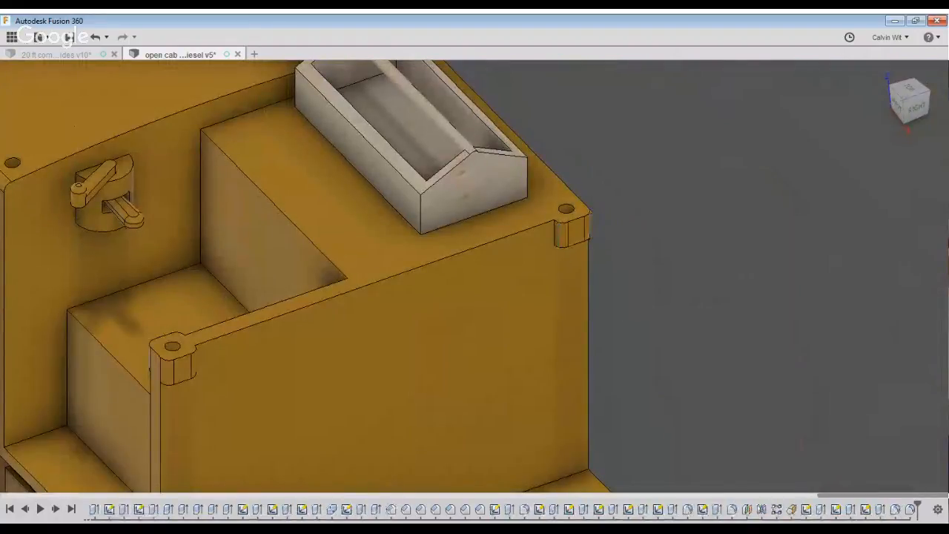
scroll(621, 375, down, 5)
shift+middle_drag(621, 375, 462, 398)
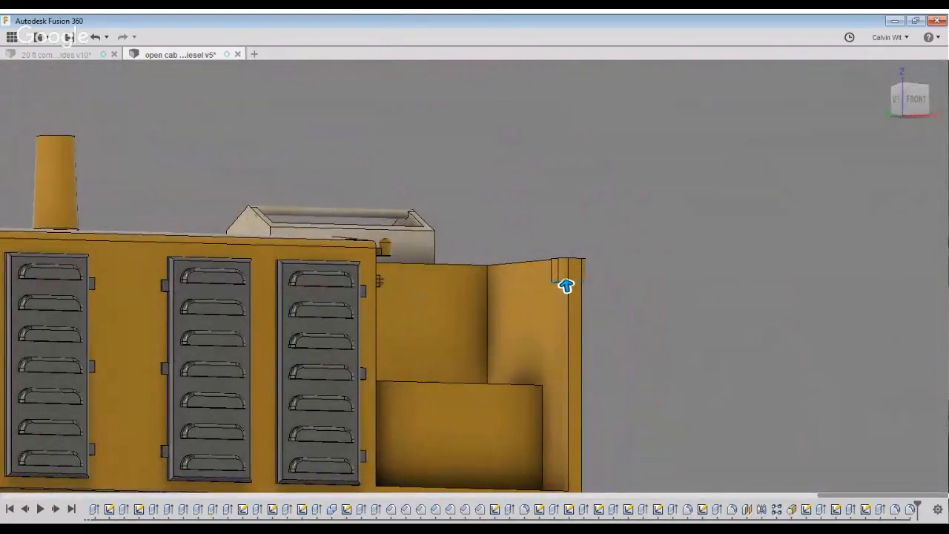
key(Return)
Save the locomotive design
scroll(932, 302, down, 3)
shift+middle_drag(932, 302, 862, 347)
scroll(846, 351, up, 3)
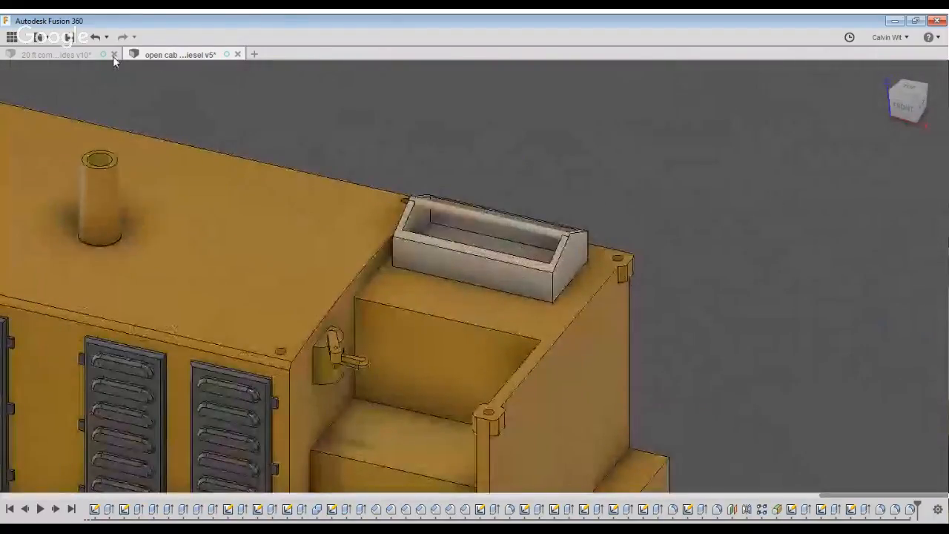
click(67, 37)
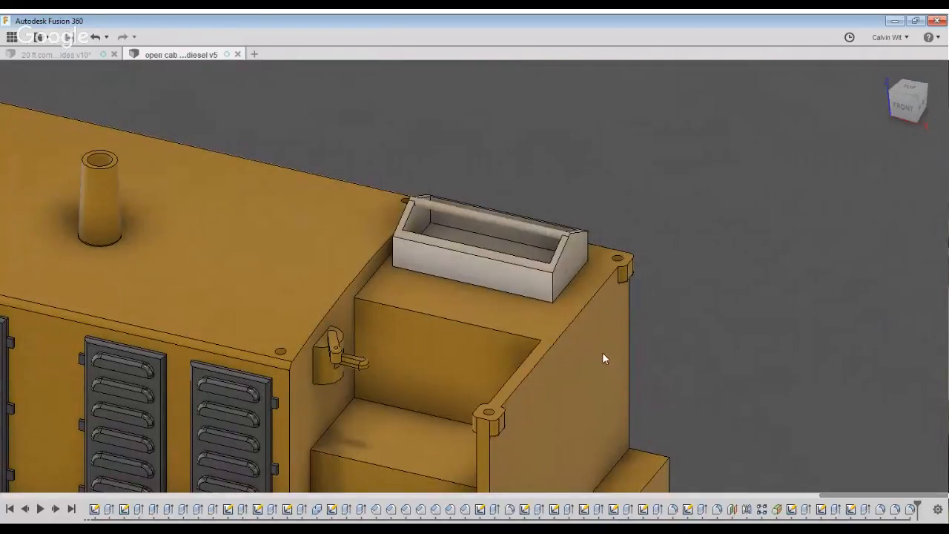
Create a construction plane offset 0.625 above the cab's top face
click(603, 371)
text(.45)
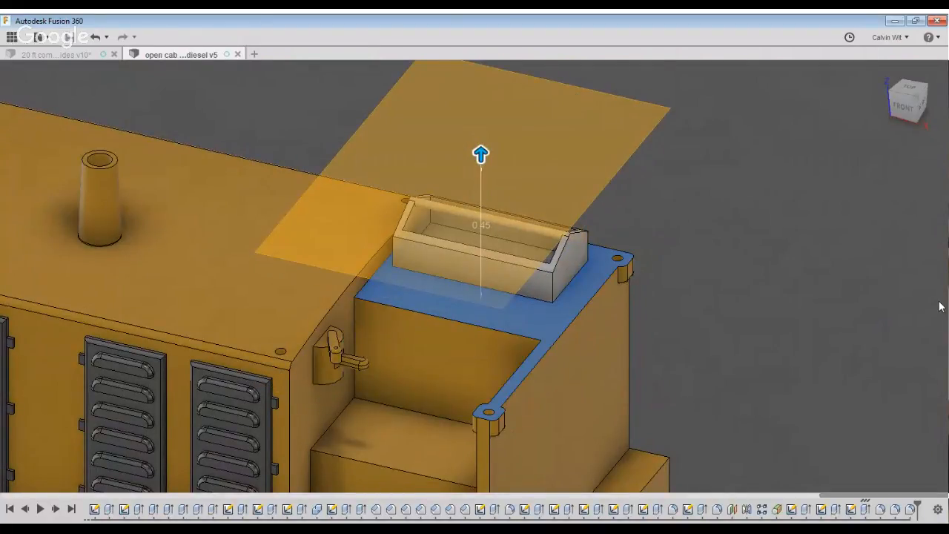
text(.06)
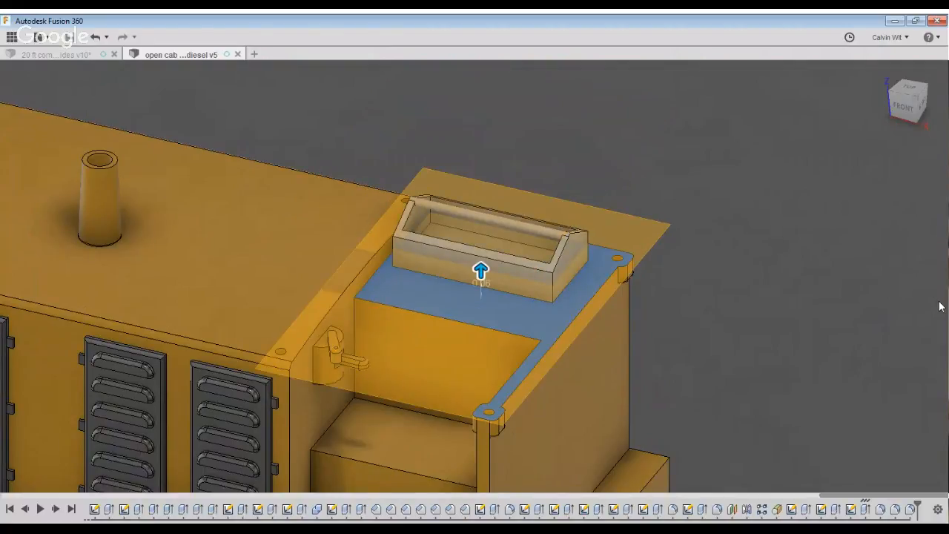
text(.625)
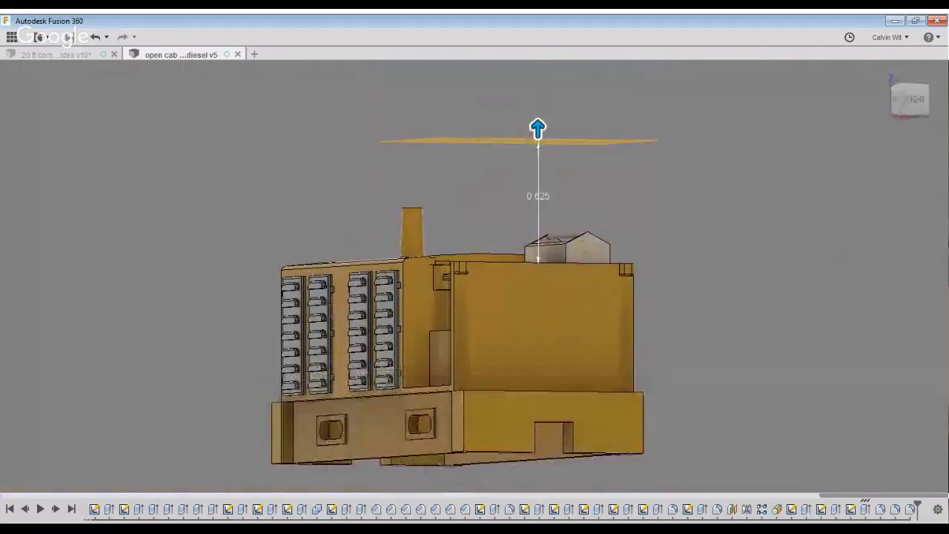
key(Return)
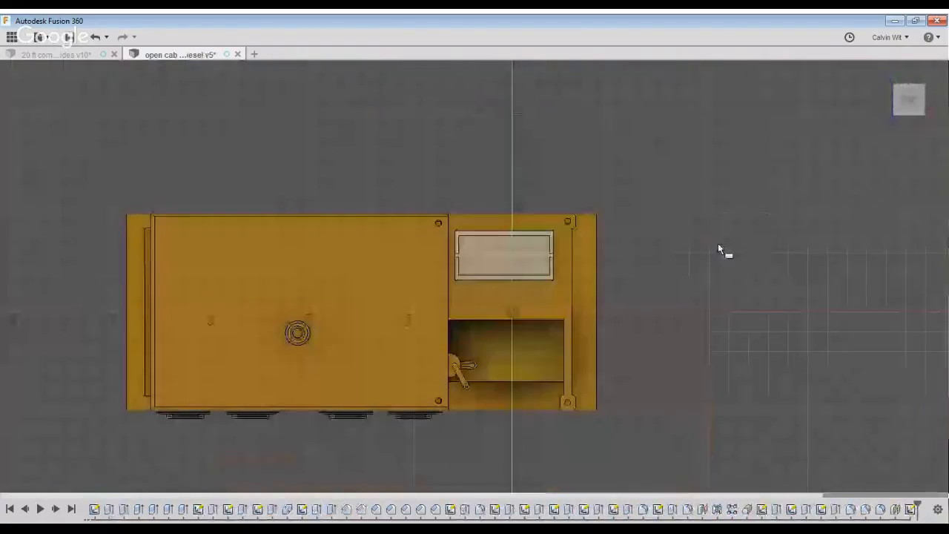
Sketch a rectangle over the cab on the offset plane and dimension its rear edge 0.063 from the chassis's rear edge
click(435, 213)
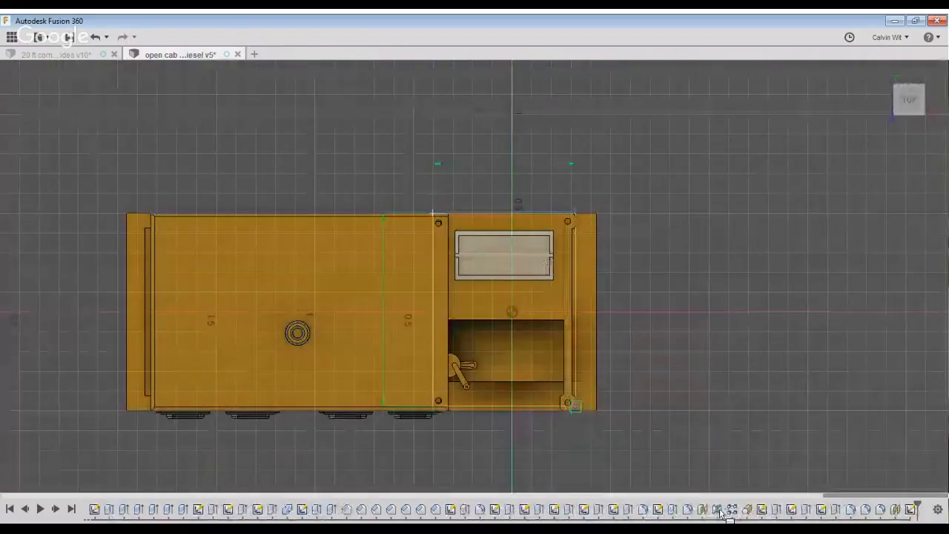
scroll(576, 407, up, 5)
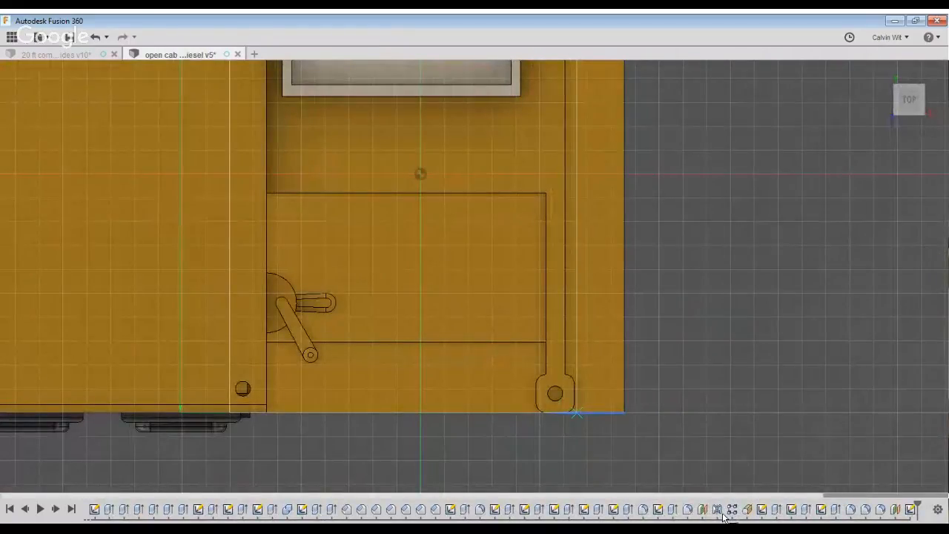
click(723, 517)
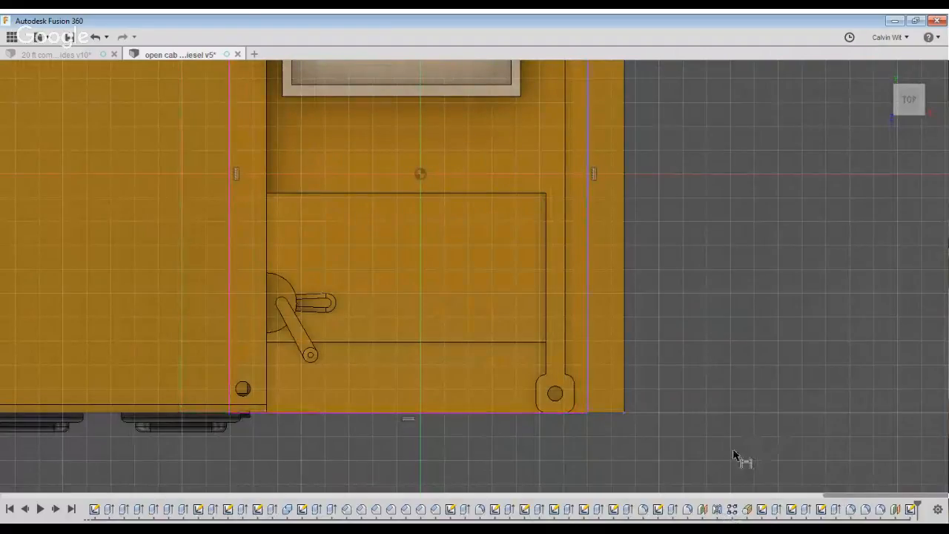
click(780, 451)
click(817, 465)
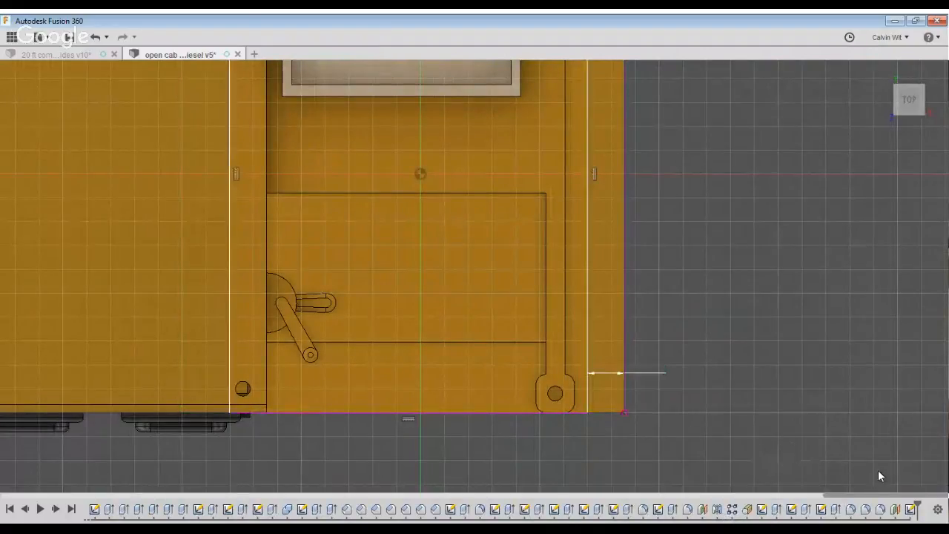
key(Return)
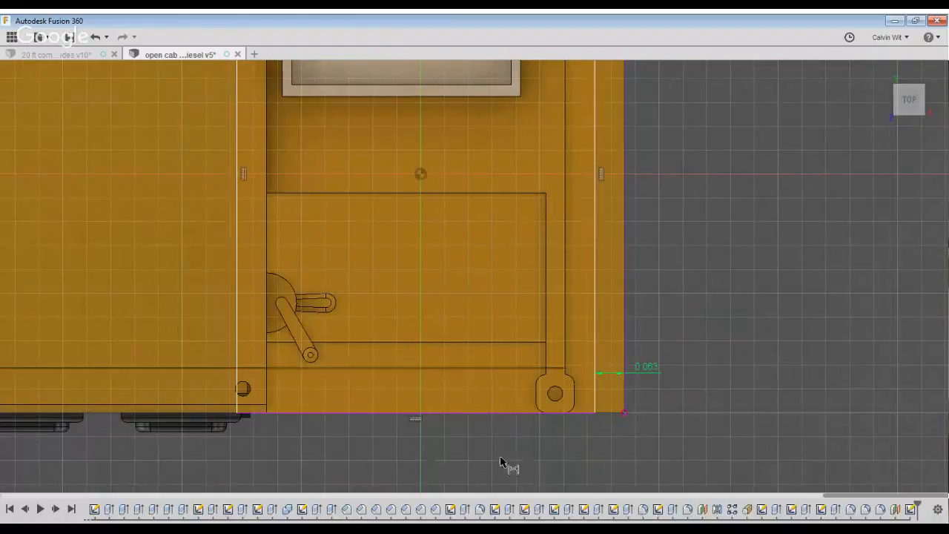
Delete the width dimension of the roof rectangle so its front edge can be positioned separately
scroll(309, 410, down, 3)
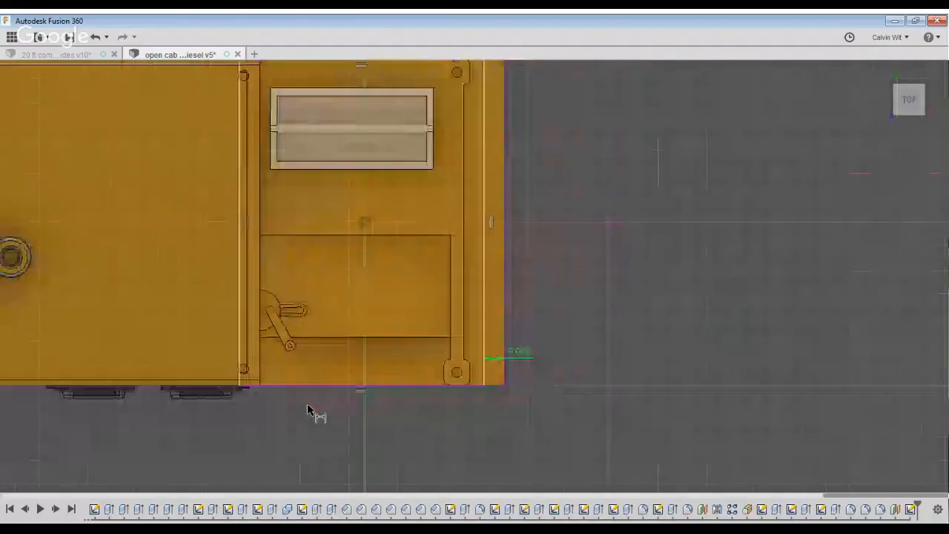
scroll(308, 410, down, 2)
middle_drag(480, 164, 560, 307)
key(Escape)
click(437, 259)
key(Delete)
Dimension the roof rectangle's front edge 0.125 forward of the hood's rear edge
key(d)
scroll(312, 383, up, 5)
click(383, 423)
click(354, 401)
click(392, 157)
text(.125)
key(Return)
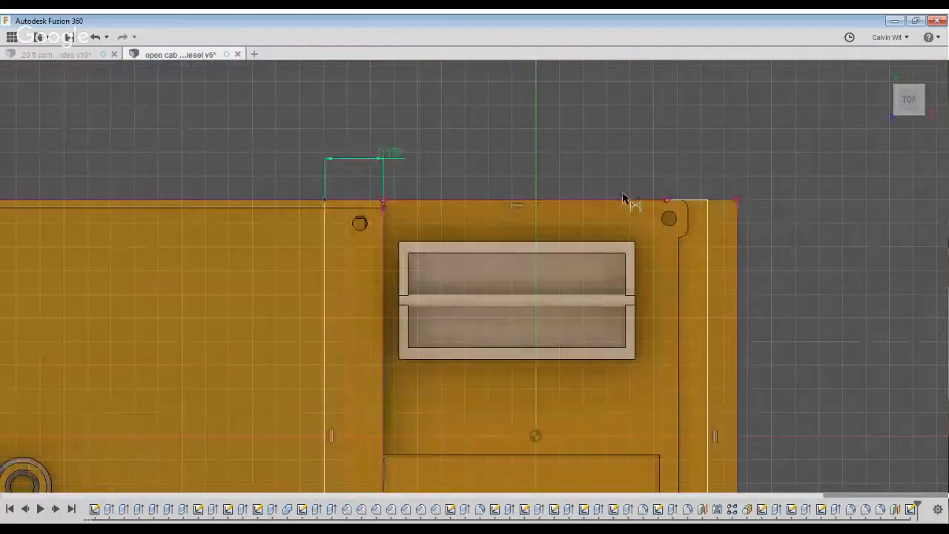
Change the roof rectangle's overlap past the hood's rear edge to 0.1
scroll(792, 313, down, 3)
double_click(443, 152)
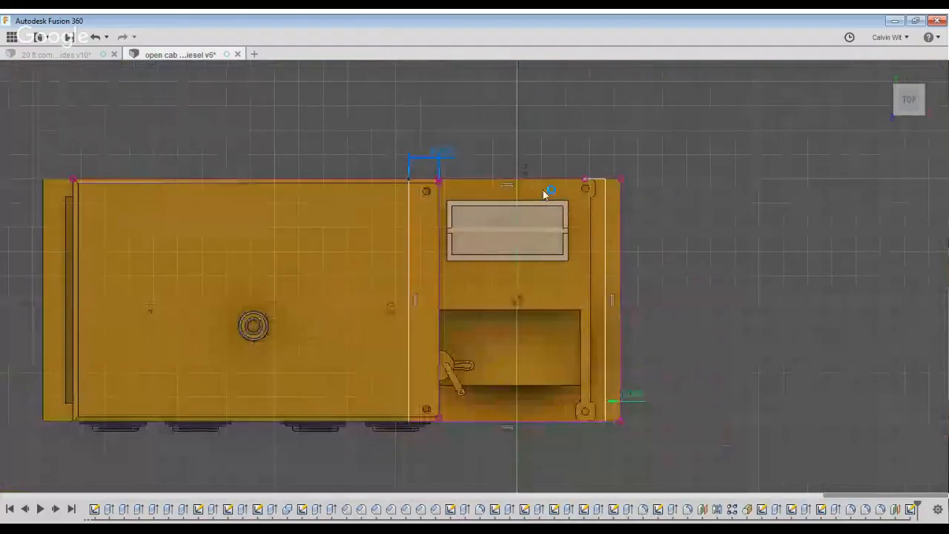
text(.1)
key(Return)
Extrude the roof rectangle upward into a thick slab above the cab
click(927, 85)
mouse_move(800, 187)
shift+middle_down()
mouse_move(789, 123)
mouse_move(751, 109)
shift+middle_up()
key(e)
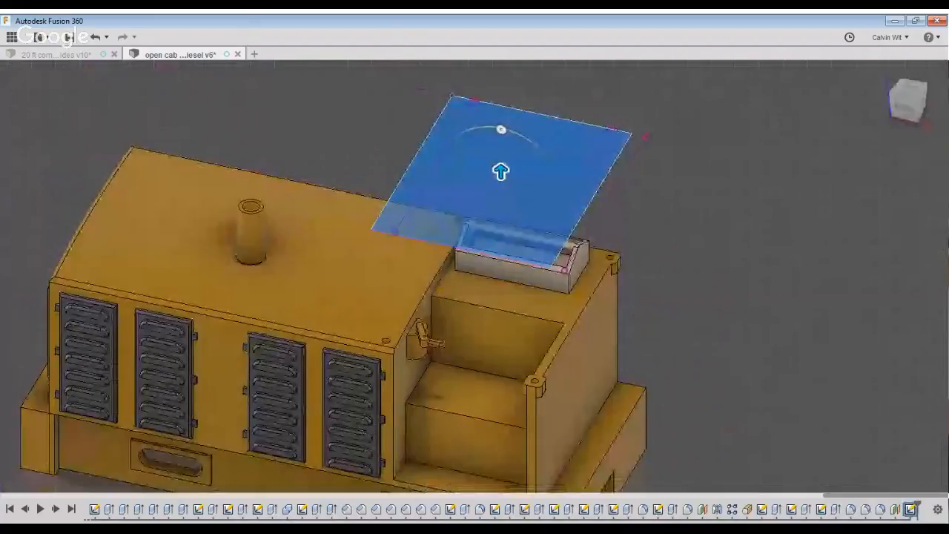
drag(501, 172, 500, 149)
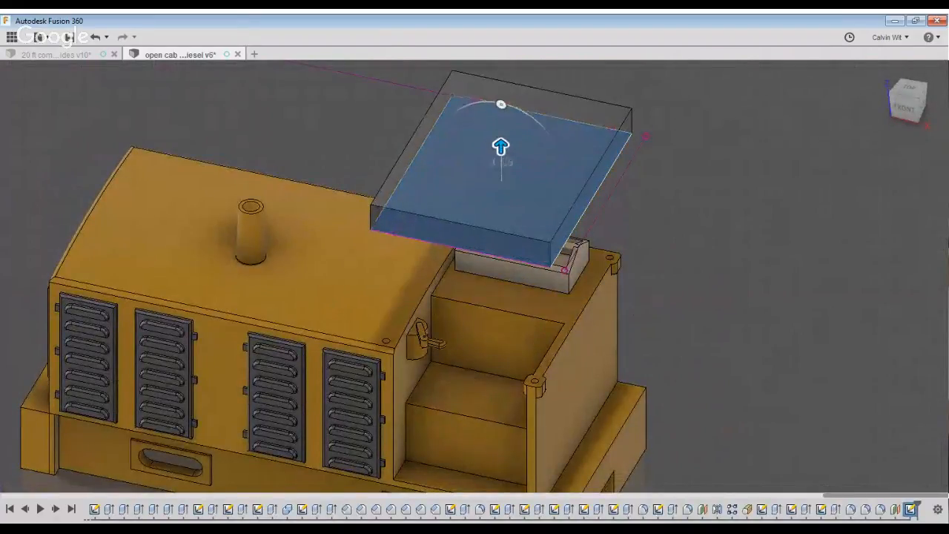
key(Return)
scroll(735, 245, down, 1)
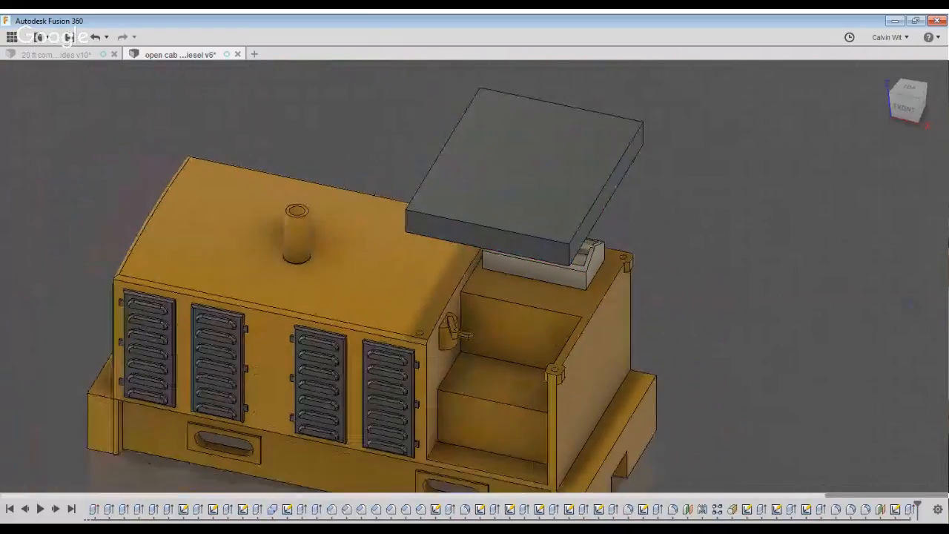
Sketch an arc on the slab's rear face between its lower corners, peaking at the top edge, and offset it outward
shift+middle_drag(734, 245, 475, 207)
key(l)
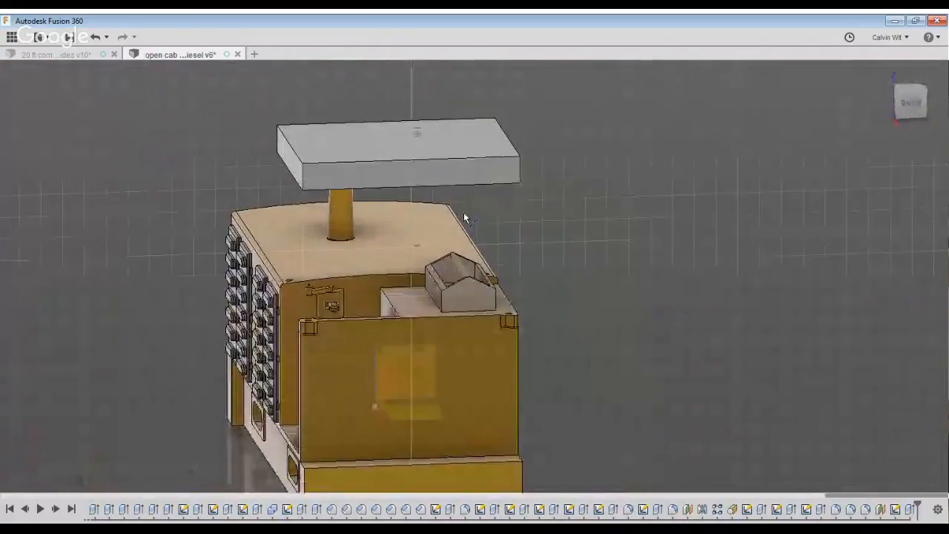
click(466, 210)
click(785, 367)
click(648, 332)
scroll(600, 355, up, 3)
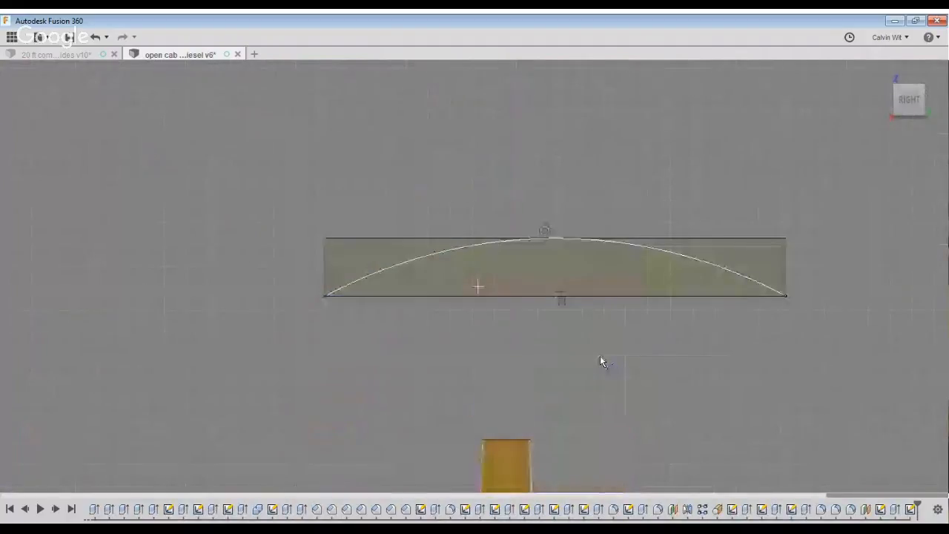
key(o)
key(Return)
Close the louvered-side end of the two arcs with a line and a circle on its midpoint, trimmed to a rounded lip
scroll(348, 324, up, 2)
click(395, 310)
click(410, 338)
key(c)
click(403, 324)
click(396, 310)
key(t)
click(406, 310)
click(406, 326)
click(419, 322)
Add the same line and trimmed circle at the box-side end of the two arcs to form a rounded lip
scroll(408, 322, down, 3)
middle_drag(654, 390, 395, 366)
scroll(506, 302, up, 3)
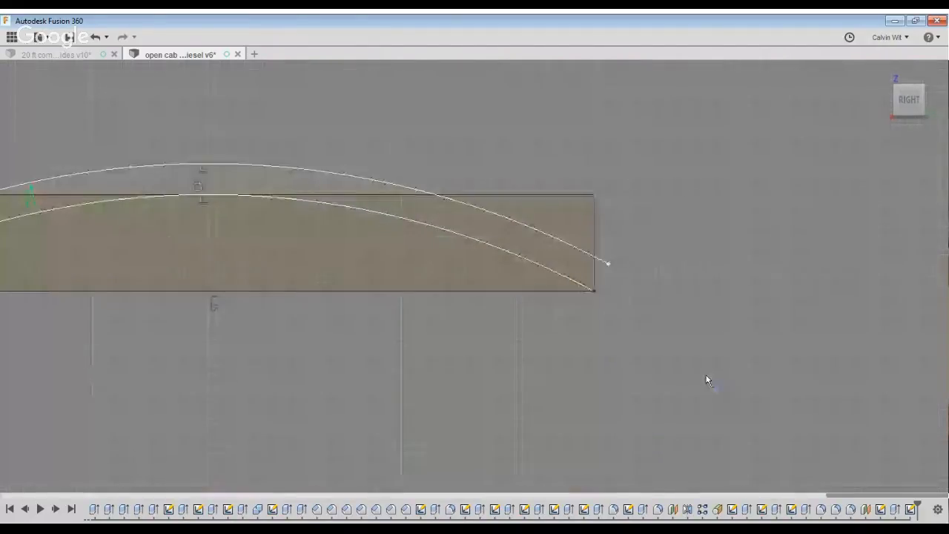
click(765, 330)
click(745, 360)
key(c)
click(756, 340)
click(762, 329)
key(t)
click(735, 335)
click(756, 342)
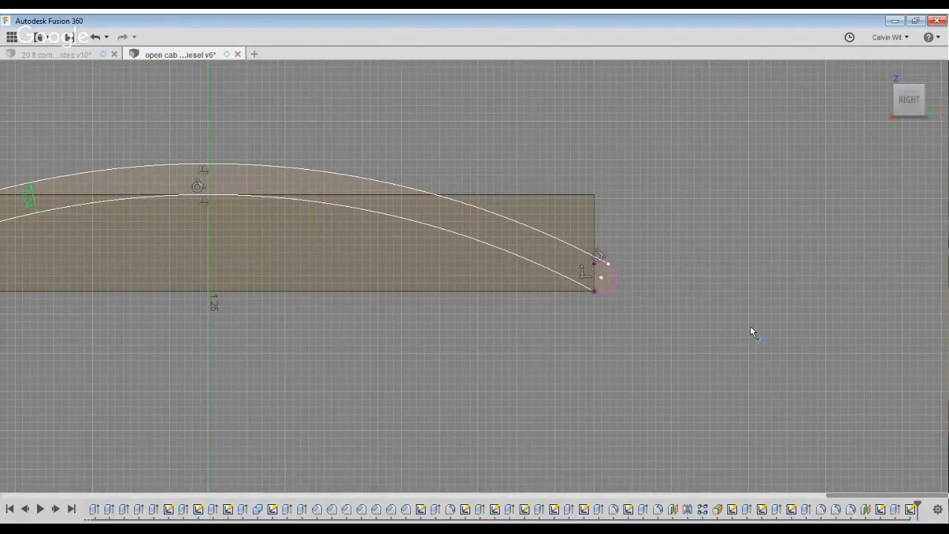
click(748, 324)
Extrude the arched region above the slab and both rounded lips 0.788 along the slab's length
scroll(771, 381, down, 4)
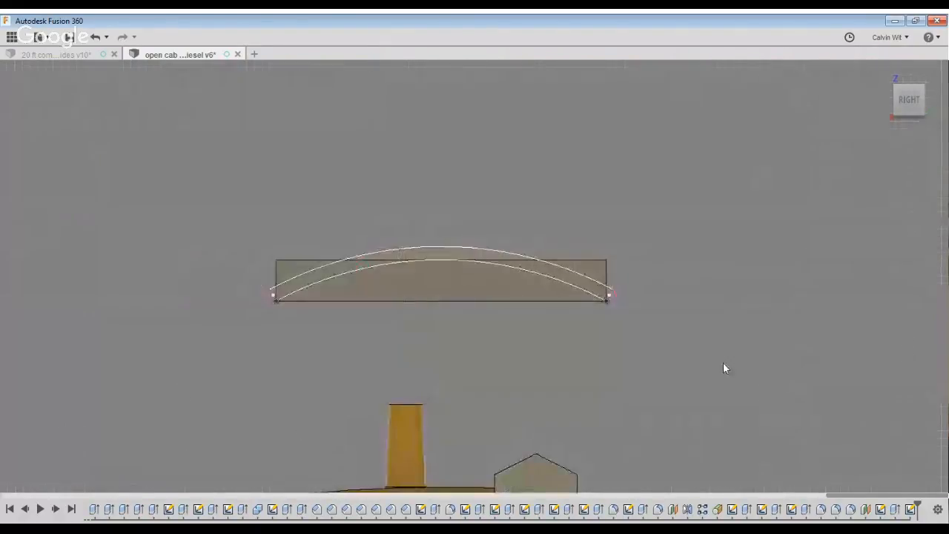
click(558, 313)
click(340, 366)
click(764, 366)
scroll(824, 377, down, 1)
shift+middle_drag(824, 379, 564, 305)
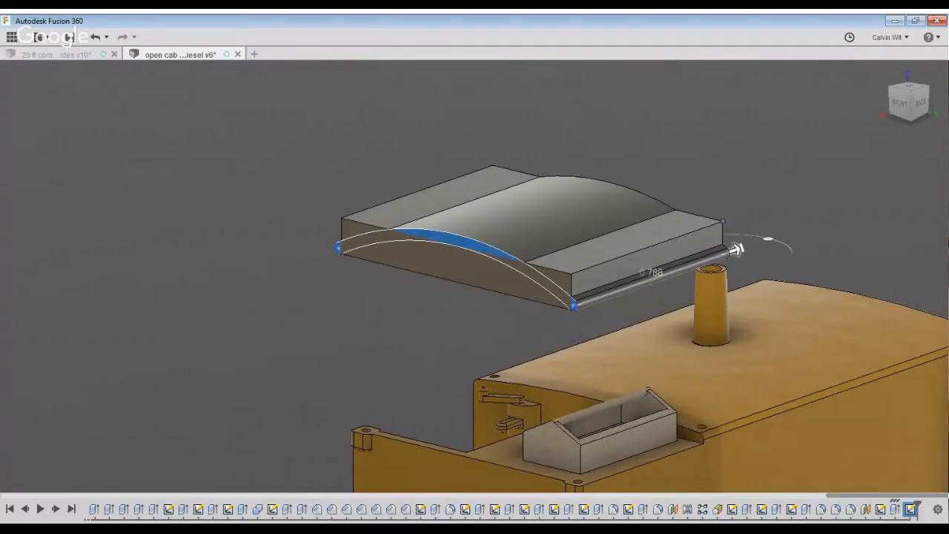
key(Return)
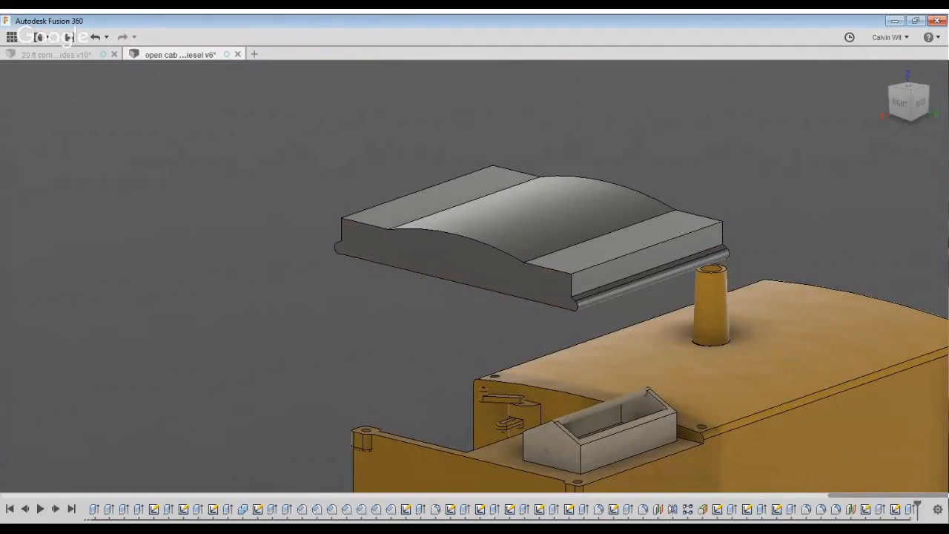
scroll(380, 238, up, 1)
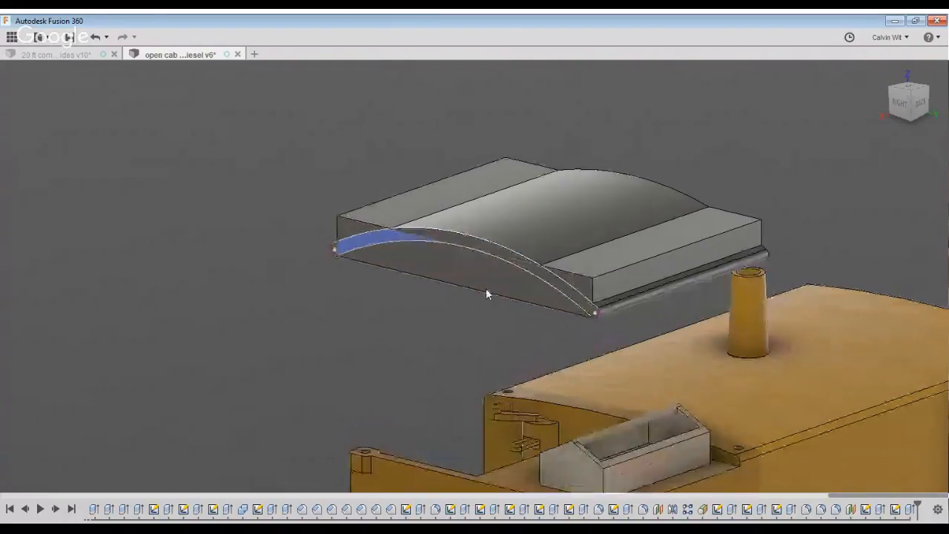
Cut away the slab regions beside and beneath the arch by extruding their profiles 0.90 along the slab's length
click(353, 228)
click(578, 281)
click(523, 288)
scroll(522, 287, down, 3)
drag(484, 277, 555, 250)
drag(692, 311, 736, 287)
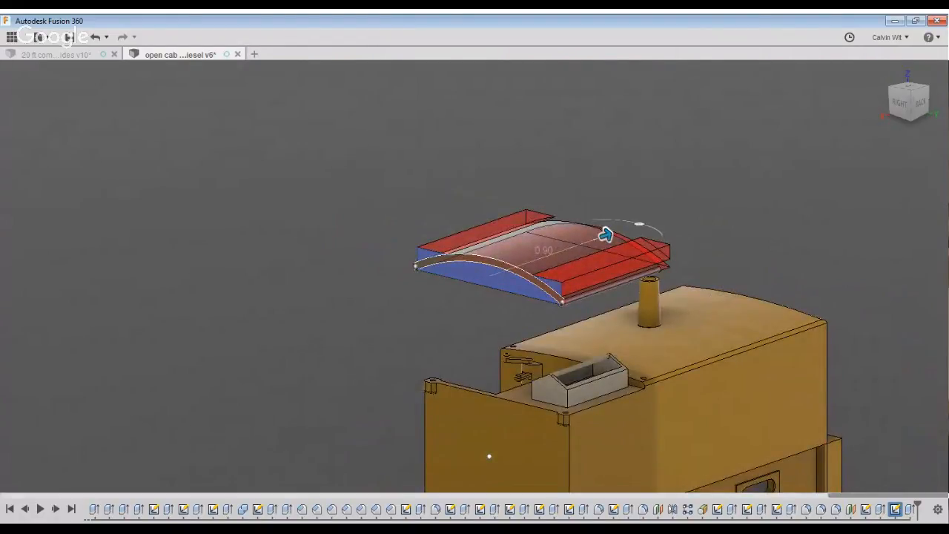
key(Return)
Create a construction midplane between the inner and outer faces of the cab's end panel
shift+middle_drag(398, 399, 191, 360)
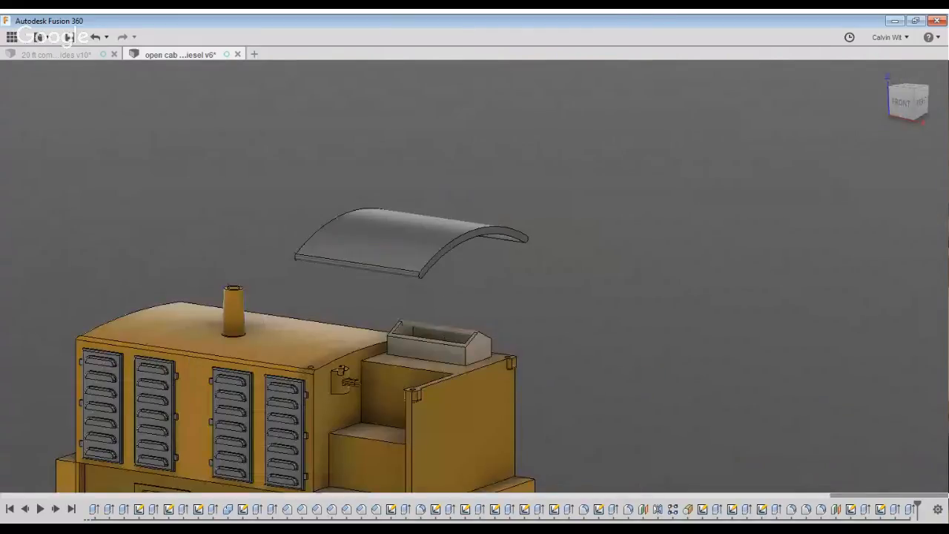
scroll(734, 429, up, 3)
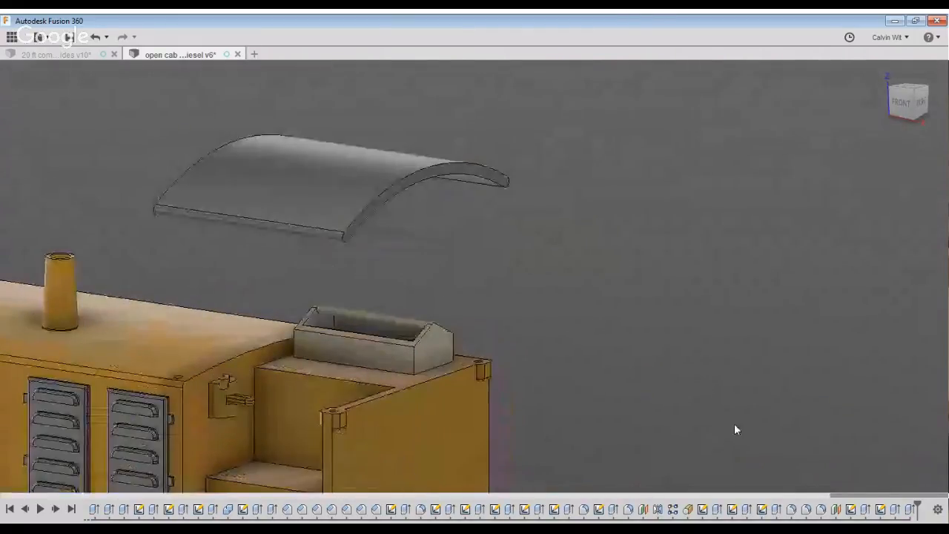
shift+middle_drag(734, 428, 741, 428)
scroll(740, 428, down, 4)
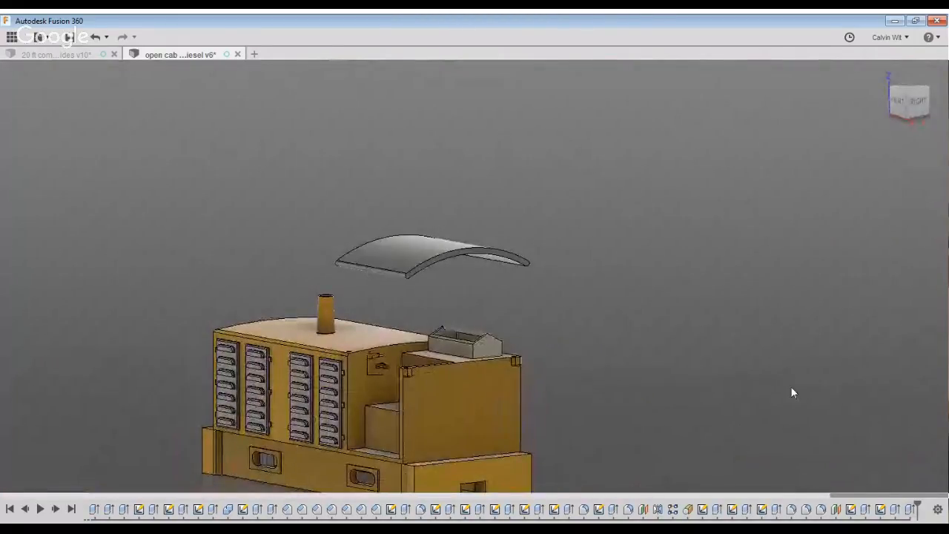
shift+middle_drag(736, 370, 731, 392)
scroll(730, 391, up, 5)
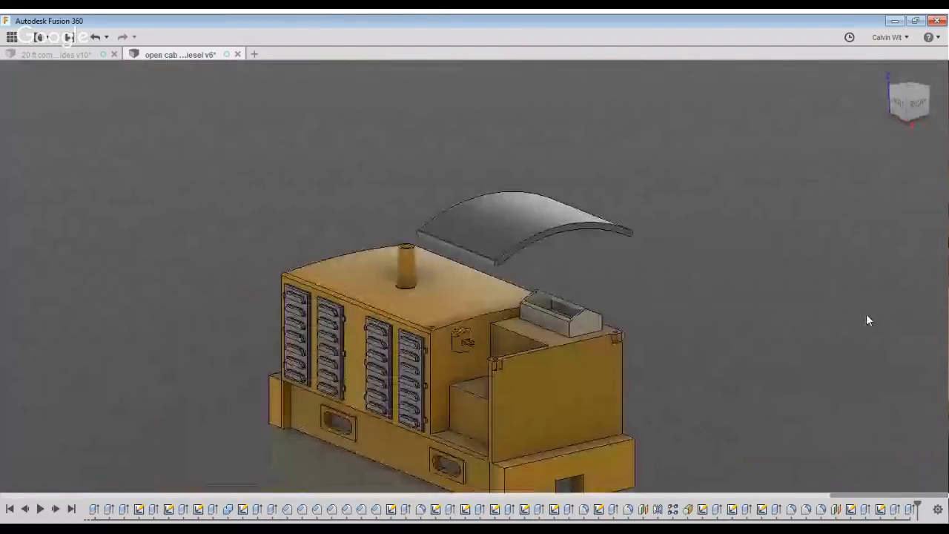
click(475, 452)
shift+middle_drag(475, 453, 564, 449)
click(553, 448)
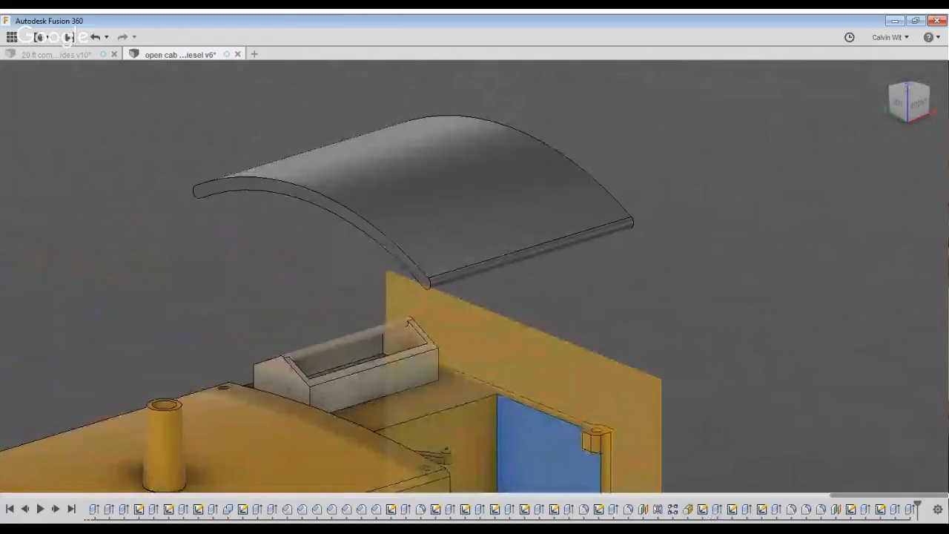
key(Return)
Start a sketch on the roof's end face above the cab panel and offset the underside arc downward
shift+middle_drag(920, 193, 476, 130)
key(l)
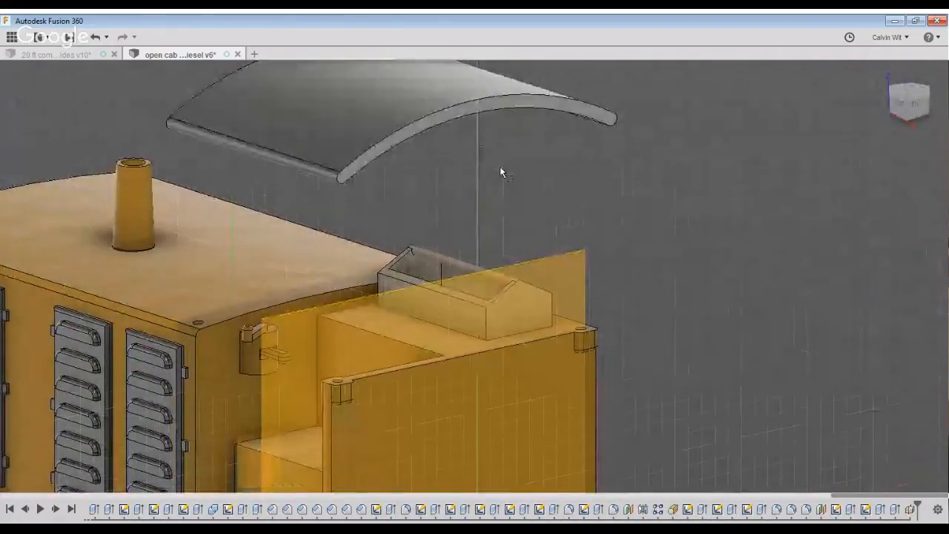
click(501, 168)
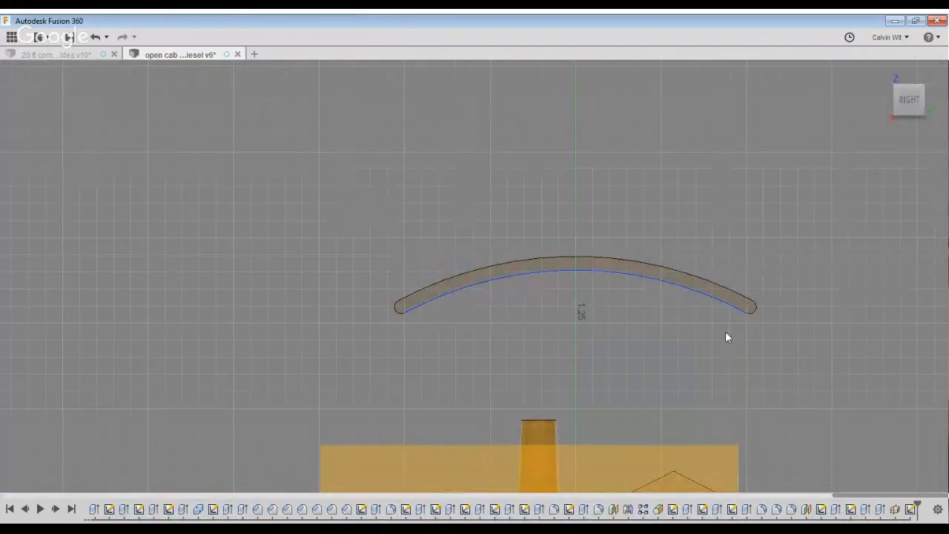
text(-)
key(Return)
scroll(479, 459, up, 4)
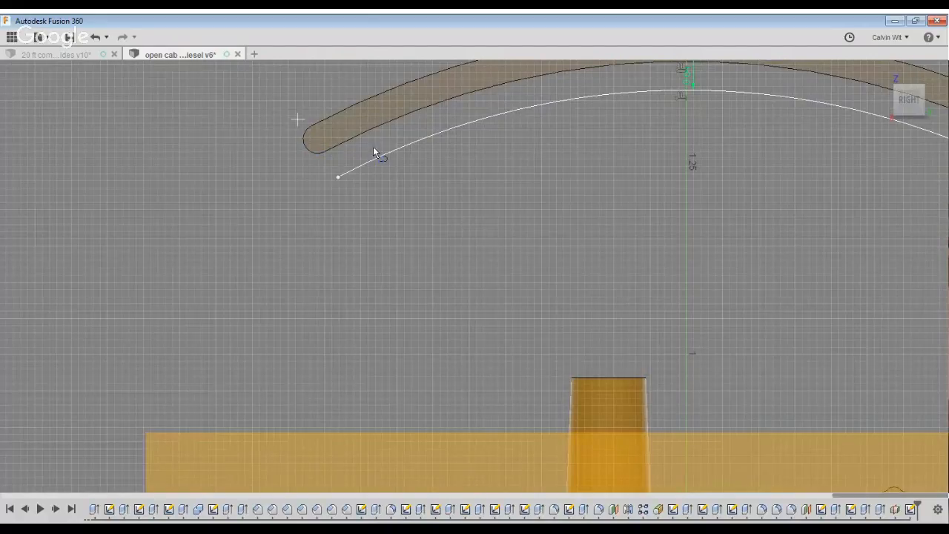
Draw a short vertical line down from the outer edge of each rounded lip
click(379, 171)
click(379, 243)
key(Escape)
click(383, 164)
click(379, 222)
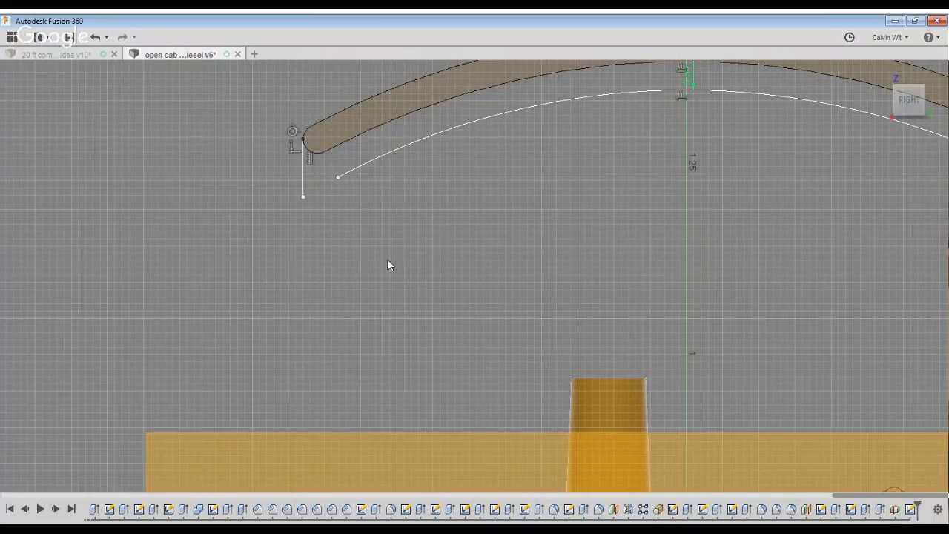
scroll(395, 232, down, 1)
click(441, 209)
scroll(441, 209, down, 3)
scroll(630, 194, up, 3)
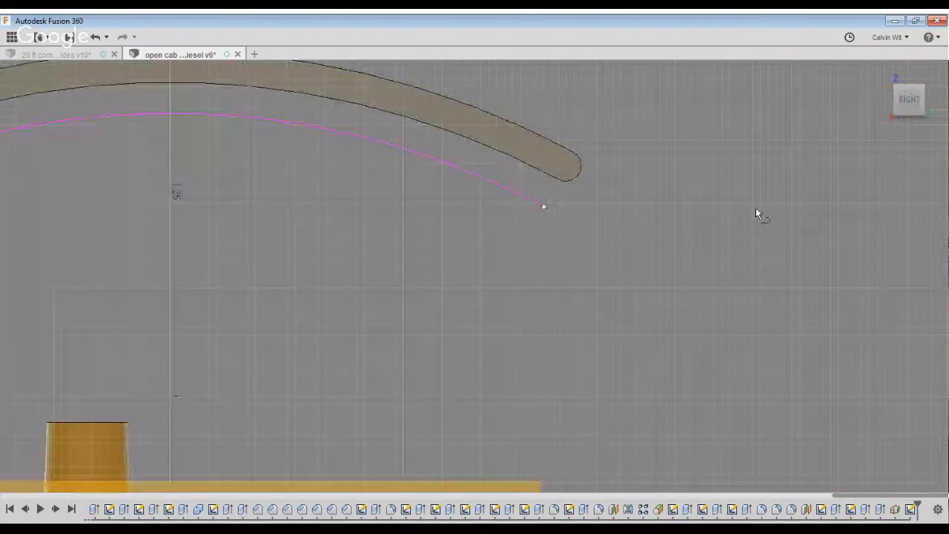
click(728, 197)
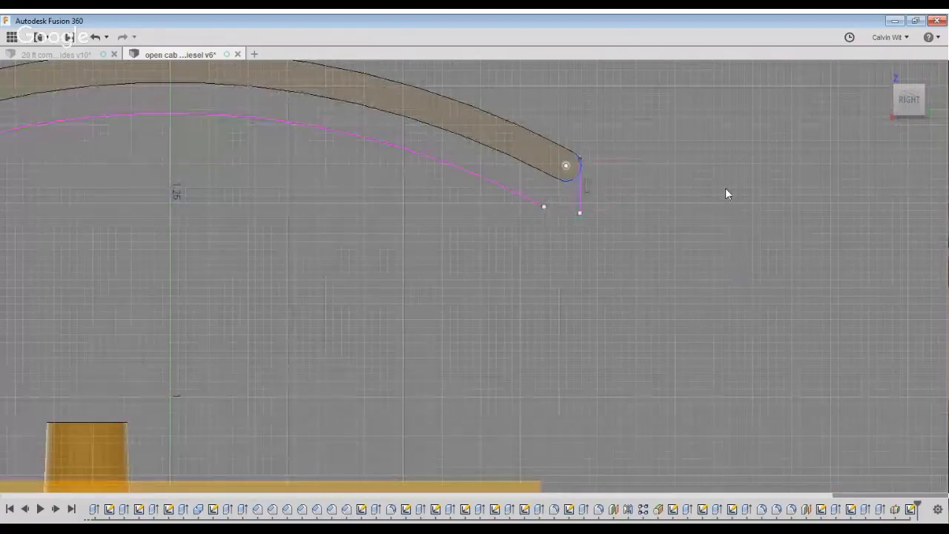
Extend the offset arc outward to meet the vertical lines beneath the roof's lips
scroll(726, 193, up, 2)
click(731, 268)
click(717, 250)
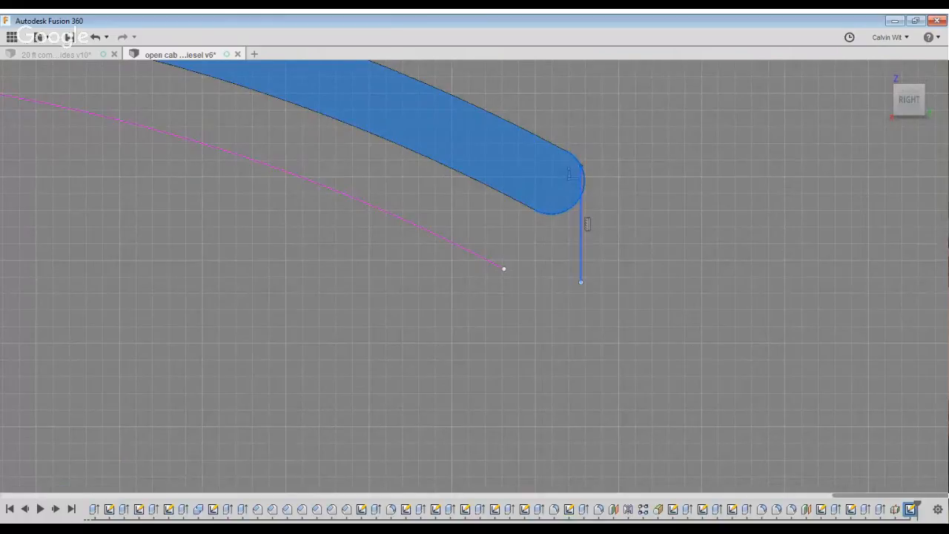
click(816, 305)
scroll(816, 305, down, 3)
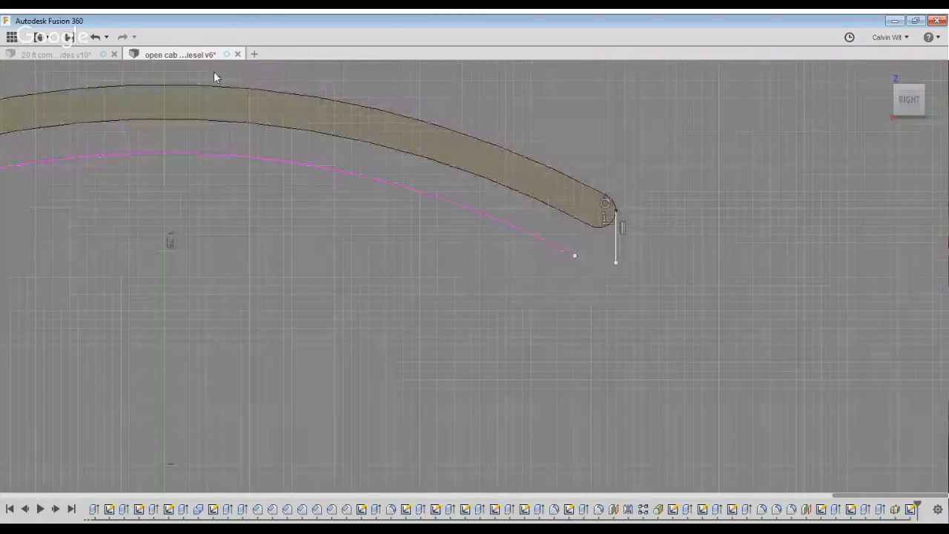
click(696, 306)
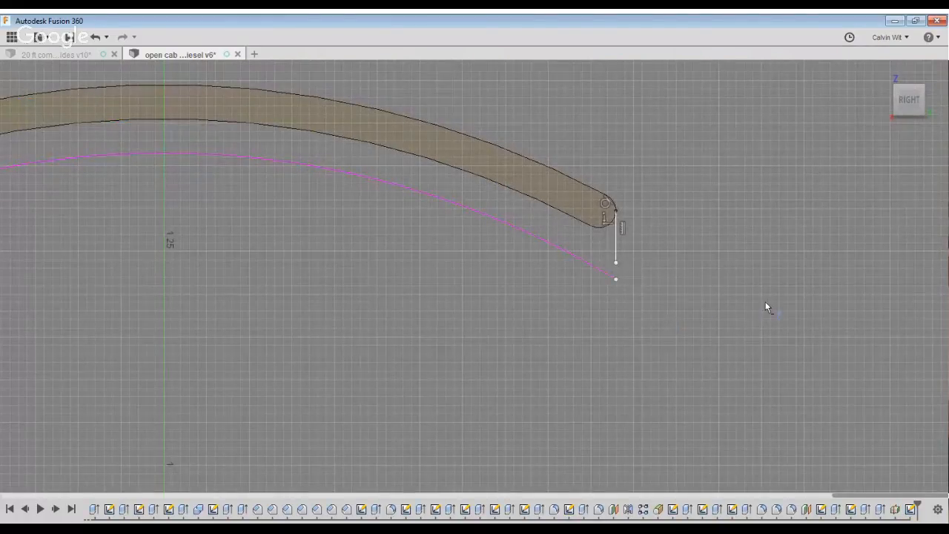
click(772, 301)
Redefine the sketch plane so the roof-rib sketch lies on the end panel's midplane
scroll(771, 301, down, 3)
mouse_move(362, 297)
shift+middle_down()
mouse_move(437, 310)
mouse_move(500, 300)
shift+middle_up()
scroll(437, 310, down, 1)
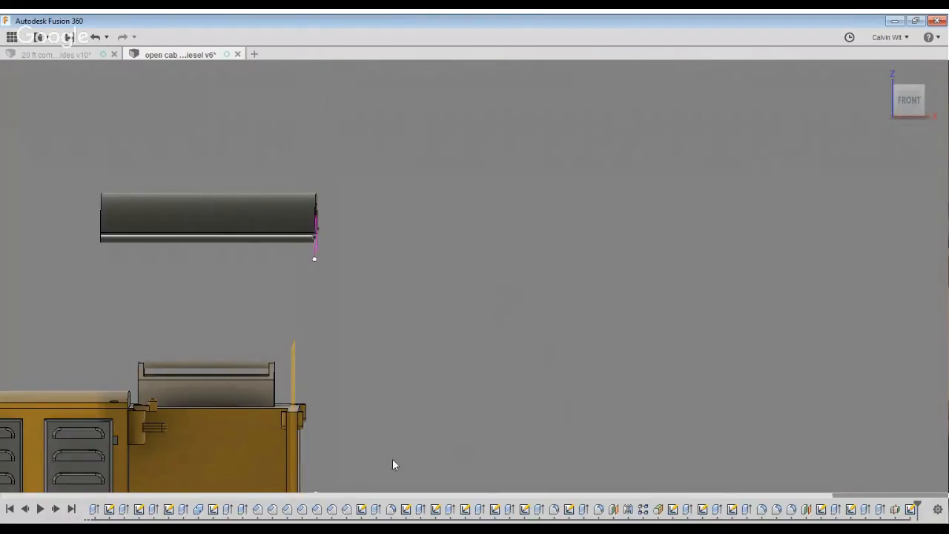
click(369, 474)
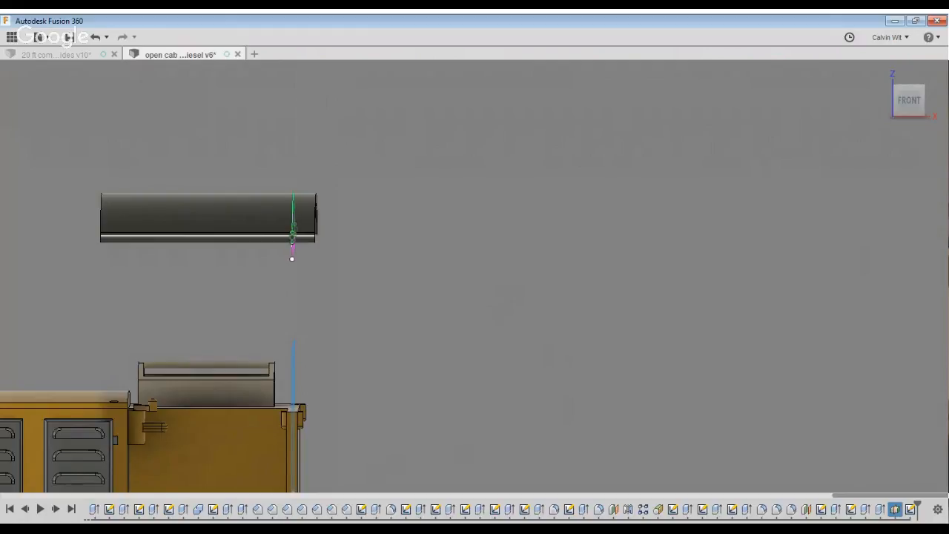
click(712, 295)
shift+middle_drag(712, 296, 445, 282)
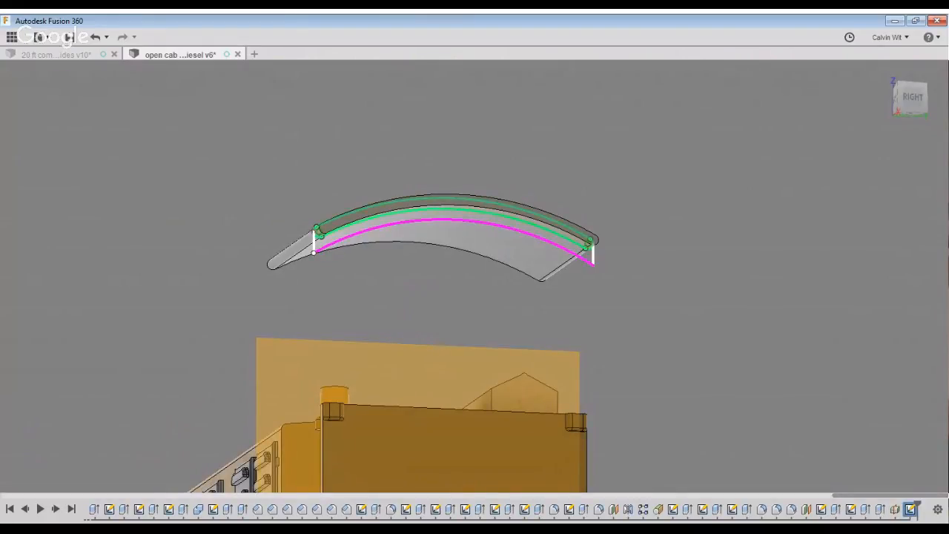
Reopen the rib sketch and fillet the corner between the offset arc and the vertical line at the louvered-side end
double_click(911, 509)
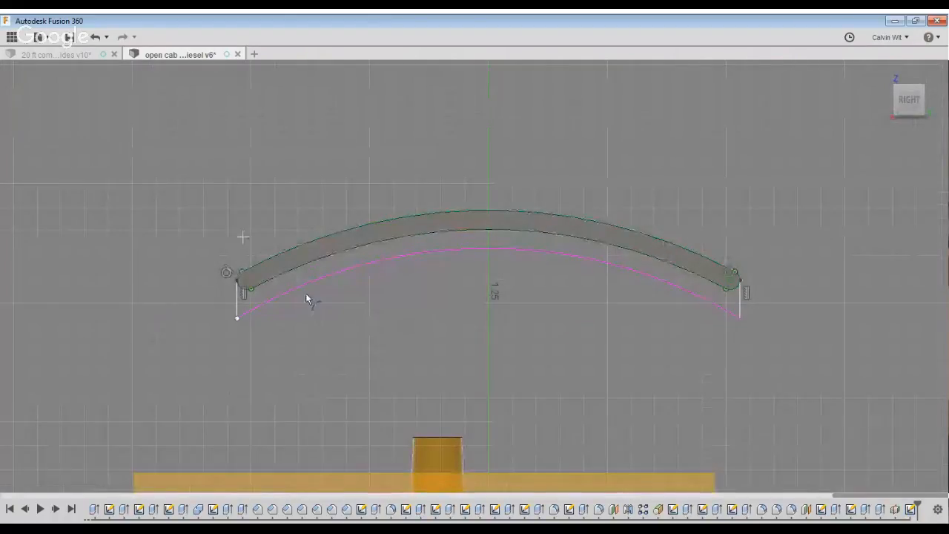
scroll(309, 299, up, 3)
middle_drag(514, 339, 166, 312)
scroll(569, 324, down, 2)
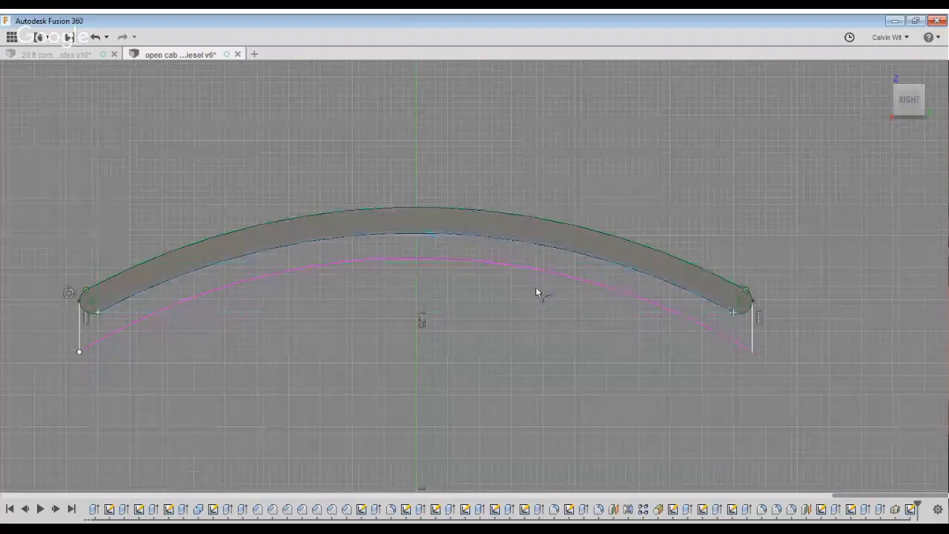
scroll(744, 304, up, 2)
scroll(744, 306, up, 4)
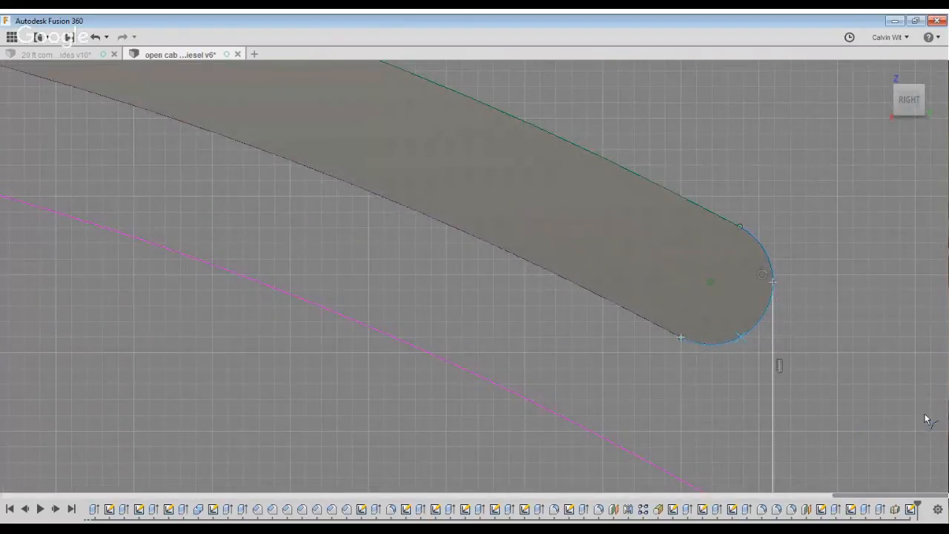
scroll(933, 415, down, 4)
middle_drag(435, 418, 942, 420)
middle_drag(488, 371, 946, 376)
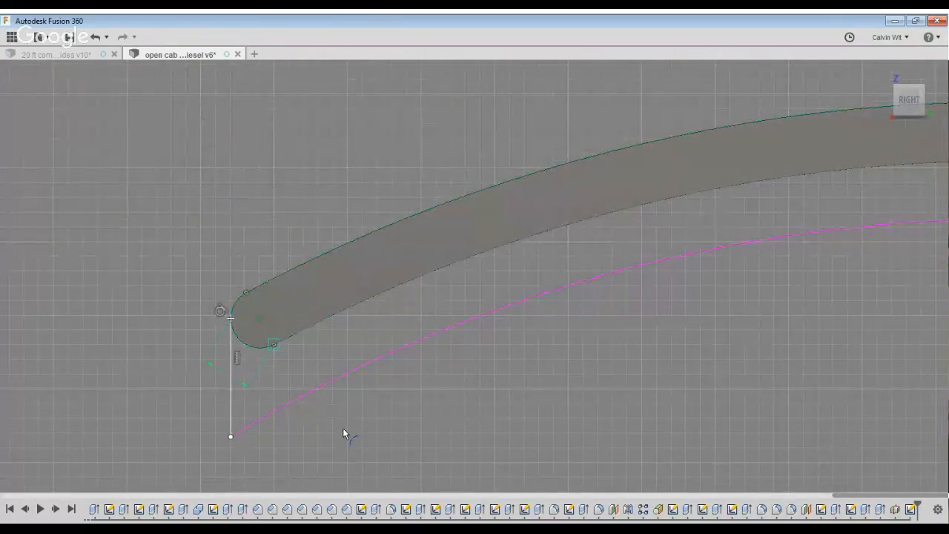
scroll(298, 370, down, 3)
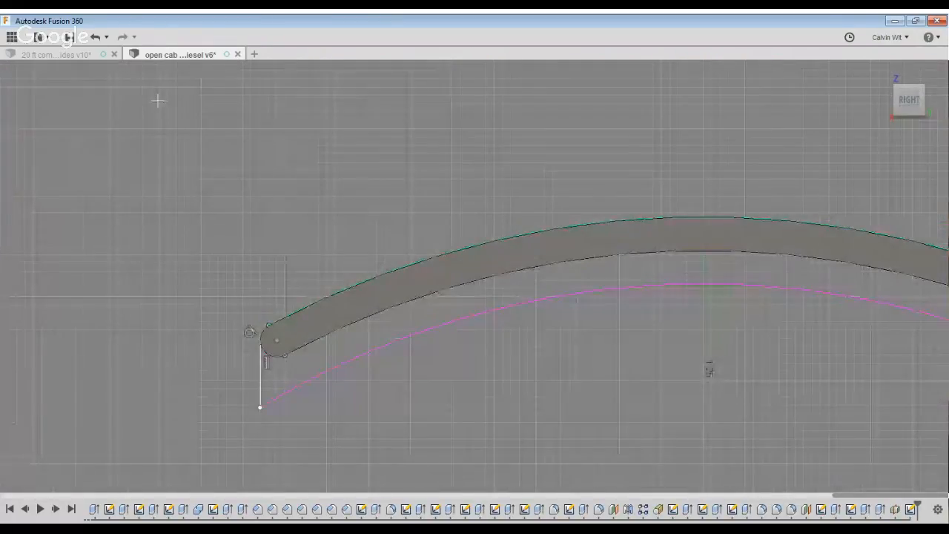
click(333, 489)
click(327, 488)
key(Return)
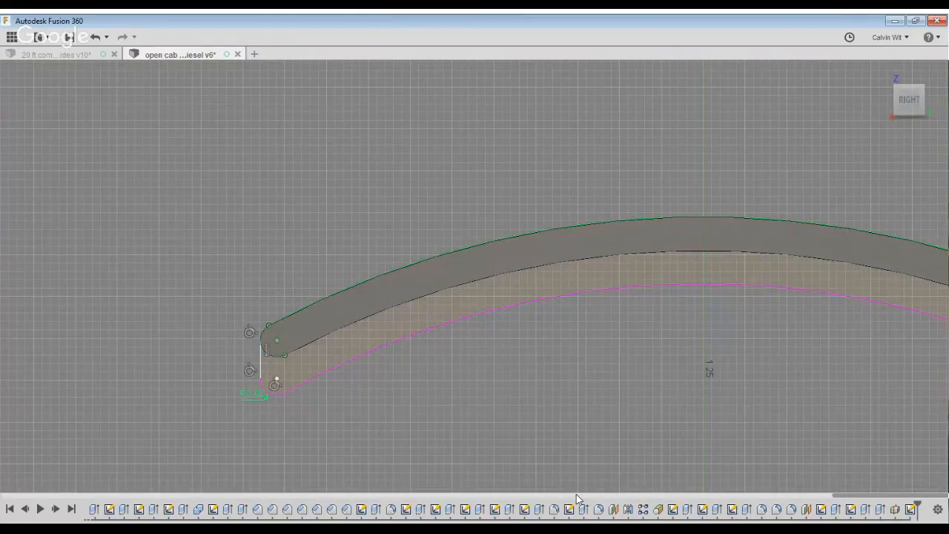
Fillet the matching corner between the offset arc and the vertical line at the box-side end
scroll(464, 402, down, 3)
middle_drag(919, 363, 502, 252)
scroll(567, 246, up, 3)
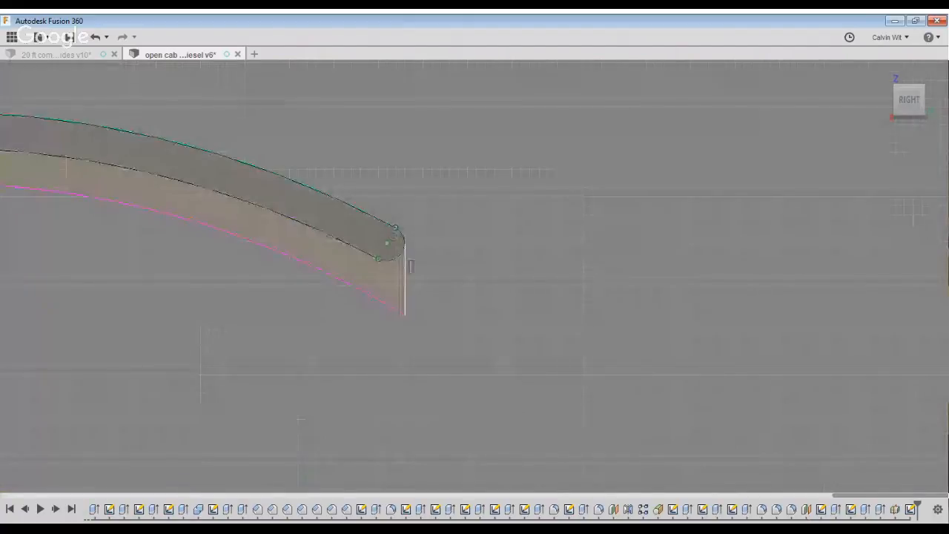
click(485, 373)
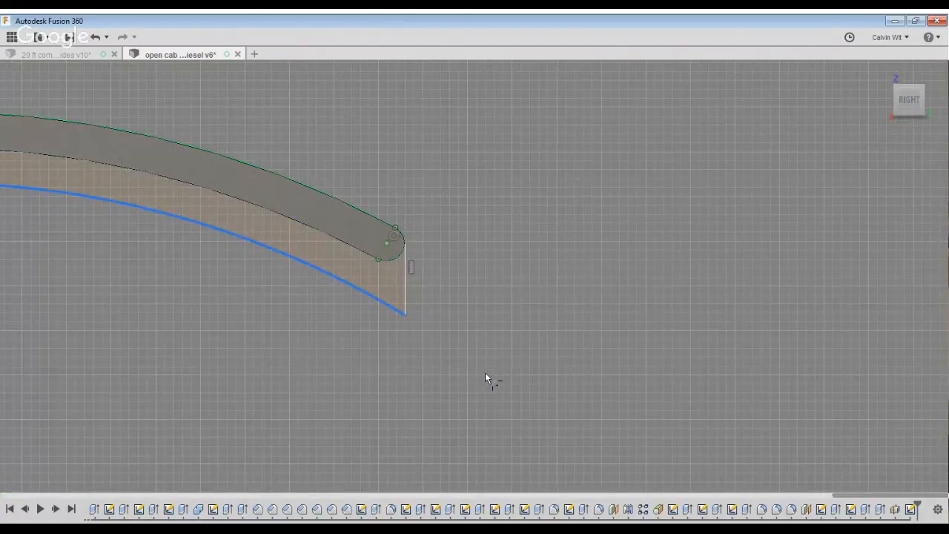
click(499, 360)
key(Return)
scroll(696, 364, down, 3)
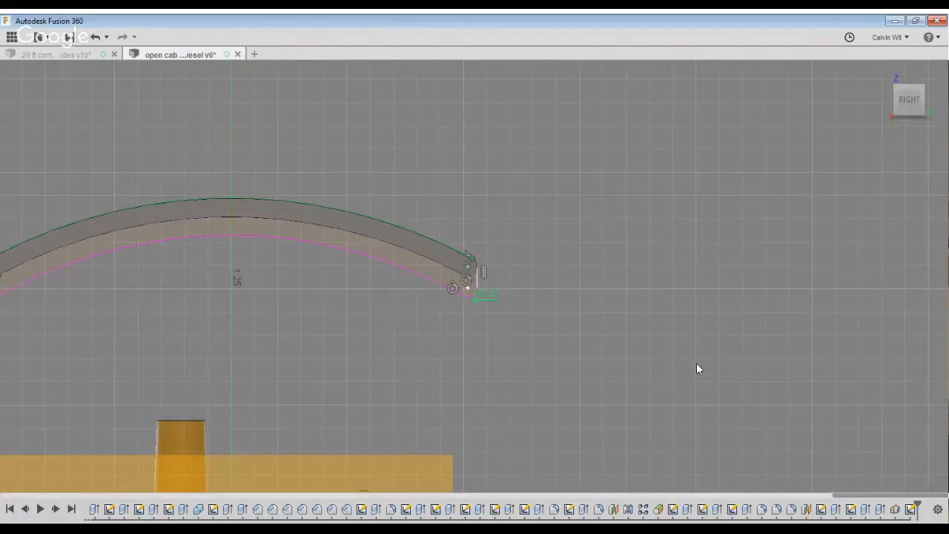
scroll(696, 363, down, 3)
Extrude the curved rib profile beneath the roof symmetrically by 0.05 to both sides of the midplane
key(e)
shift+middle_drag(424, 377, 553, 393)
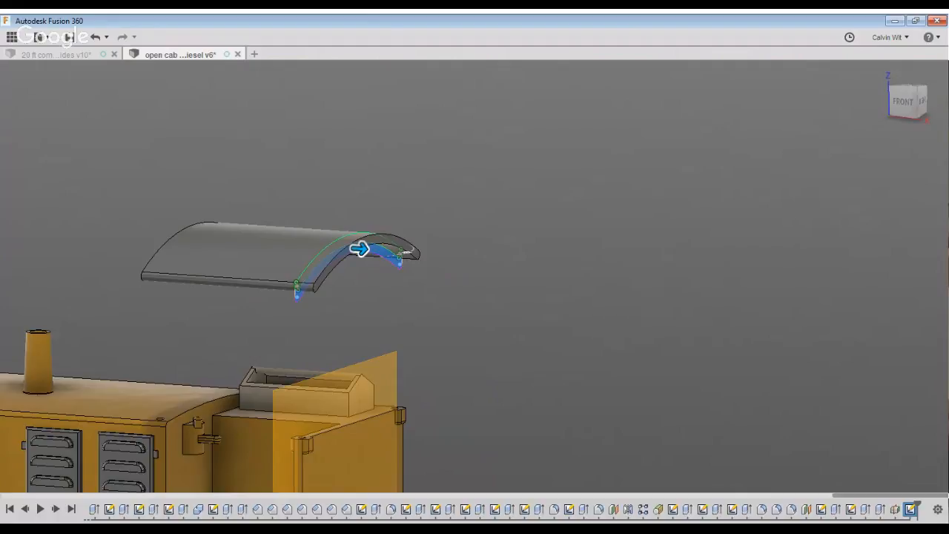
text(5)
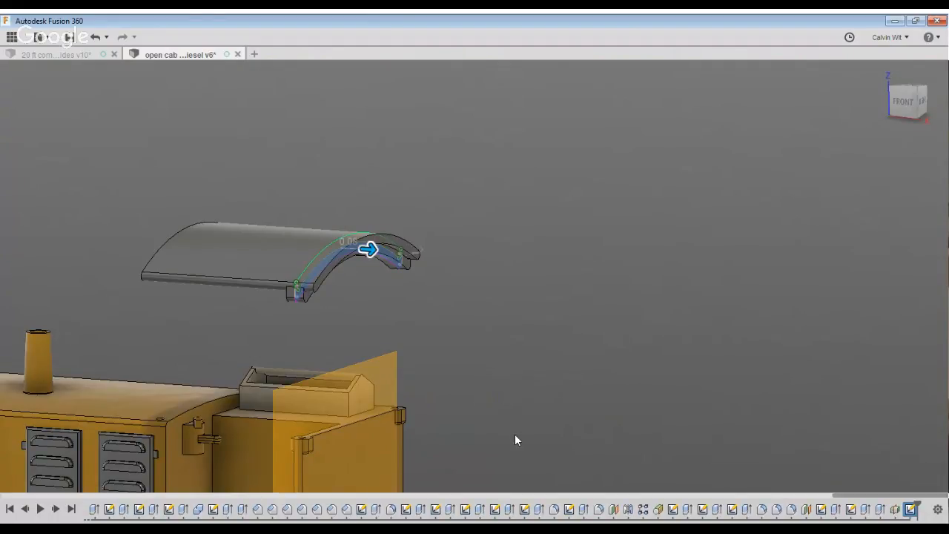
shift+middle_drag(514, 434, 535, 417)
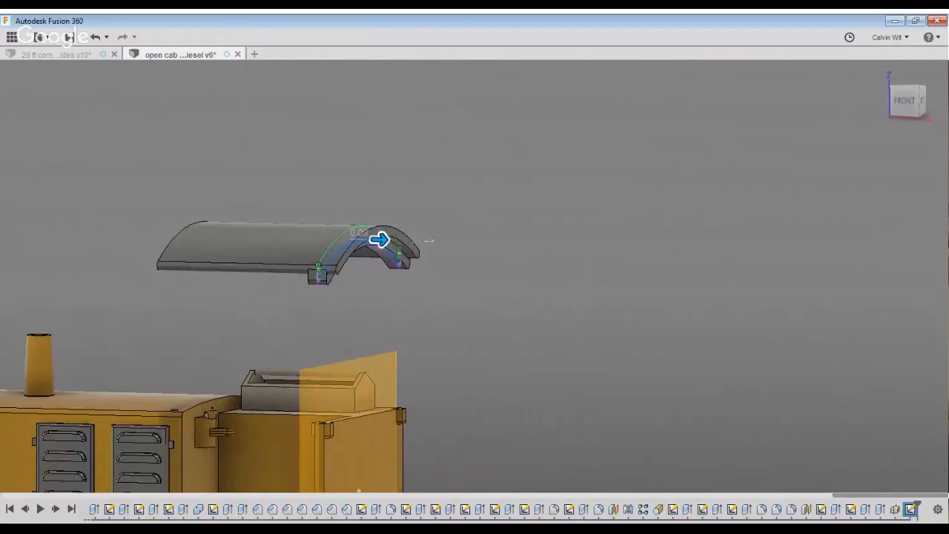
key(Return)
shift+middle_drag(806, 376, 893, 372)
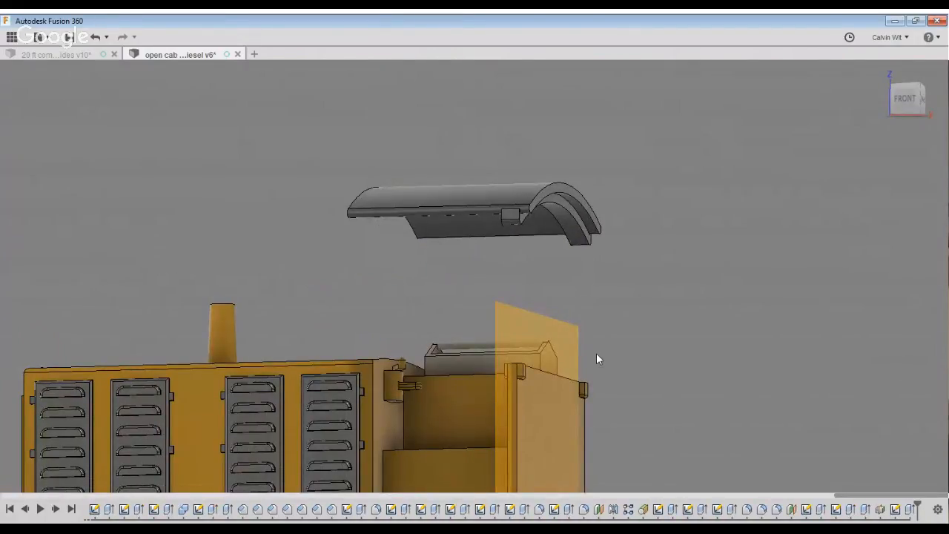
Measure between the louvered-side post hole in the hood top and the hole in the cab panel's corner block
scroll(596, 355, down, 3)
shift+middle_drag(596, 354, 558, 448)
scroll(570, 282, up, 5)
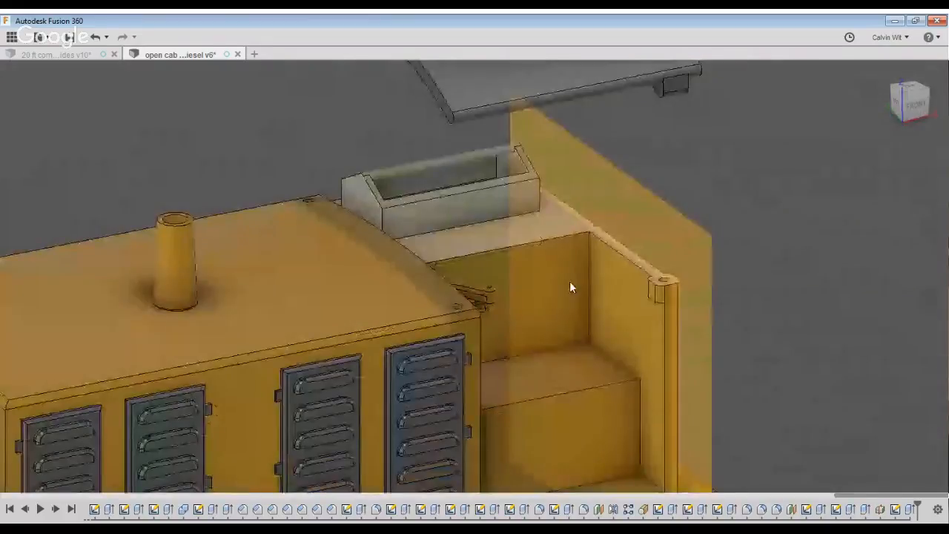
scroll(570, 282, down, 3)
scroll(564, 437, up, 5)
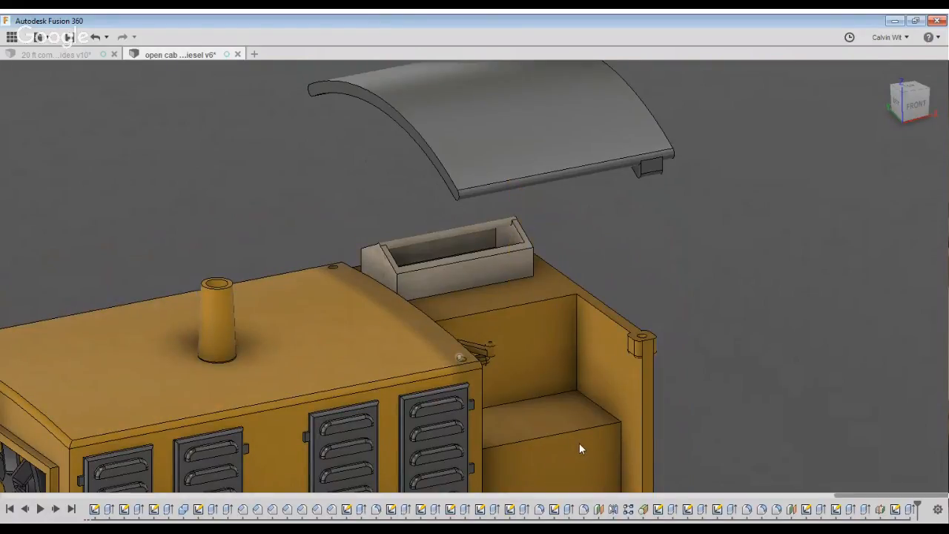
scroll(582, 450, up, 3)
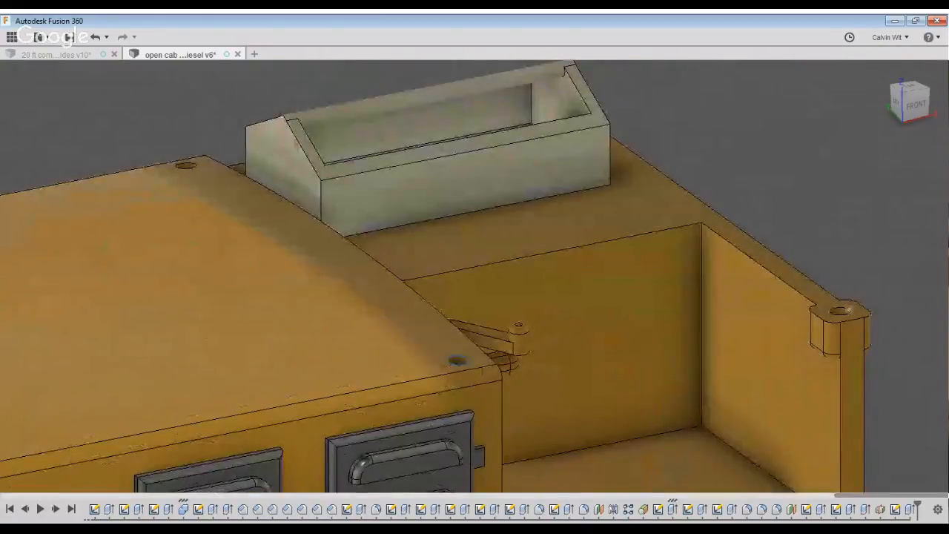
click(840, 312)
middle_drag(840, 312, 803, 256)
key(Escape)
scroll(934, 311, down, 4)
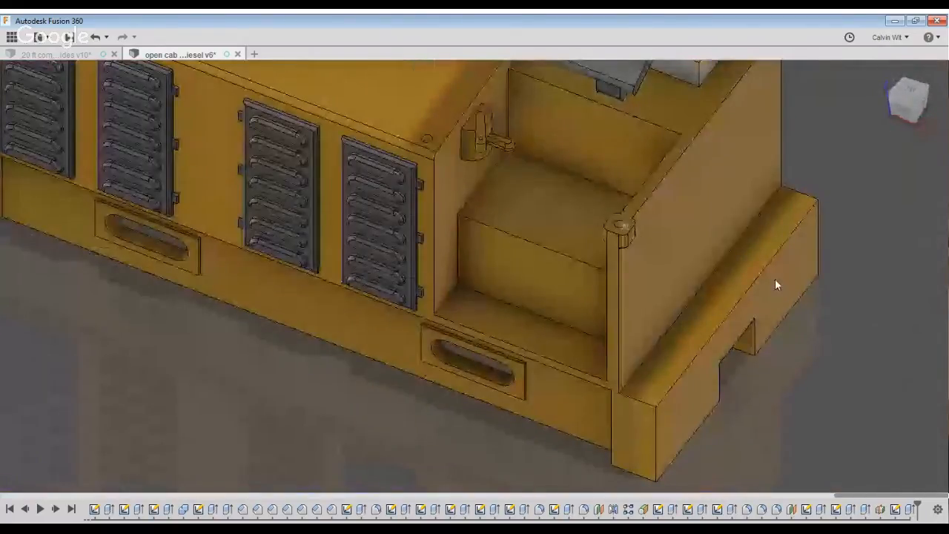
Measure the centre spacing from the corner block's hole on the louvered side to the nearest hood-top post hole
scroll(620, 225, up, 4)
click(620, 223)
middle_drag(311, 93, 517, 238)
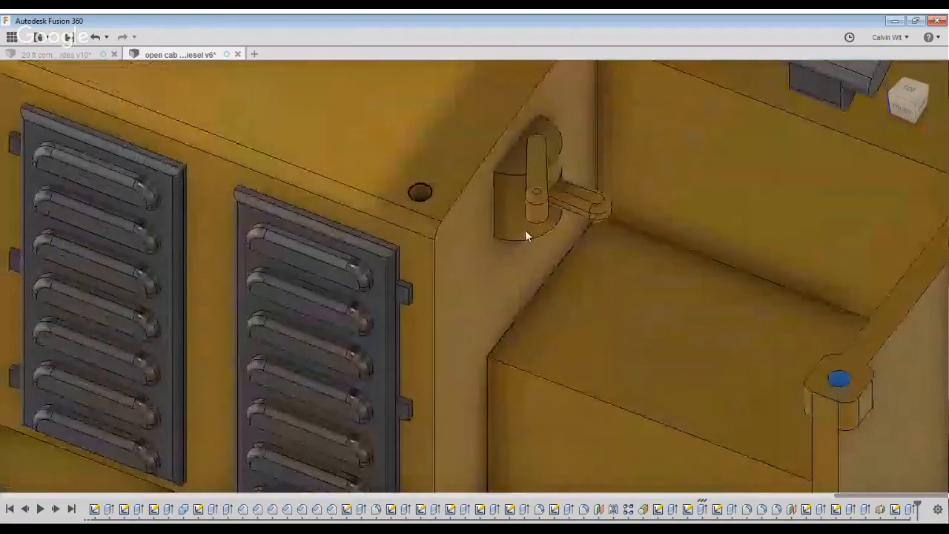
click(419, 192)
scroll(852, 445, down, 2)
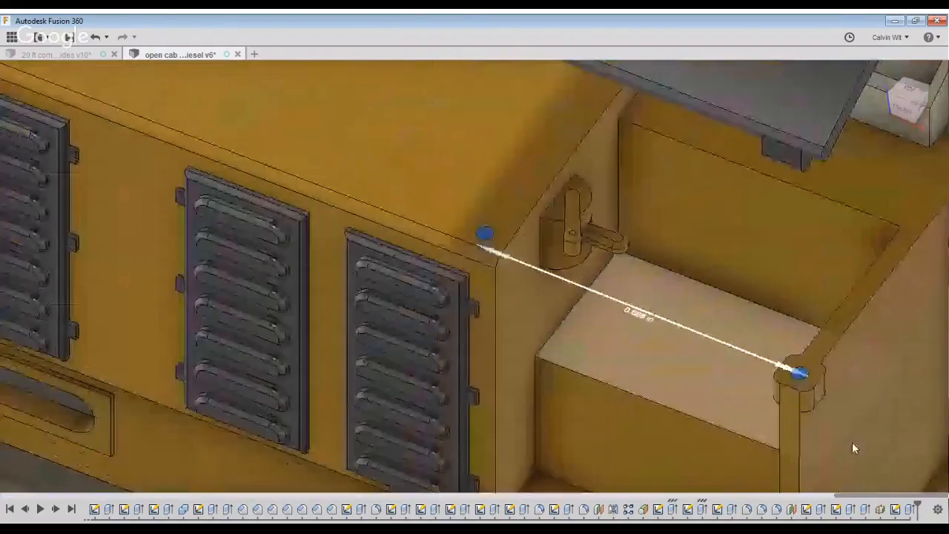
shift+middle_drag(852, 442, 848, 414)
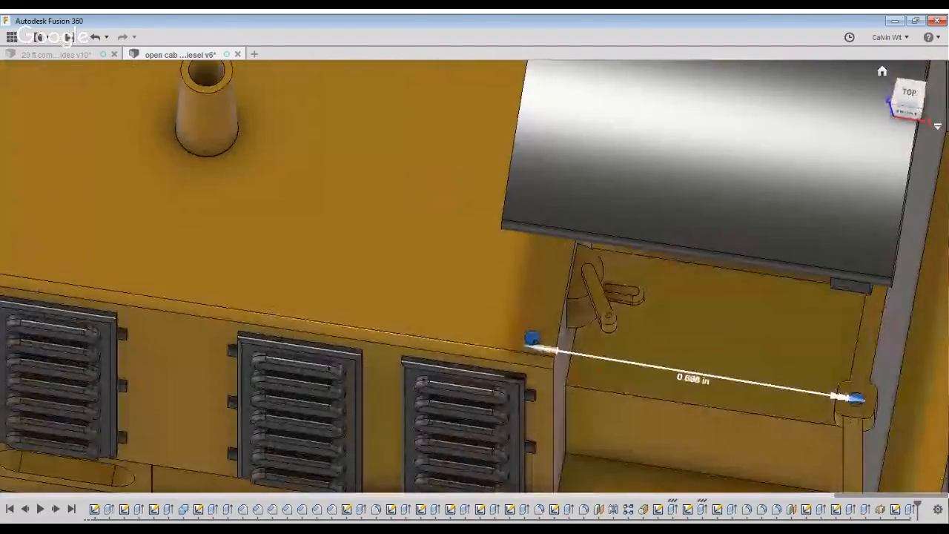
key(Escape)
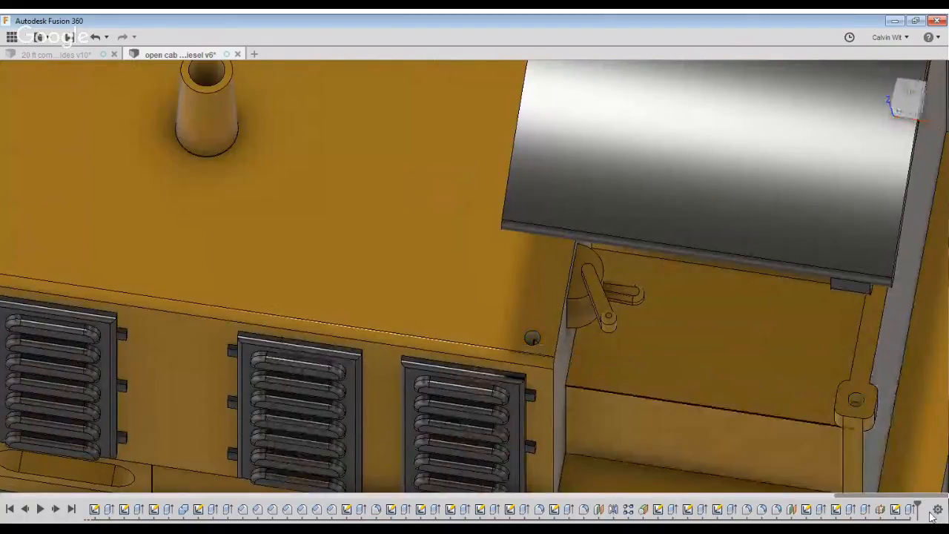
Try to offset a construction plane from the existing rib's midplane toward the hood's post holes
shift+middle_drag(937, 475, 948, 409)
scroll(934, 443, down, 3)
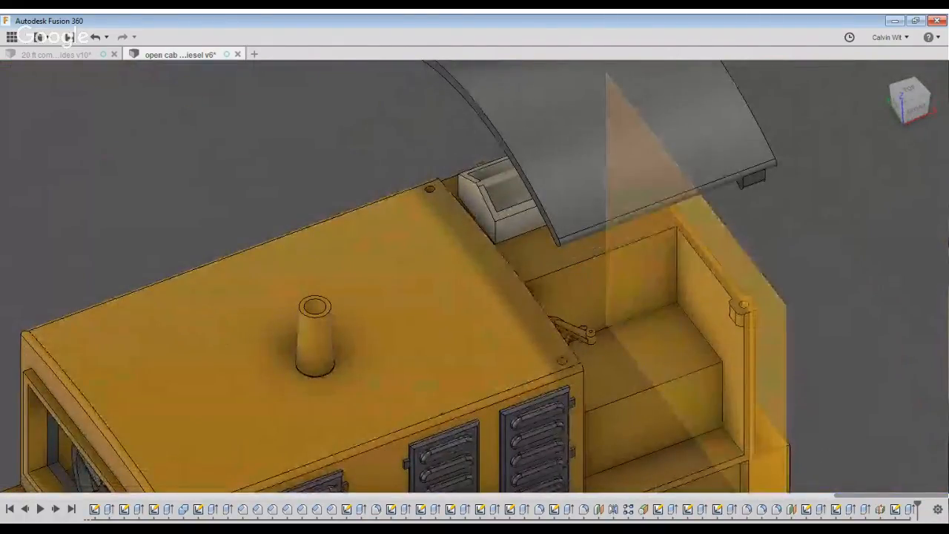
click(774, 273)
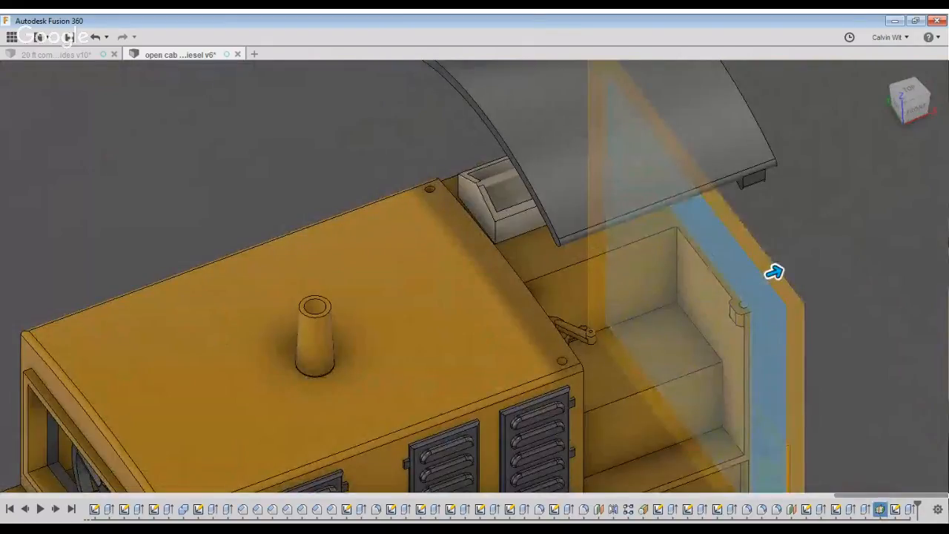
text(-8)
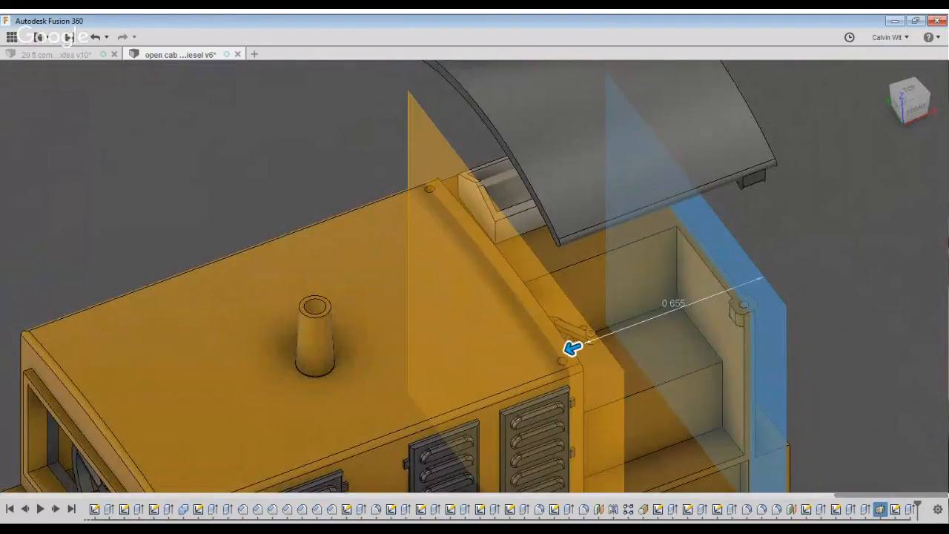
key(Return)
scroll(816, 286, down, 3)
shift+middle_drag(293, 202, 283, 128)
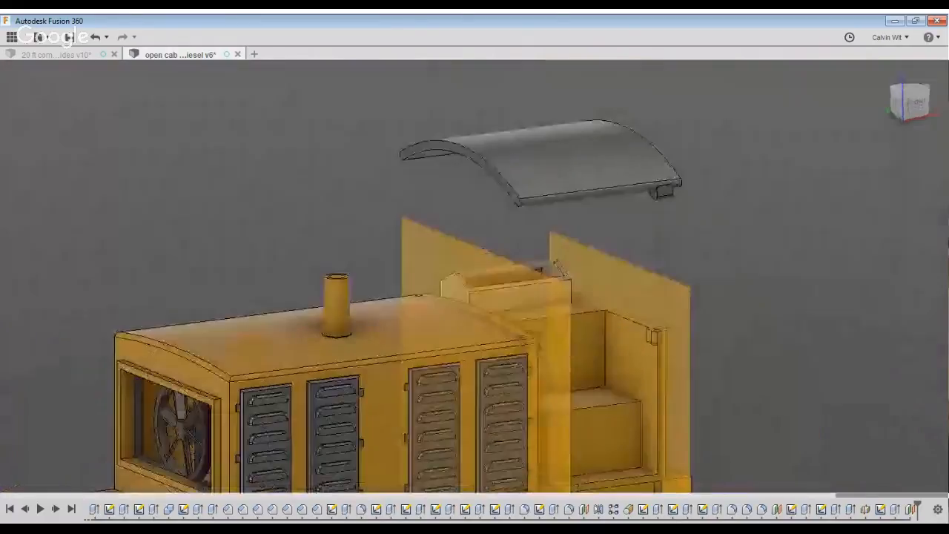
click(566, 330)
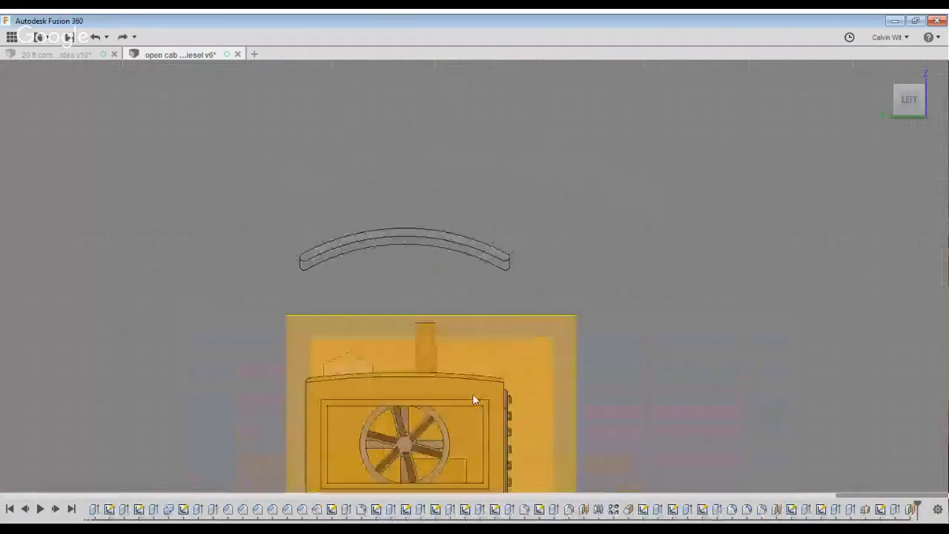
click(644, 59)
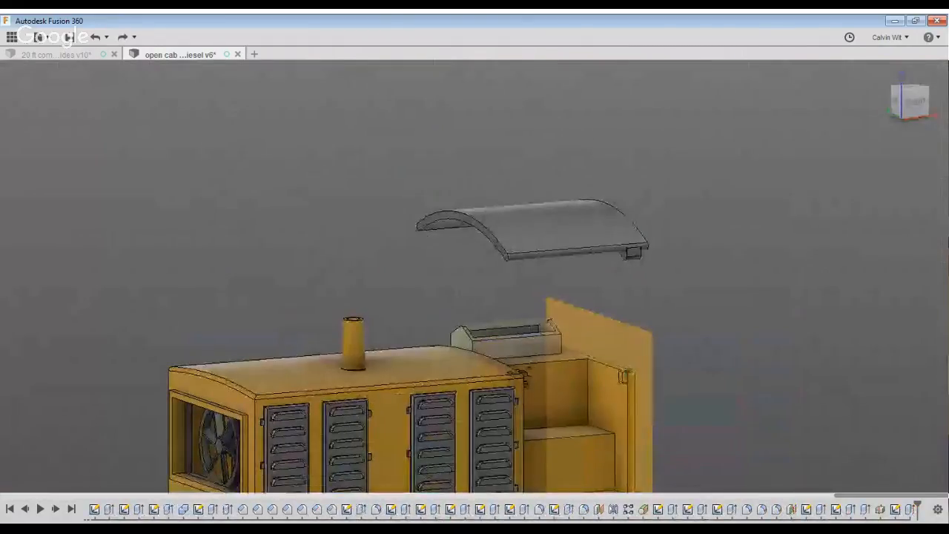
Copy the rib body lengthwise beneath the roof to the hood end, in line with the hood's post holes
key(m)
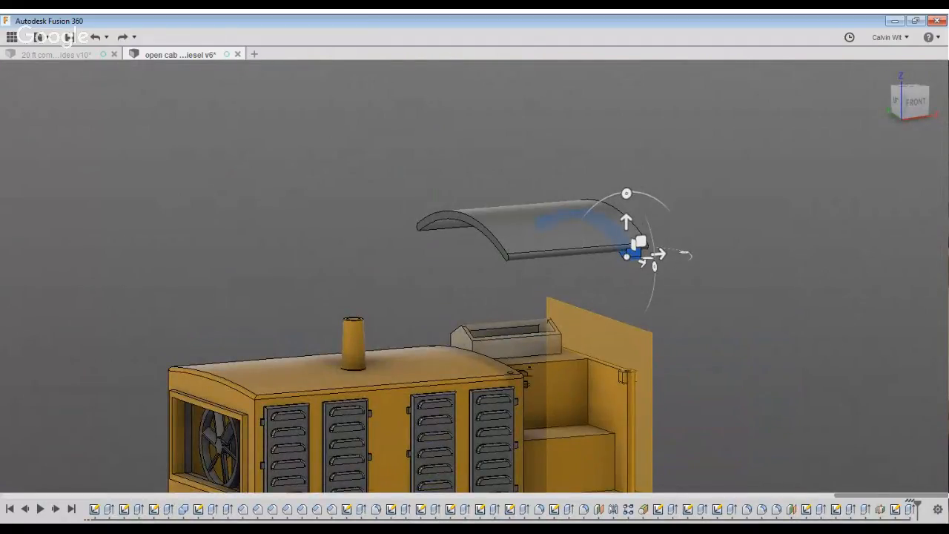
drag(826, 316, 738, 320)
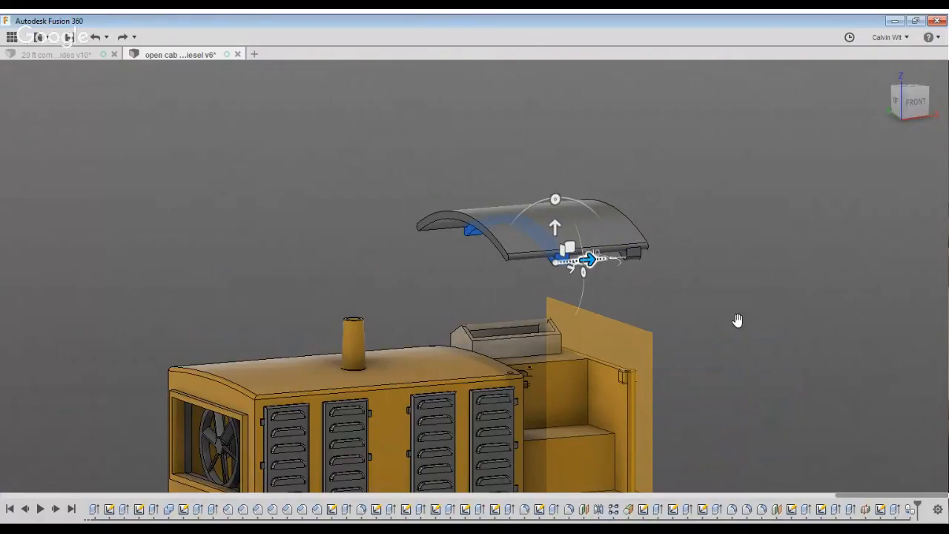
key(Return)
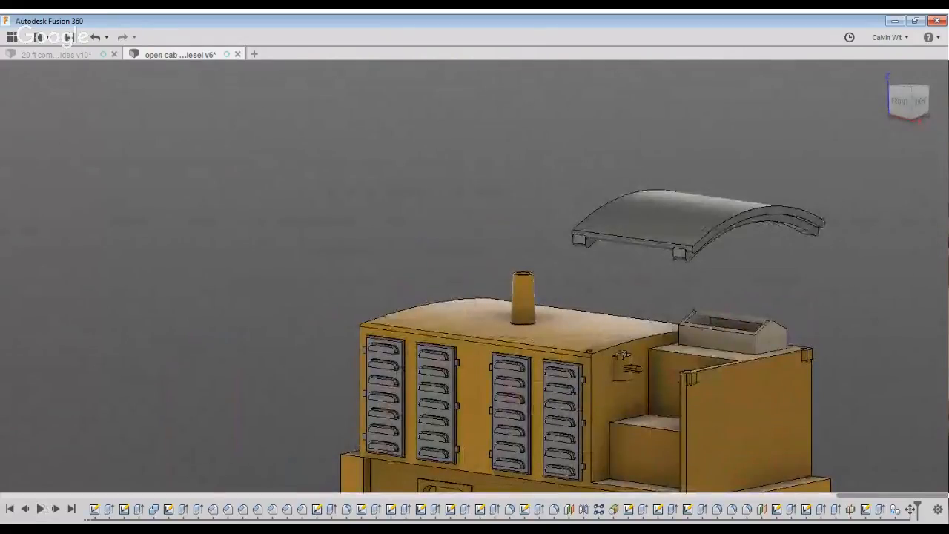
Combine the curved roof and its two supporting ribs into a single body
click(771, 273)
click(841, 310)
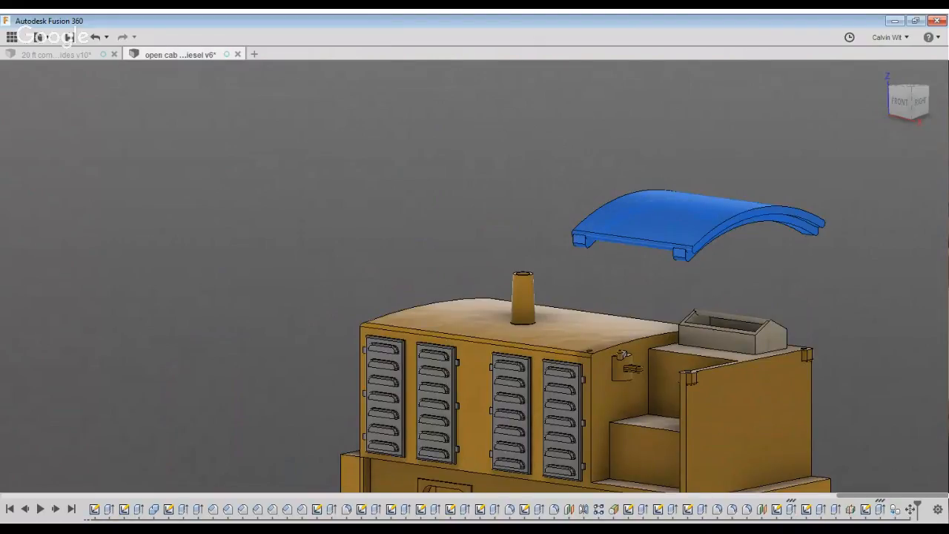
key(Return)
shift+middle_drag(82, 427, 37, 408)
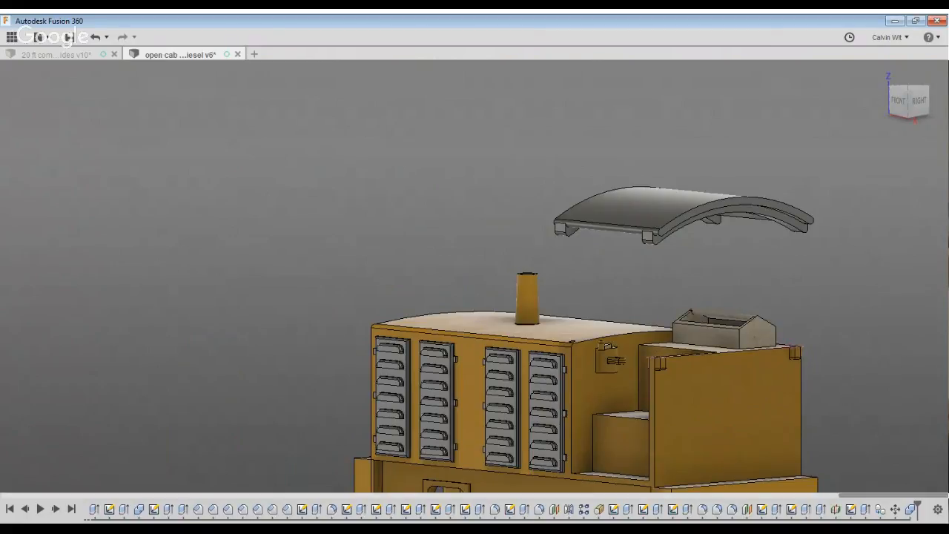
Extrude the two hood-top post hole profiles upward 0.60 as a cut into the hood-end rib
shift+middle_drag(533, 324, 556, 341)
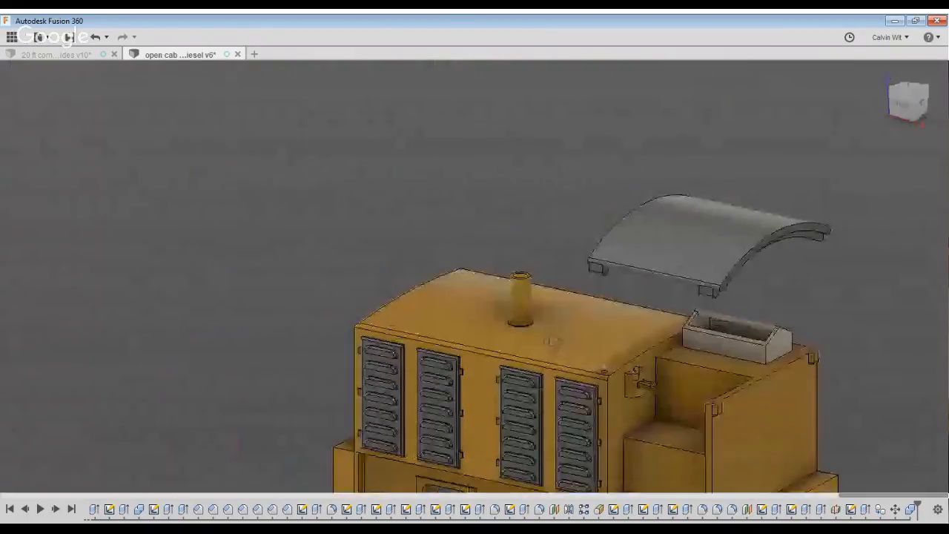
scroll(558, 343, up, 2)
scroll(778, 460, up, 3)
click(616, 395)
mouse_move(801, 479)
middle_down()
mouse_move(616, 515)
mouse_move(592, 457)
middle_up()
shift+middle_drag(568, 375, 623, 380)
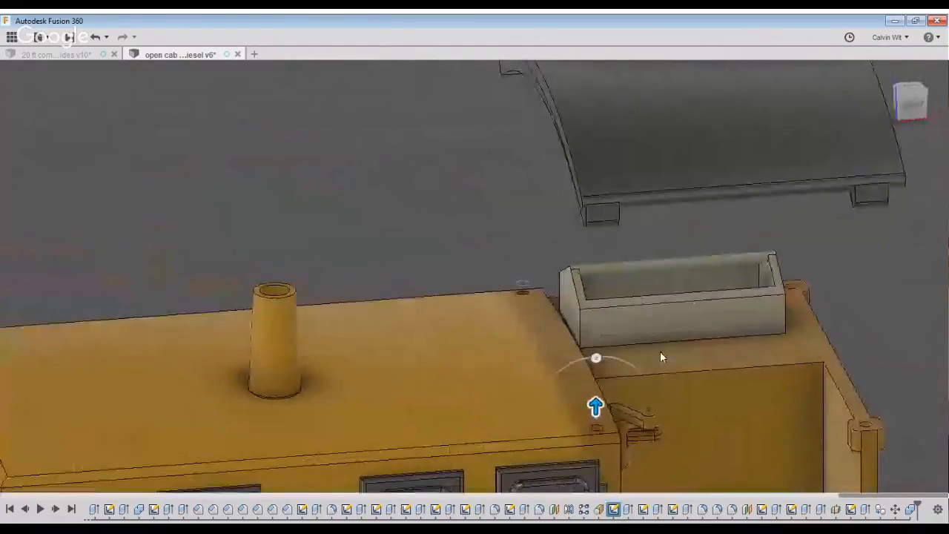
click(522, 291)
scroll(549, 263, down, 4)
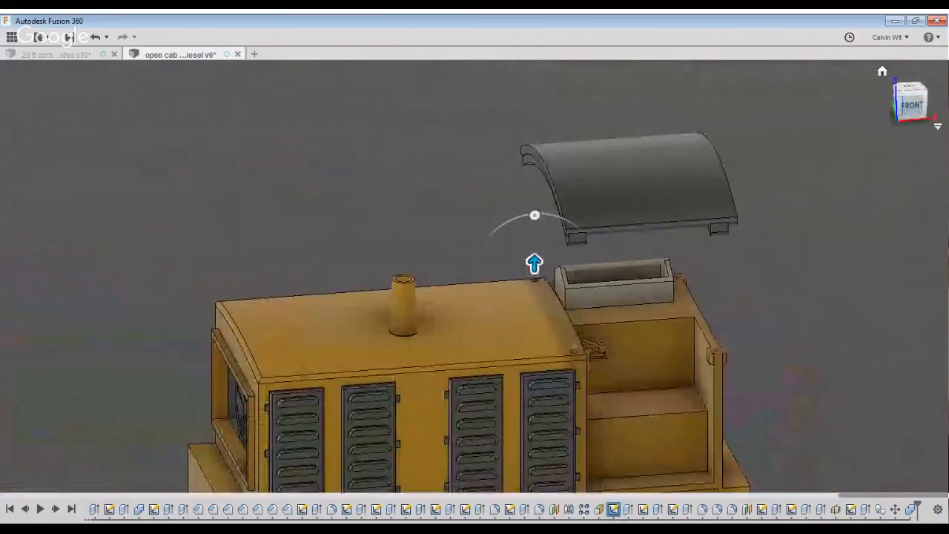
click(898, 102)
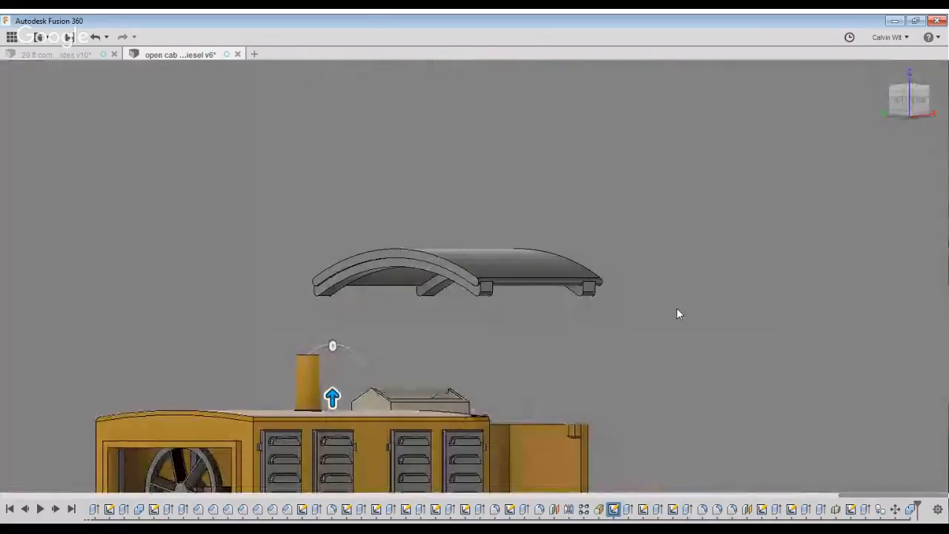
click(899, 100)
middle_drag(360, 428, 468, 451)
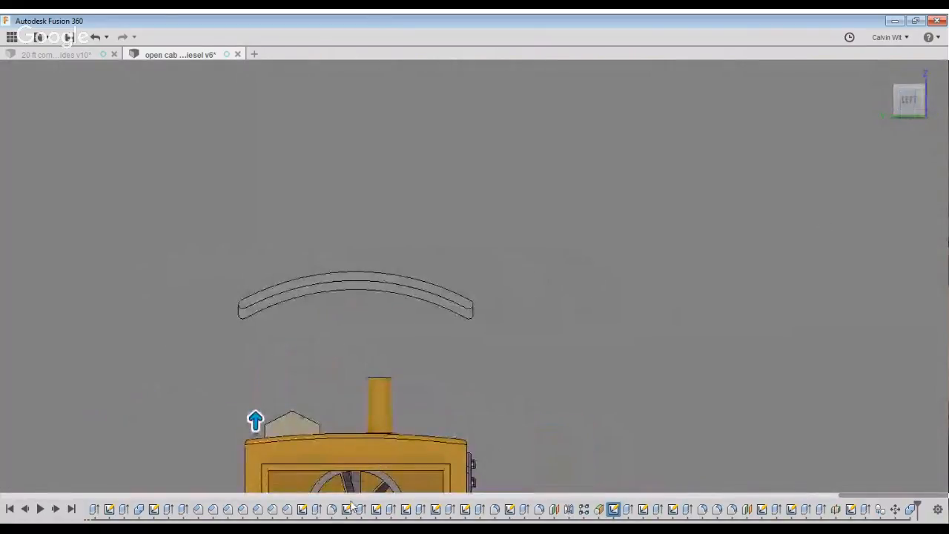
drag(255, 420, 361, 360)
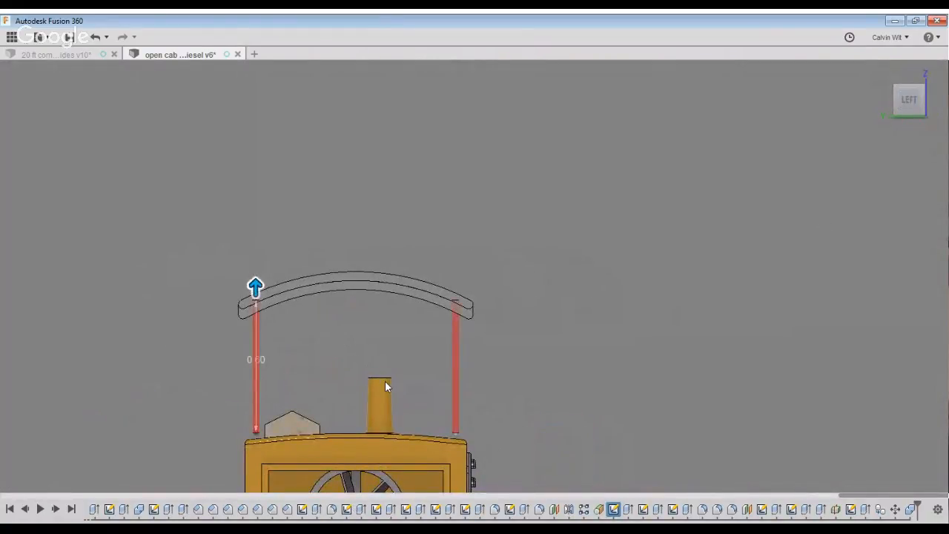
scroll(385, 380, up, 4)
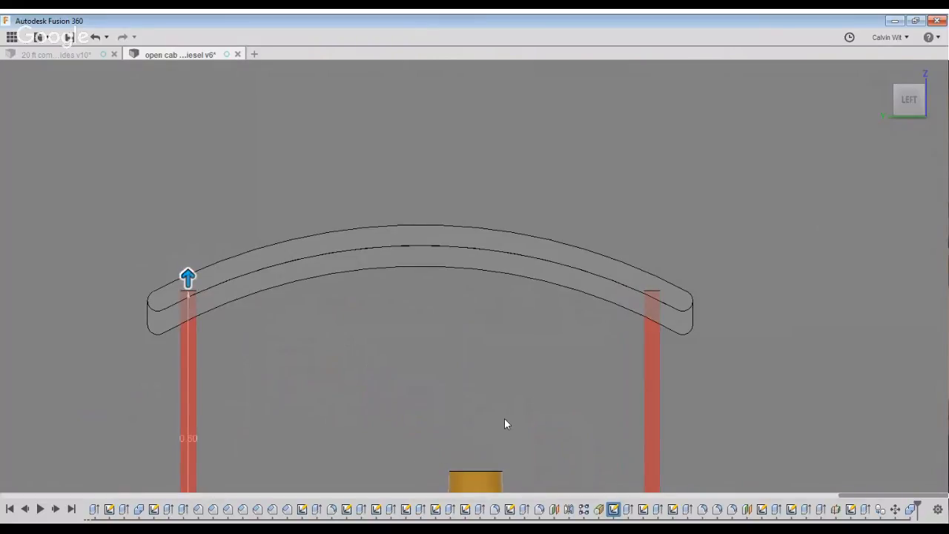
key(Return)
Extrude-cut the two corner-block hole profiles up into the other rib, ending level with the existing rib hole's end face
shift+middle_drag(459, 378, 931, 363)
middle_drag(932, 437, 604, 433)
scroll(605, 432, up, 5)
click(445, 379)
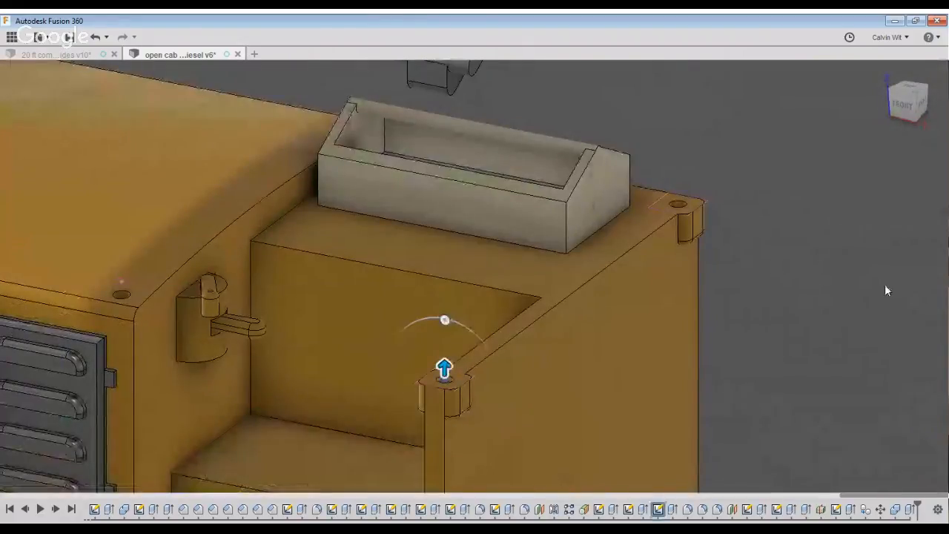
click(678, 204)
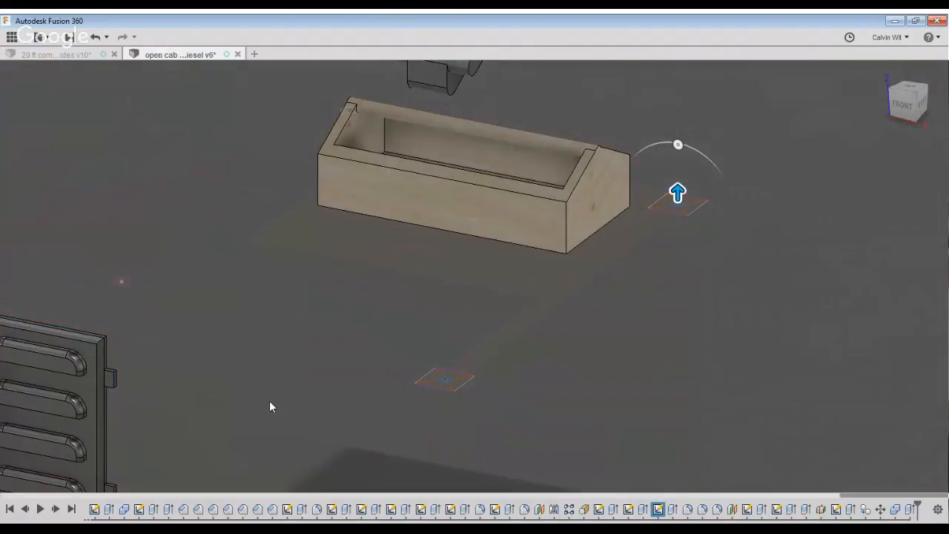
shift+middle_drag(270, 402, 326, 230)
scroll(384, 304, down, 5)
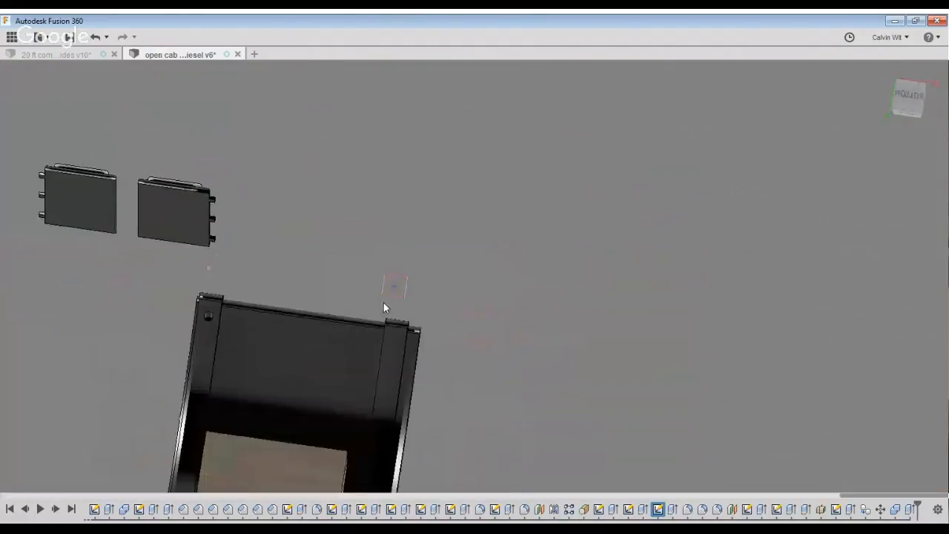
scroll(225, 396, up, 8)
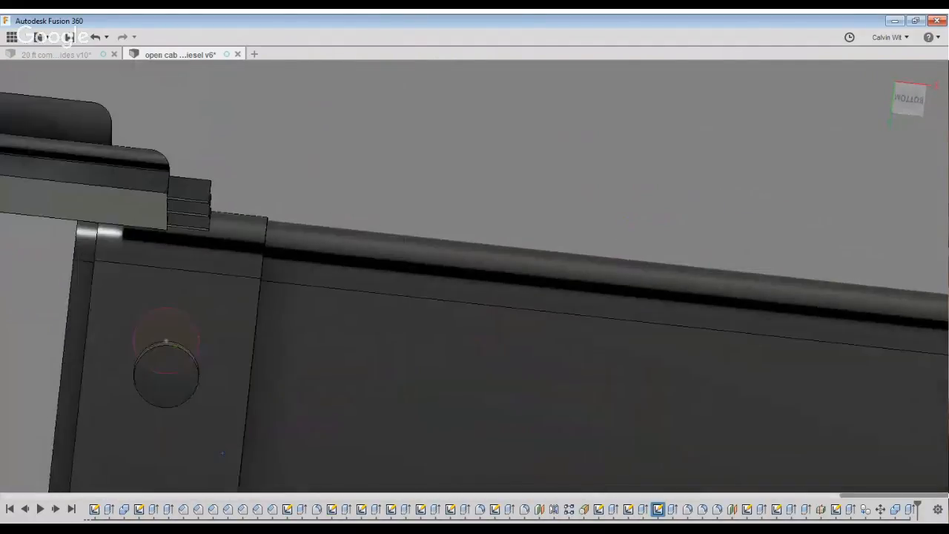
middle_drag(221, 470, 412, 432)
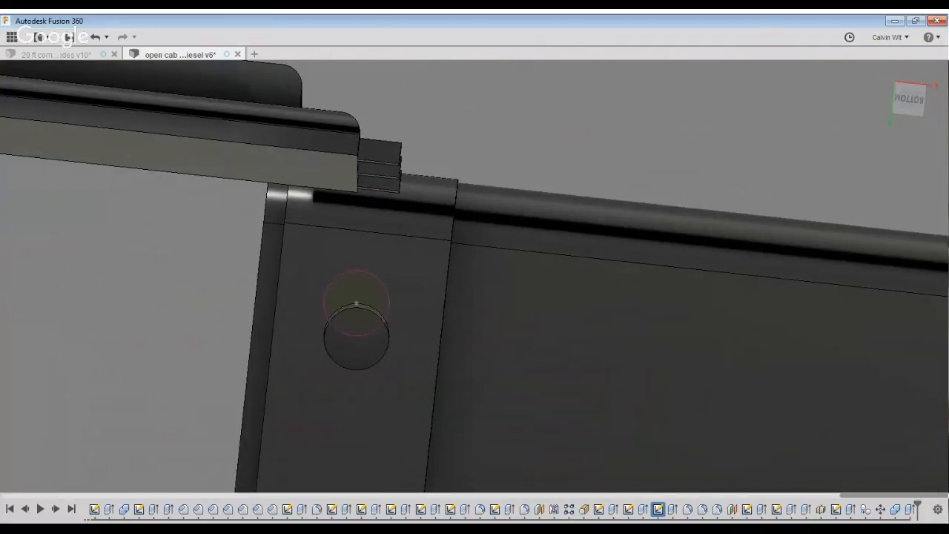
scroll(464, 428, down, 3)
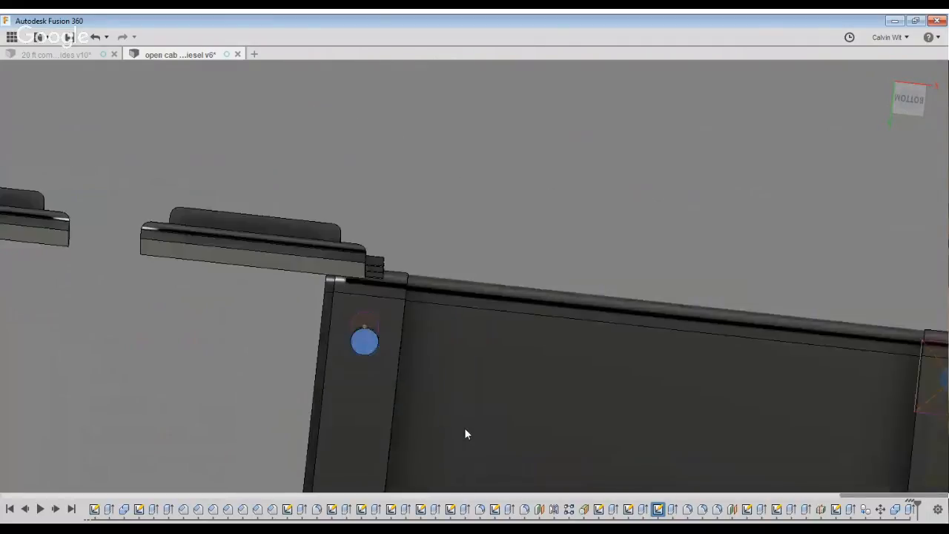
scroll(466, 434, down, 2)
shift+middle_drag(767, 267, 863, 408)
key(Return)
Extrude the end faces of all four rib holes downward as round posts reaching slightly below the corner-block hole sketch
scroll(801, 307, down, 4)
middle_drag(890, 368, 812, 397)
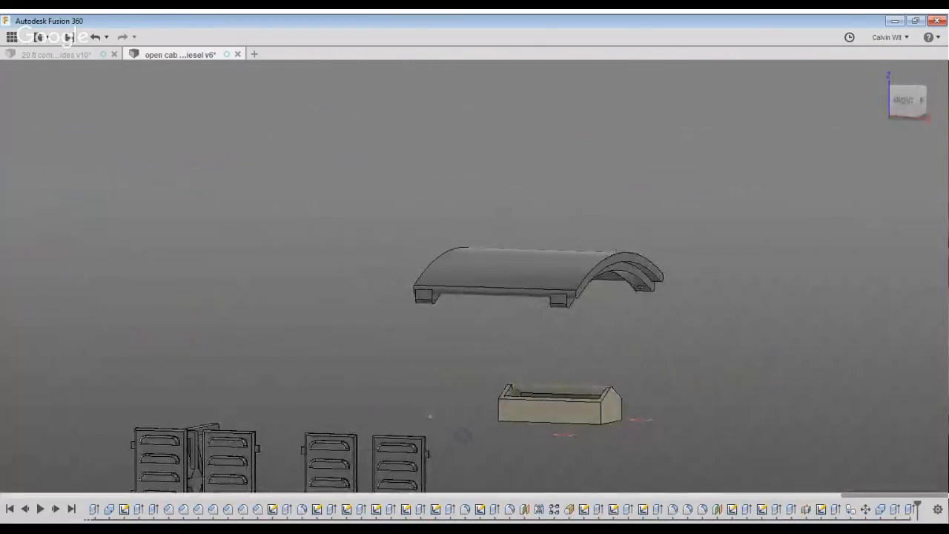
shift+middle_drag(571, 479, 630, 415)
scroll(507, 367, up, 4)
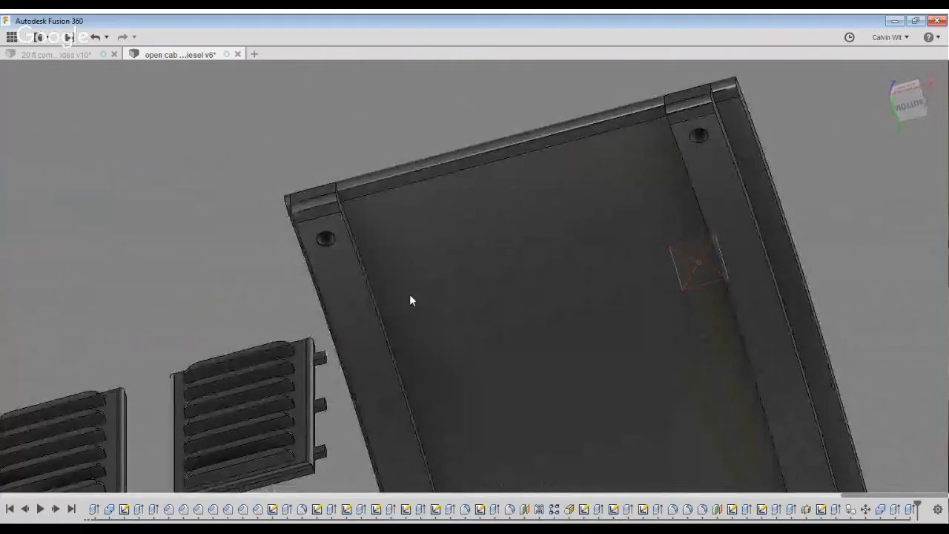
shift+middle_drag(409, 295, 413, 296)
click(326, 233)
click(700, 130)
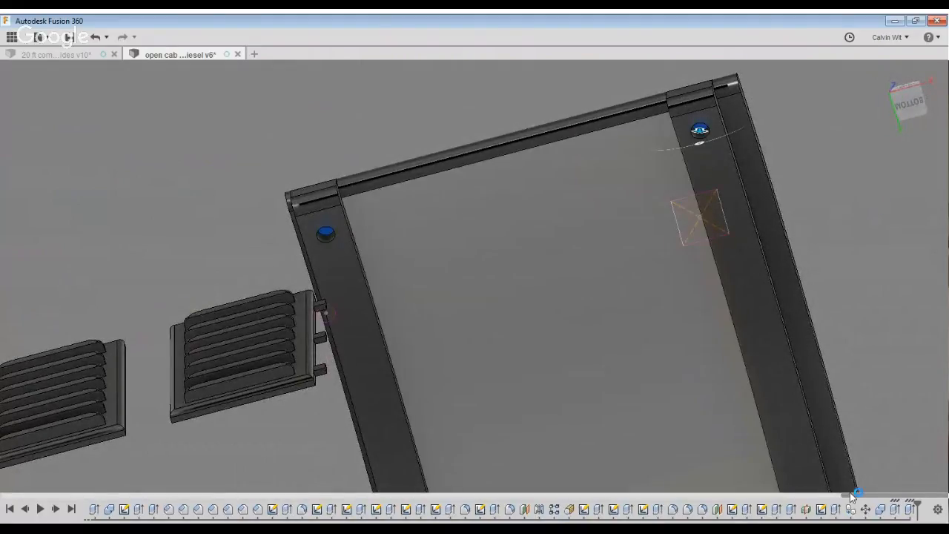
middle_drag(871, 205, 877, 465)
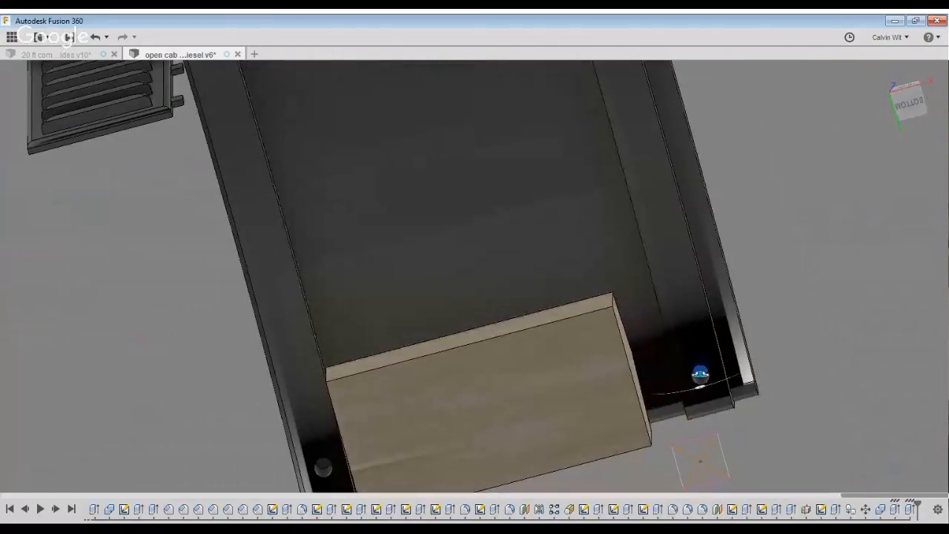
middle_drag(323, 467, 486, 331)
click(485, 327)
scroll(486, 329, down, 1)
scroll(604, 410, down, 4)
shift+middle_drag(569, 268, 623, 436)
scroll(625, 438, up, 2)
scroll(725, 414, up, 3)
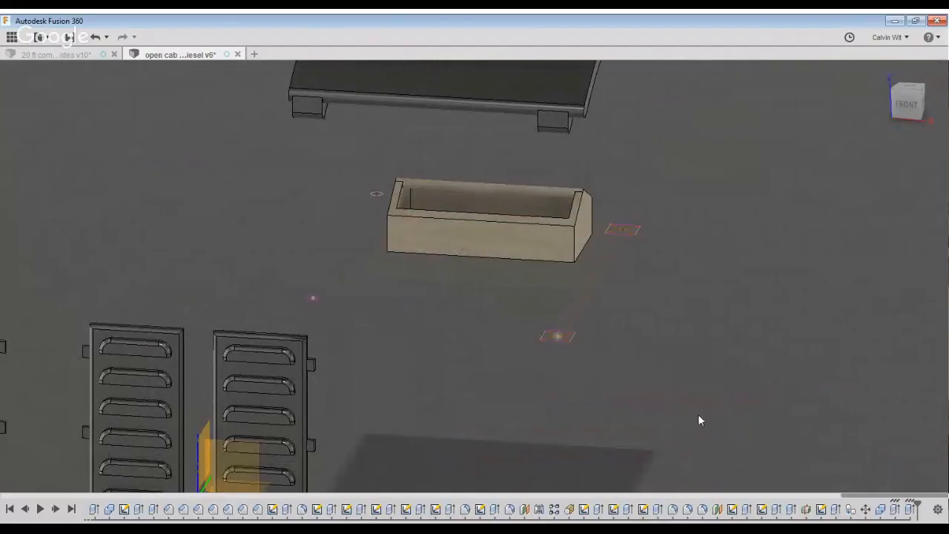
key(e)
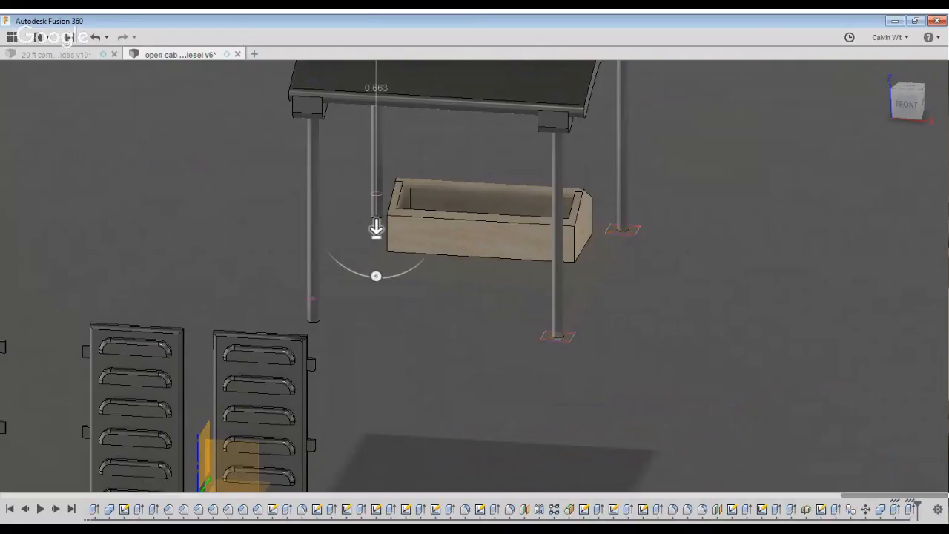
drag(376, 228, 376, 239)
key(Return)
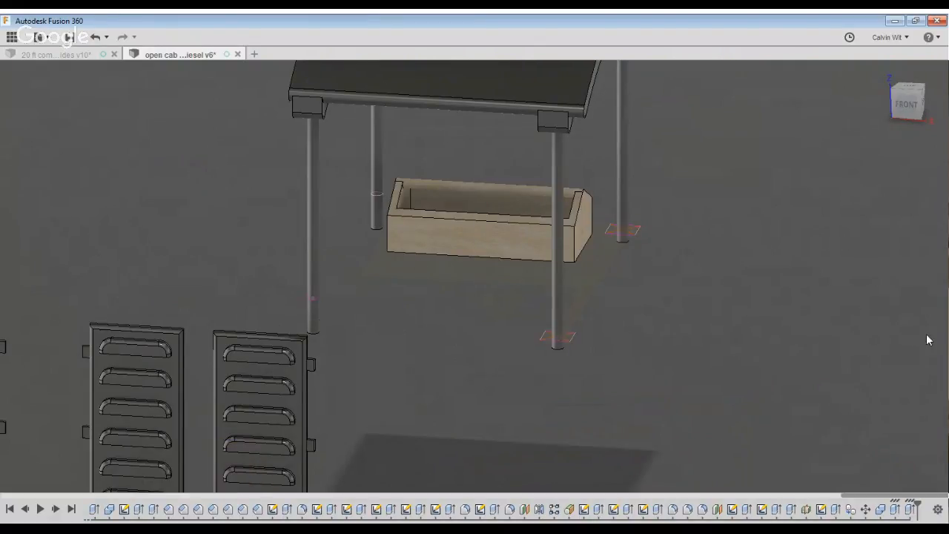
Show the hidden yellow locomotive body together with the cab roof and posts, and save the design
scroll(709, 232, down, 3)
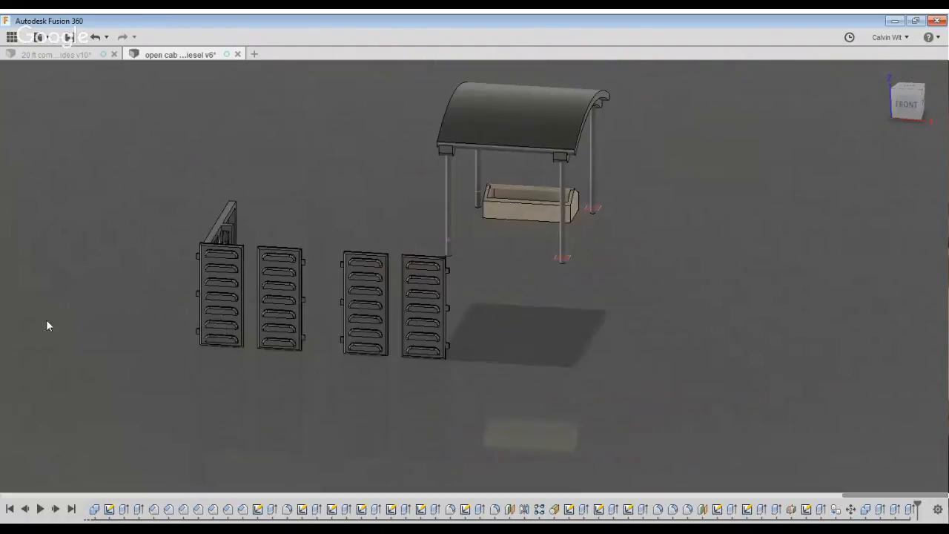
middle_drag(364, 283, 378, 295)
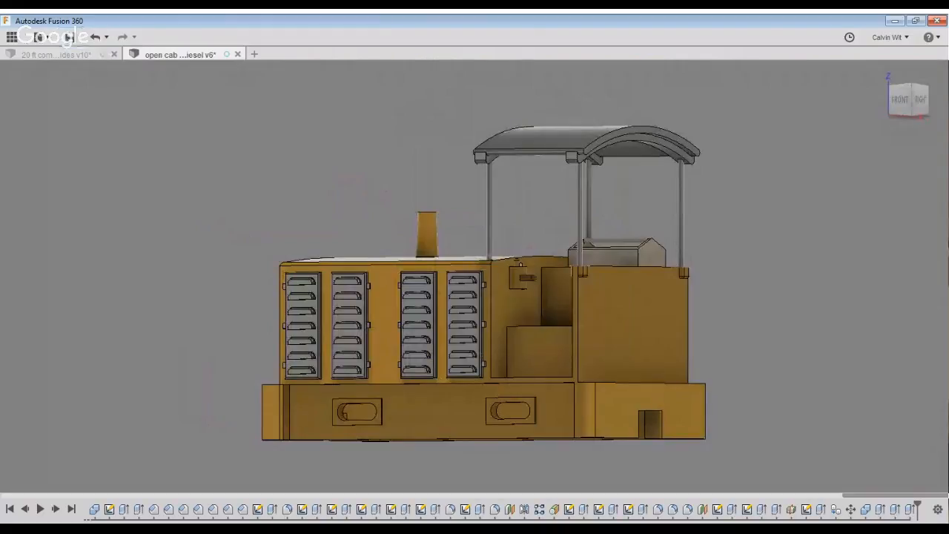
click(69, 37)
middle_drag(469, 293, 448, 334)
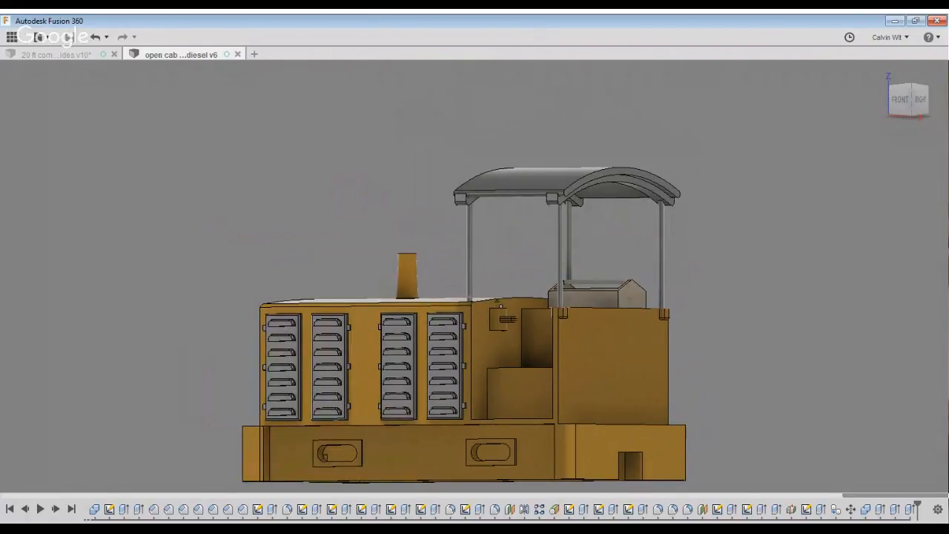
click(673, 205)
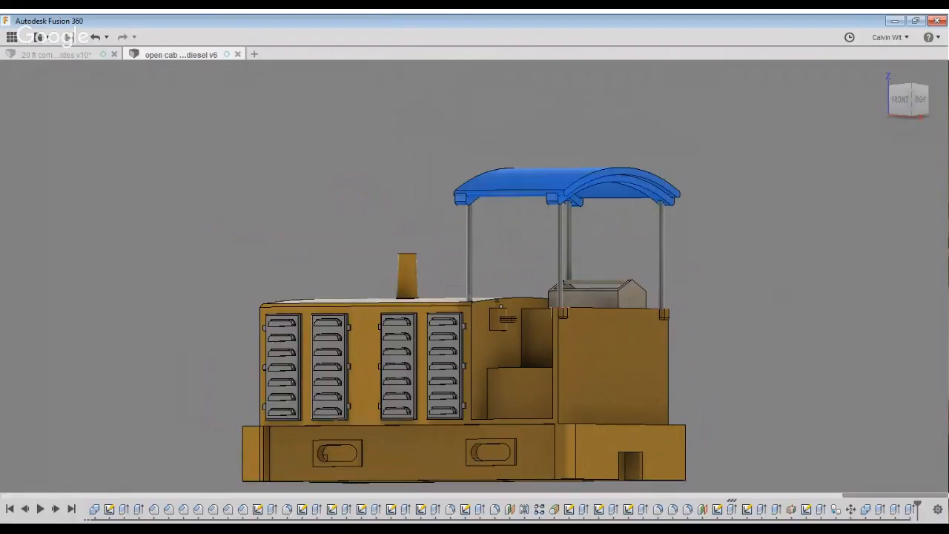
key(Escape)
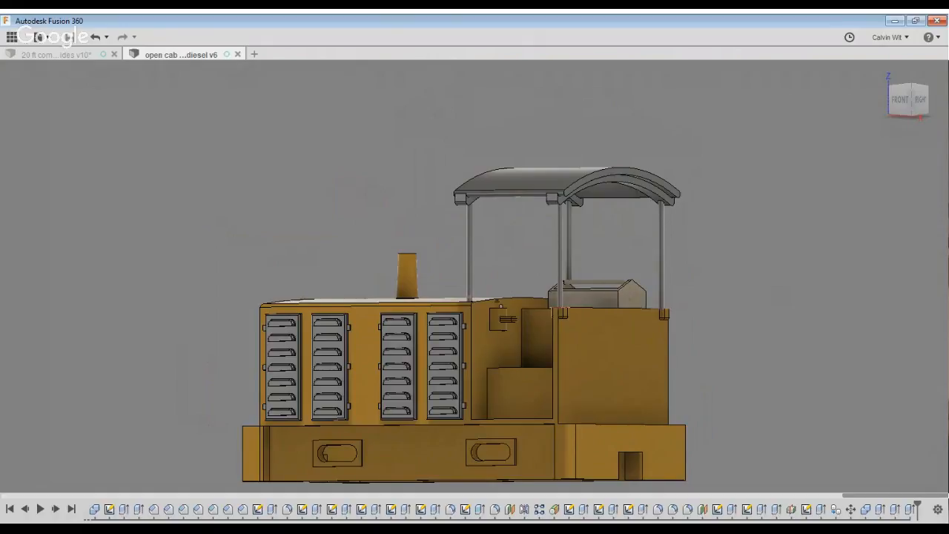
shift+middle_drag(475, 297, 477, 331)
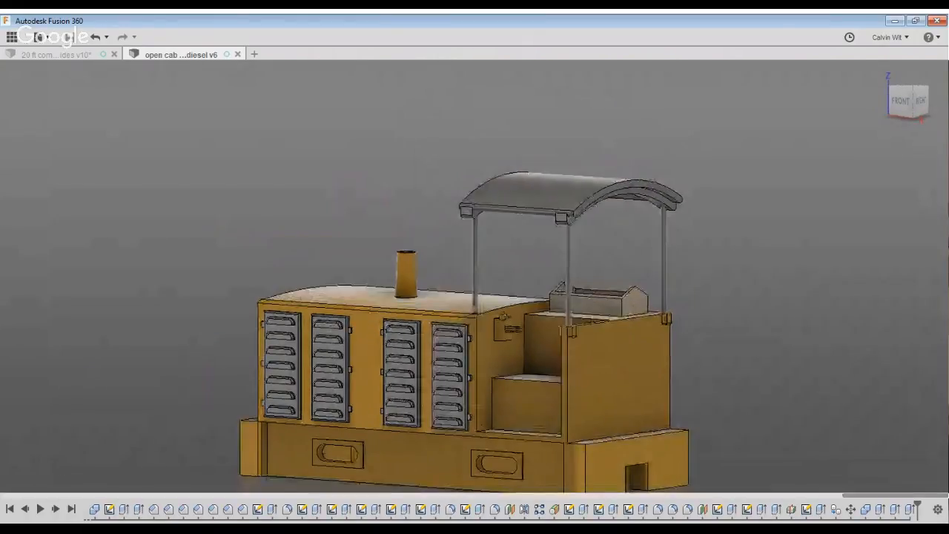